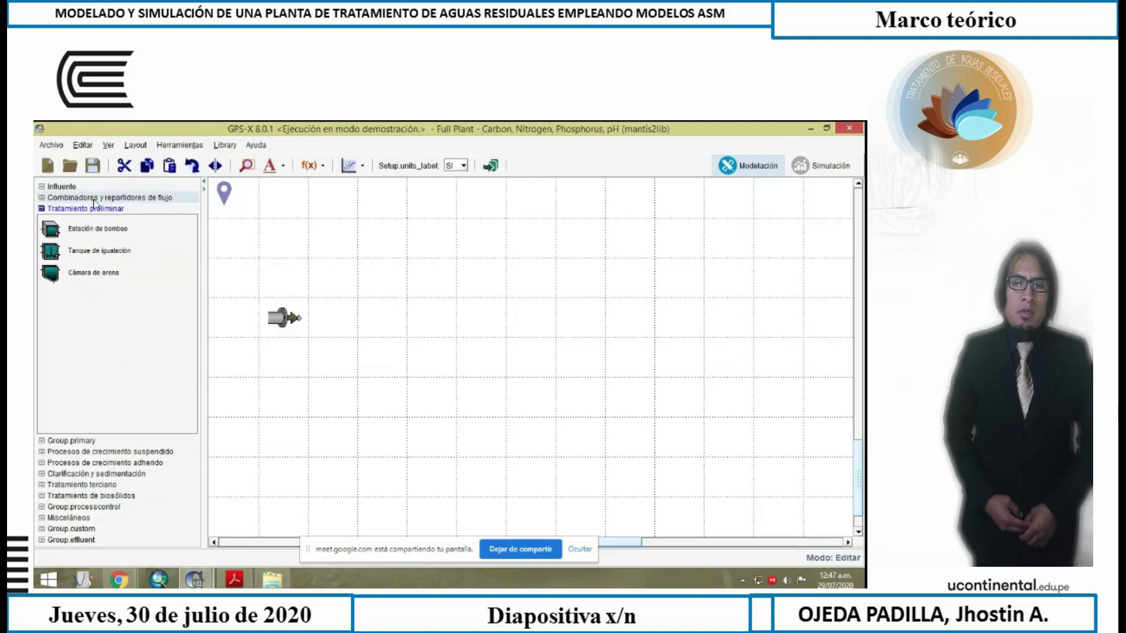
Place a 4-input flow combiner below and beside the influent, with a rectangular primary clarifier immediately after it
left_click(110, 198)
left_click_drag(315, 359, 320, 359)
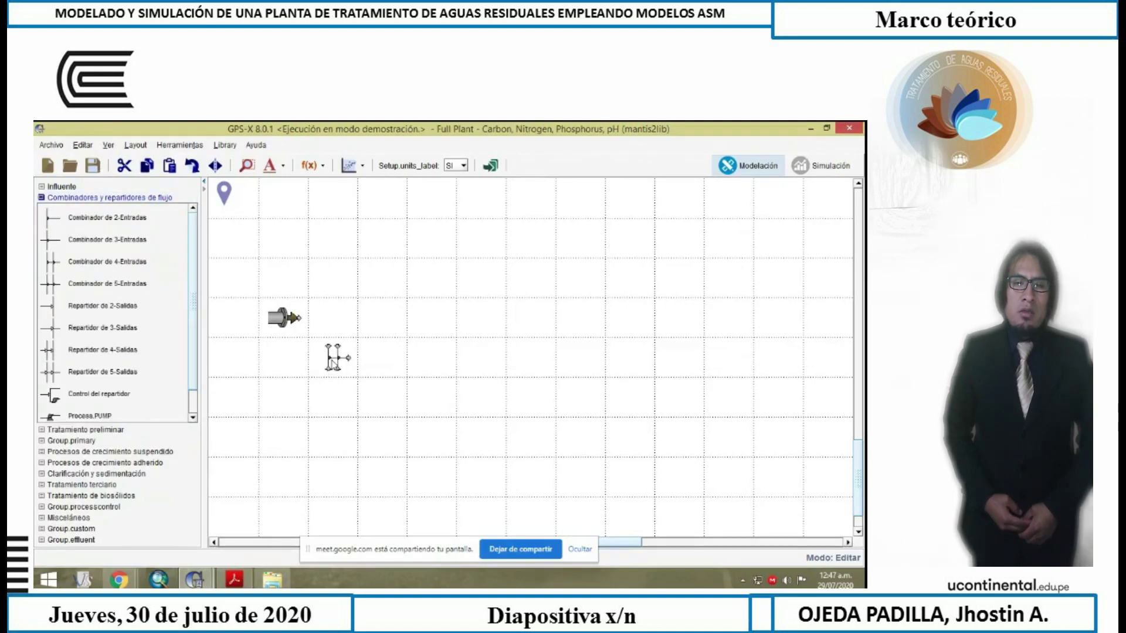
left_click(86, 429)
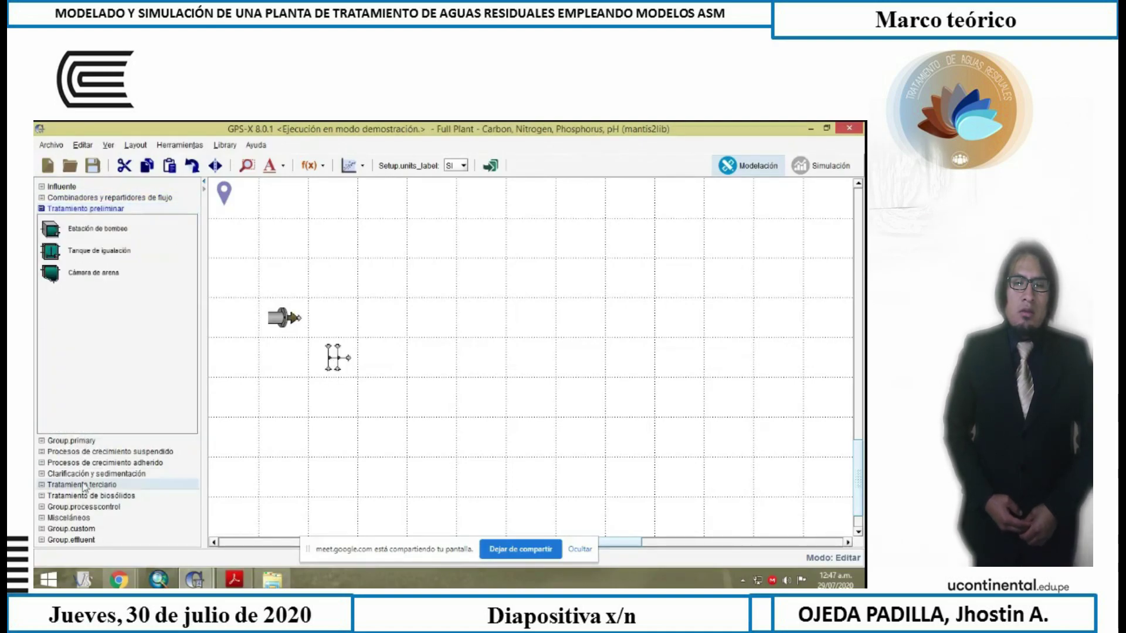
left_click(74, 441)
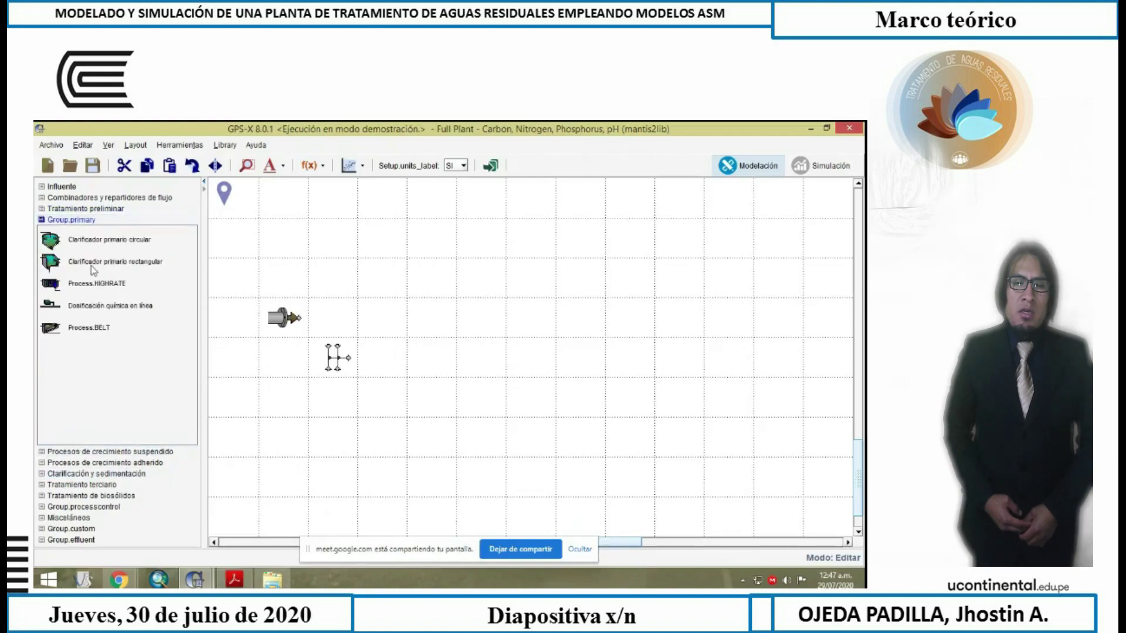
left_click(93, 269)
left_click(379, 359)
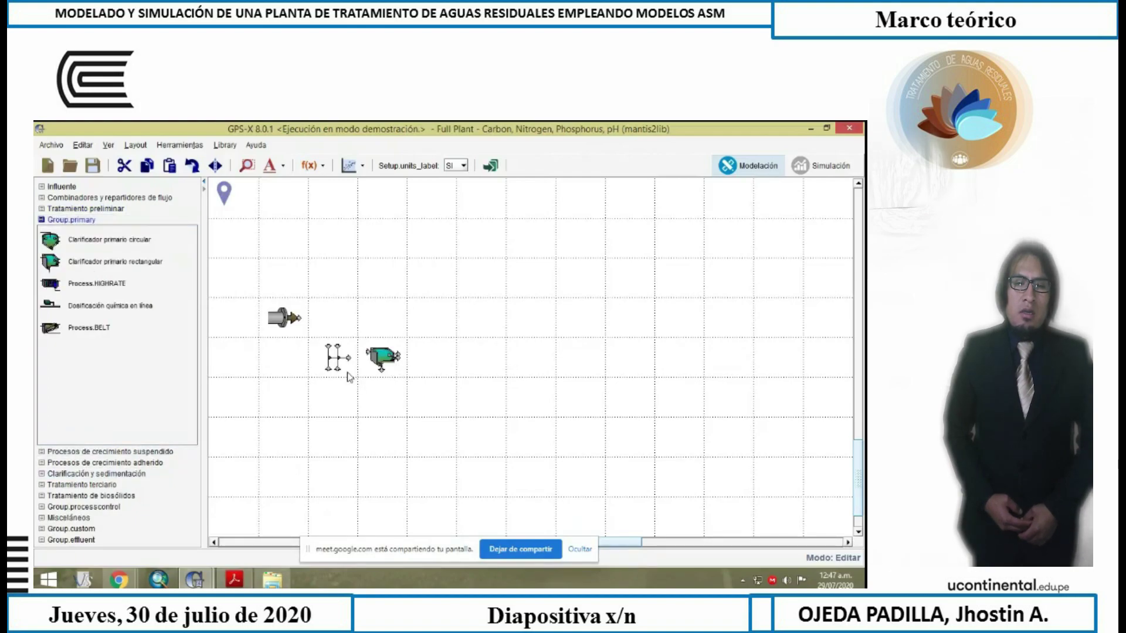
Place two Process.ANOXIC-TANK units and one completely mixed tank in the row after the primary clarifier
left_click(116, 451)
left_click(83, 281)
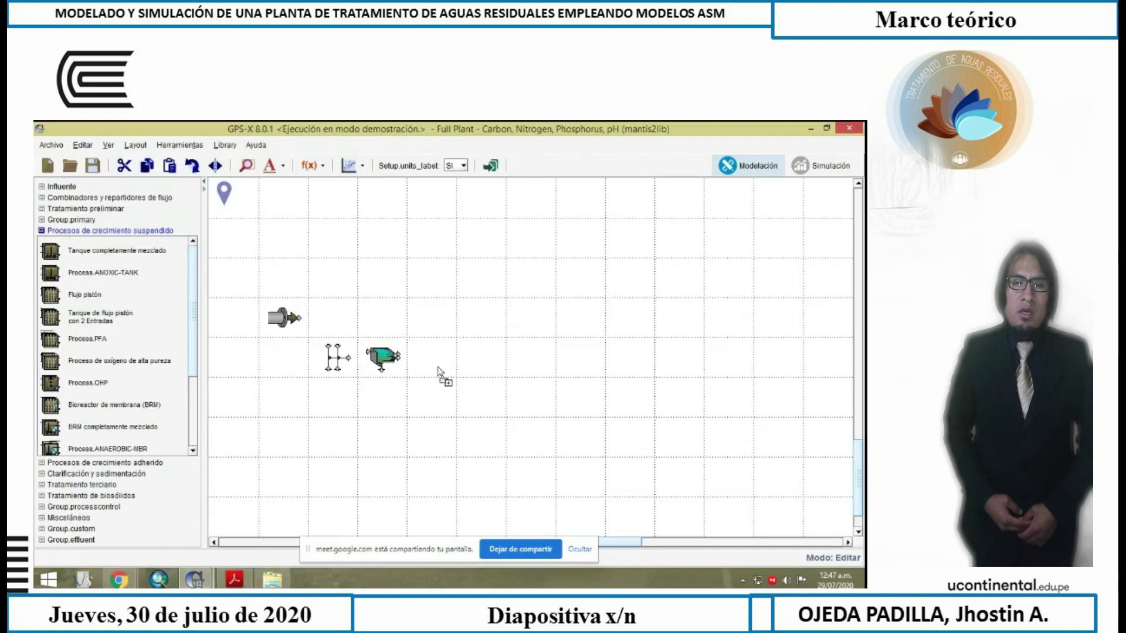
left_click(440, 375)
left_click(115, 278)
left_click(498, 377)
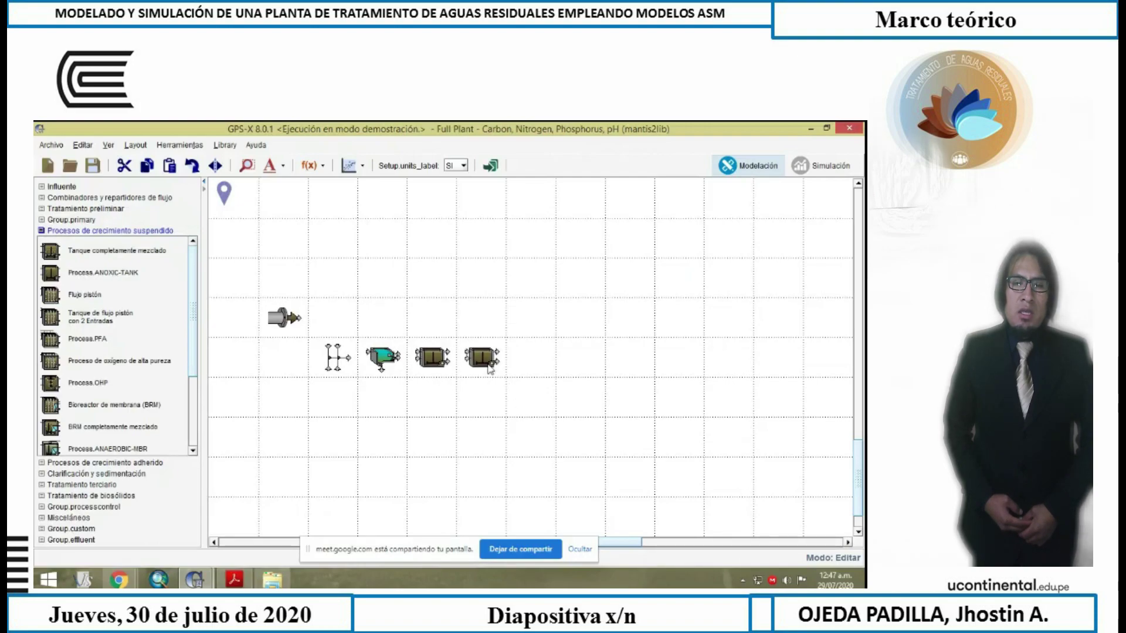
left_click(86, 256)
left_click(535, 373)
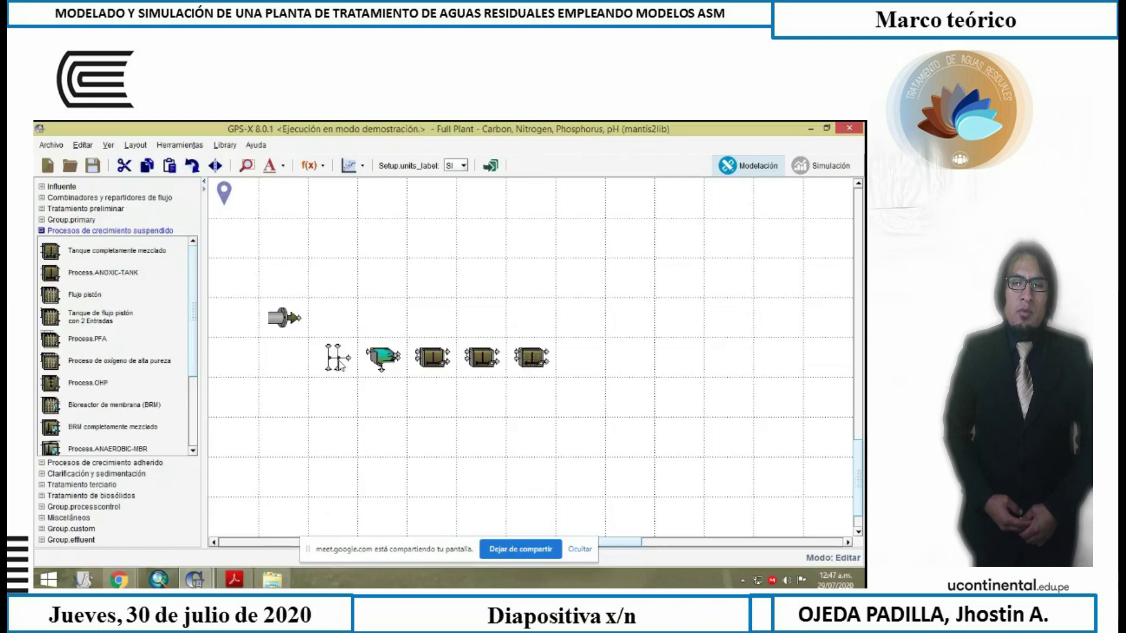
Place a circular secondary clarifier and a sand filter in the row after the completely mixed tank
left_click(97, 474)
left_click(57, 278)
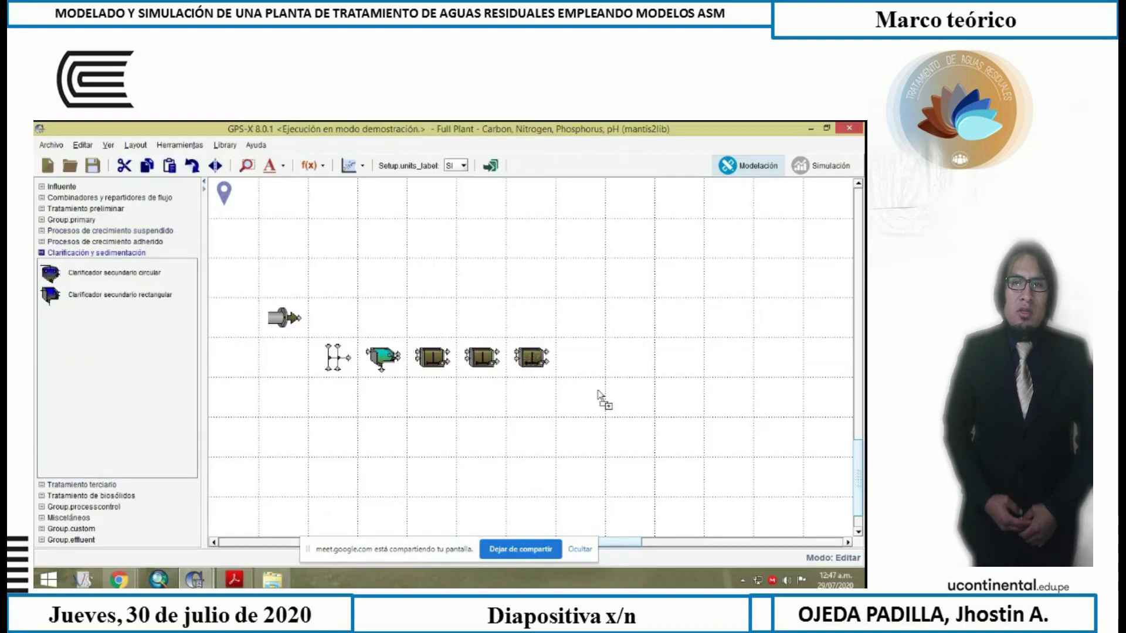
left_click(579, 361)
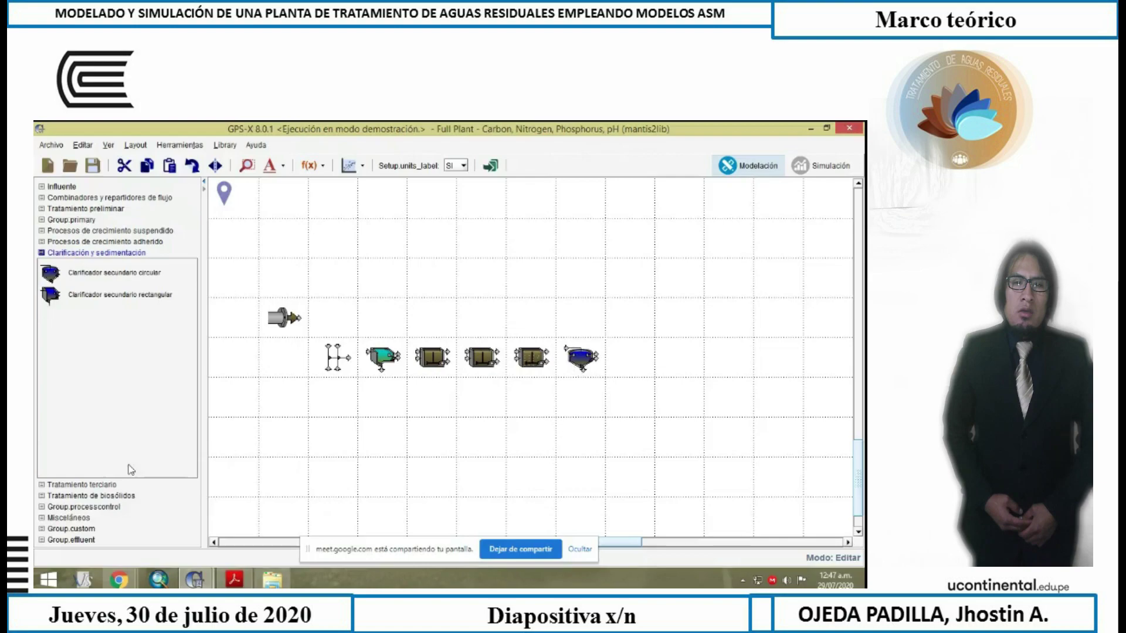
left_click(74, 485)
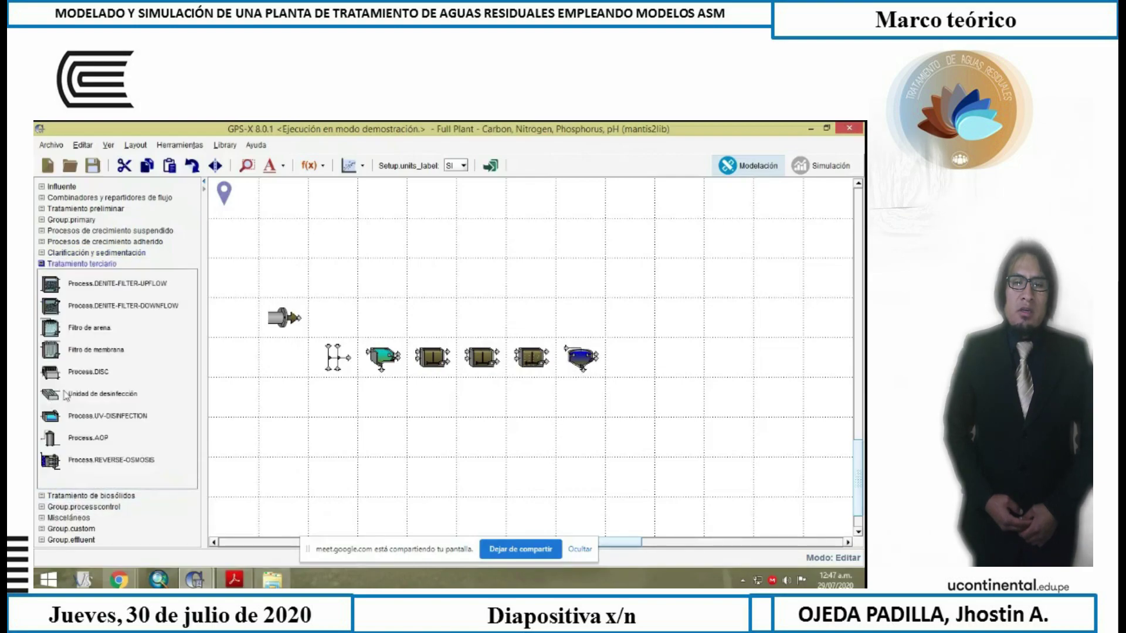
left_click(84, 337)
left_click(634, 366)
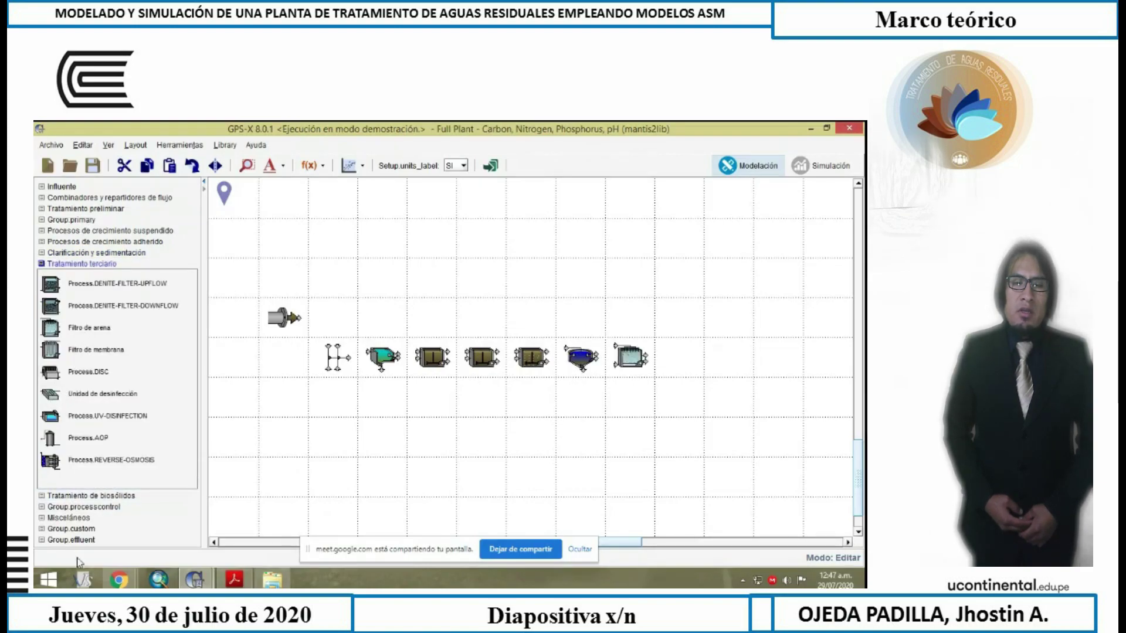
Place a Descarga outlet at the end of the row and a 2-input combiner two grid rows below the first anoxic tank
left_click(69, 540)
left_click(85, 340)
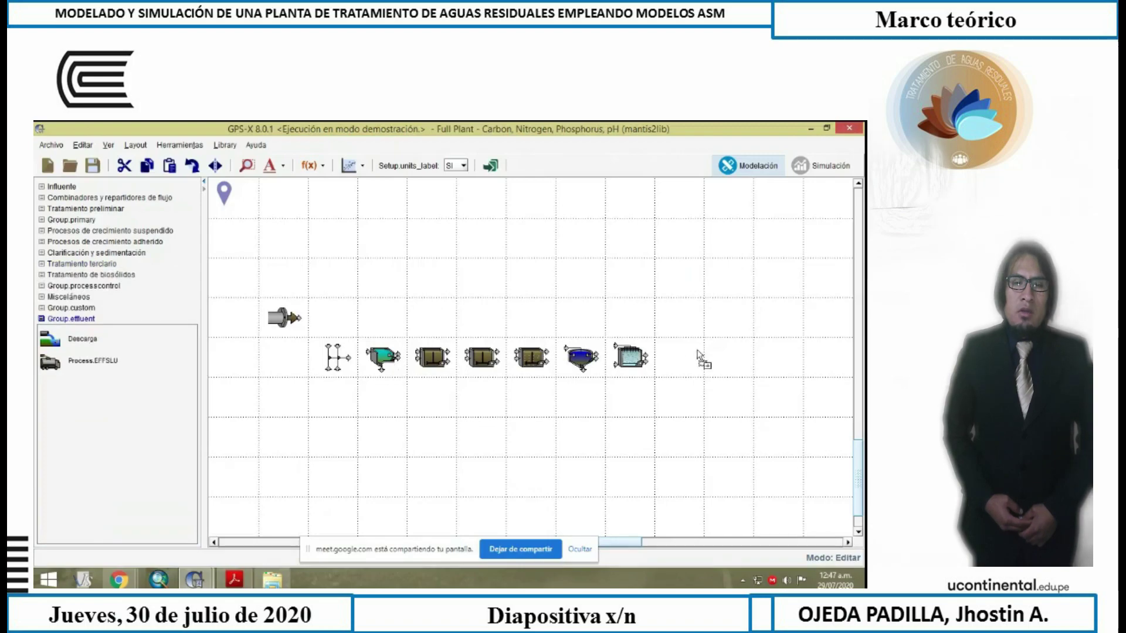
left_click(683, 366)
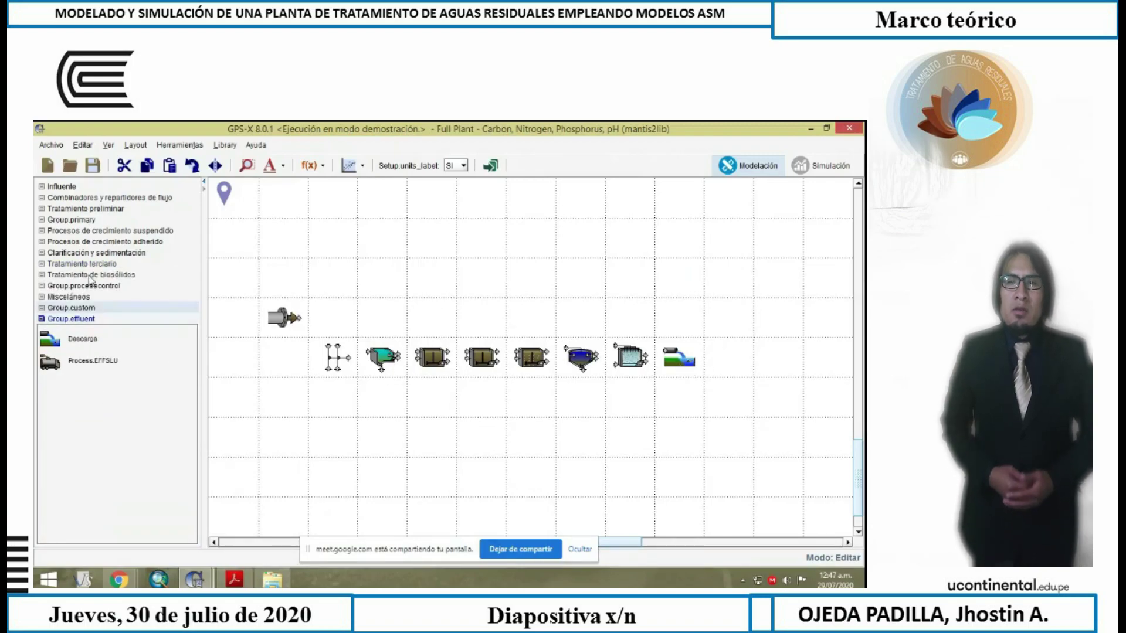
left_click(91, 198)
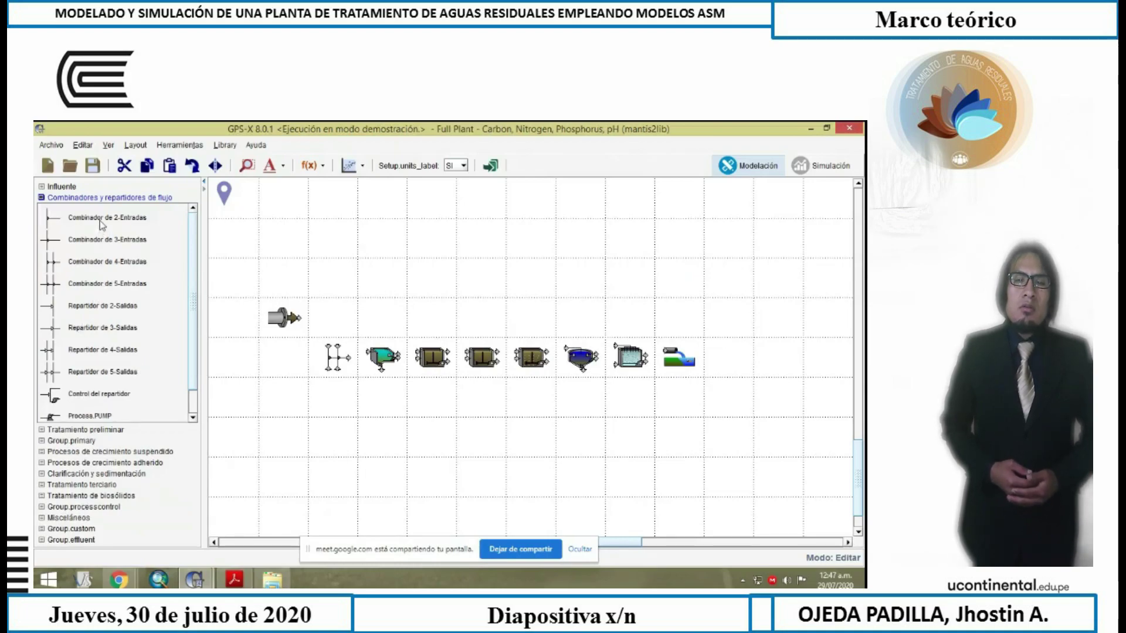
left_click_drag(101, 224, 422, 432)
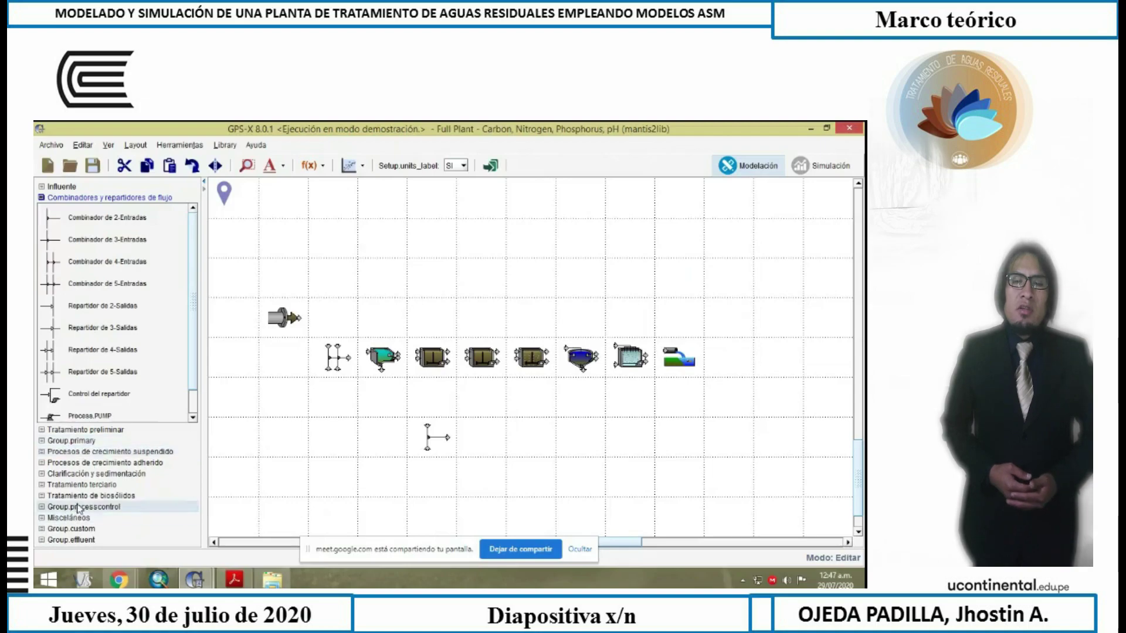
Lay out a sludge row beneath with Process.DRUM, Process.SPRETREAT, an anaerobic digester, a dewatering unit and Process.EFFSLU
left_click(91, 495)
left_click_drag(86, 363, 486, 479)
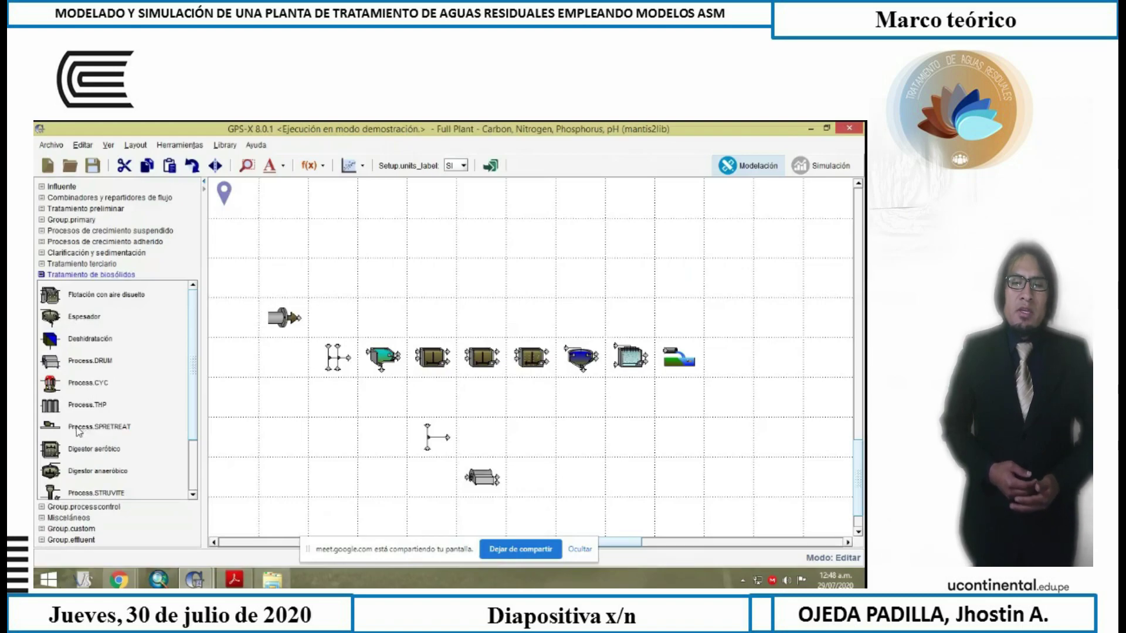
left_click_drag(80, 432, 475, 513)
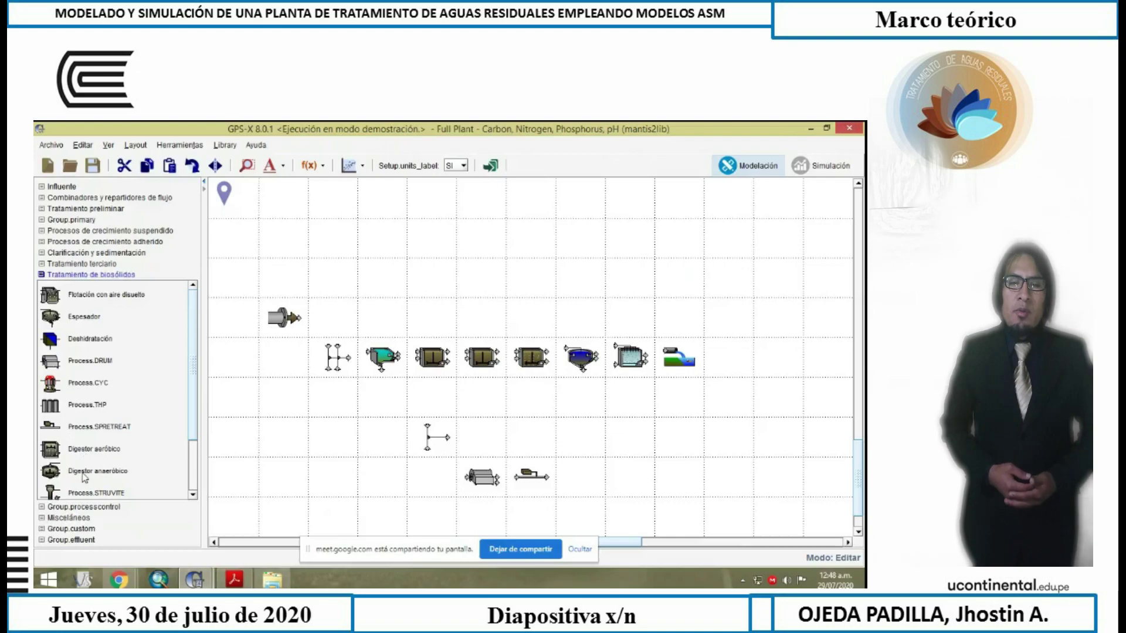
left_click_drag(85, 478, 586, 491)
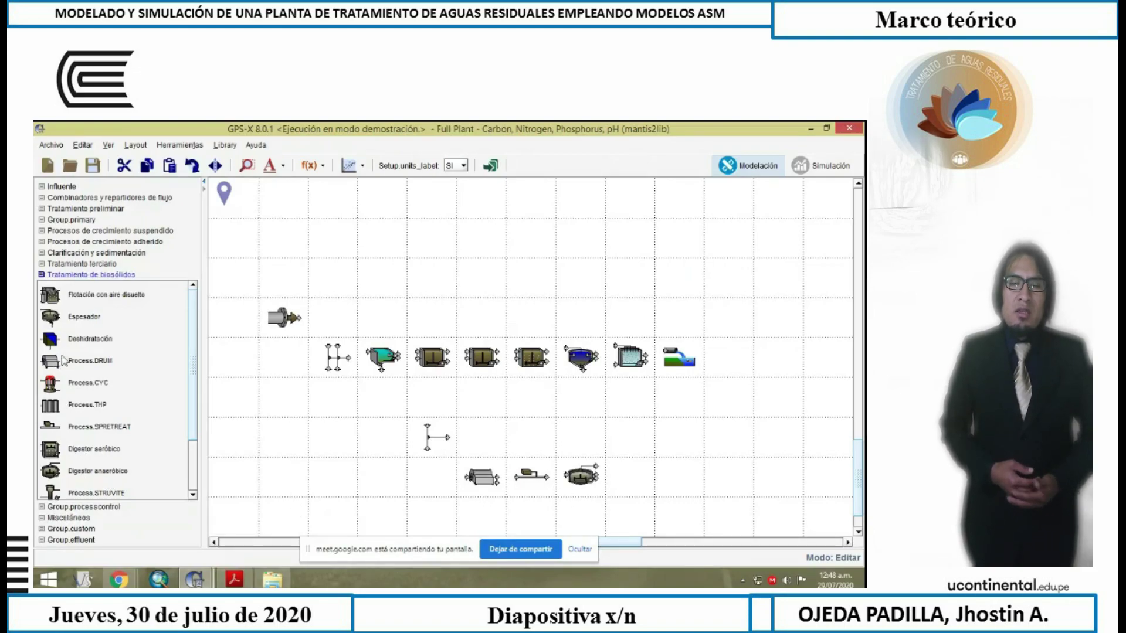
left_click_drag(58, 346, 630, 494)
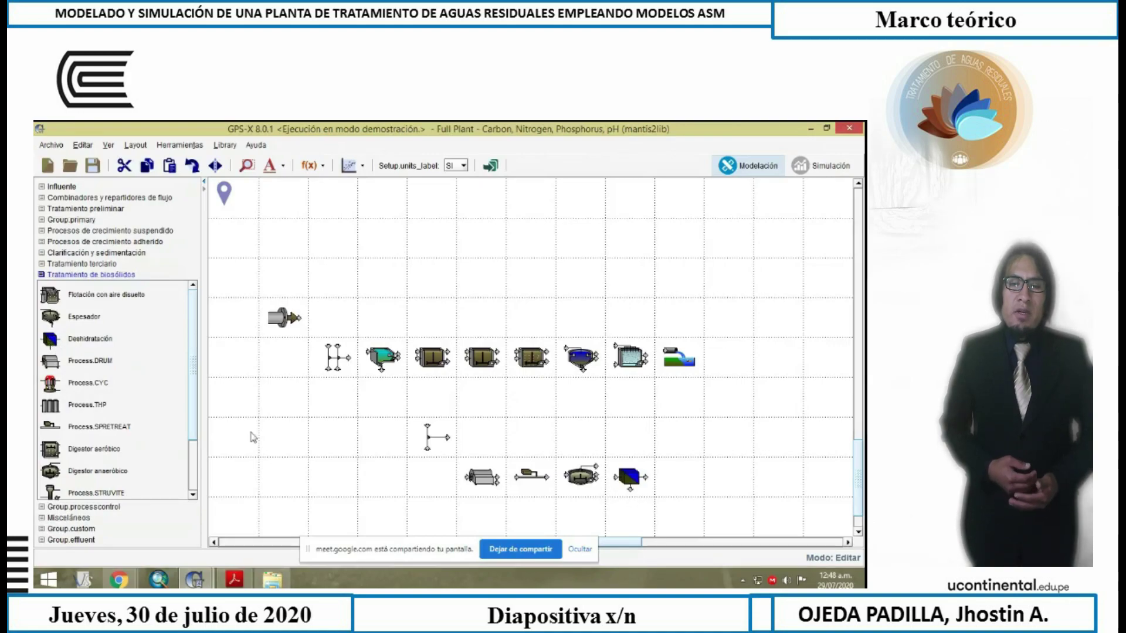
left_click(70, 539)
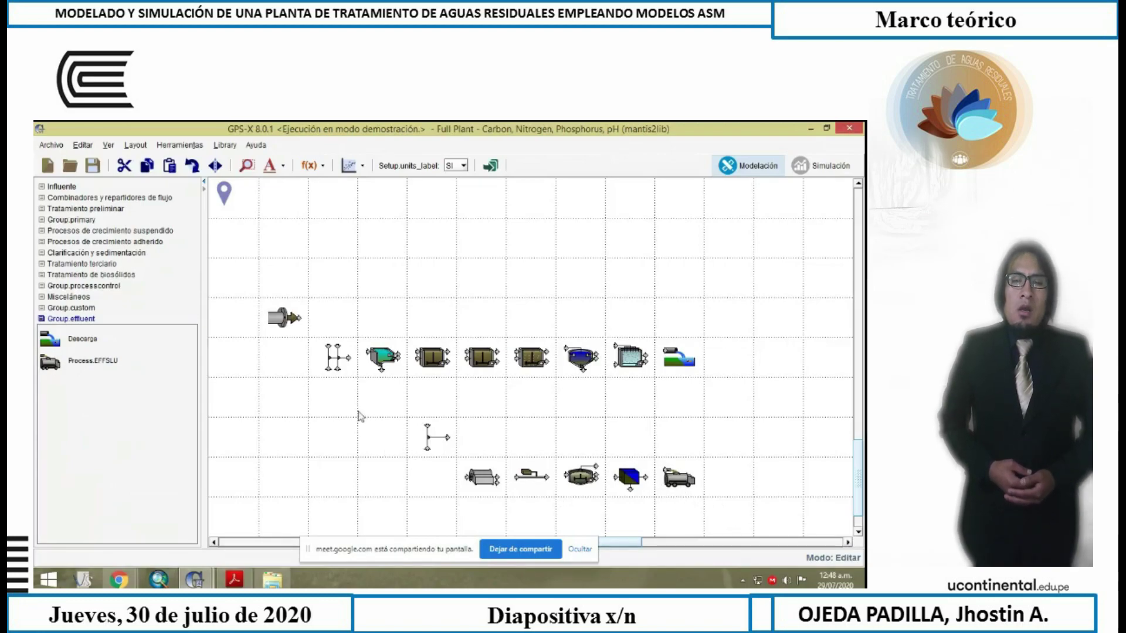
Rotate the 2-input combiner so its inlets face sideways and its outlet points down towards the sludge row
left_click(430, 444)
left_click(197, 170)
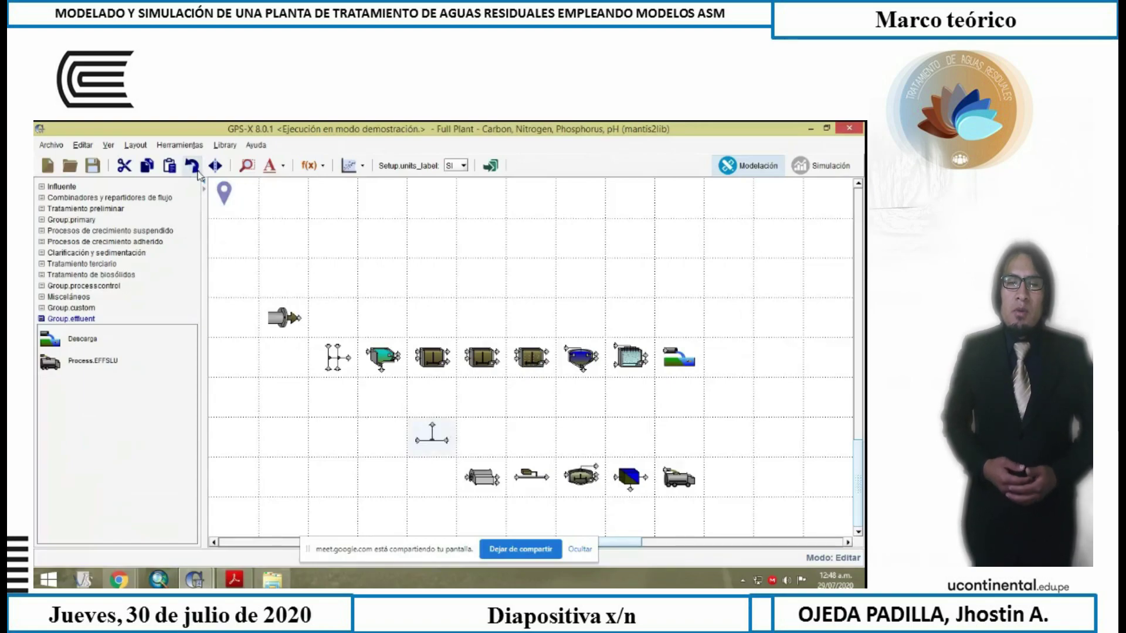
left_click(197, 170)
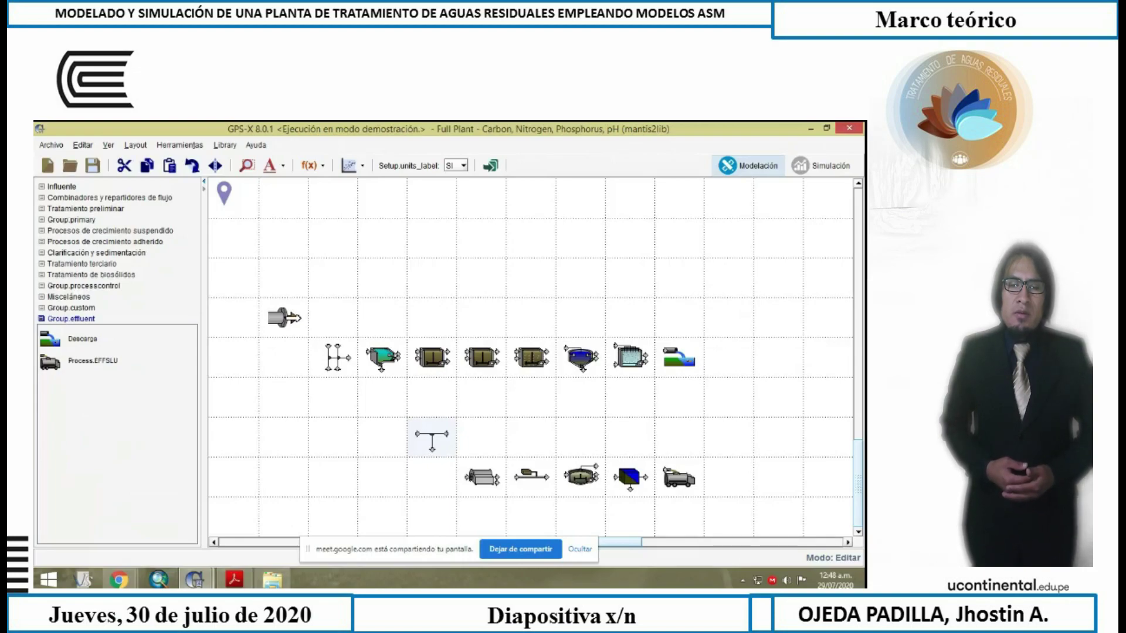
Connect the influent through to the sand filter in series, adding recycles from the third to second tank and from the secondary clarifier to the first
left_click_drag(298, 317, 329, 343)
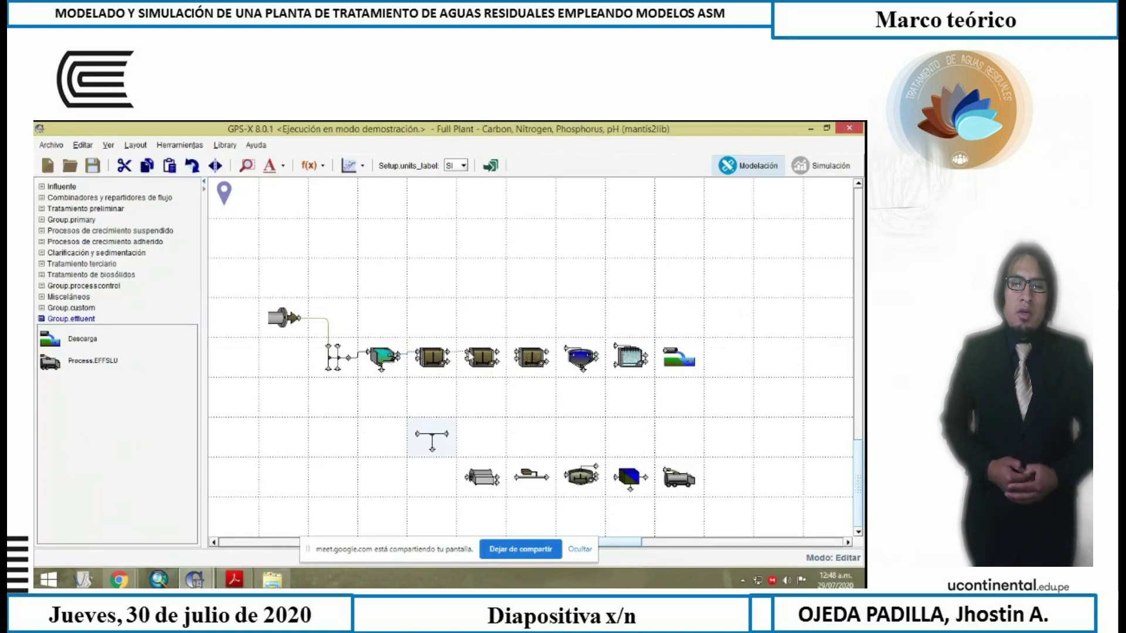
left_click_drag(456, 351, 516, 355)
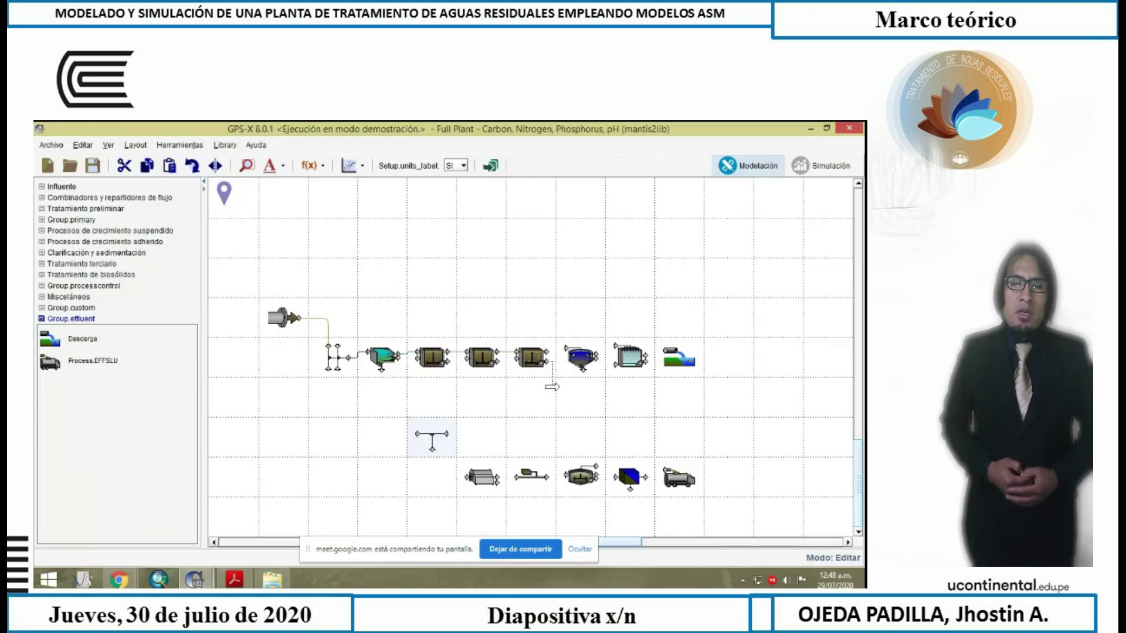
left_click_drag(455, 359, 552, 361)
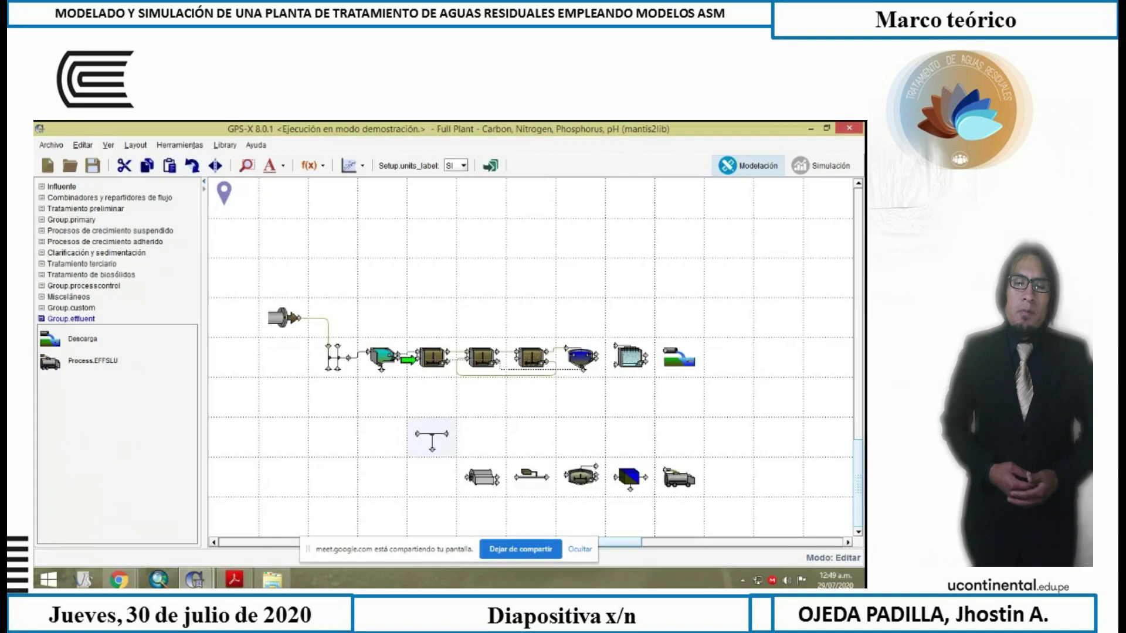
left_click_drag(442, 382, 443, 399)
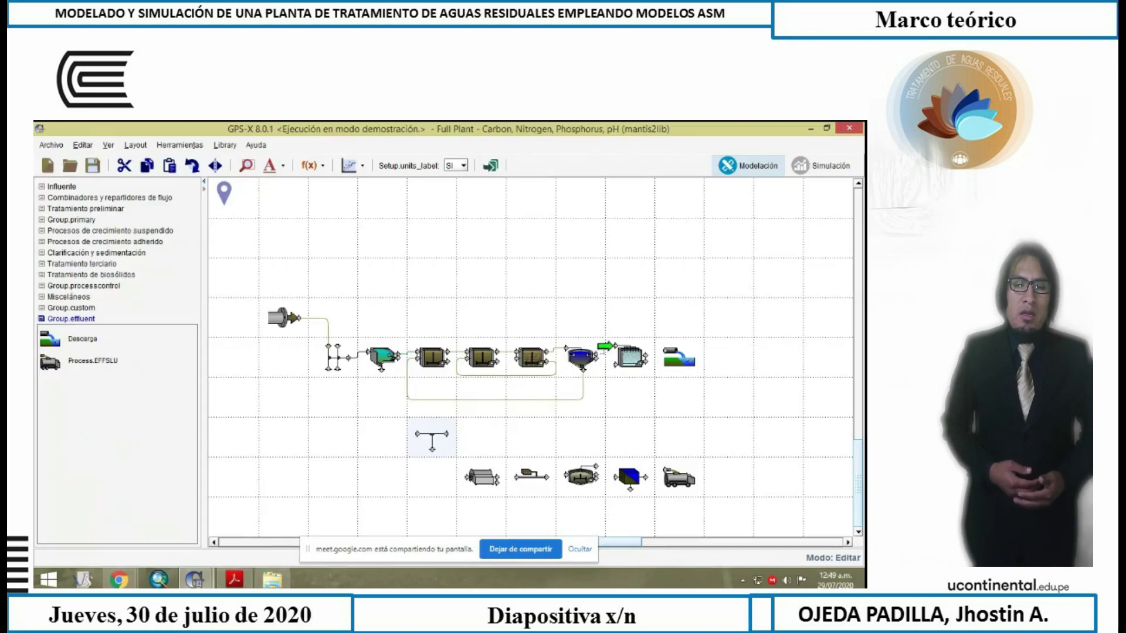
Connect the sludge outlets of the secondary and primary clarifiers to the 2-input combiner, and its outlet to the drum unit
mouse_move(595, 356)
left_mouse_down()
mouse_move(607, 393)
mouse_move(588, 460)
mouse_move(451, 433)
left_mouse_up()
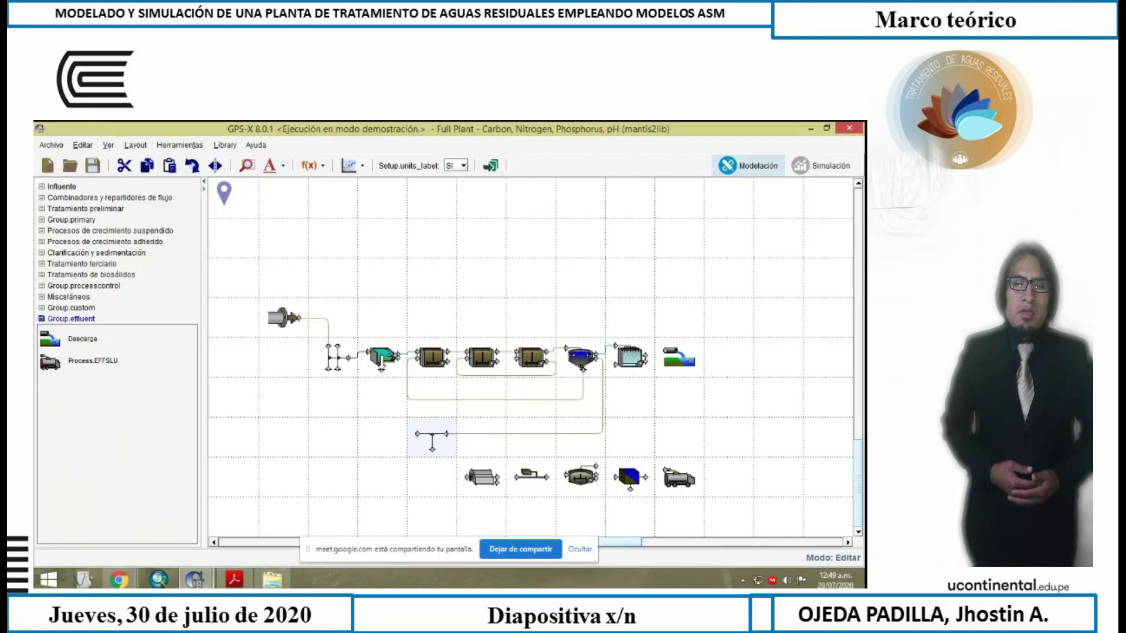
mouse_move(371, 387)
left_mouse_down()
mouse_move(387, 419)
mouse_move(413, 434)
left_mouse_up()
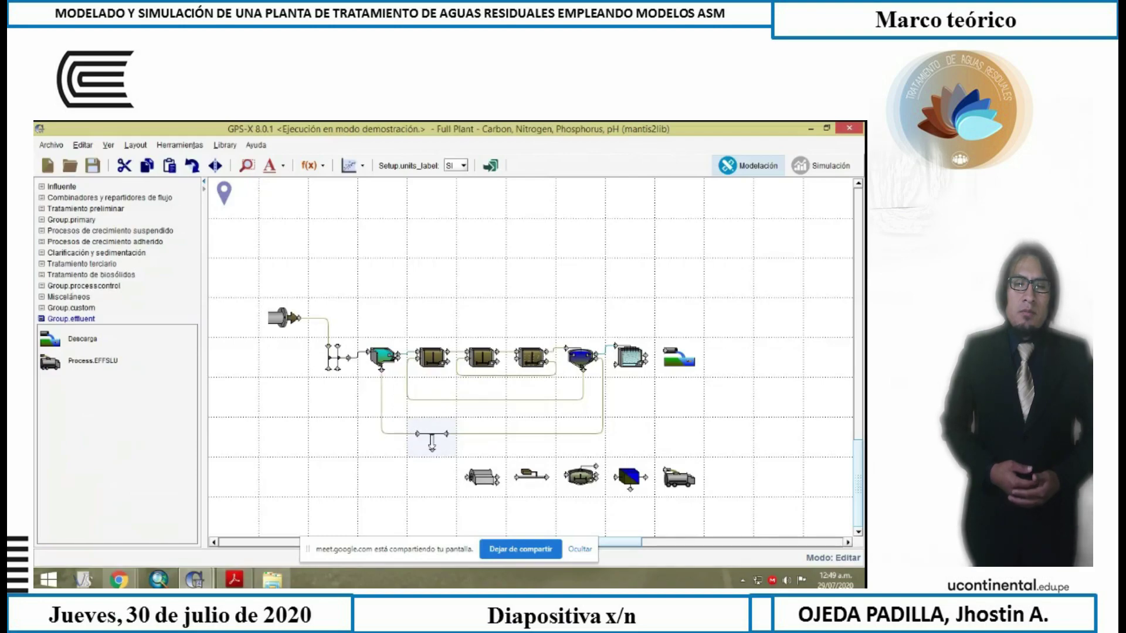
left_click_drag(428, 472, 467, 476)
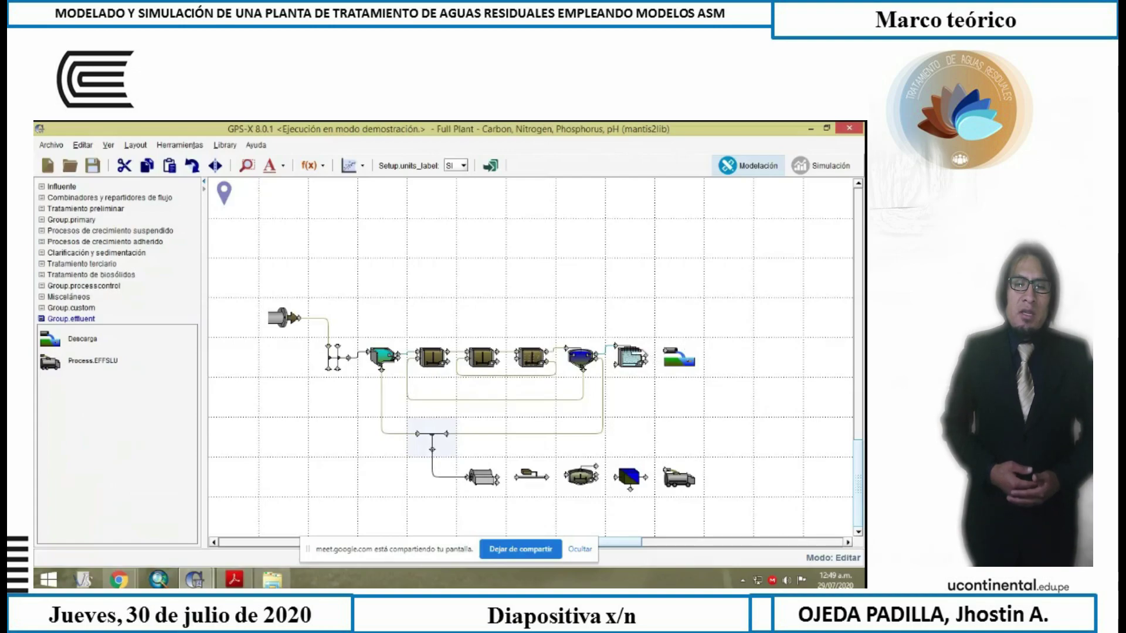
Connect the sand filter to the discharge and return its second outlet to the inlet combiner, routing the return line above the units
left_click_drag(644, 354, 338, 342)
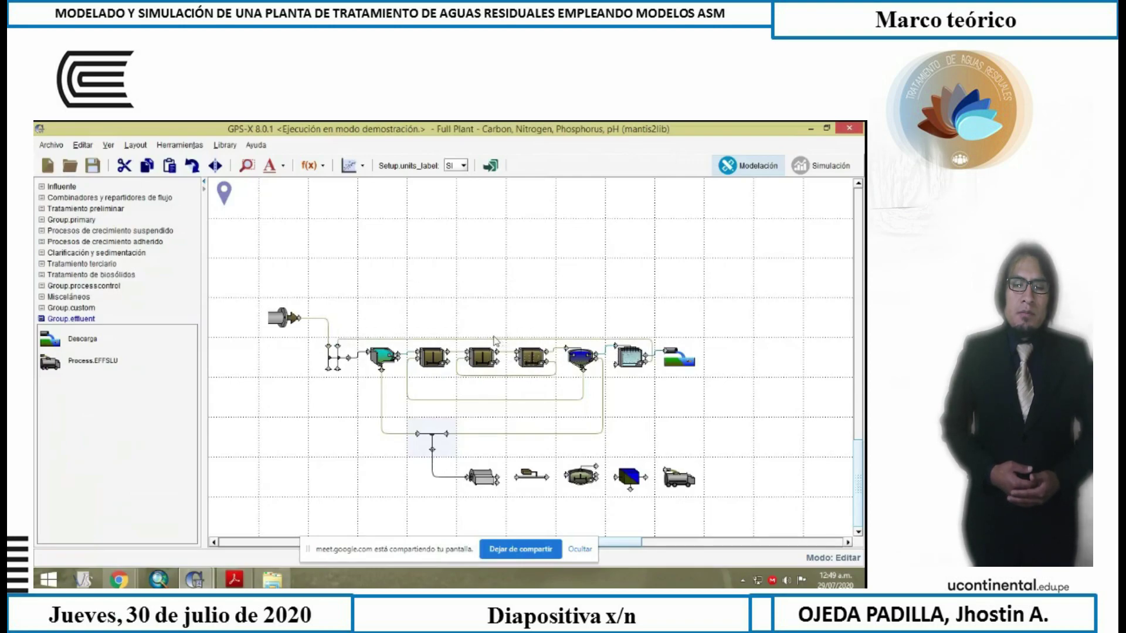
left_click_drag(495, 341, 496, 303)
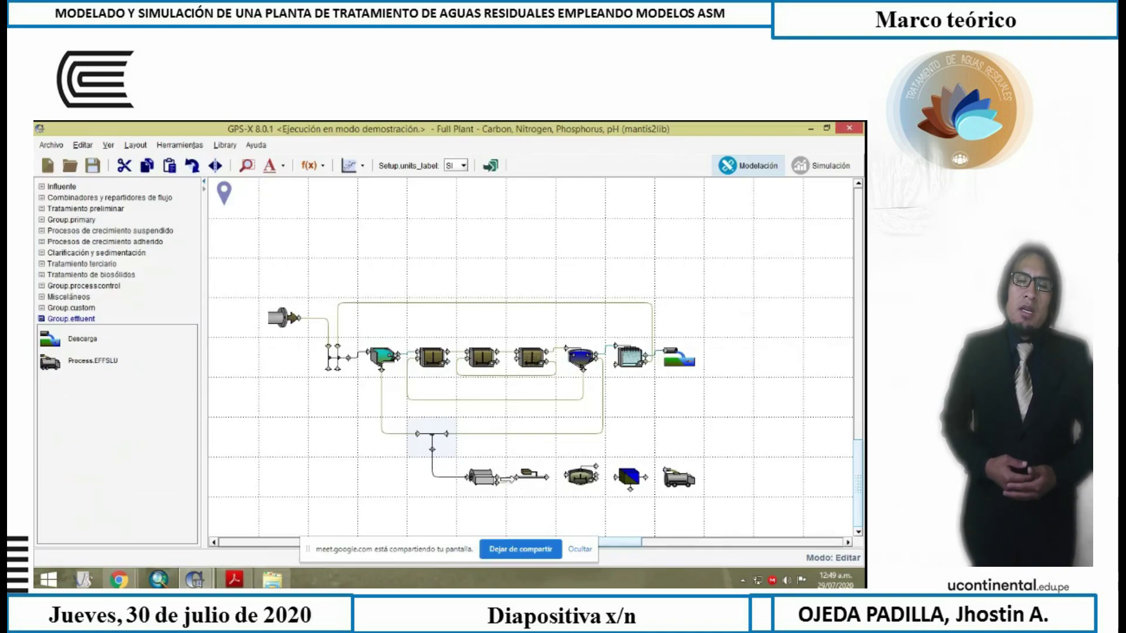
Connect the sludge row in series to Process.EFFSLU and return the dewatering liquid to the inlet combiner with a line routed beneath the row
left_click_drag(546, 477, 564, 475)
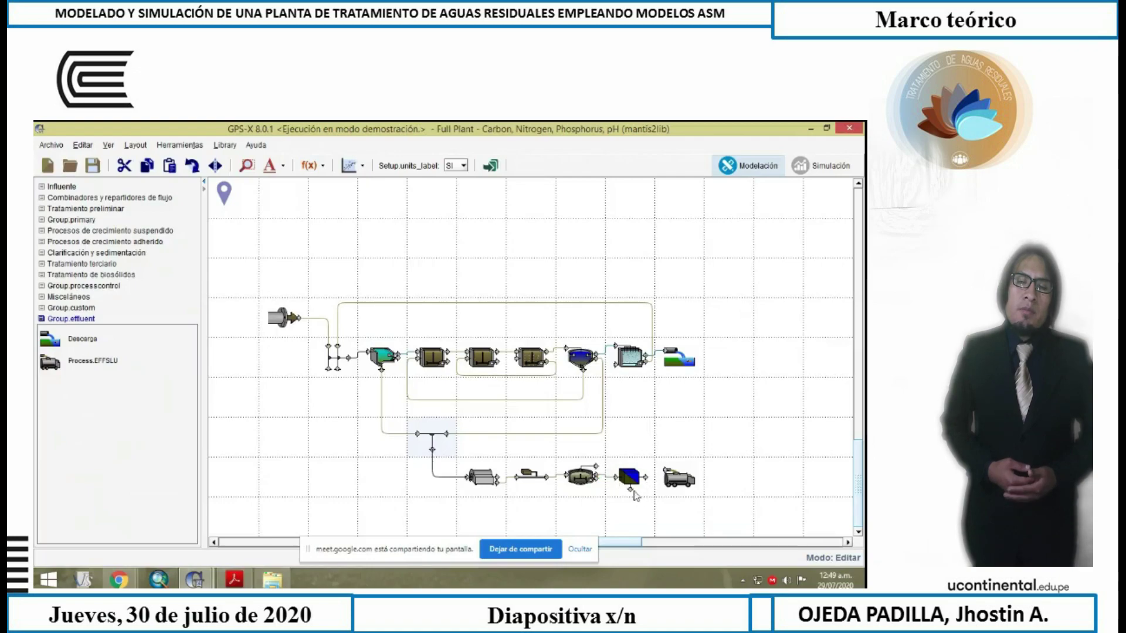
left_click_drag(631, 486, 660, 470)
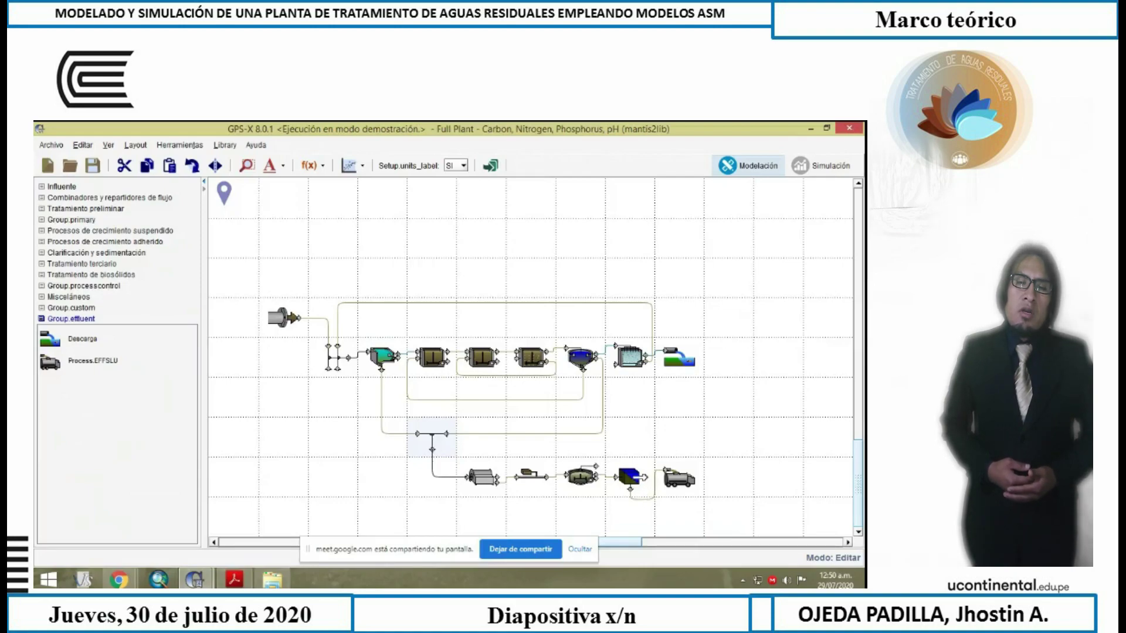
left_click_drag(632, 486, 329, 377)
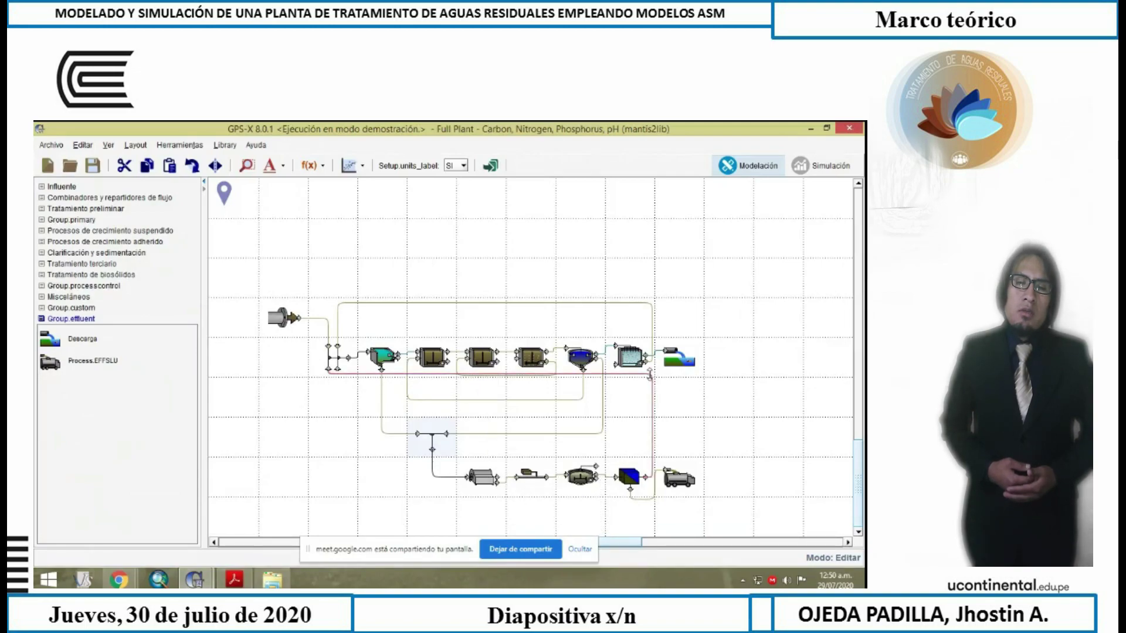
left_click_drag(636, 373, 479, 501)
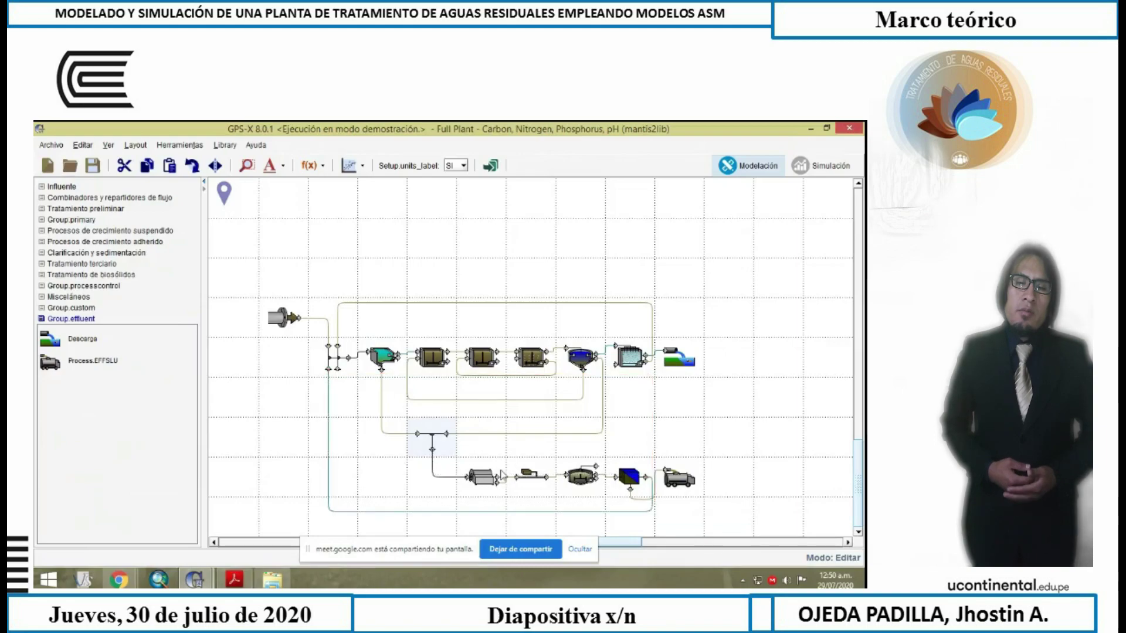
Connect the drum unit's liquid outlet to the free inlet of the inlet combiner, routing the return line beneath the drum unit
left_click_drag(493, 481, 335, 378)
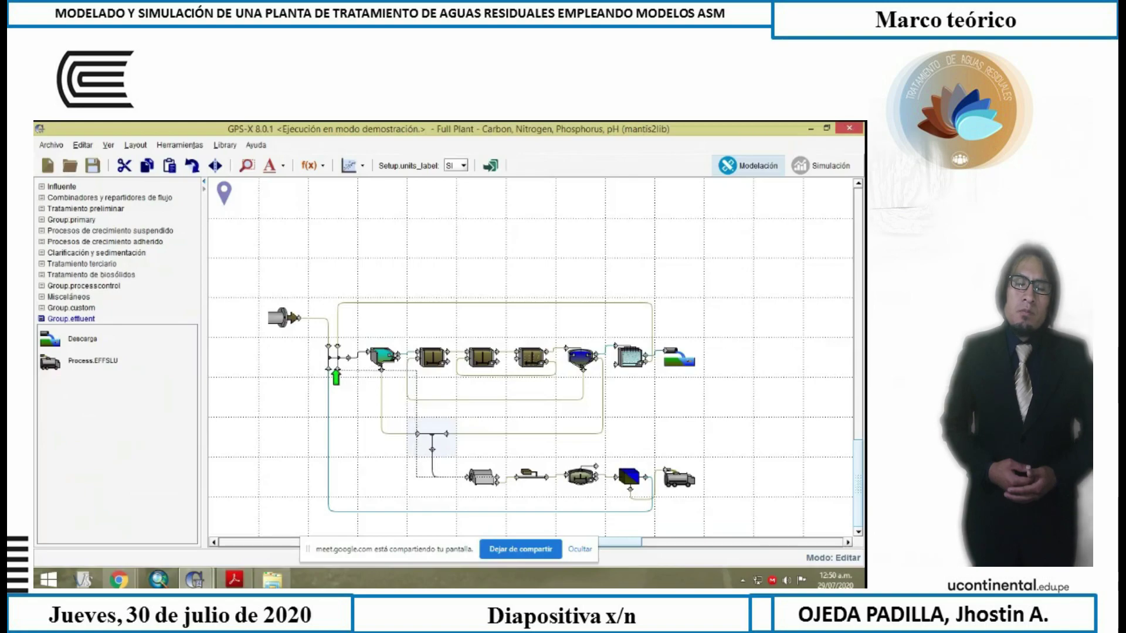
left_click(503, 378)
left_click_drag(503, 378, 394, 494)
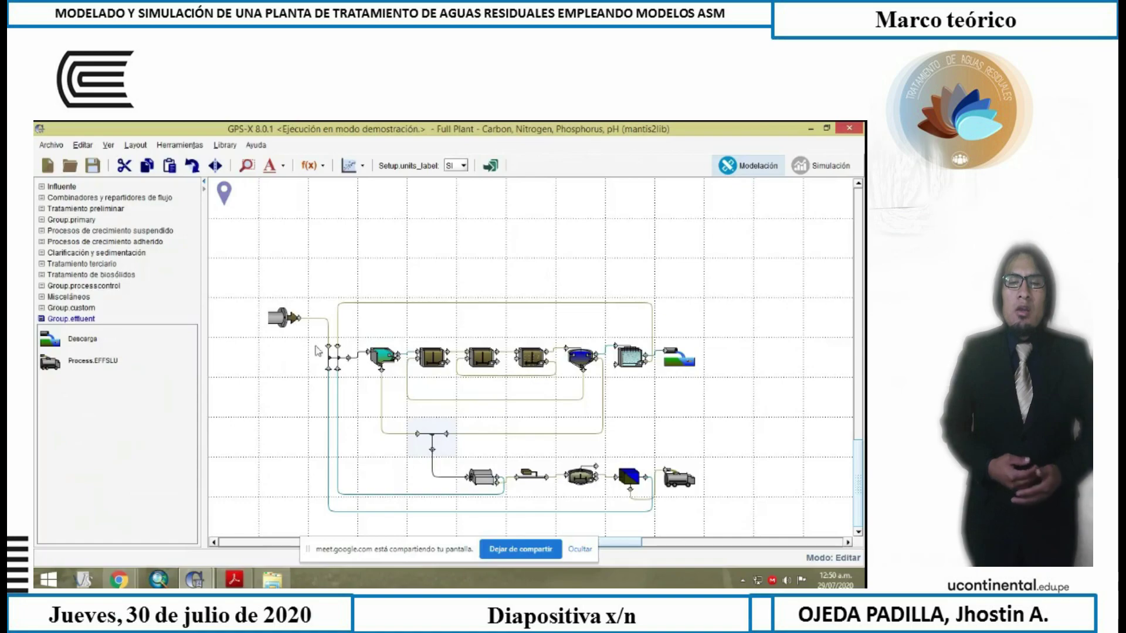
Label the wastewater influent unit "influente" and name its outgoing stream "water"
right_click(281, 320)
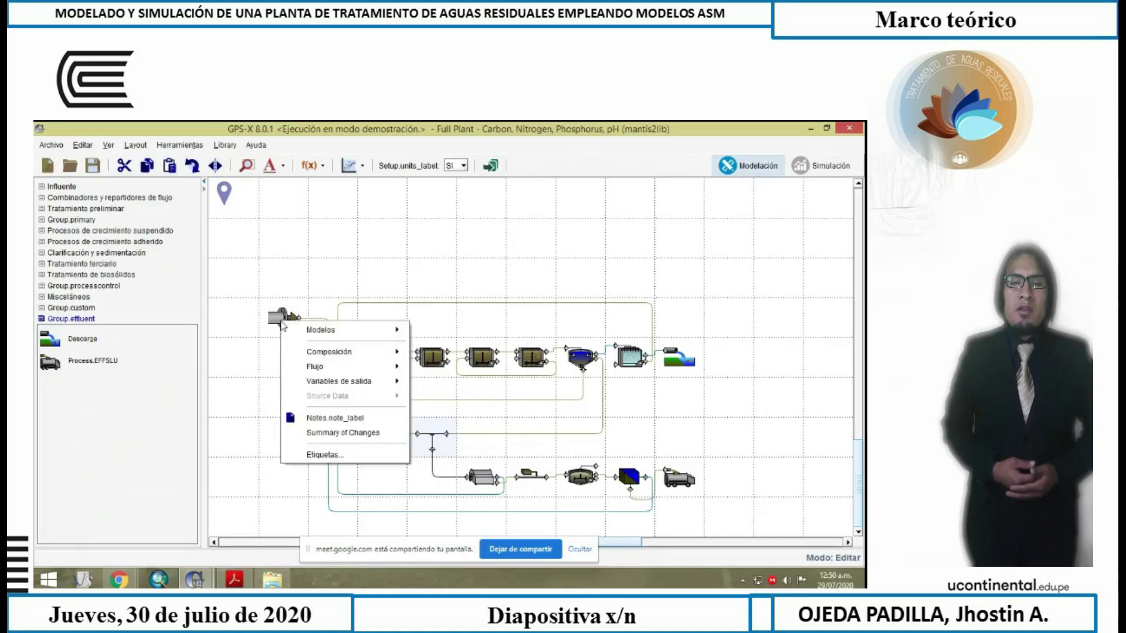
left_click(333, 457)
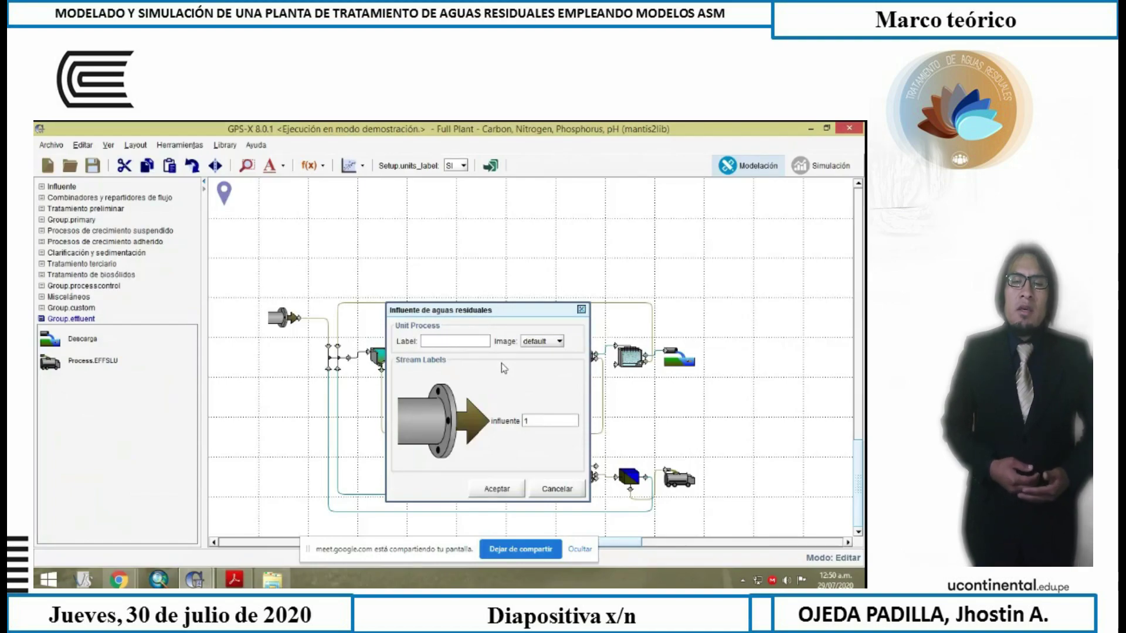
type("influente")
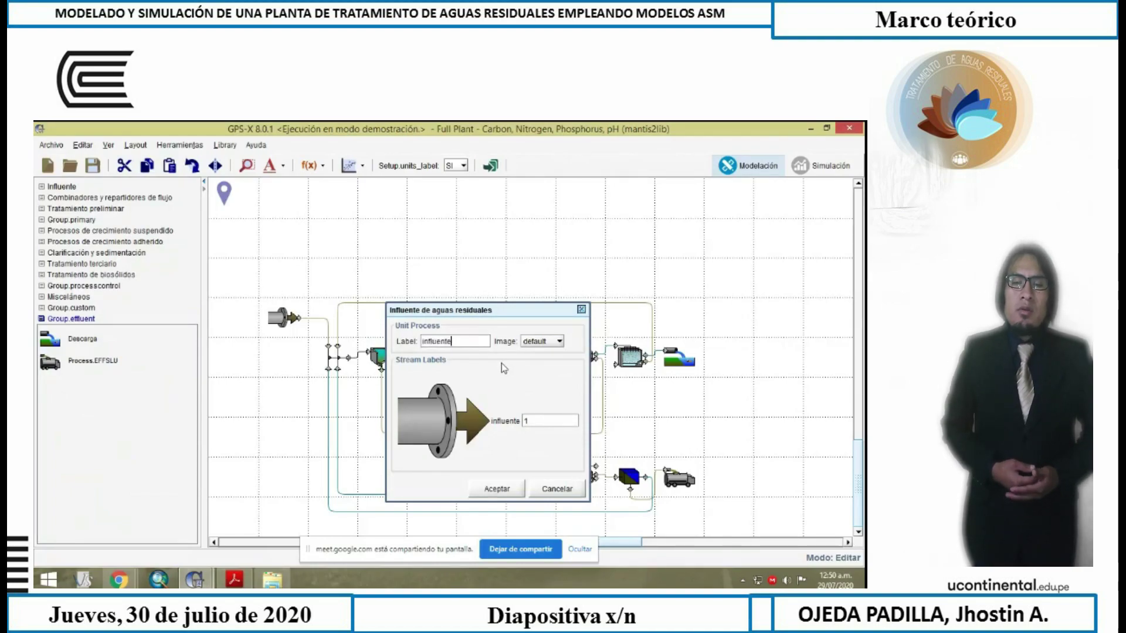
left_click(545, 421)
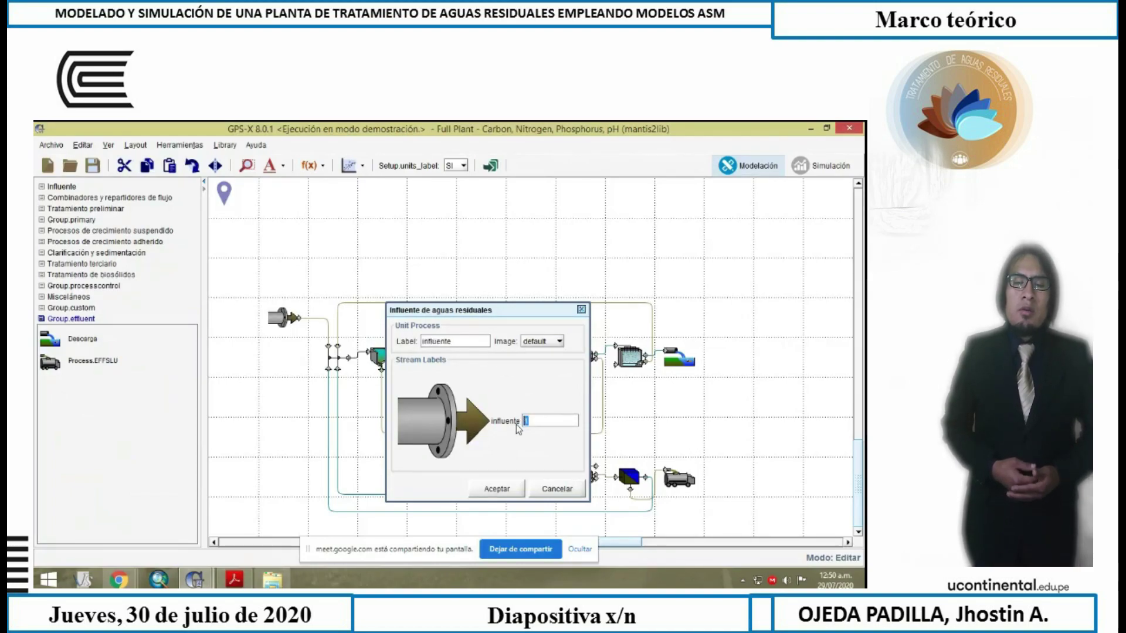
type("water")
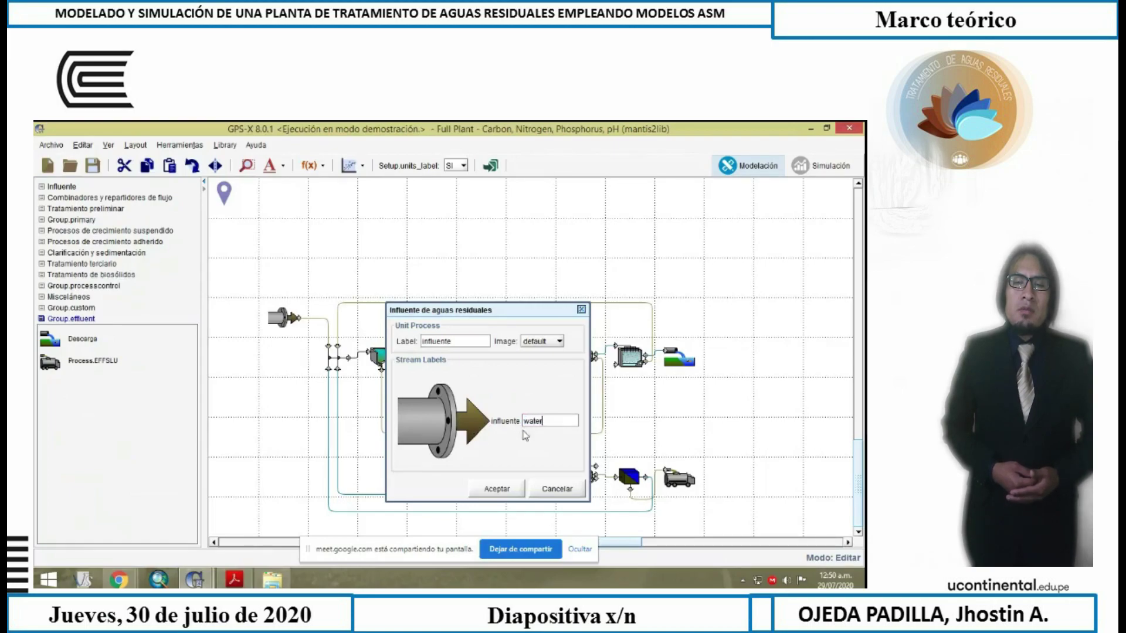
left_click(508, 489)
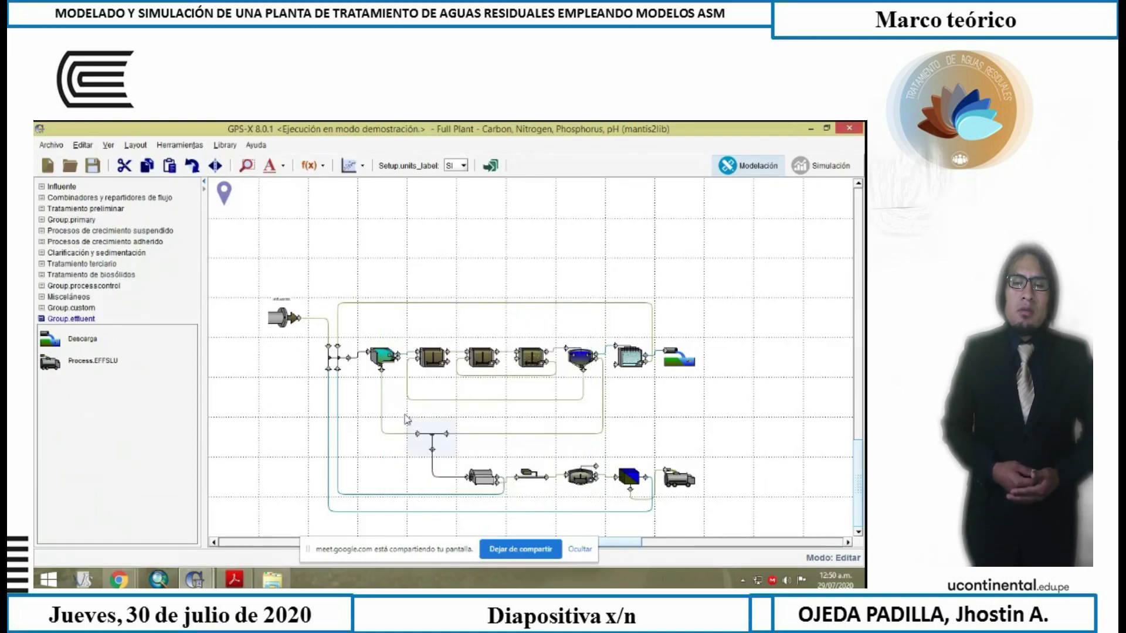
Label the rectangular primary clarifier "primario" and name its input stream "combinf"
right_click(381, 362)
left_click(423, 491)
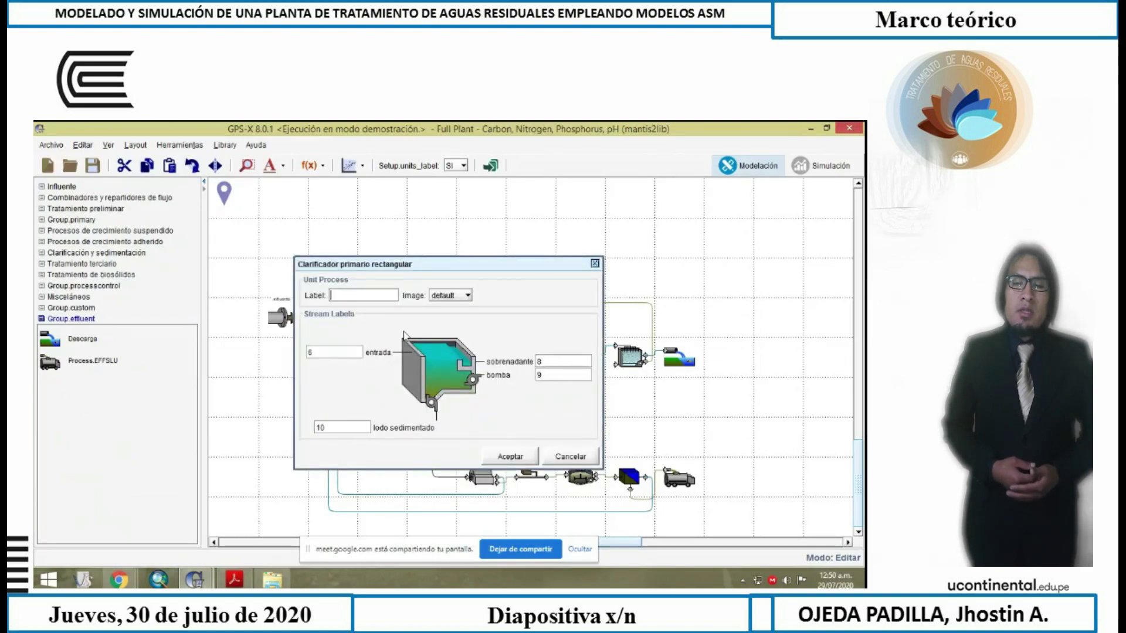
type("primar")
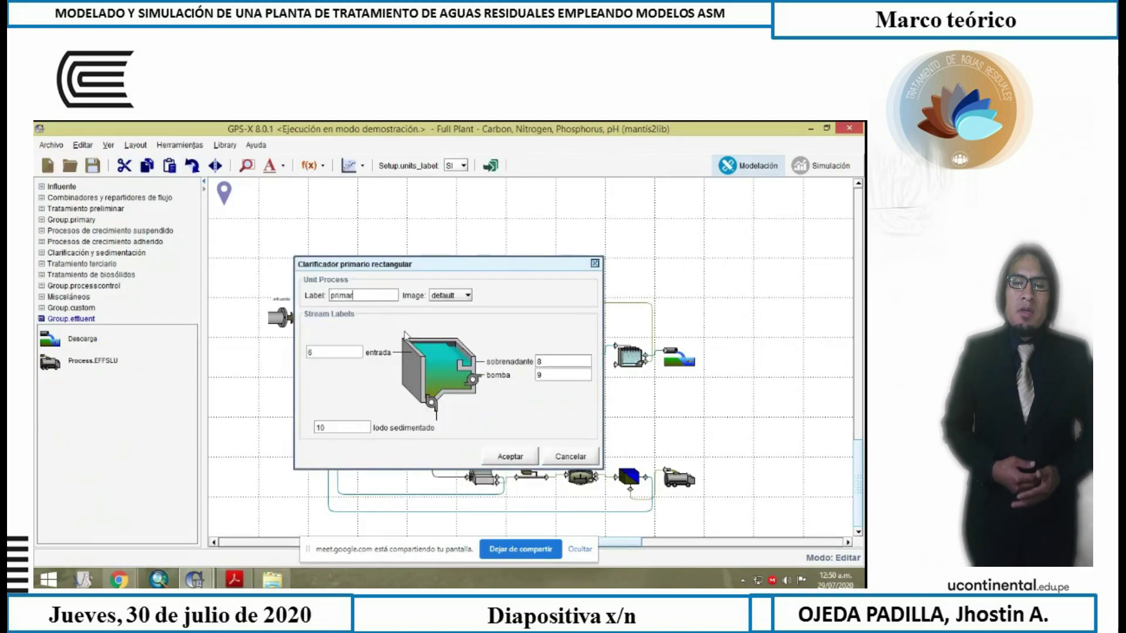
type("io")
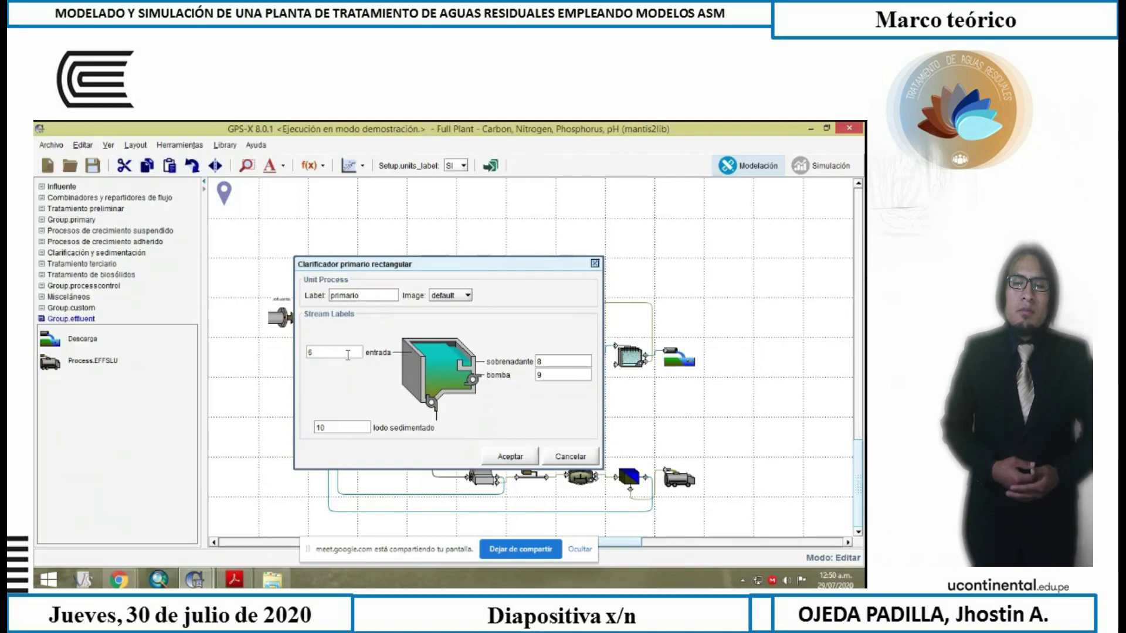
left_click_drag(348, 355, 280, 359)
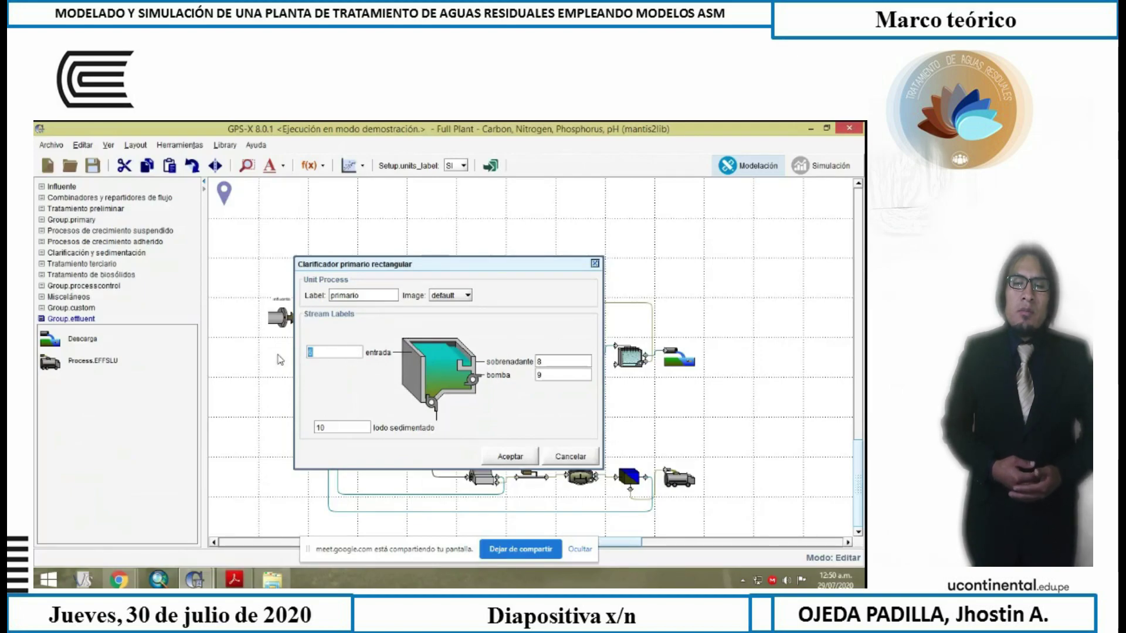
type("combinf")
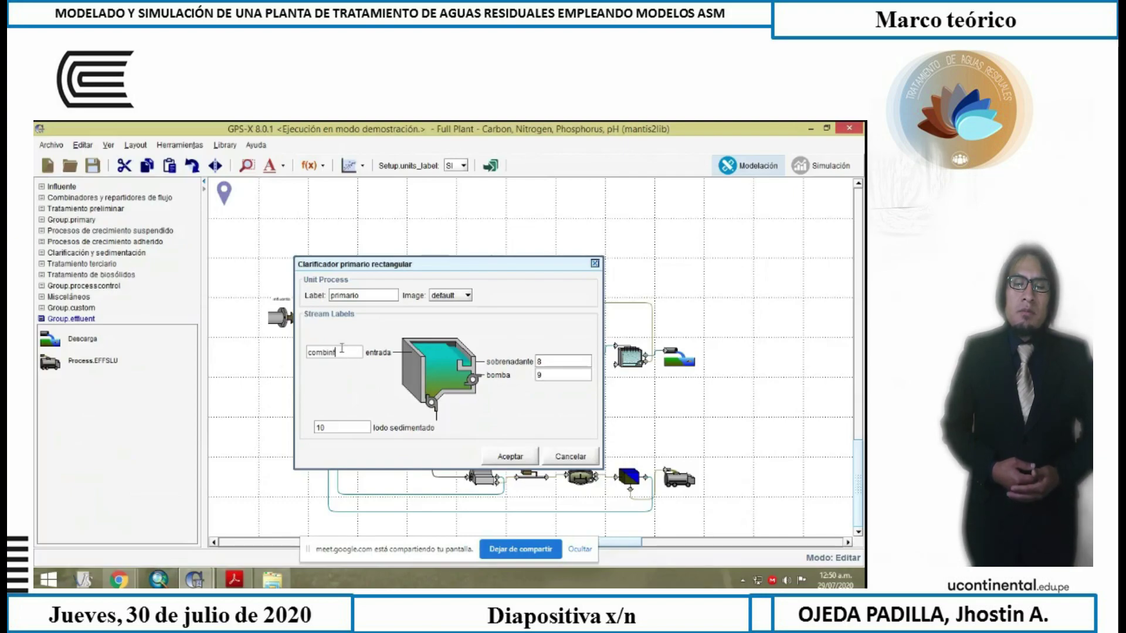
Name the primary clarifier's overflow stream "of1", its pump stream "na1" and its settled sludge stream "wpri"
double_click(566, 362)
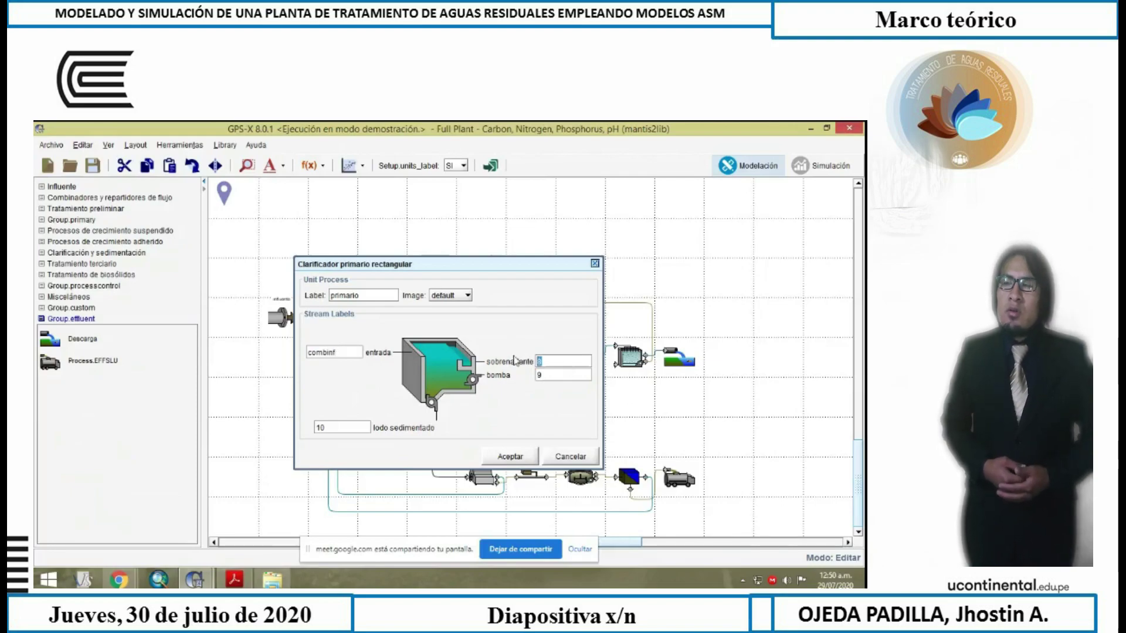
type("of")
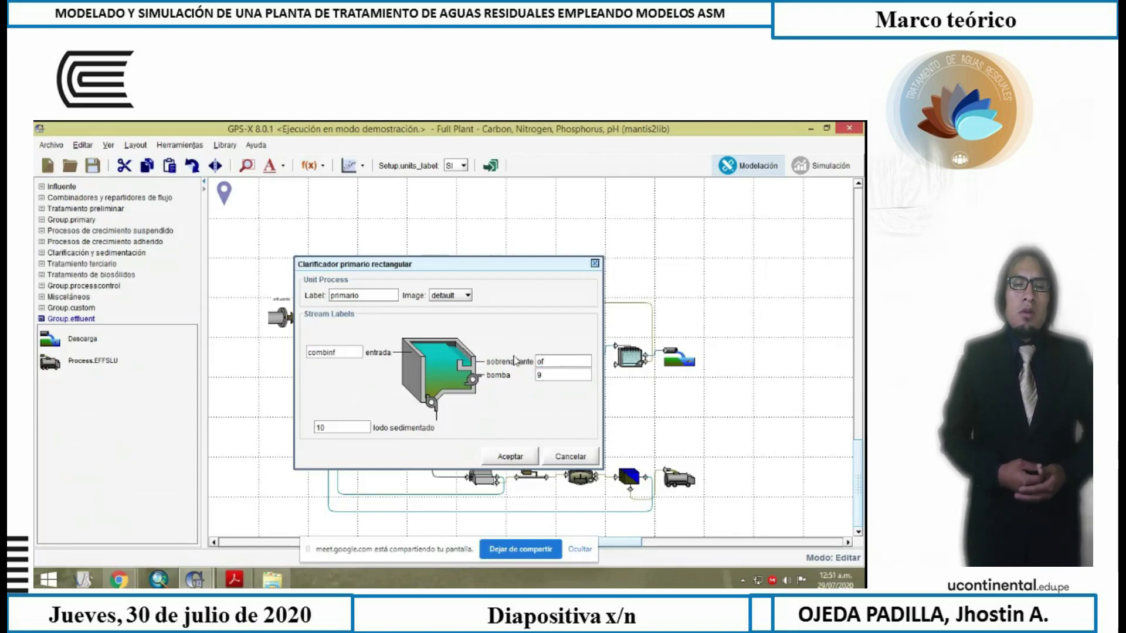
type("1")
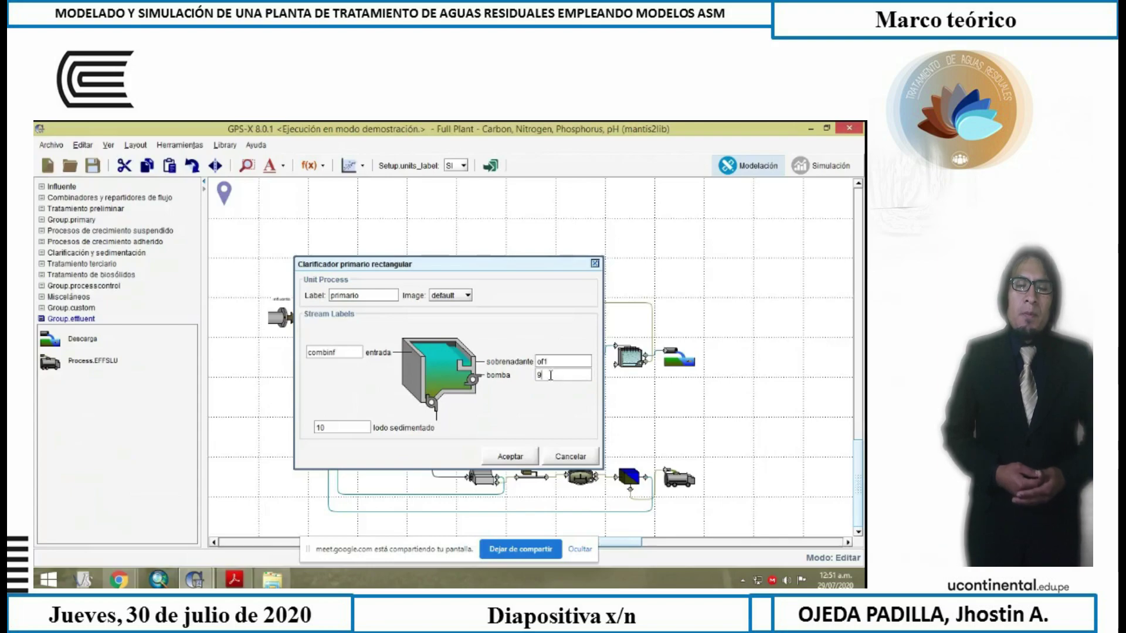
double_click(551, 376)
type("na1")
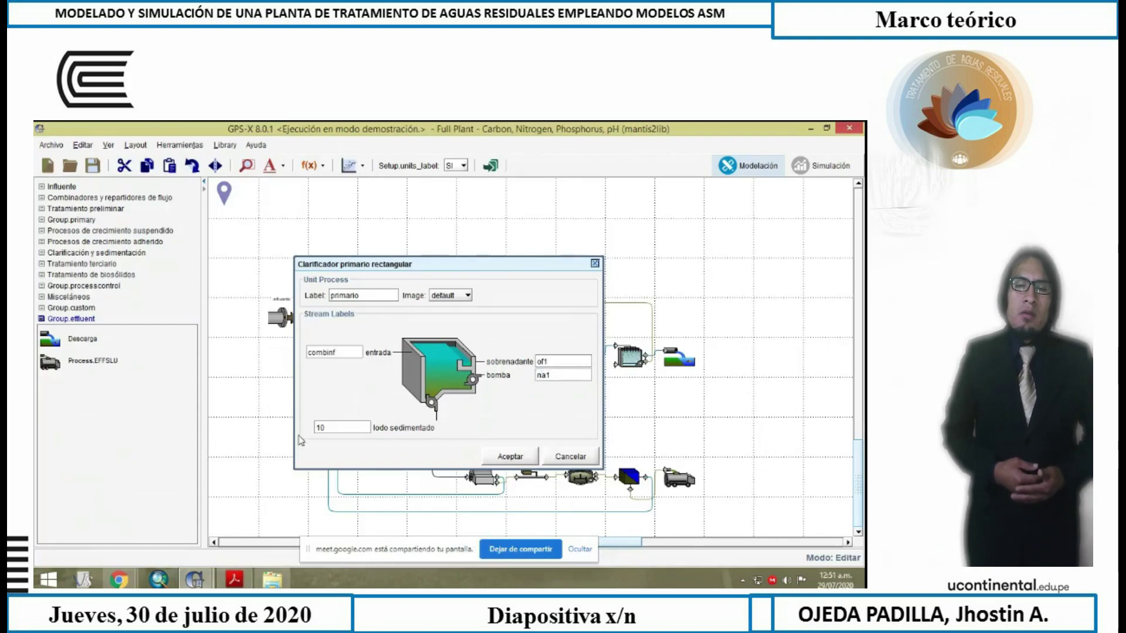
double_click(333, 427)
type("w")
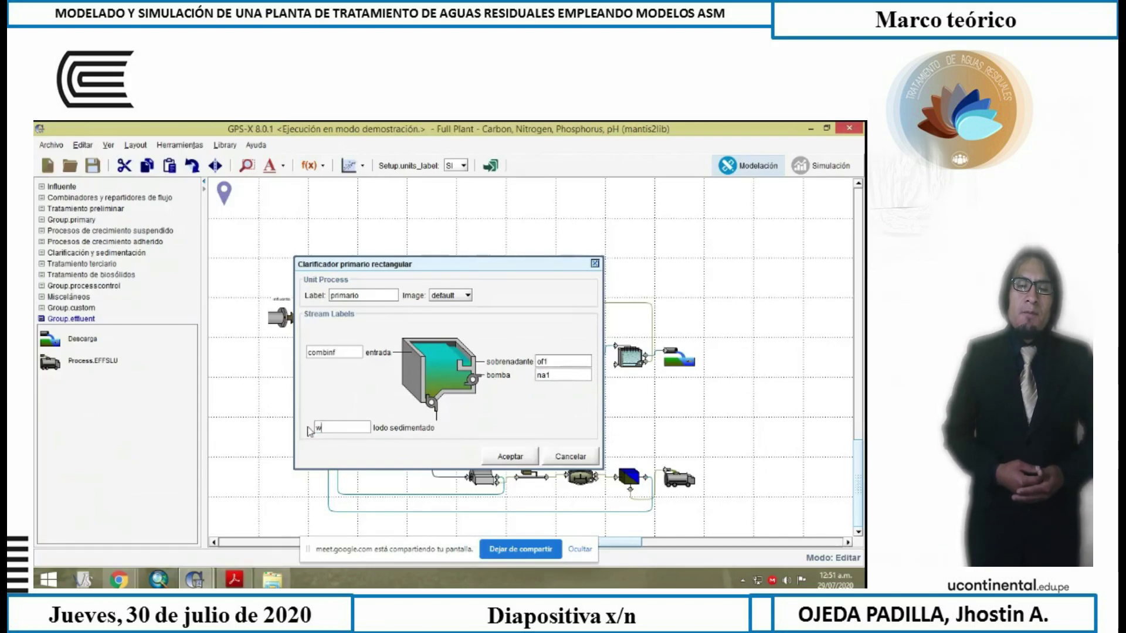
type("pri")
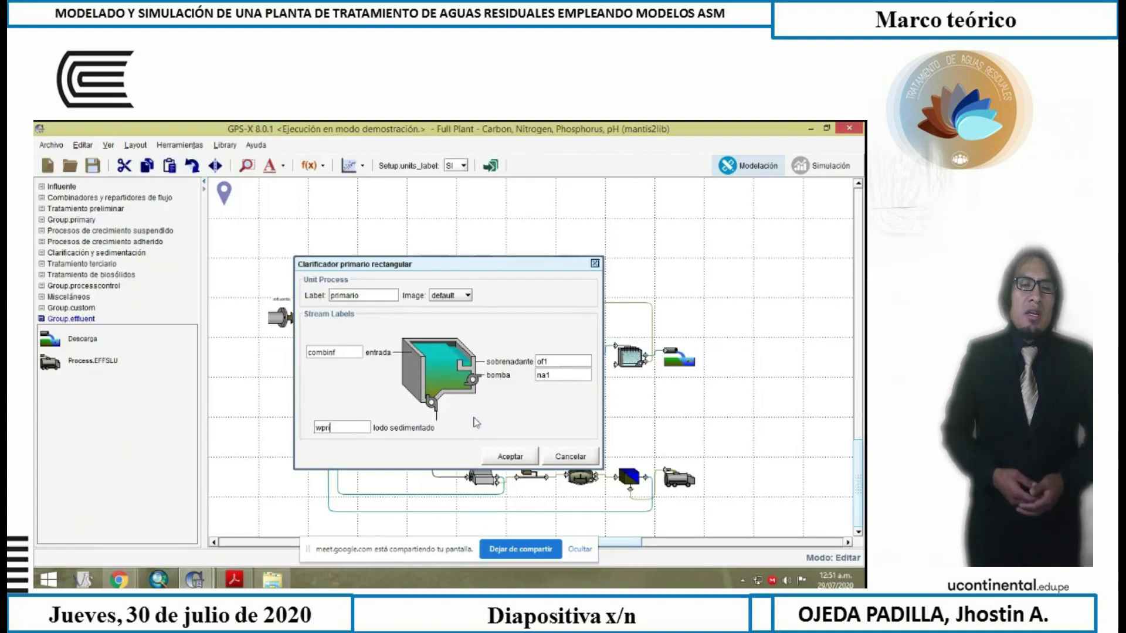
left_click(509, 456)
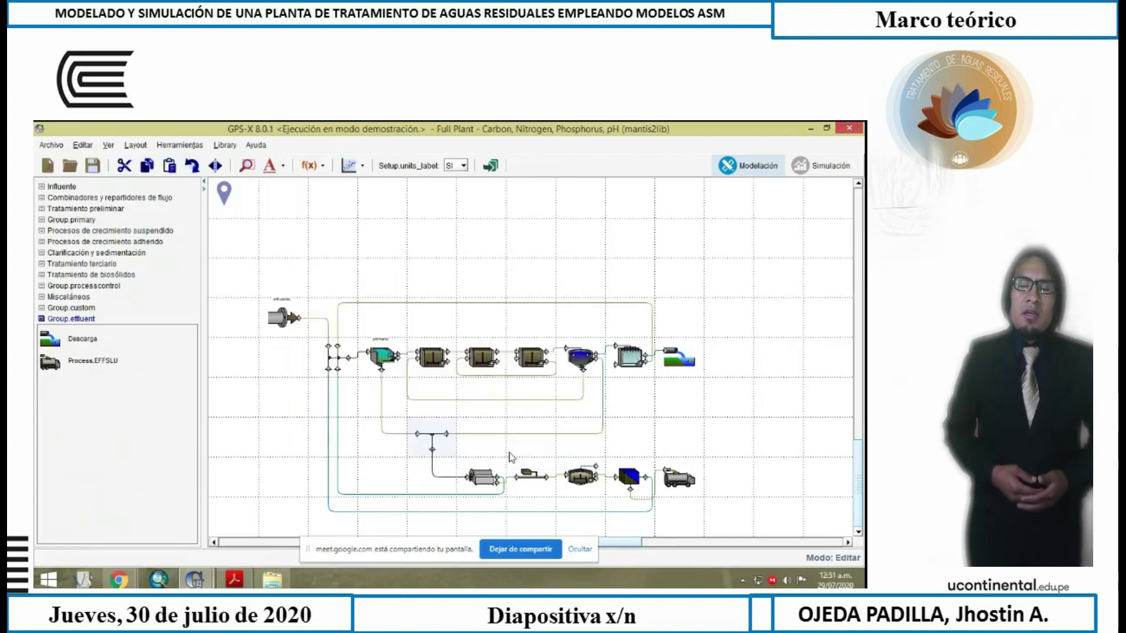
Label the first tank after the primary clarifier "tanque anaerobico"
right_click(432, 360)
left_click(491, 492)
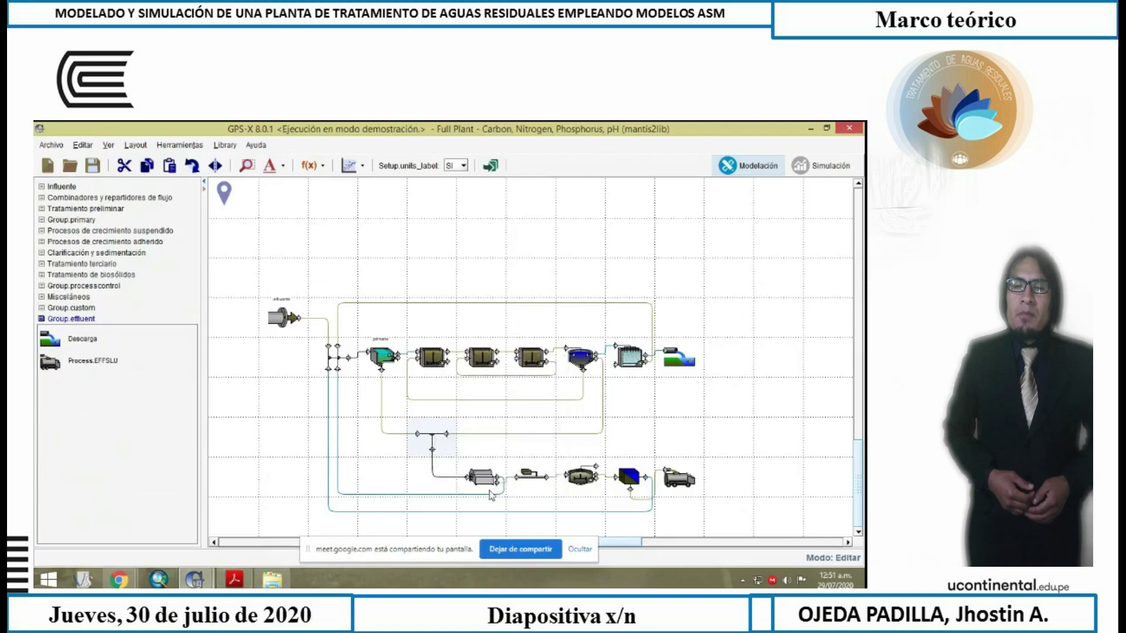
left_click(383, 322)
type("ta")
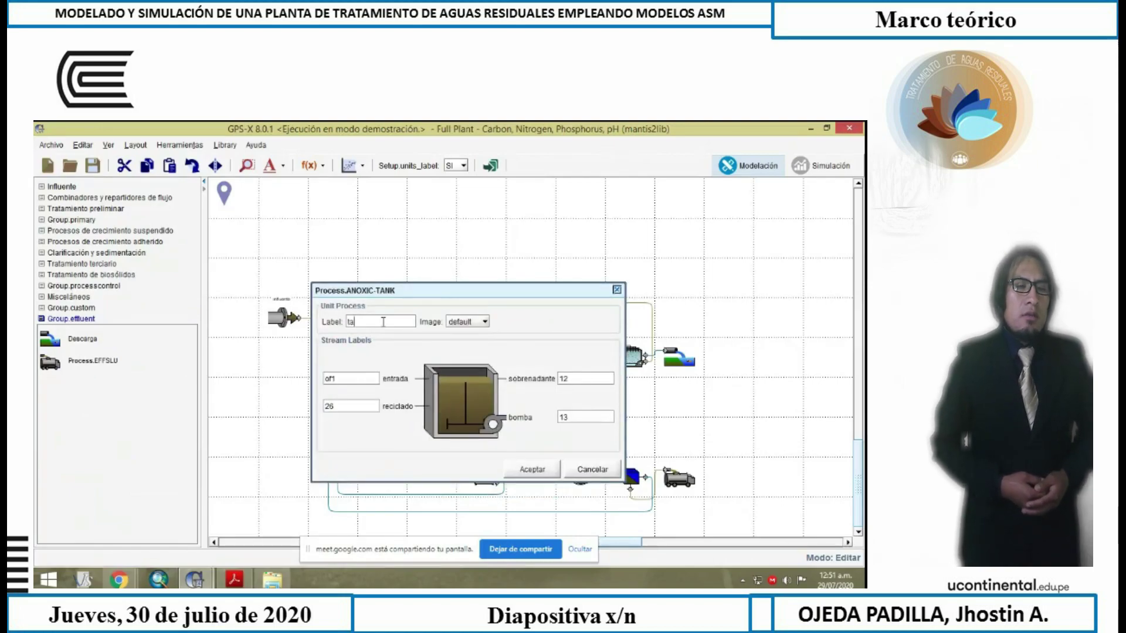
type("nque anaero")
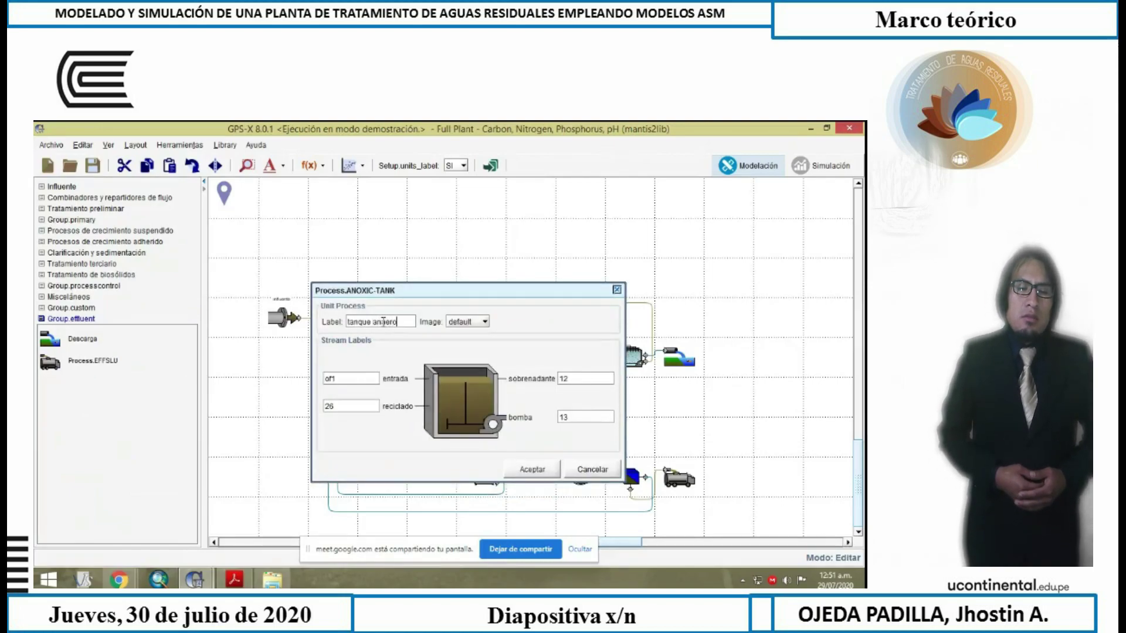
type("bico")
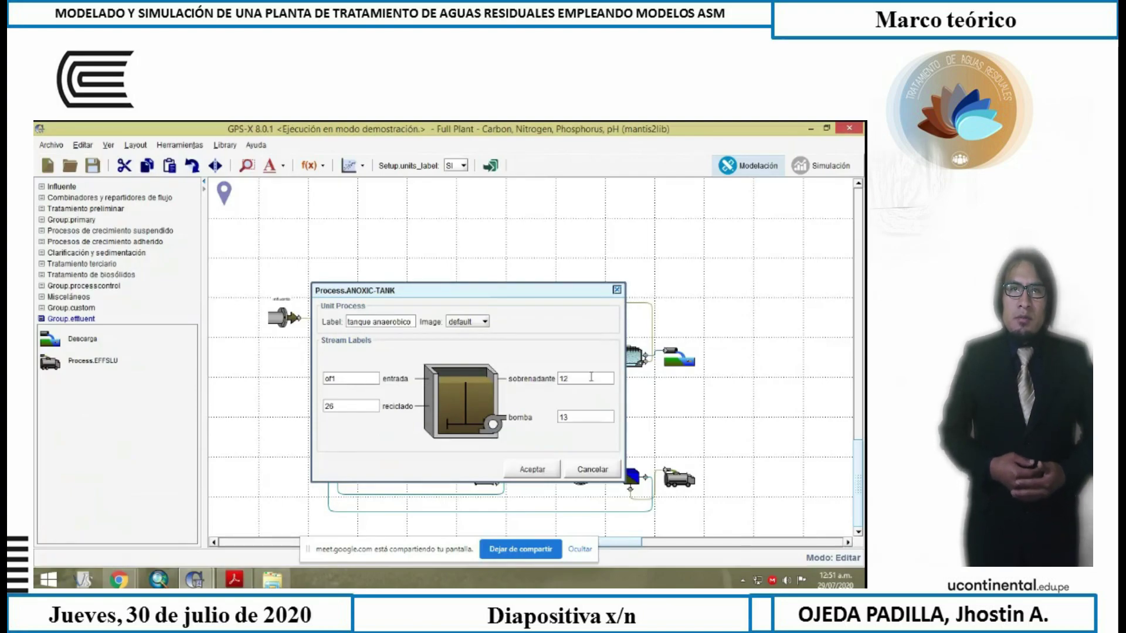
Name the anaerobic tank's overflow stream "anaer", its pump stream "na2" and its recycle stream "ras"
left_click_drag(570, 378, 543, 382)
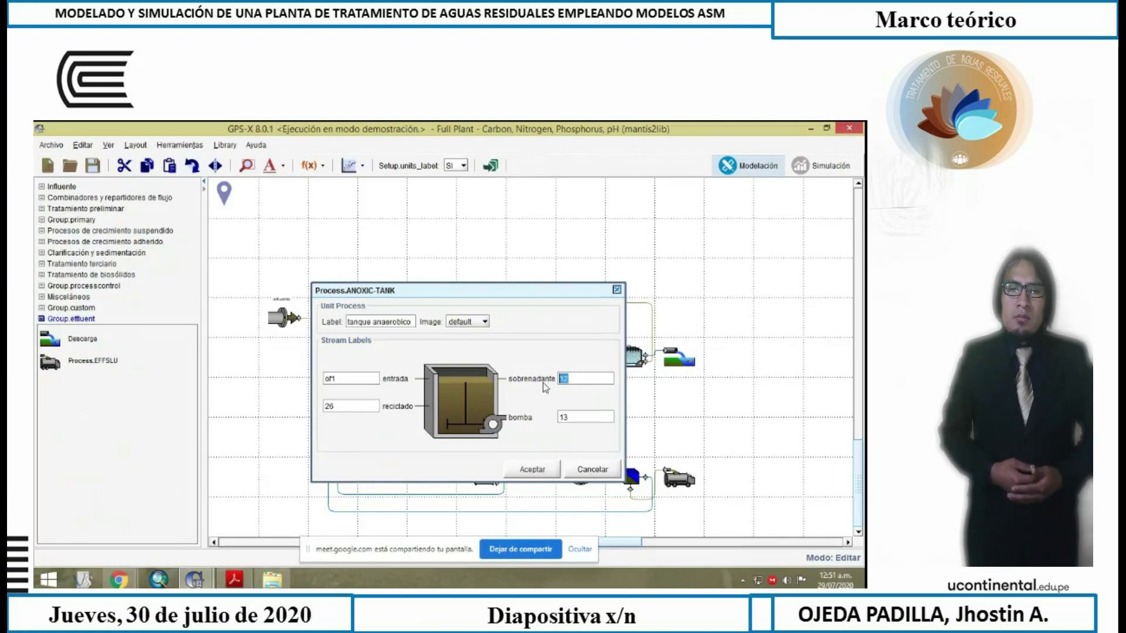
type("anae")
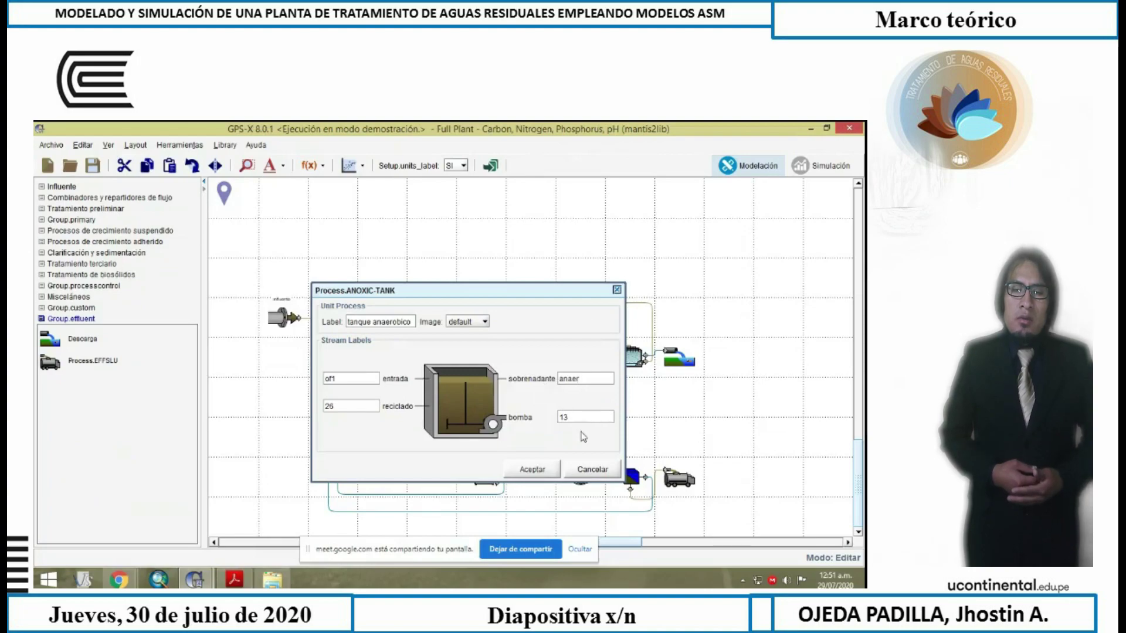
type("r")
left_click_drag(600, 419, 523, 424)
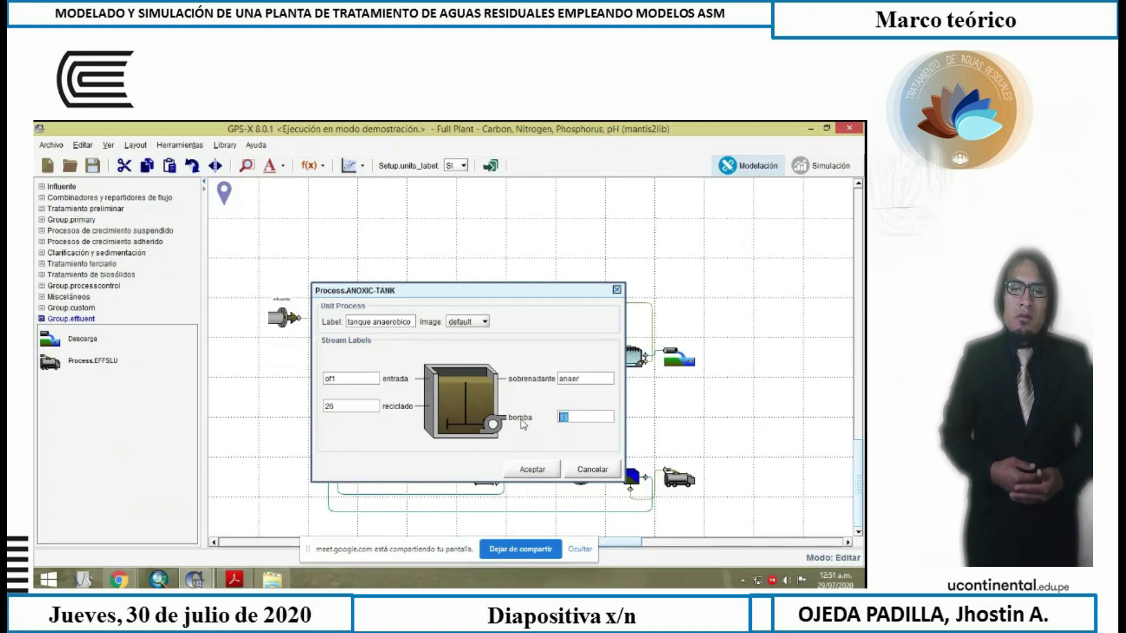
type("na2")
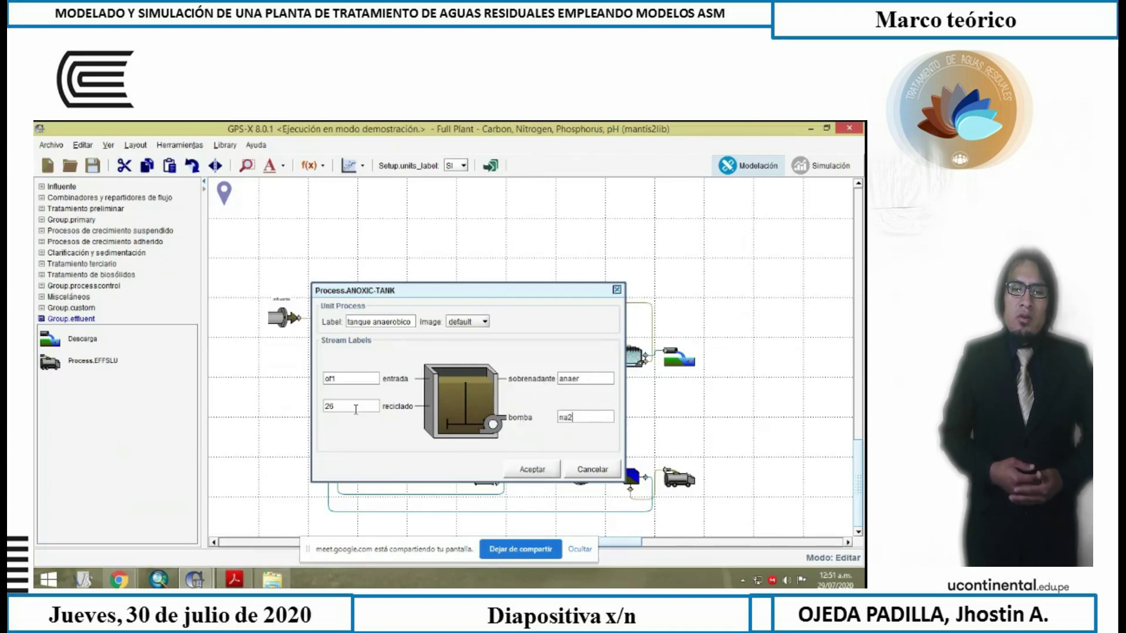
left_click_drag(353, 408, 300, 409)
type("ras")
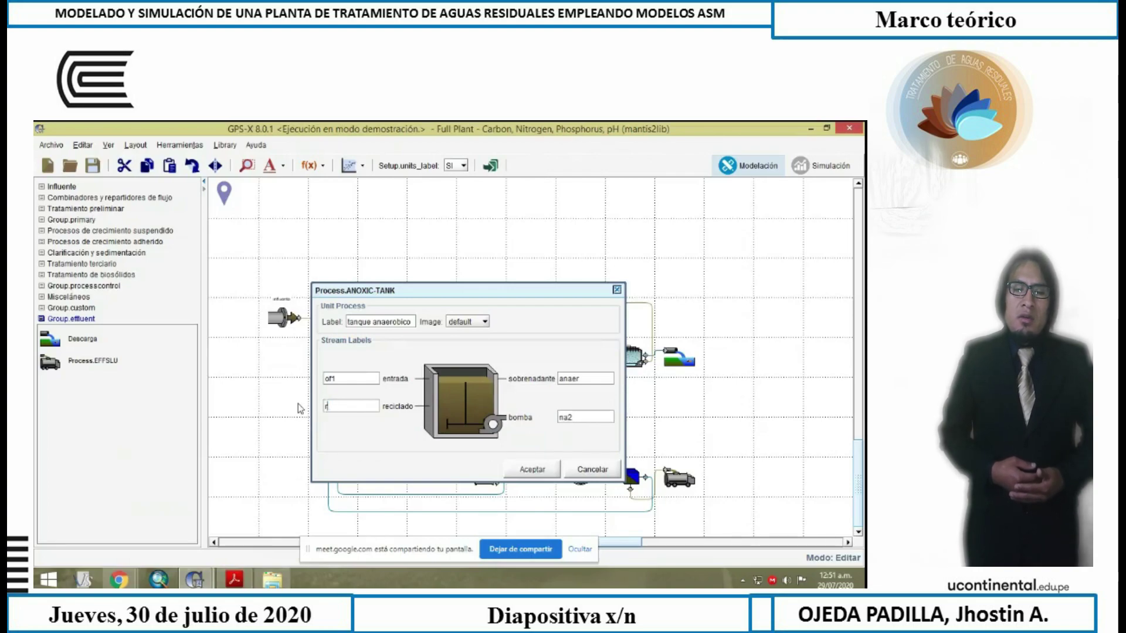
left_click(540, 470)
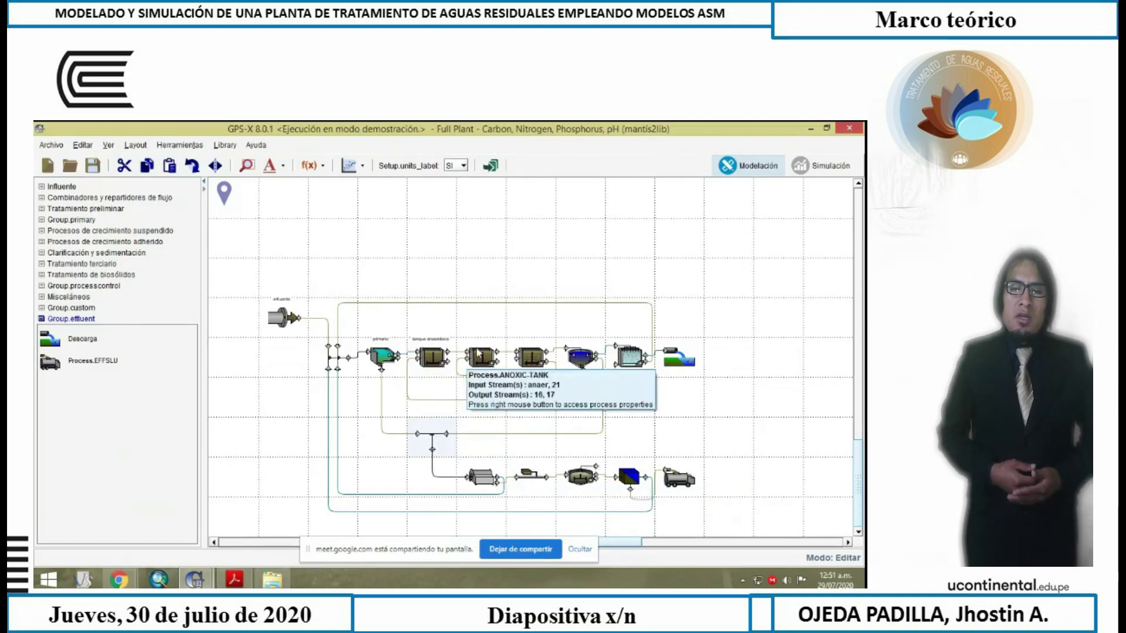
Label the anoxic tank following the anaerobic tank "tanque anoxico"
right_click(478, 354)
left_click(496, 386)
type("ta")
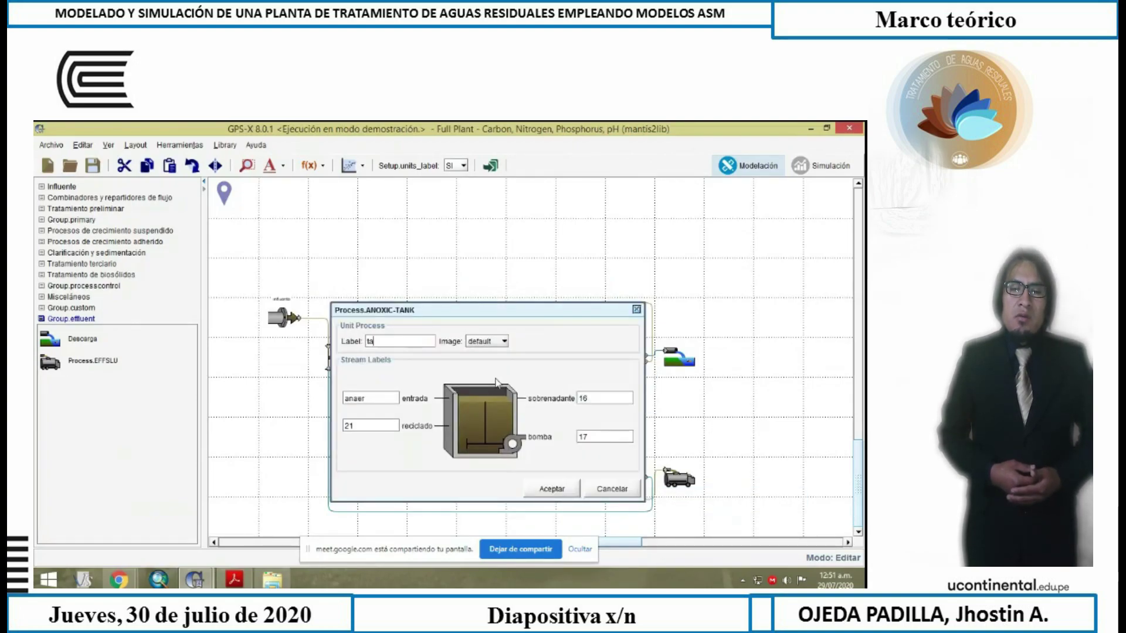
type("nque anoxico")
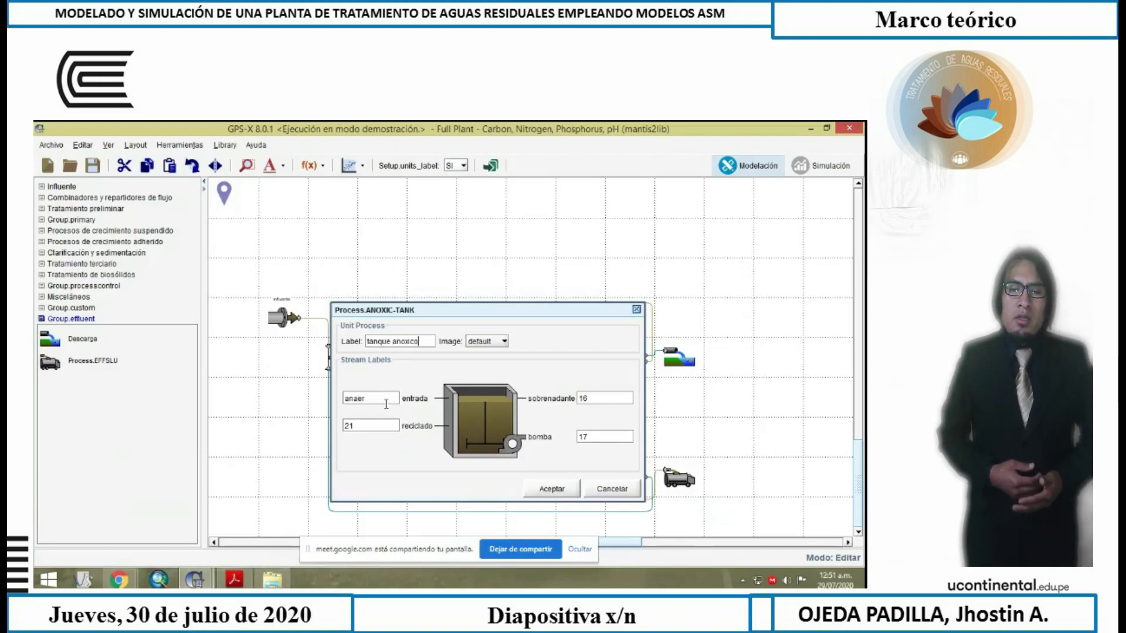
Name the anoxic tank's overflow stream "anox", its pump stream "na3" and its recycle stream "recycle"
left_click(592, 404)
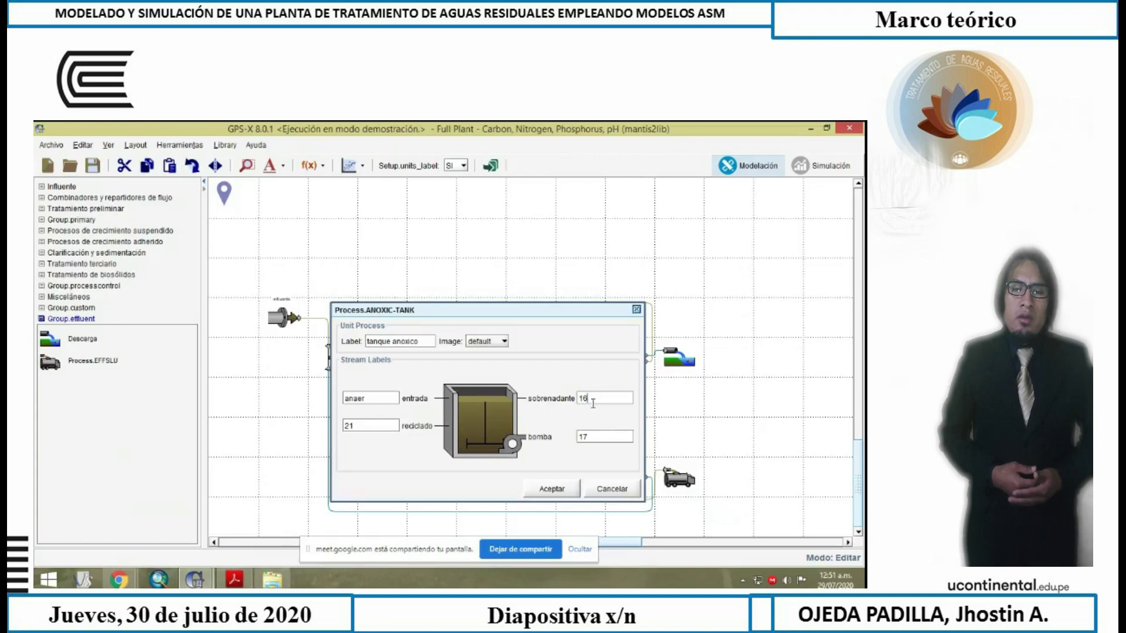
double_click(595, 394)
type("anox")
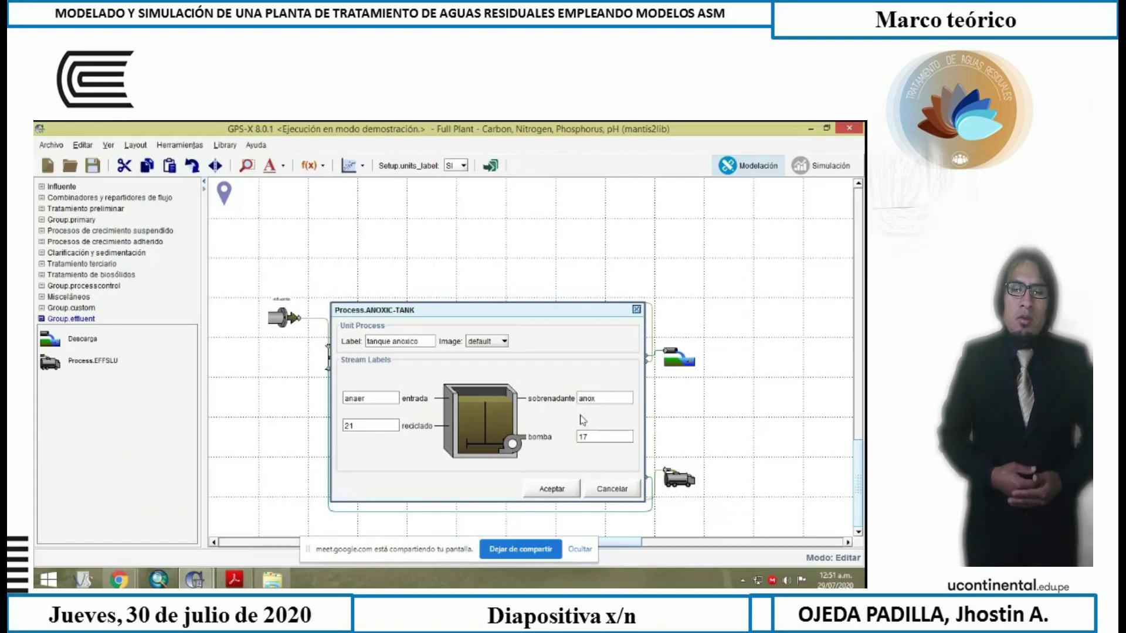
double_click(597, 438)
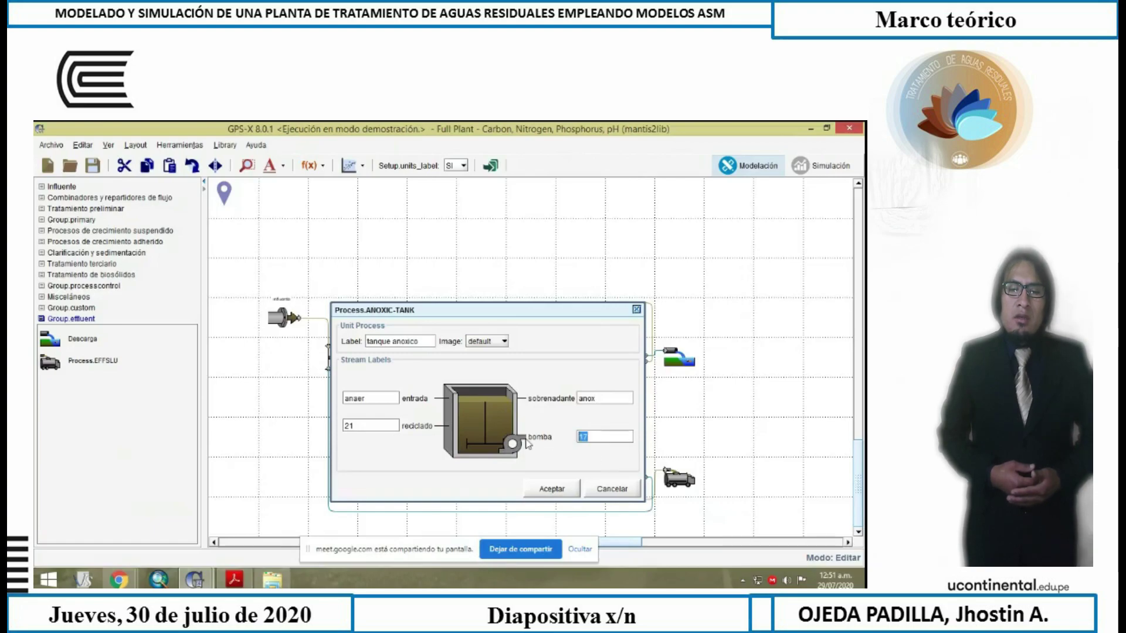
type("na3")
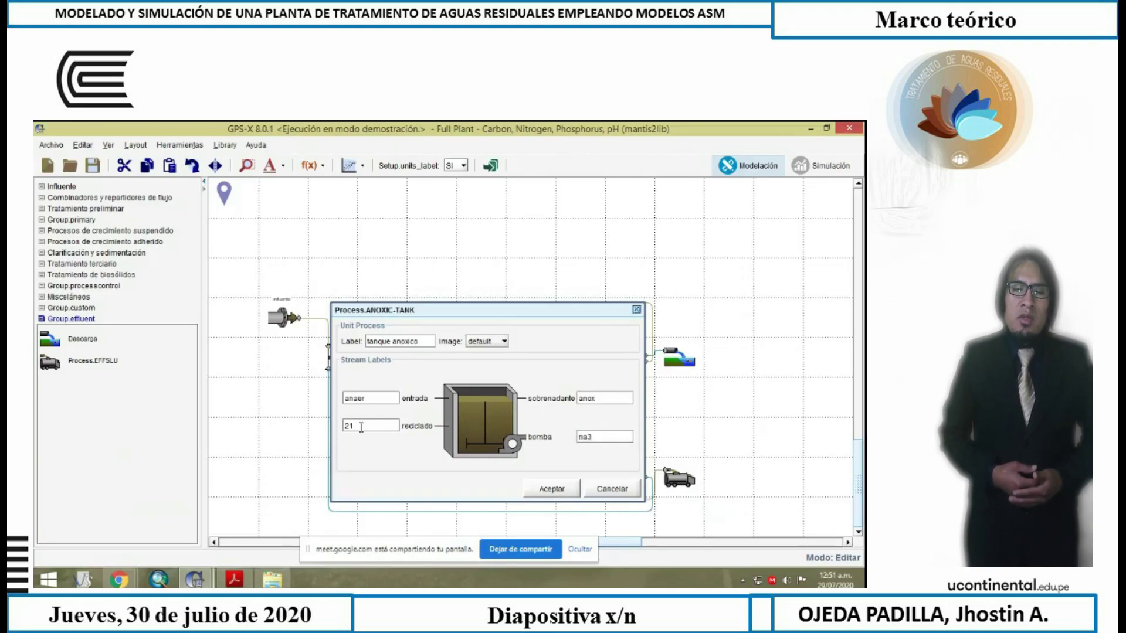
double_click(363, 429)
type("re")
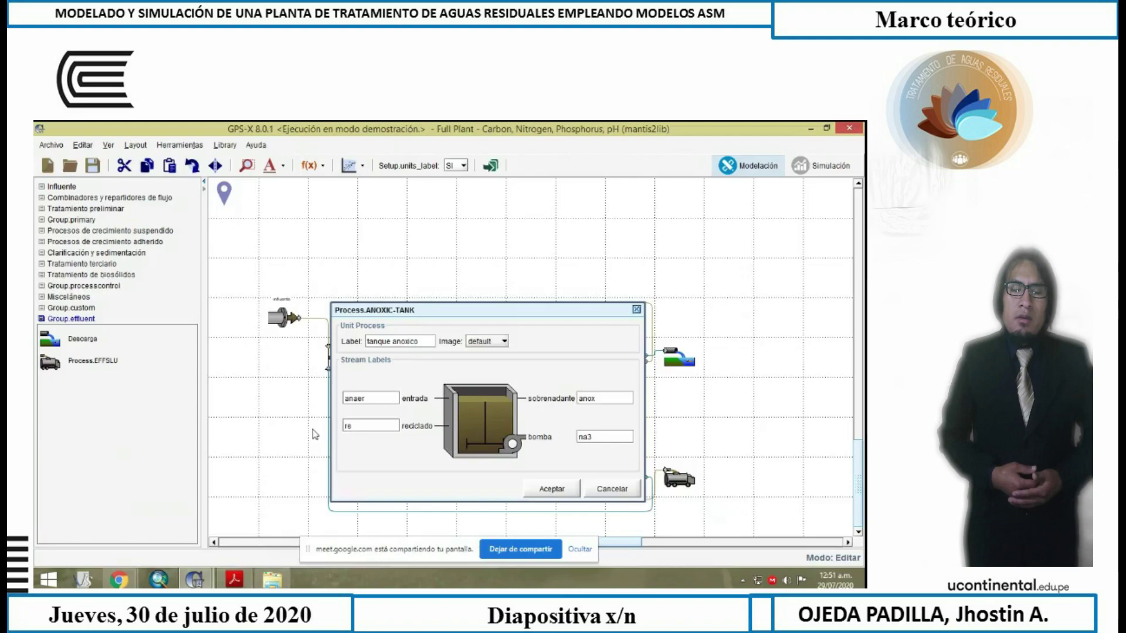
type("cycle")
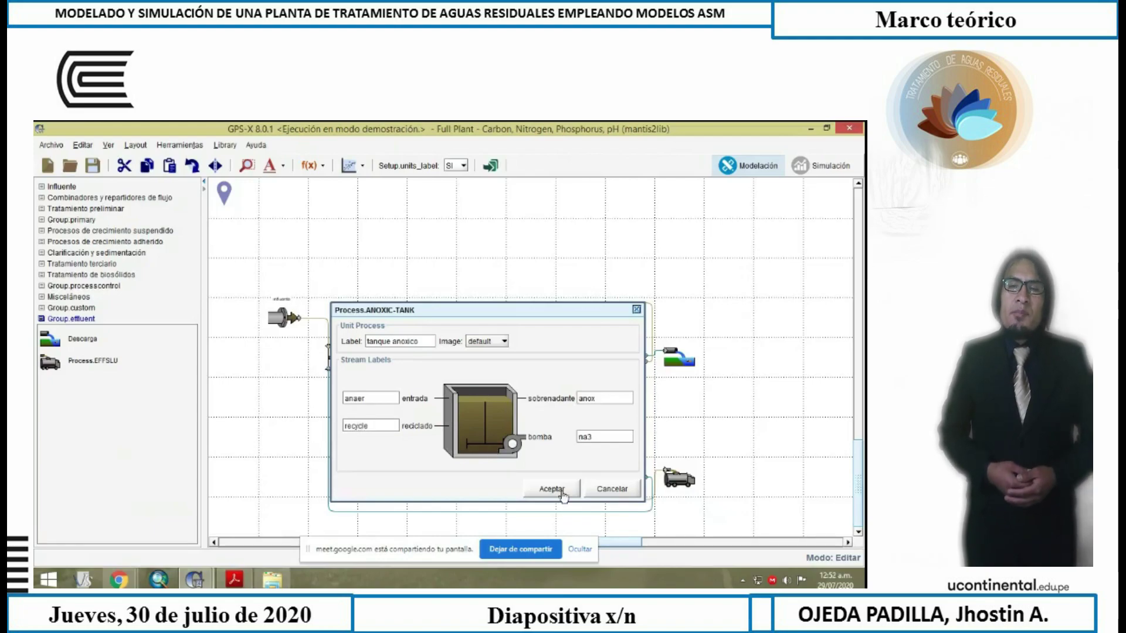
left_click(562, 491)
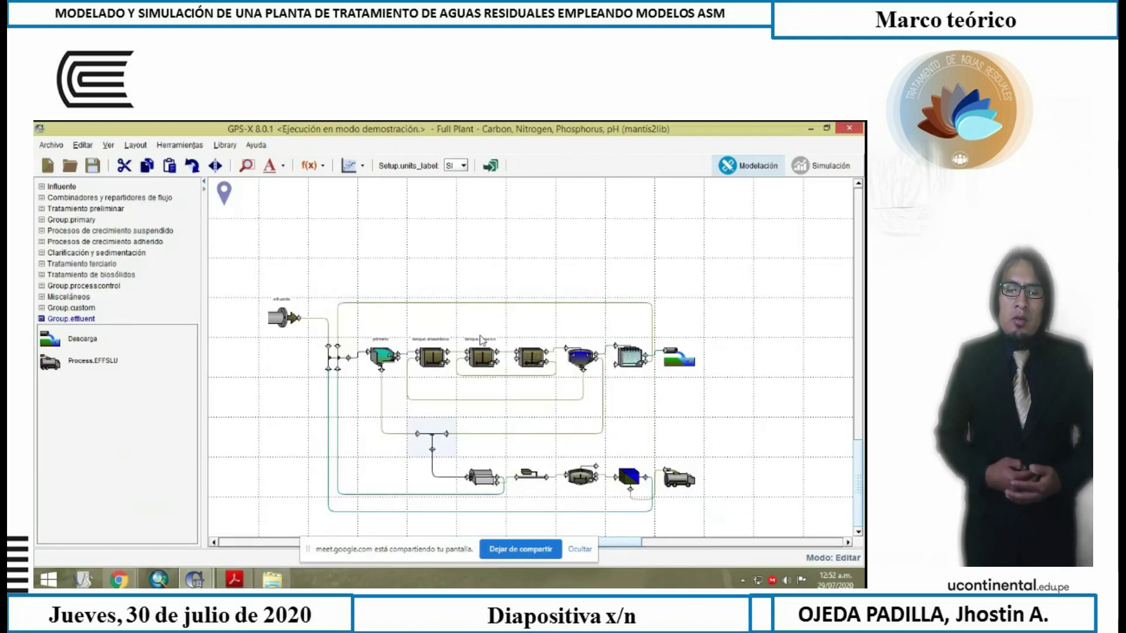
Label the completely mixed tank after the anoxic tank "tanque aerobico"
right_click(538, 364)
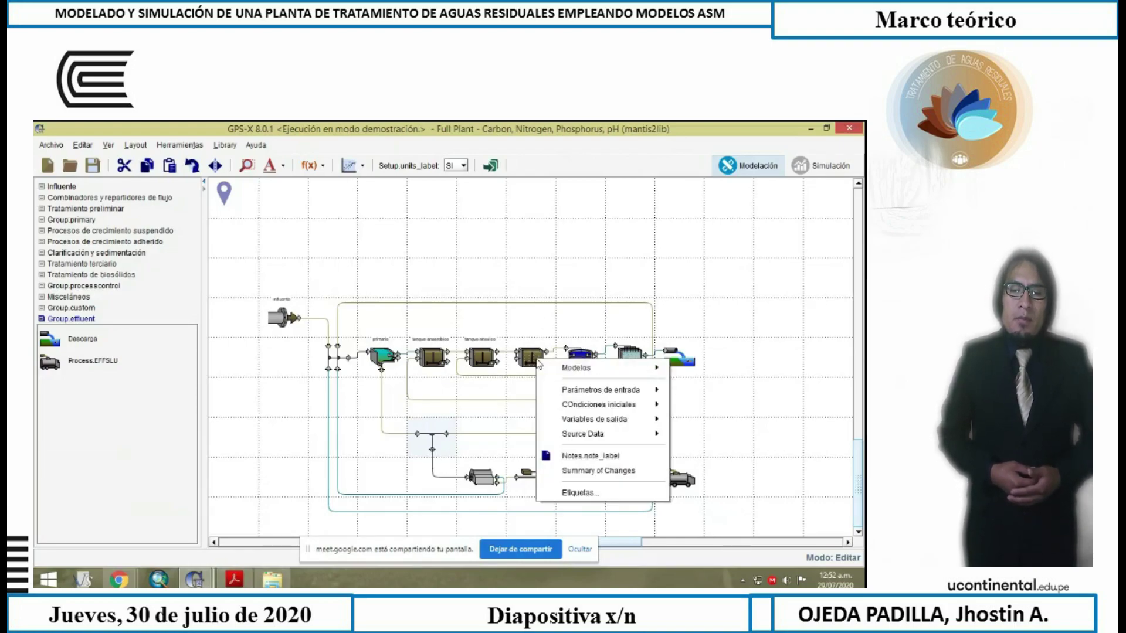
left_click(583, 493)
type("ta")
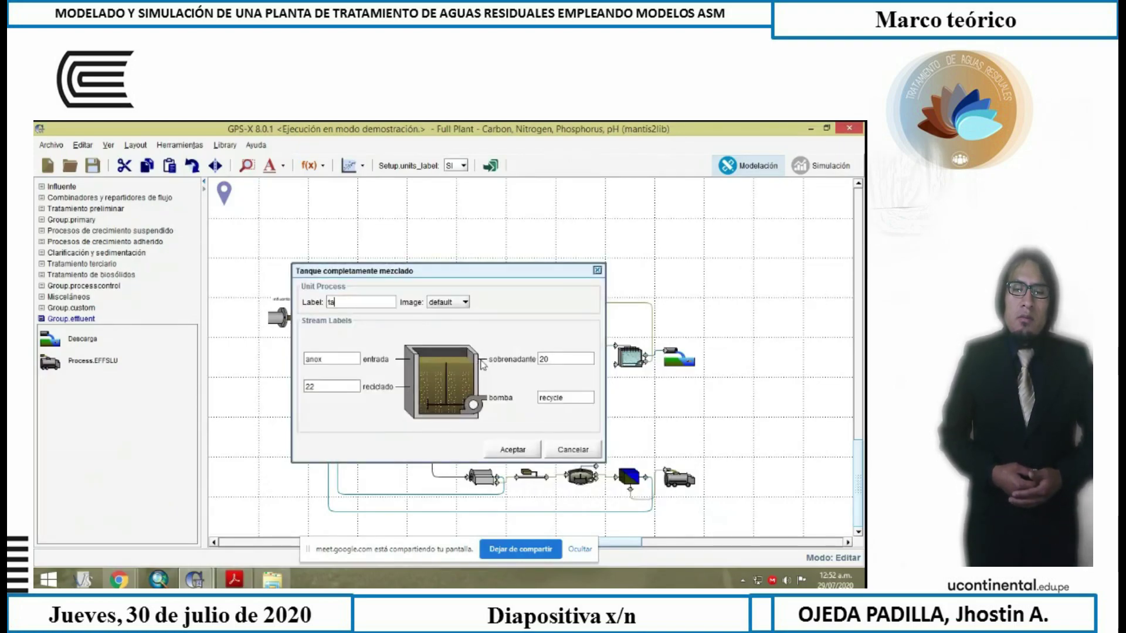
type("nque aerobico")
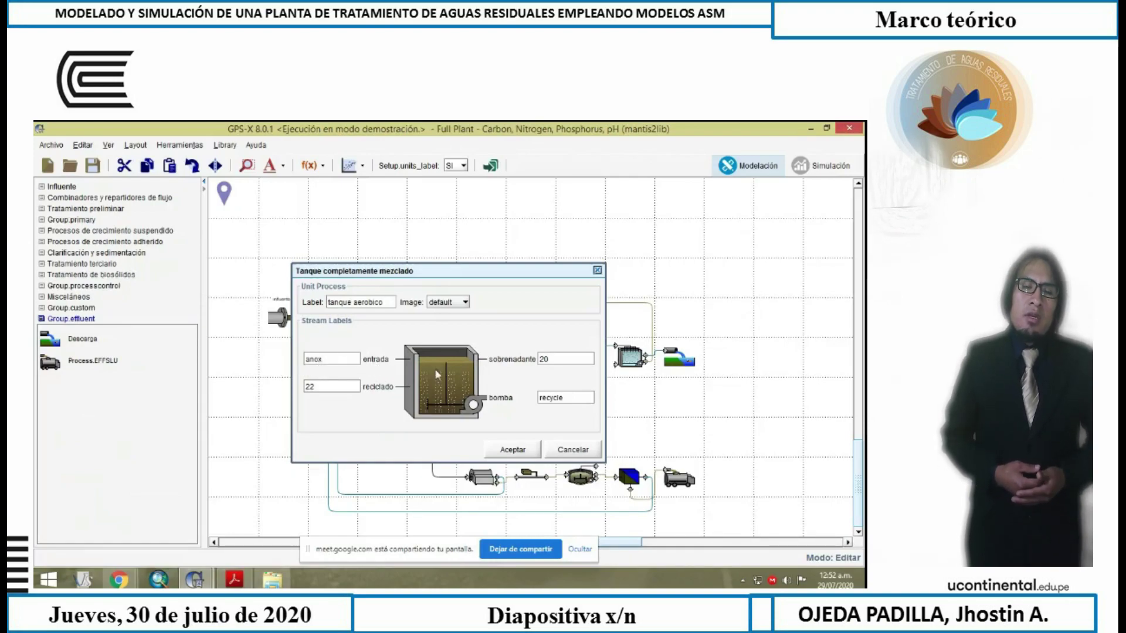
Name the aerobic tank's overflow stream "aer" and its recycle input stream "58"
left_click_drag(560, 361, 535, 364)
type("aer")
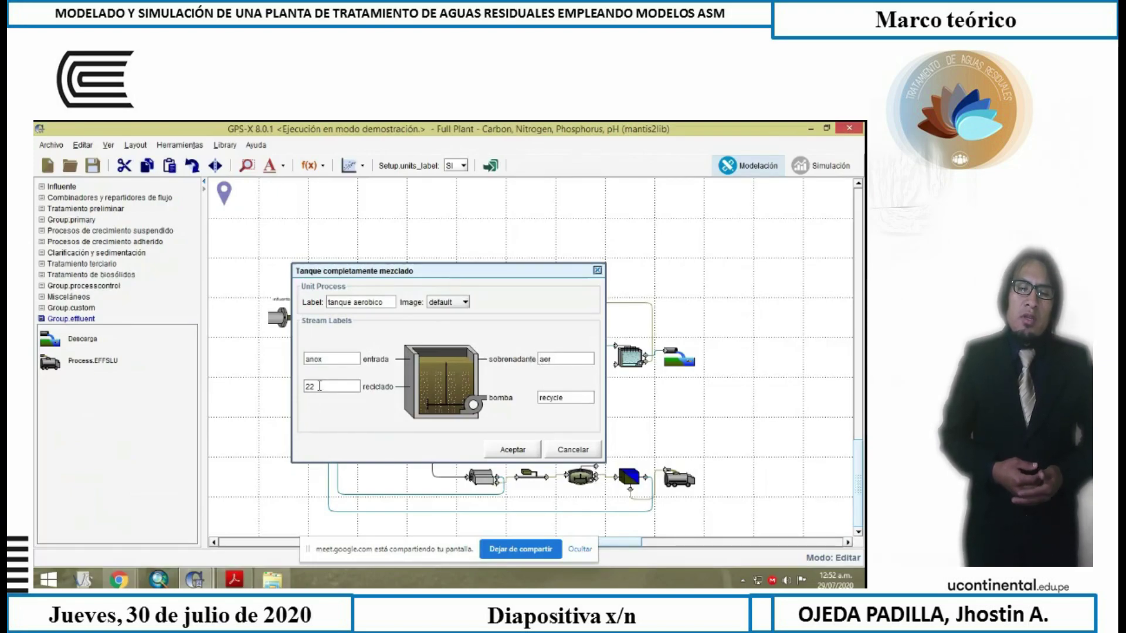
left_click_drag(320, 387, 304, 389)
type("58")
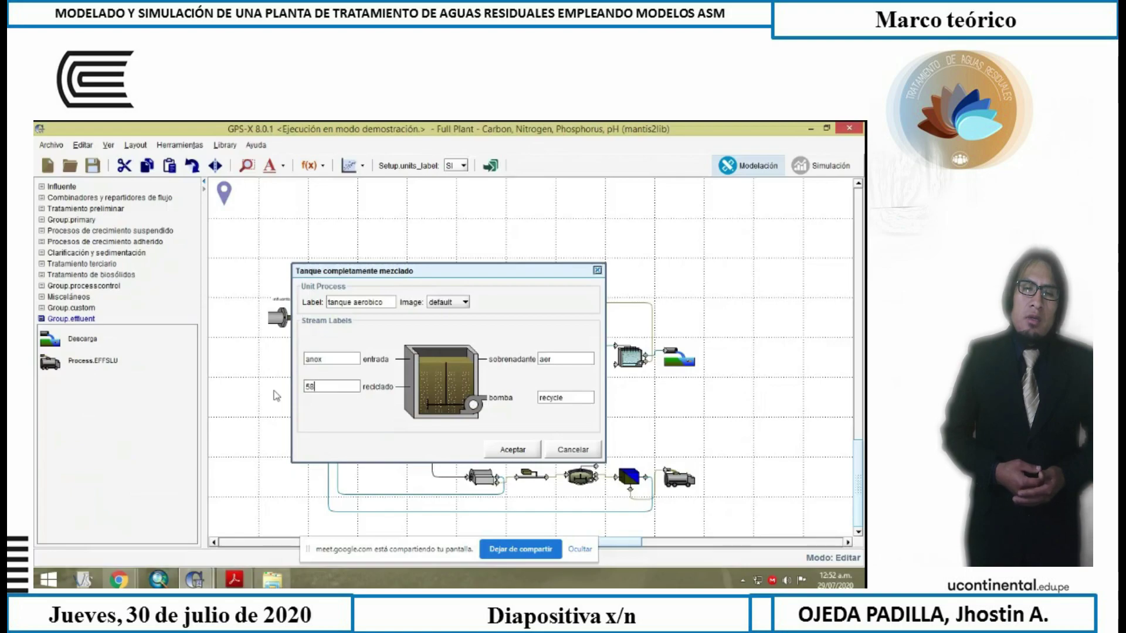
left_click(566, 398)
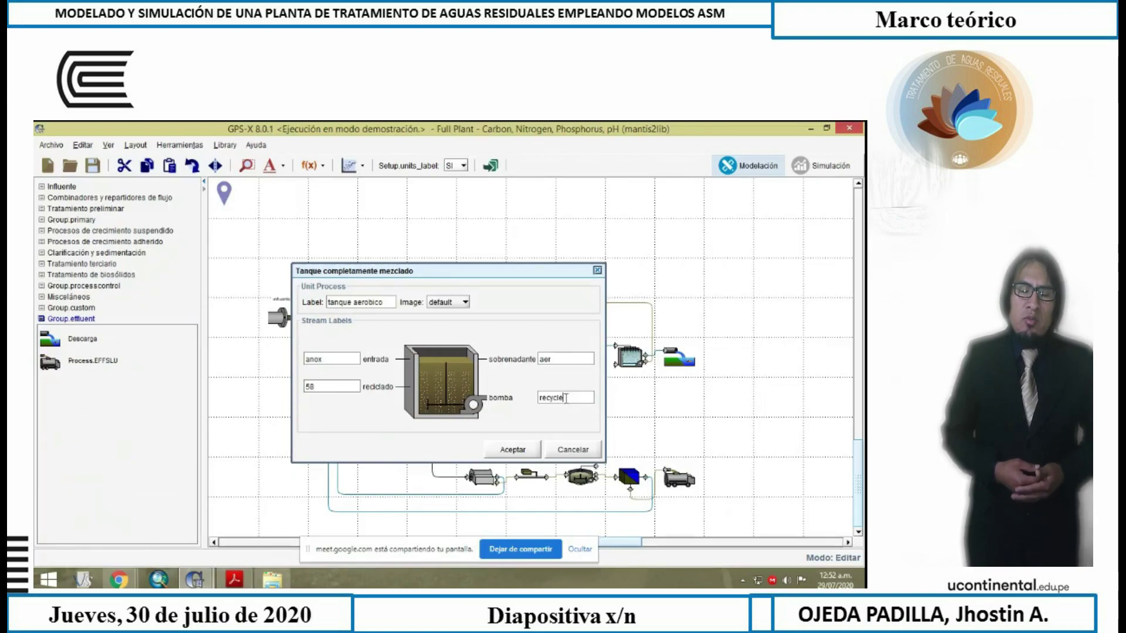
left_click(513, 449)
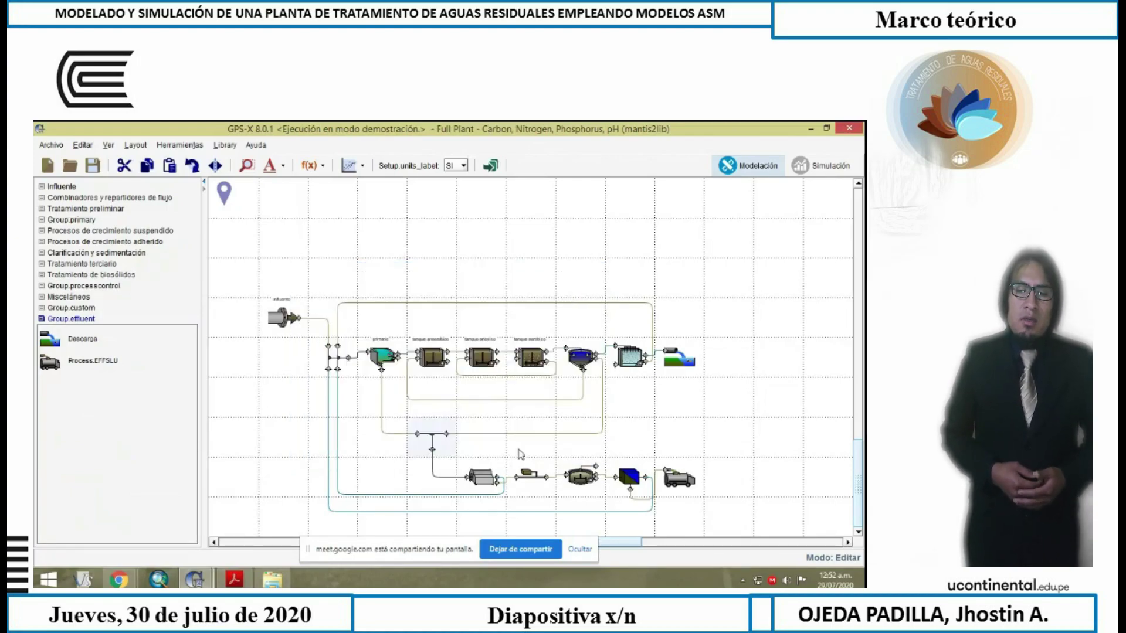
Label the circular secondary clarifier after the aerobic tank "clarificador"
right_click(580, 365)
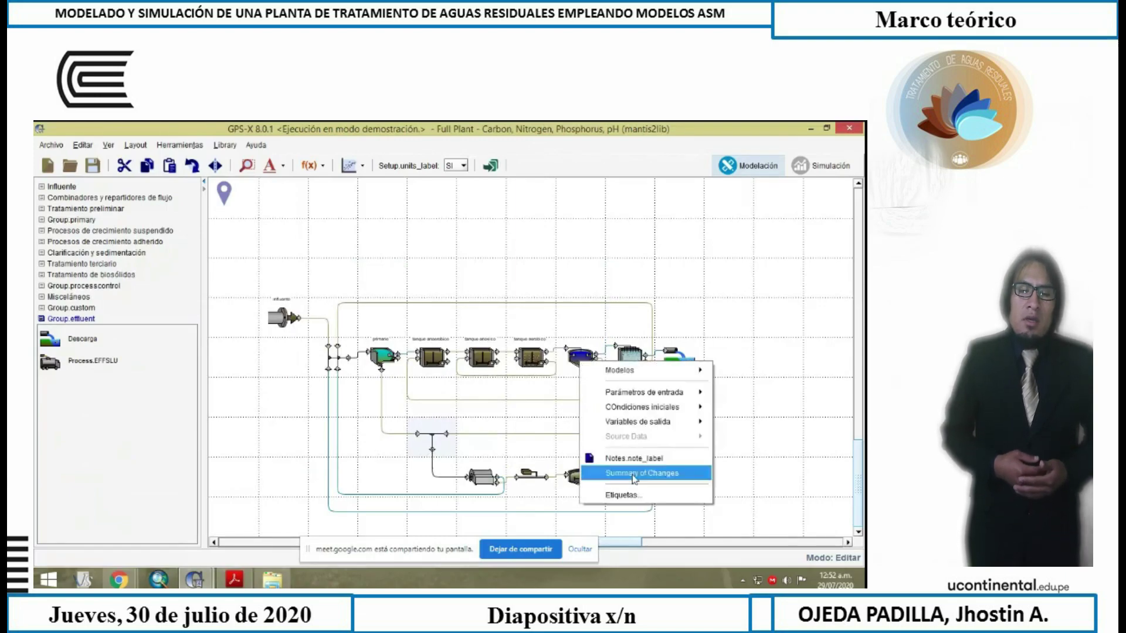
left_click(628, 493)
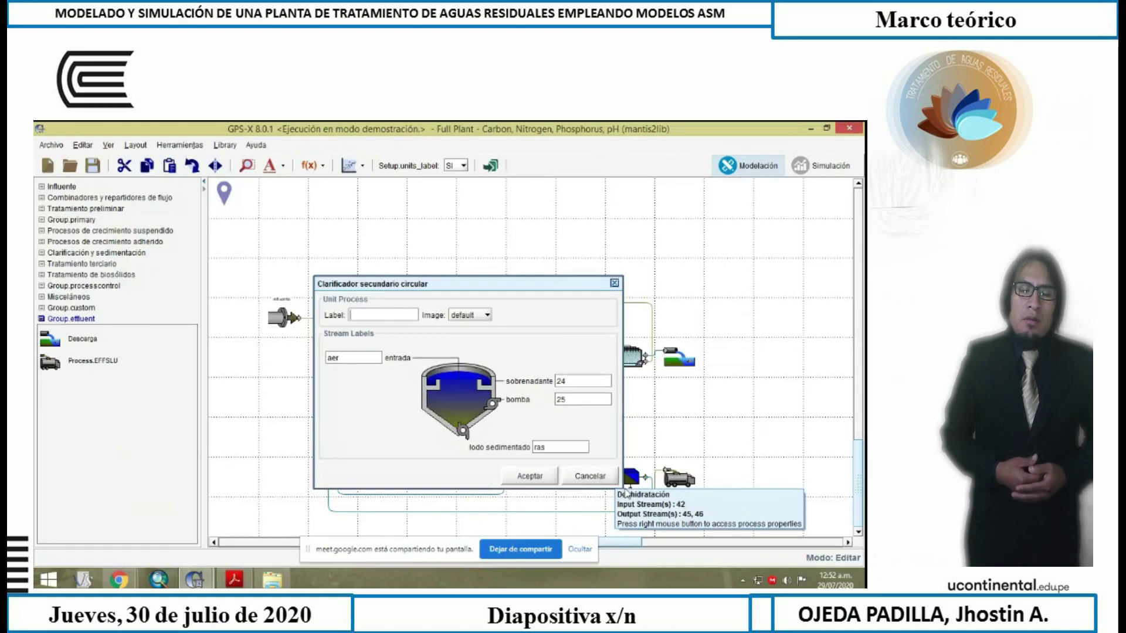
type("clari")
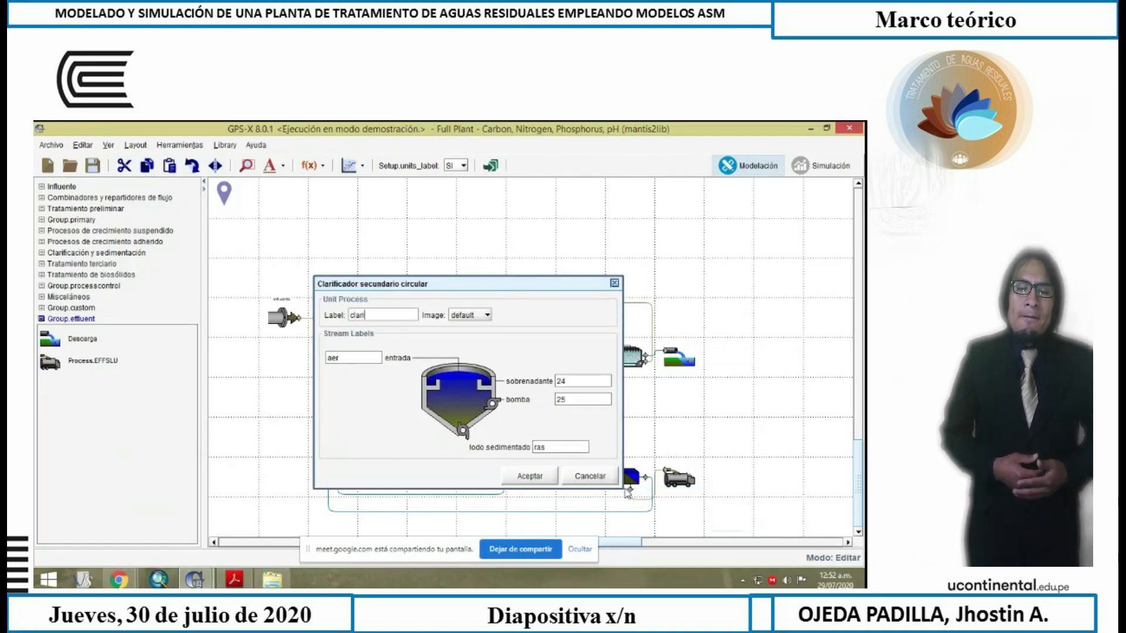
type("ficador")
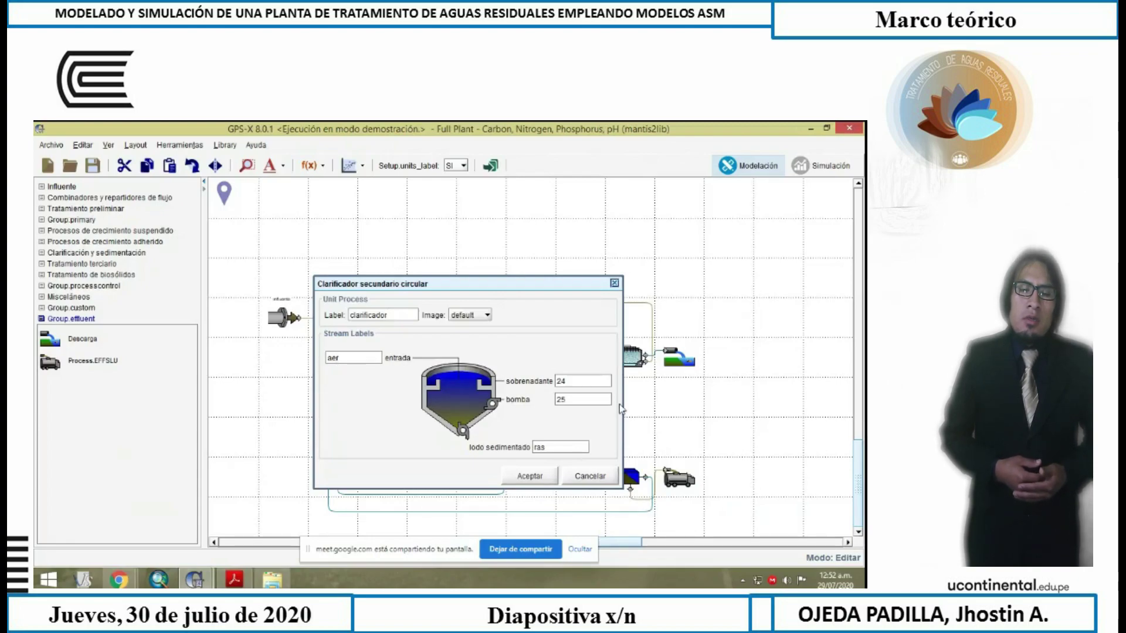
Name the secondary clarifier's overflow stream "of2" and its pump stream "was"
left_click(596, 384)
type("cf")
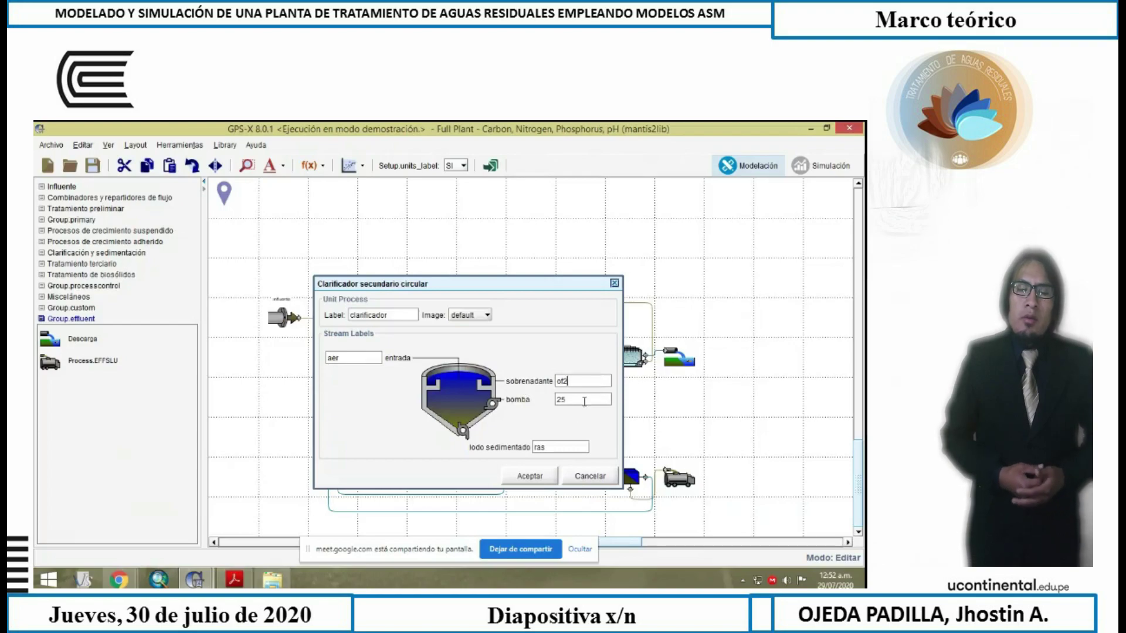
key("Tab")
type("was")
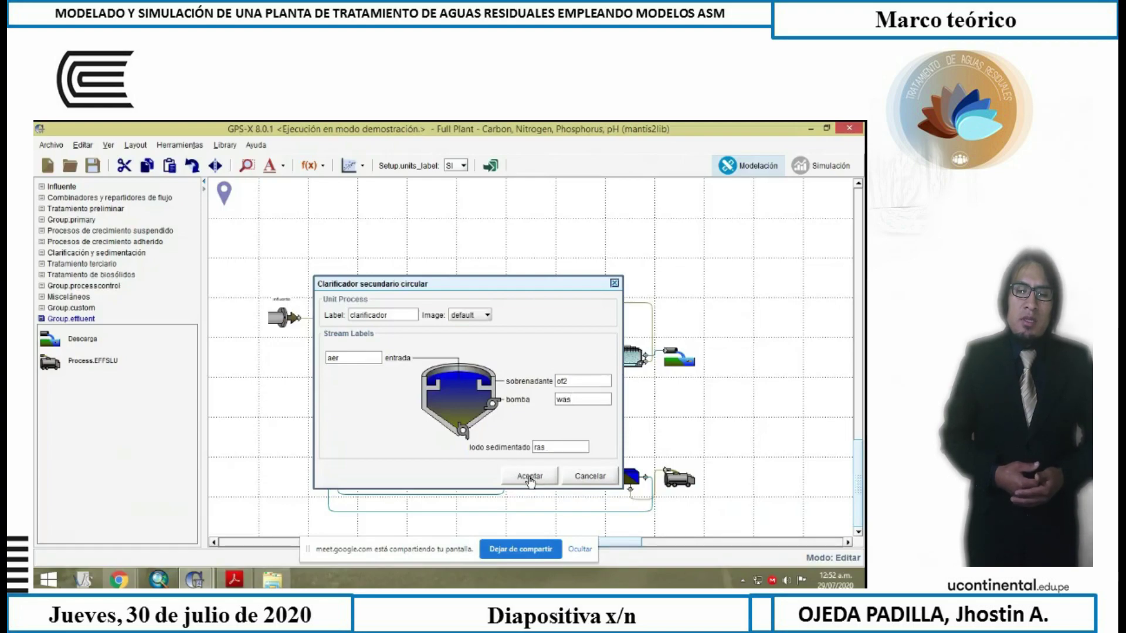
left_click(530, 478)
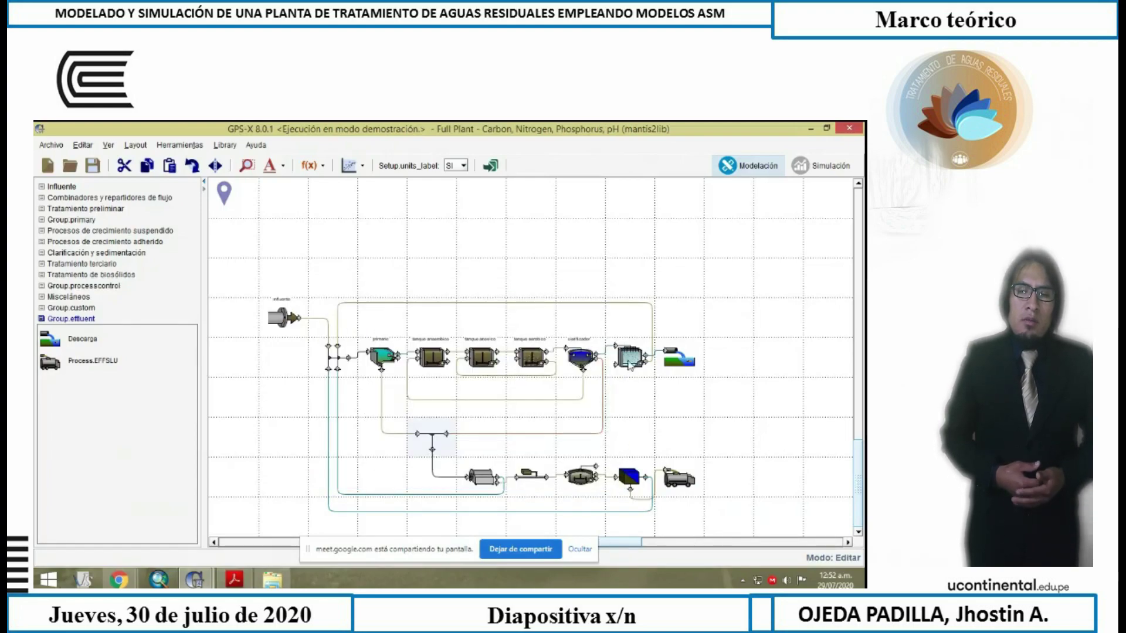
Label the sand filter after the secondary clarifier "filtro de arena"
right_click(631, 367)
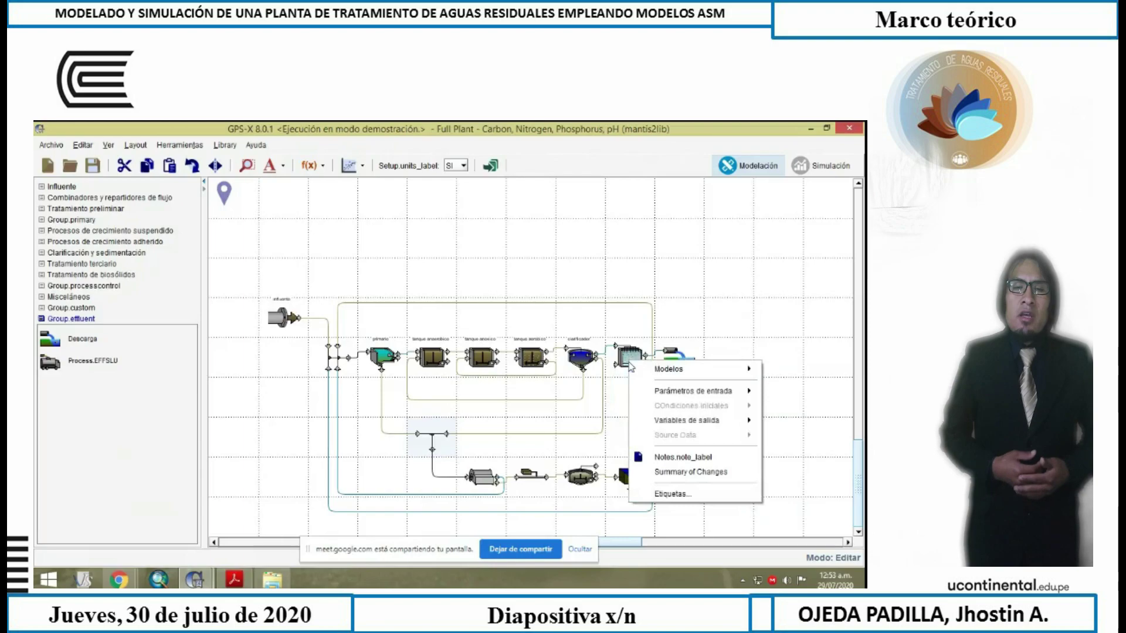
left_click(671, 496)
type("f")
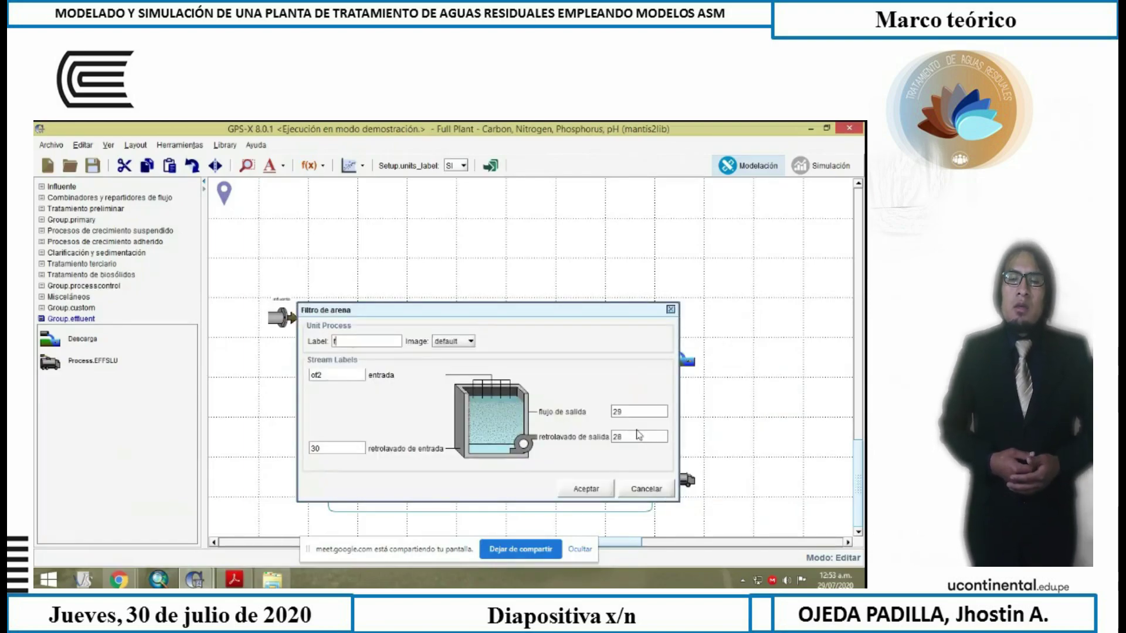
type("iltr")
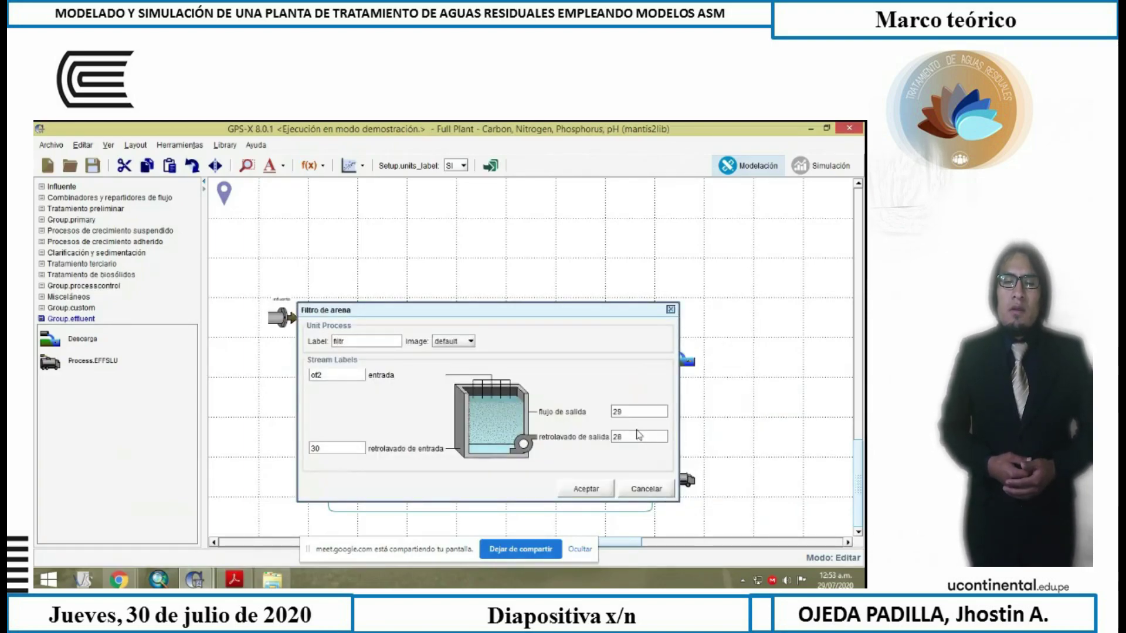
type(" fr")
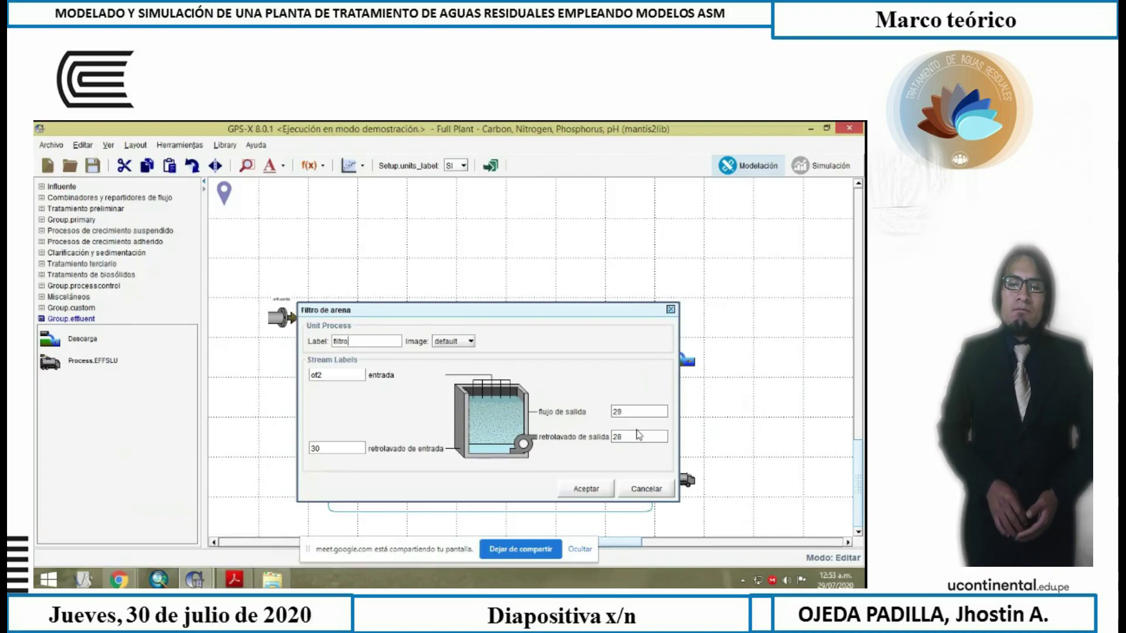
type(" de as")
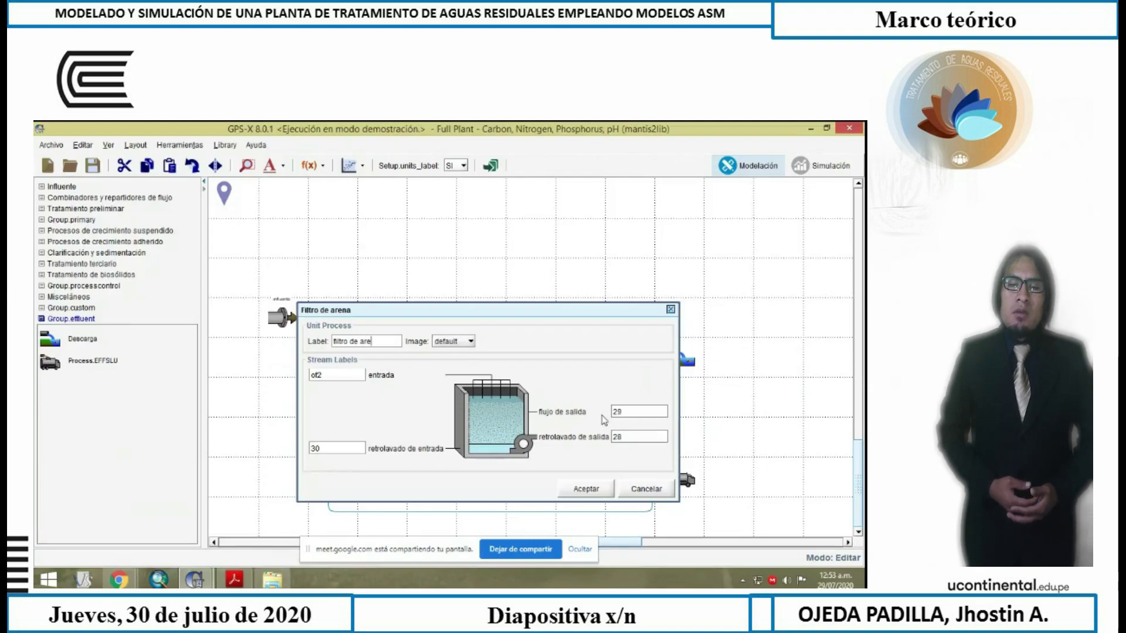
type("ena")
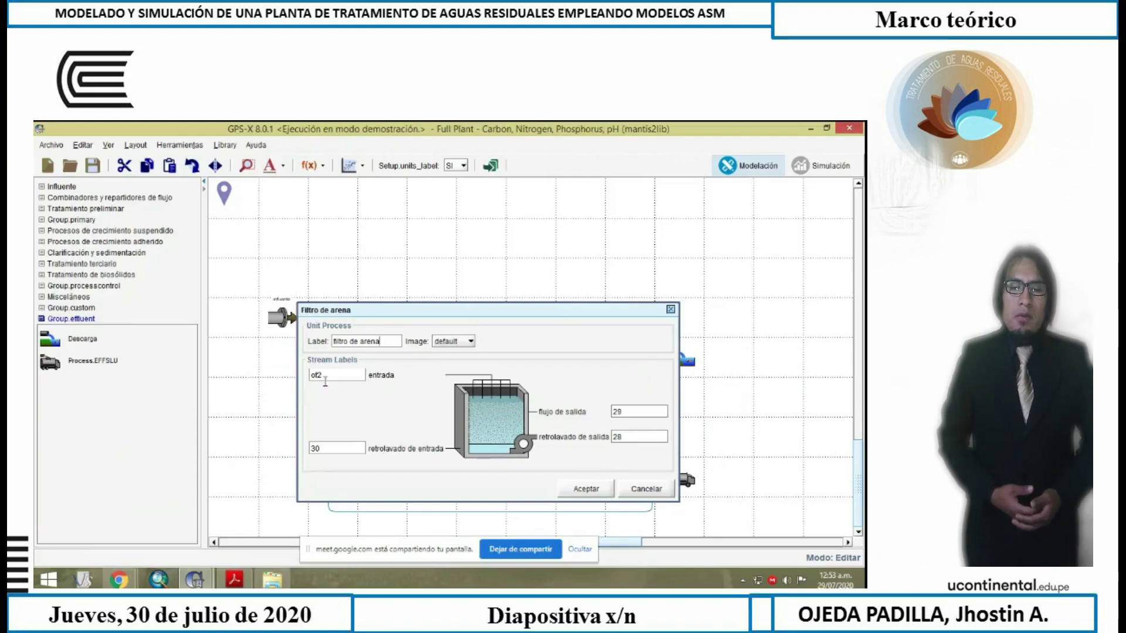
Name the sand filter's outlet stream "eff", its backwash outlet "na5" and its backwash inlet "na4"
left_click(642, 412)
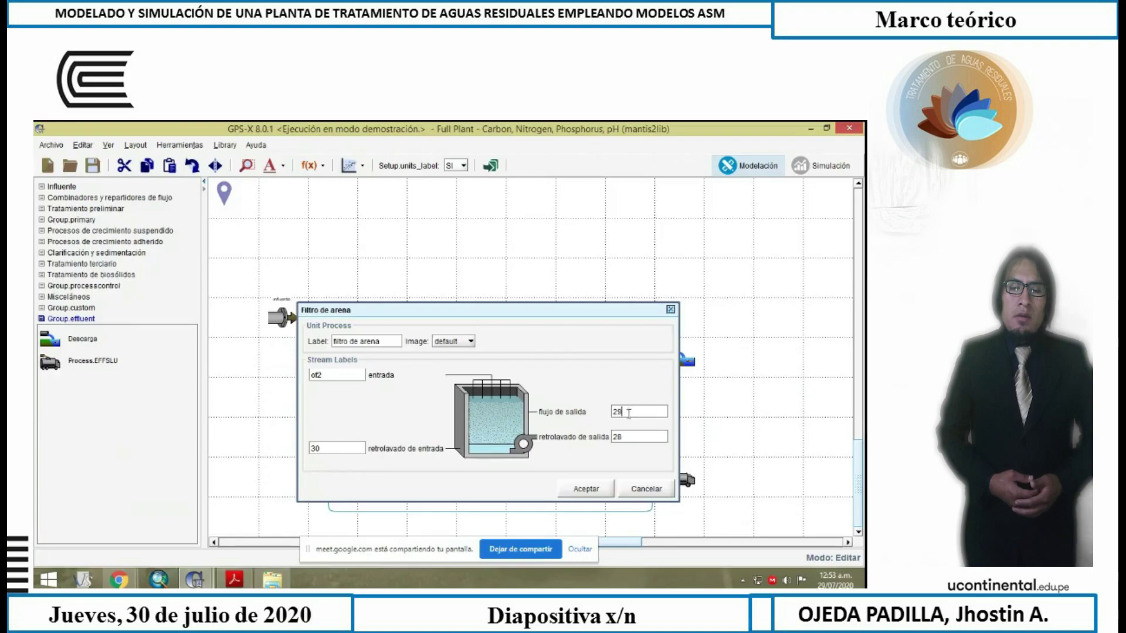
key("BackSpace")
key("BackSpace")
type("eff")
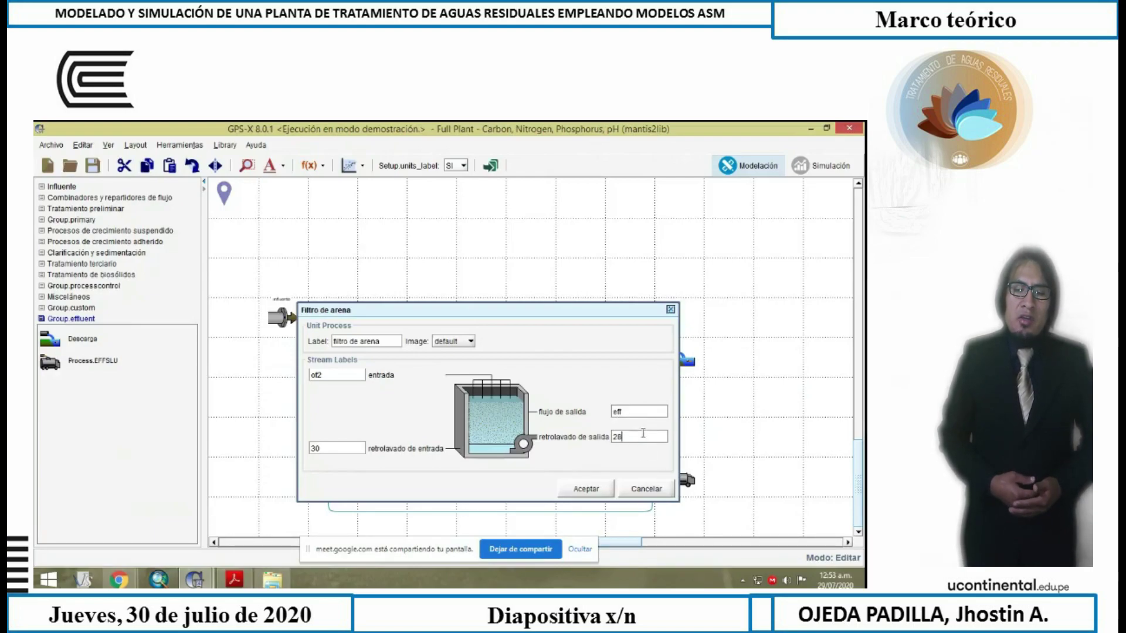
left_click_drag(641, 435, 607, 437)
type("na5")
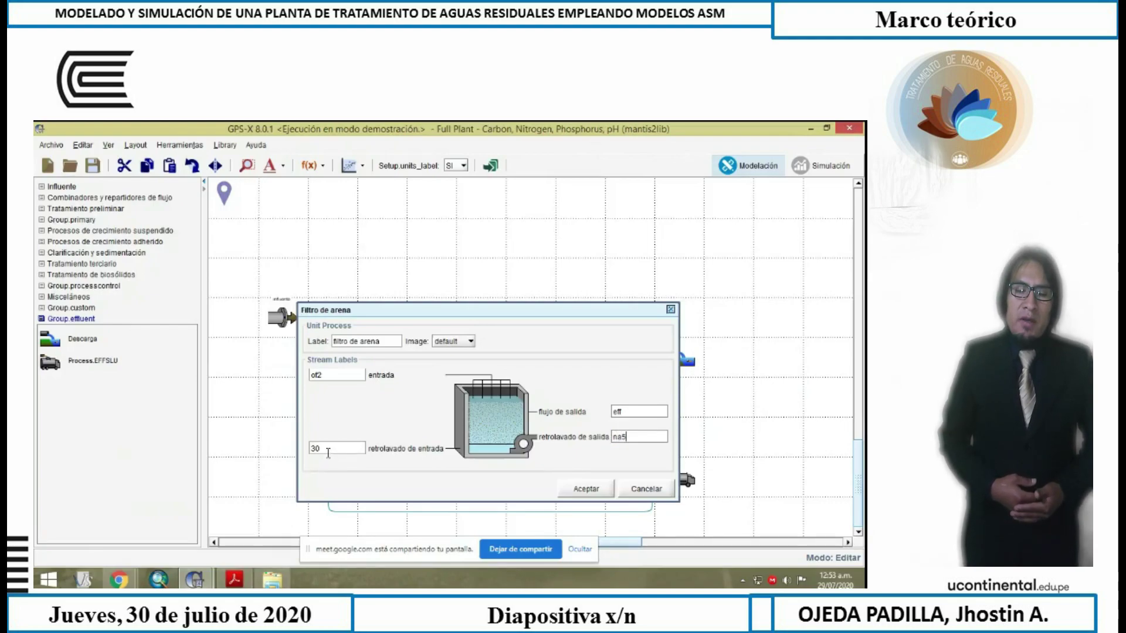
left_click_drag(329, 453, 300, 457)
type("na4")
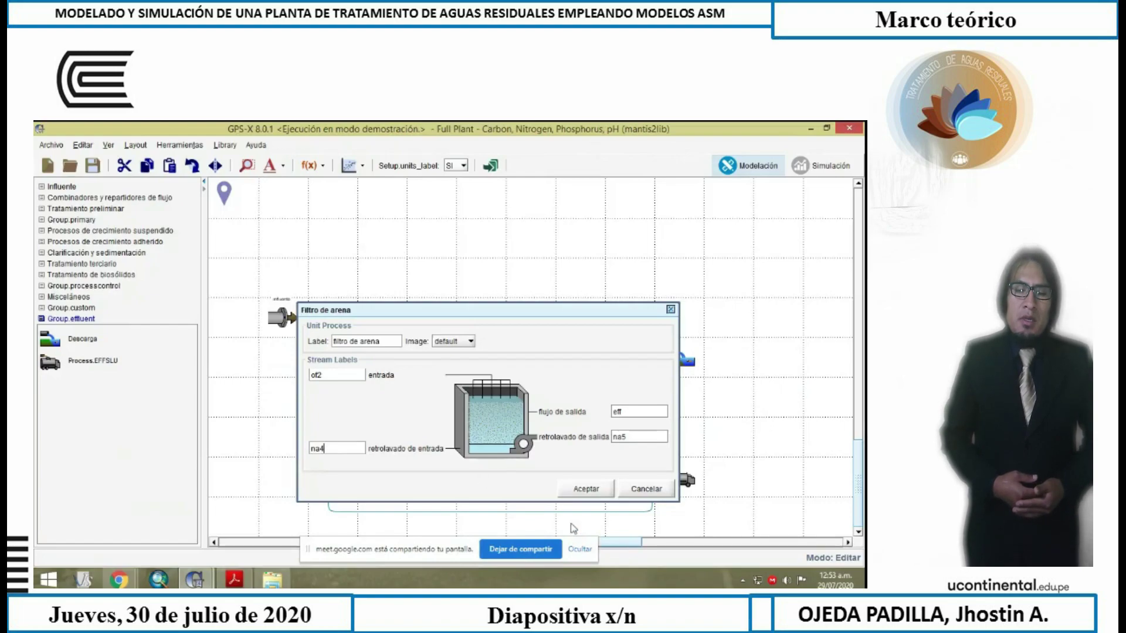
left_click(578, 490)
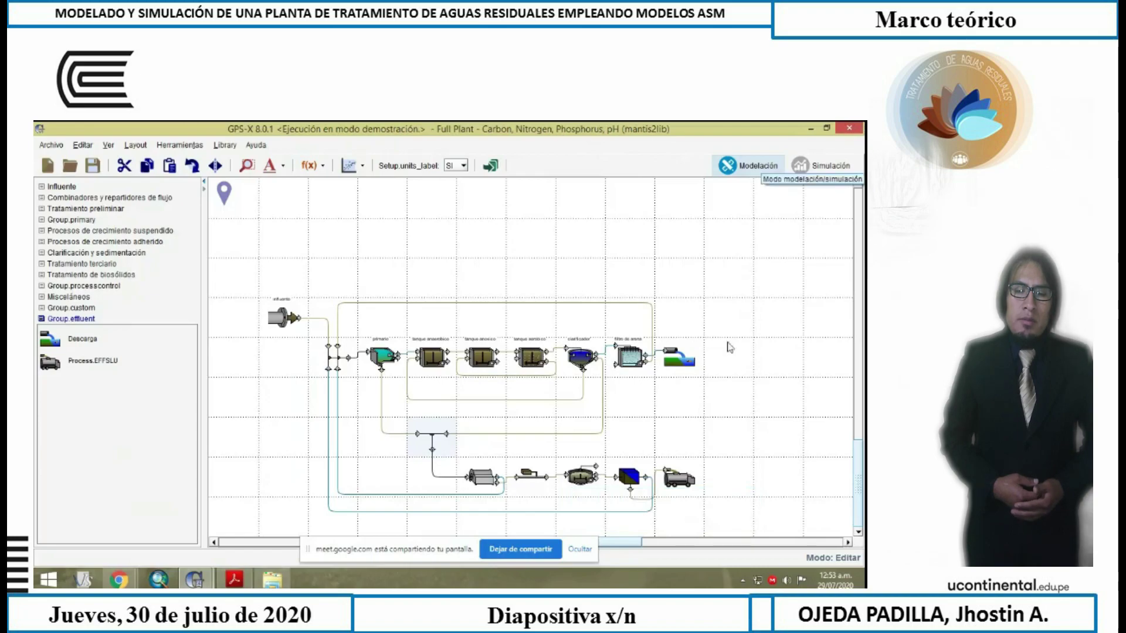
Label the discharge unit after the sand filter "efluente"
right_click(675, 356)
left_click(738, 490)
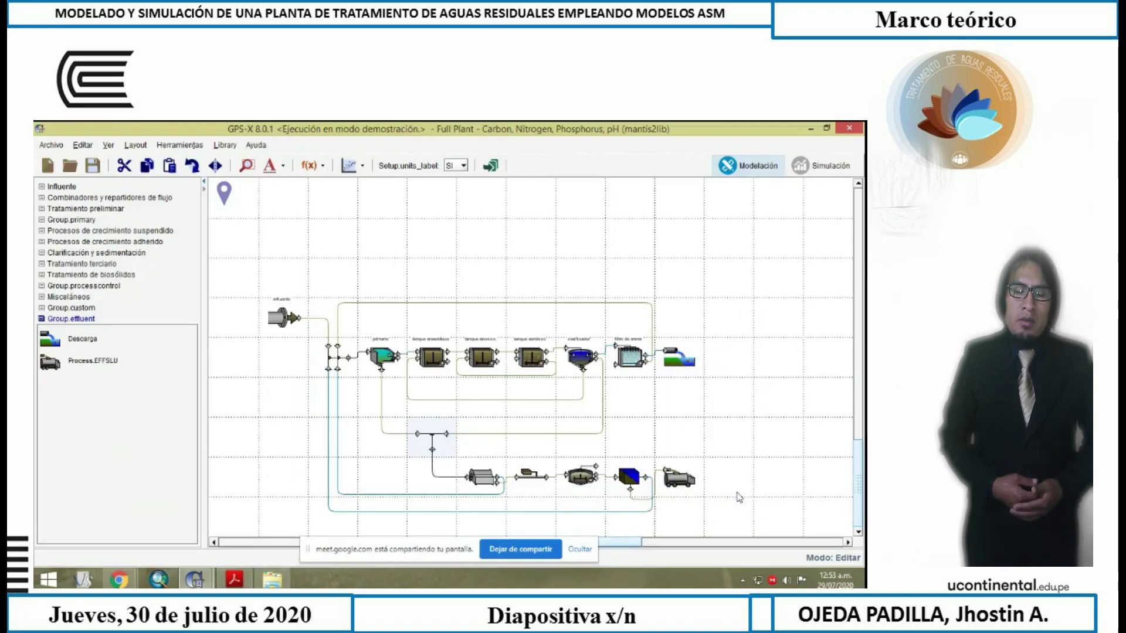
type("e")
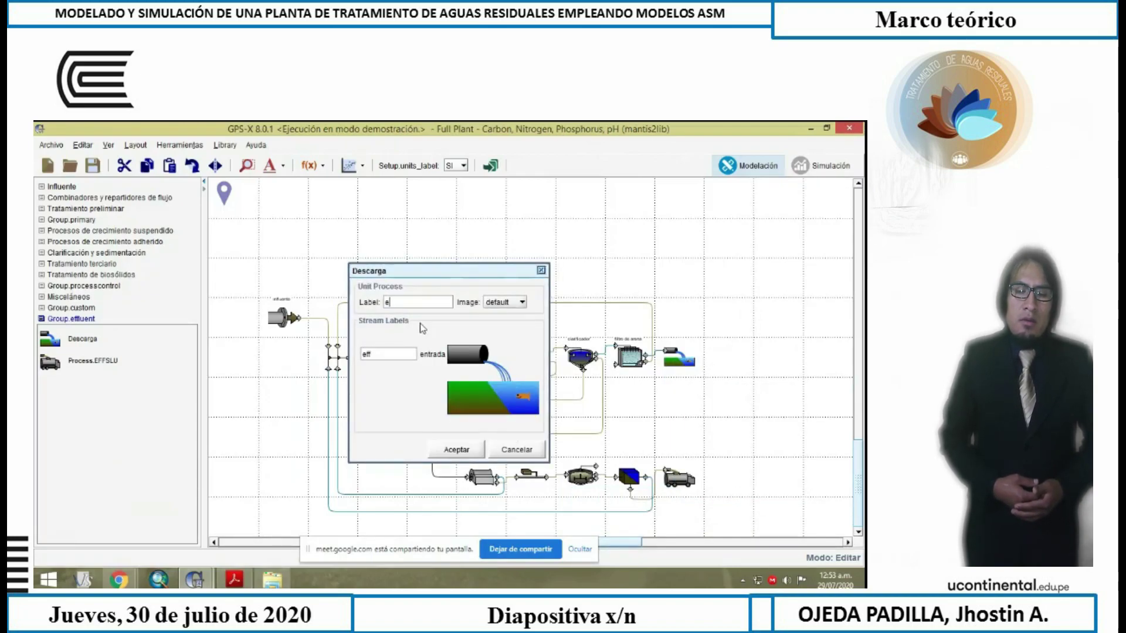
type("fluente")
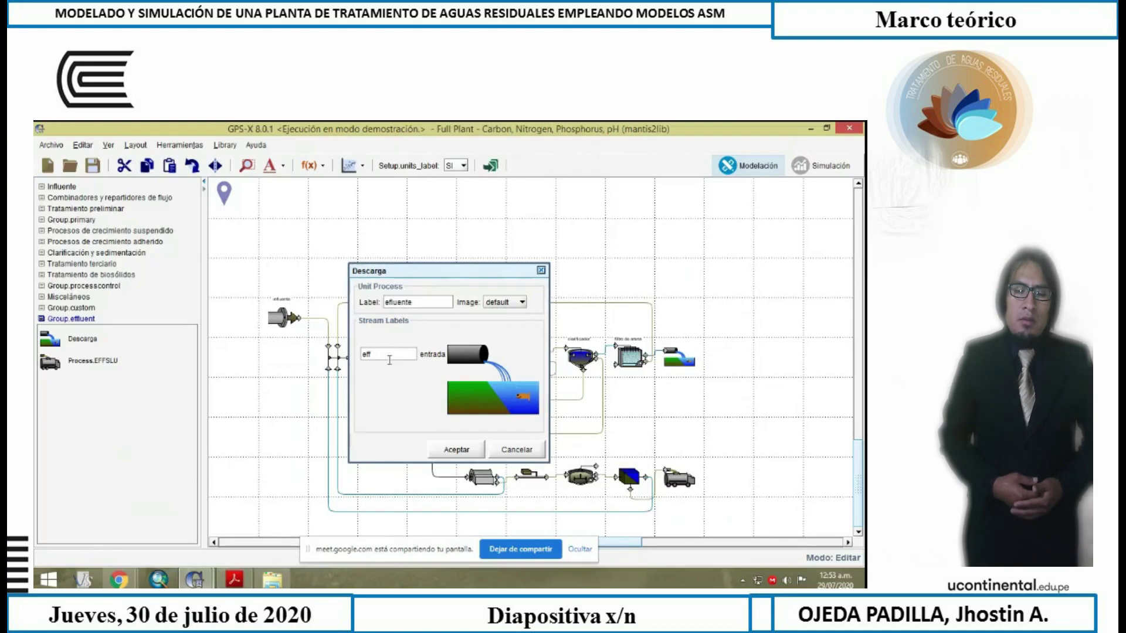
left_click(474, 450)
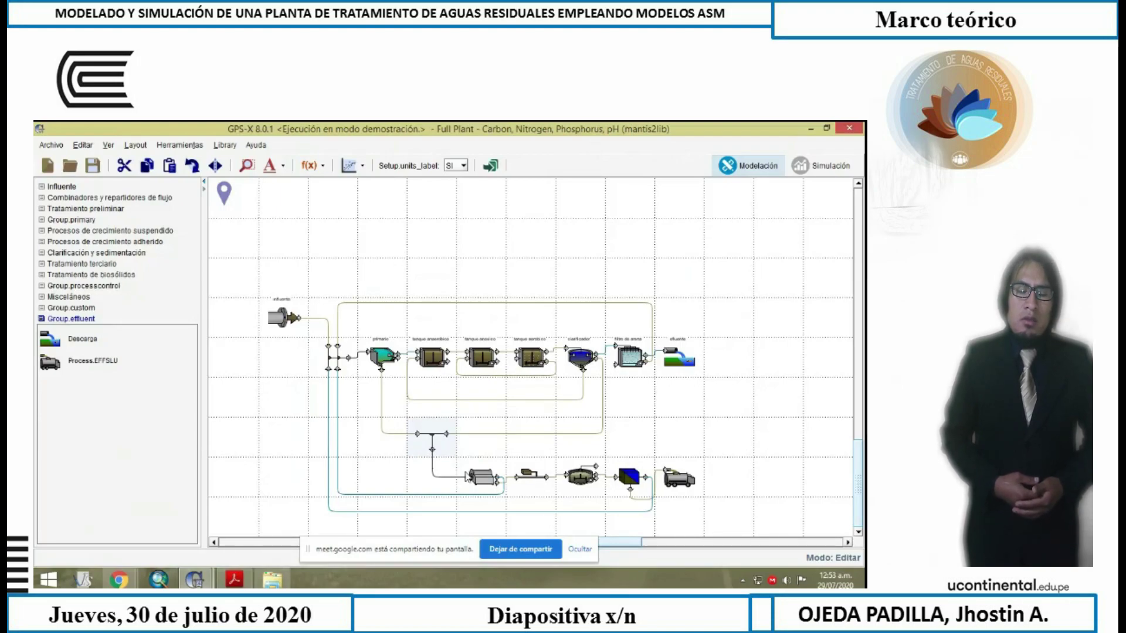
Label the drum unit at the start of the sludge line "Microscreen"
mouse_move(474, 481)
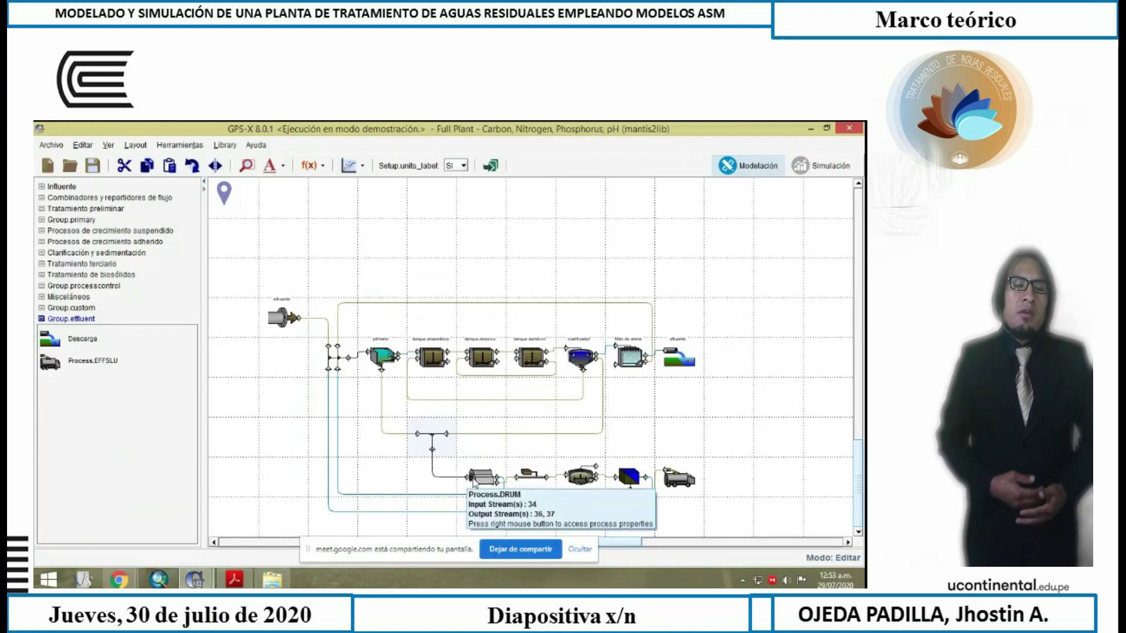
right_click(475, 480)
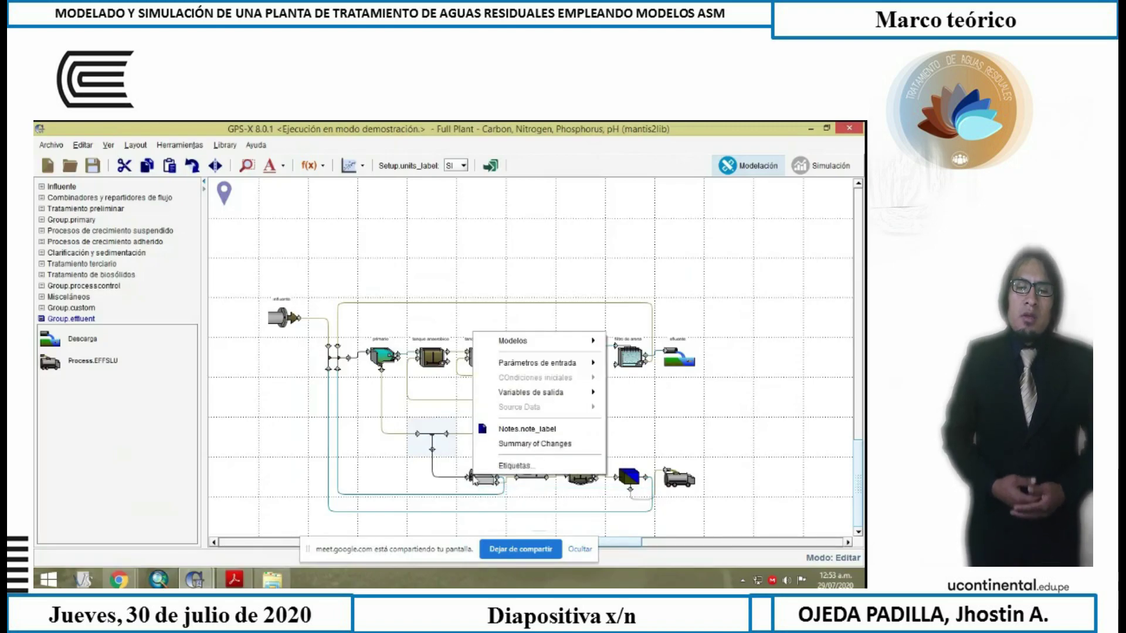
left_click(512, 467)
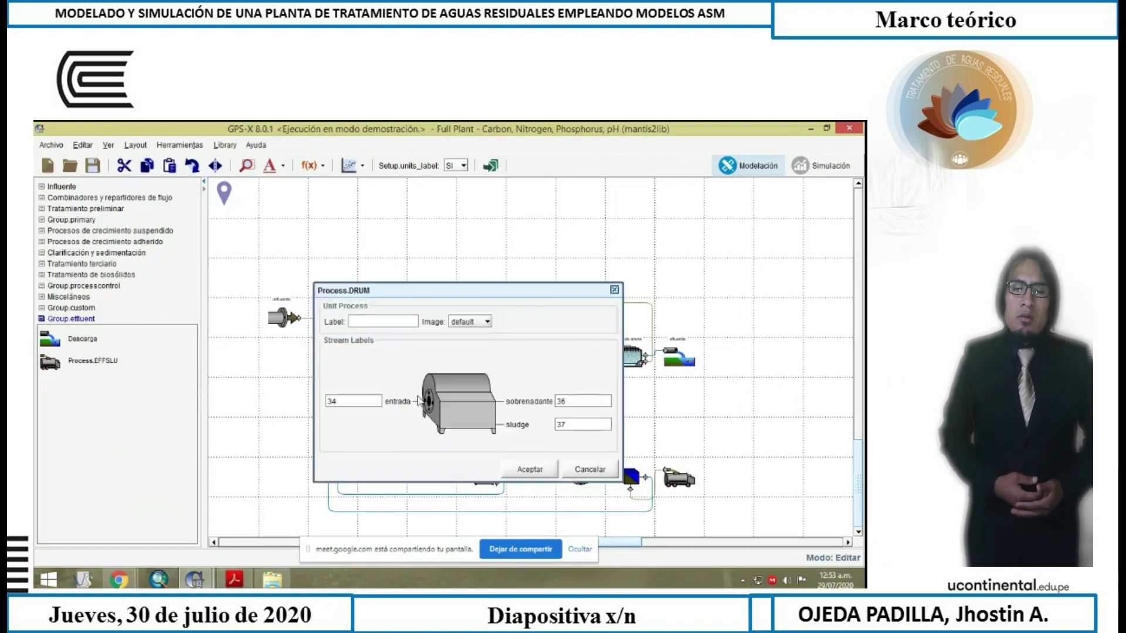
type("Mi")
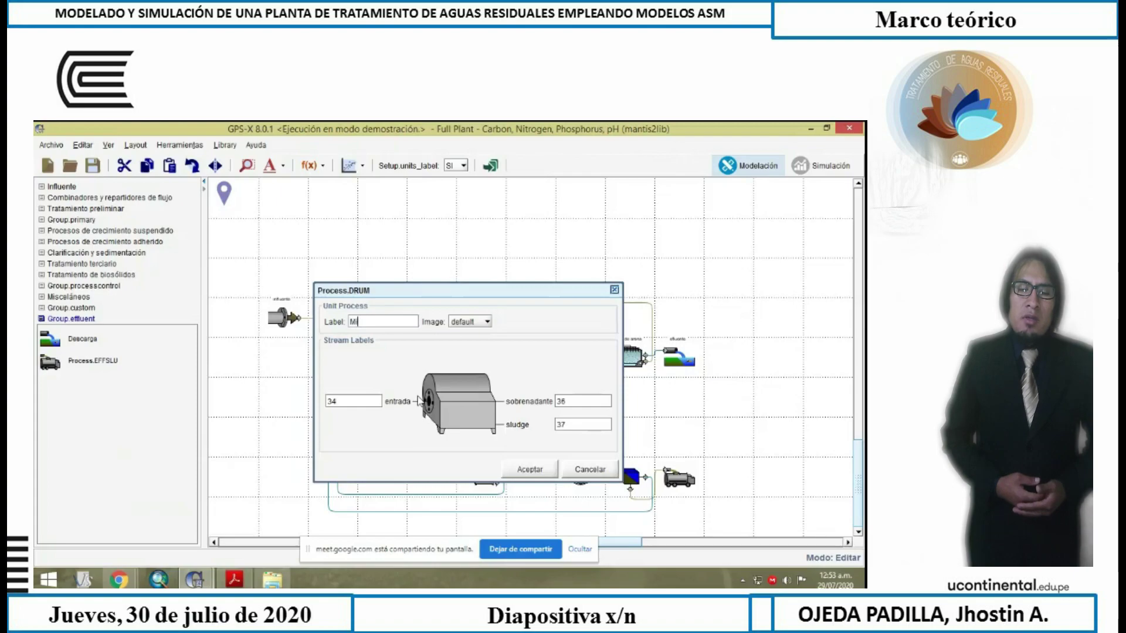
type("crosc")
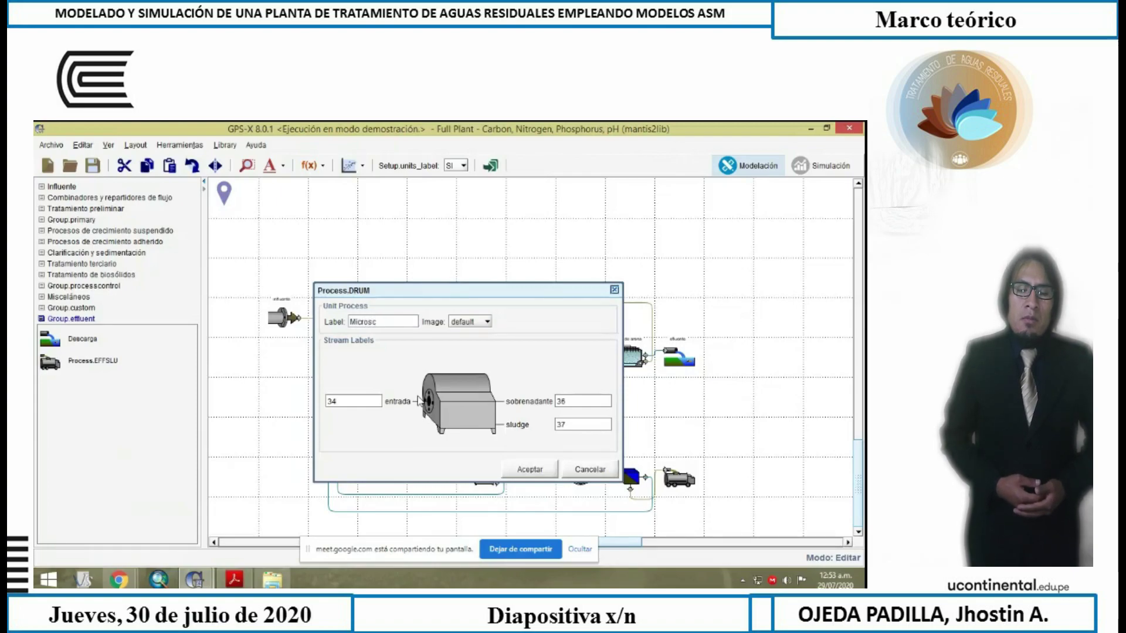
type("reen")
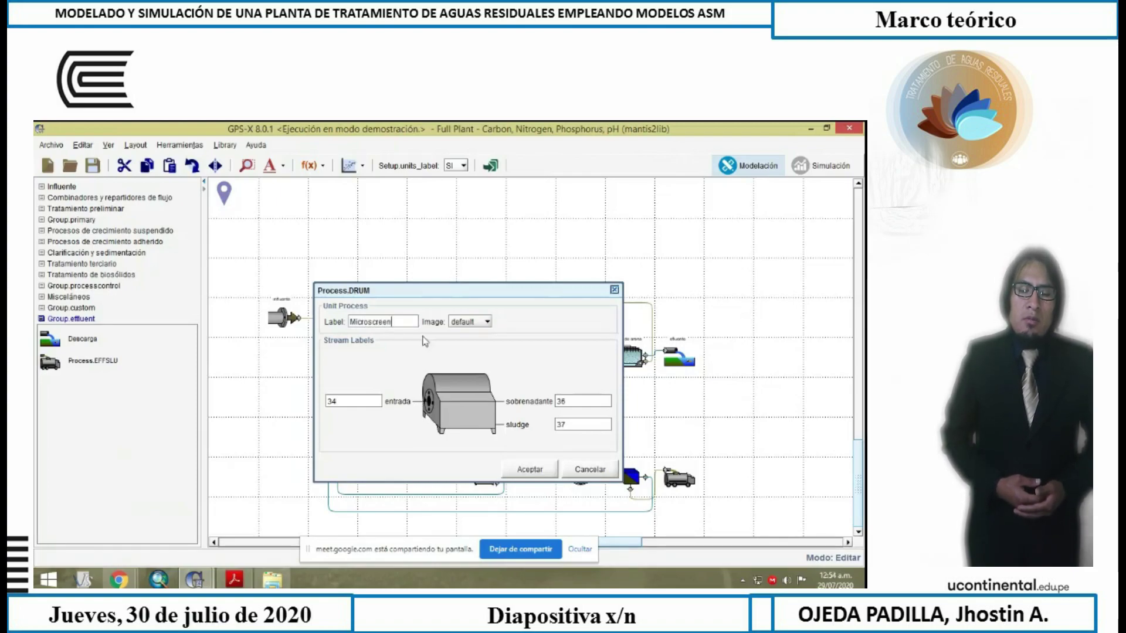
Name the drum unit's inlet stream "wcomb", its supernatant stream "of3" and its sludge stream "wthick"
left_click_drag(342, 401, 316, 405)
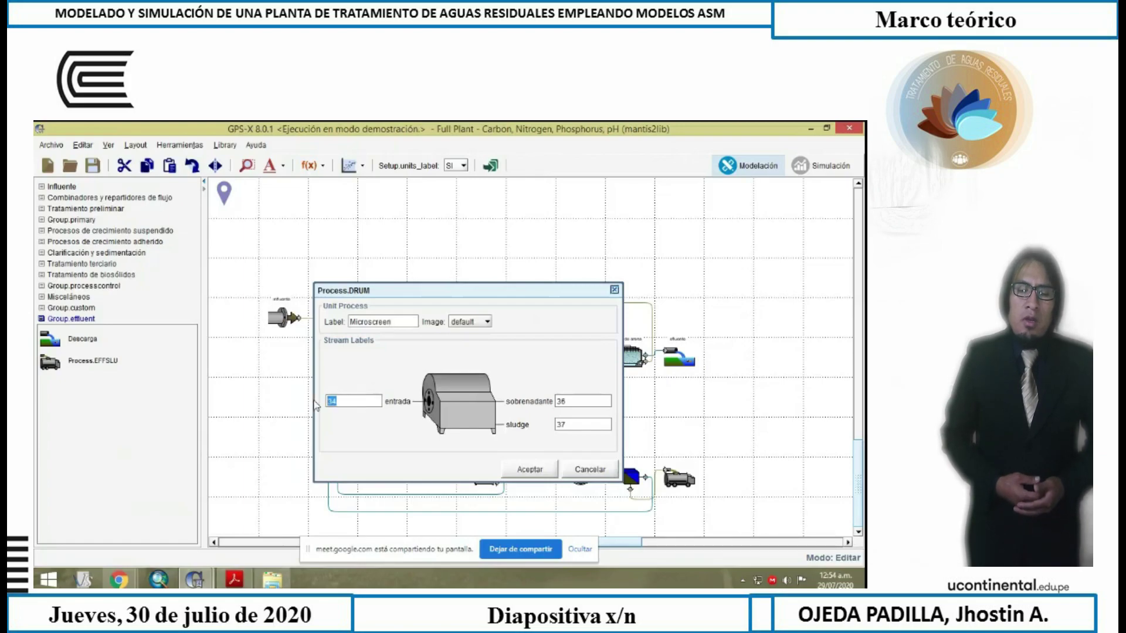
type("w")
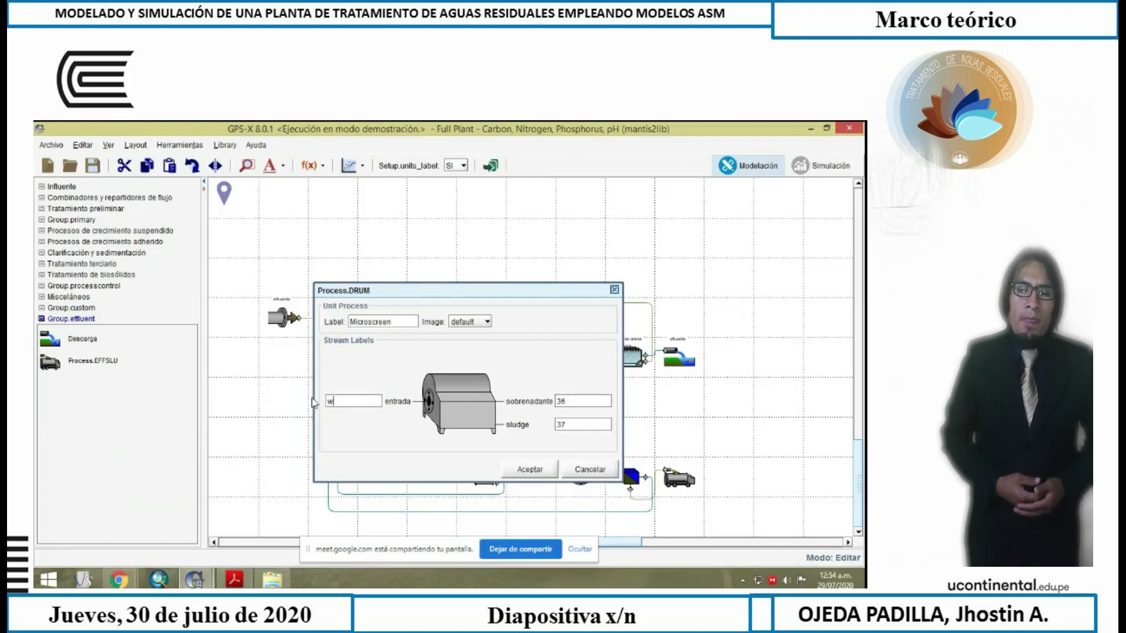
type("comb")
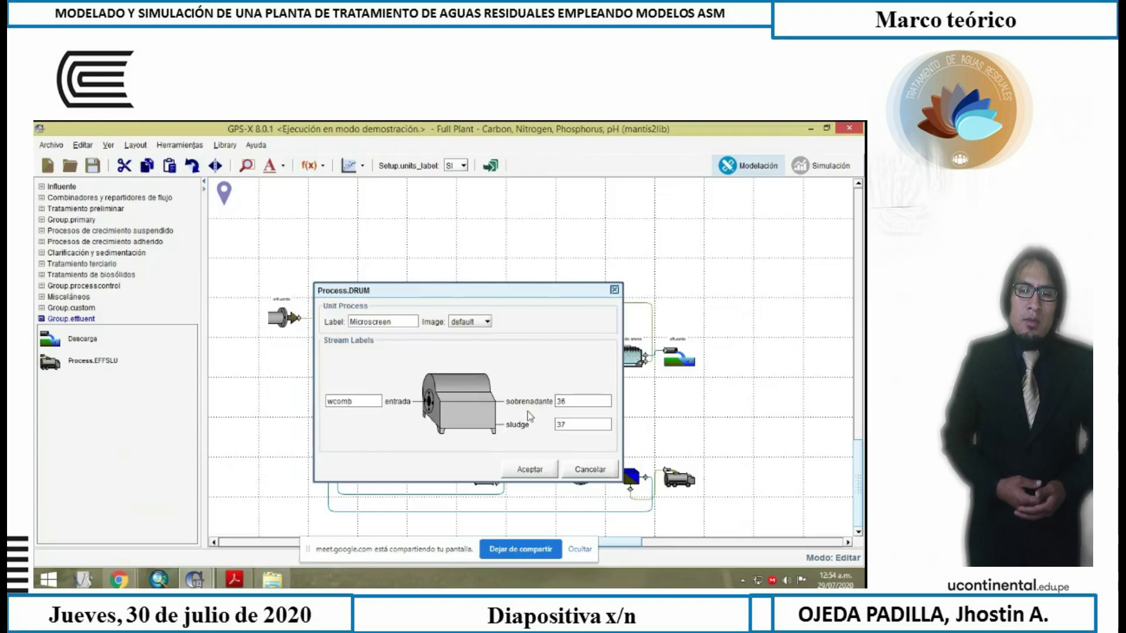
left_click_drag(578, 401, 546, 405)
type("of")
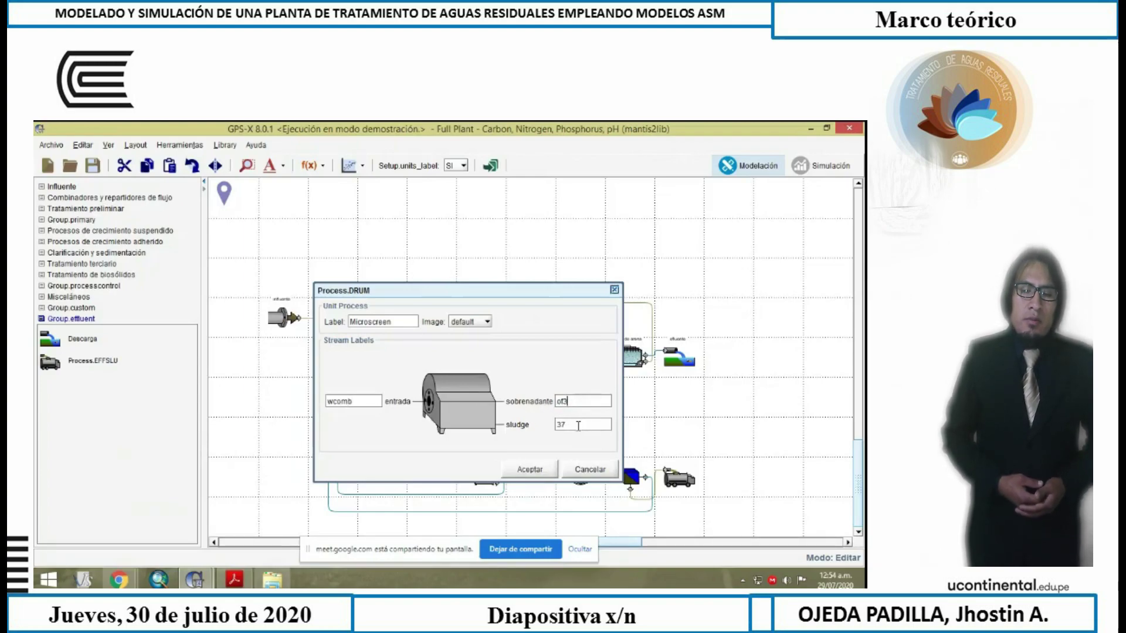
left_click_drag(578, 427, 544, 431)
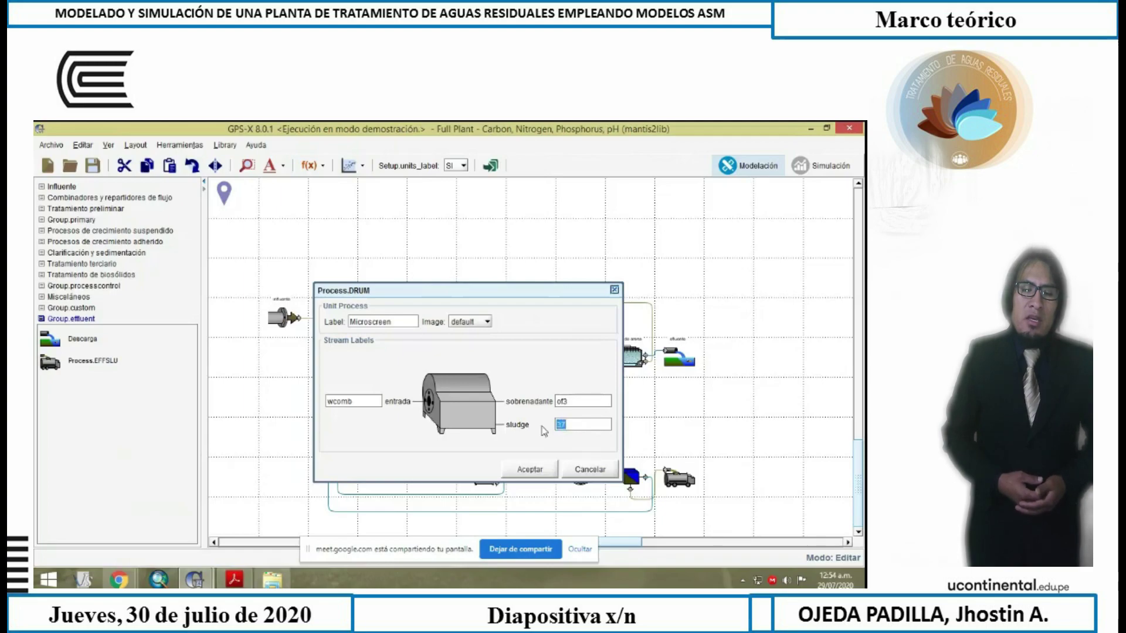
type("wth")
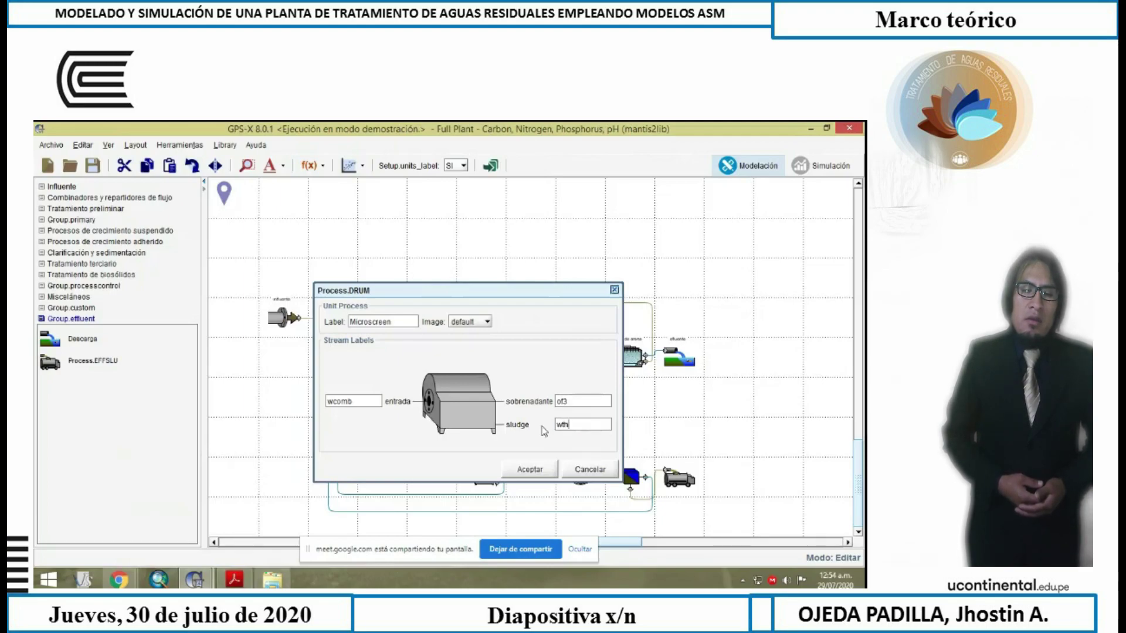
type("ic")
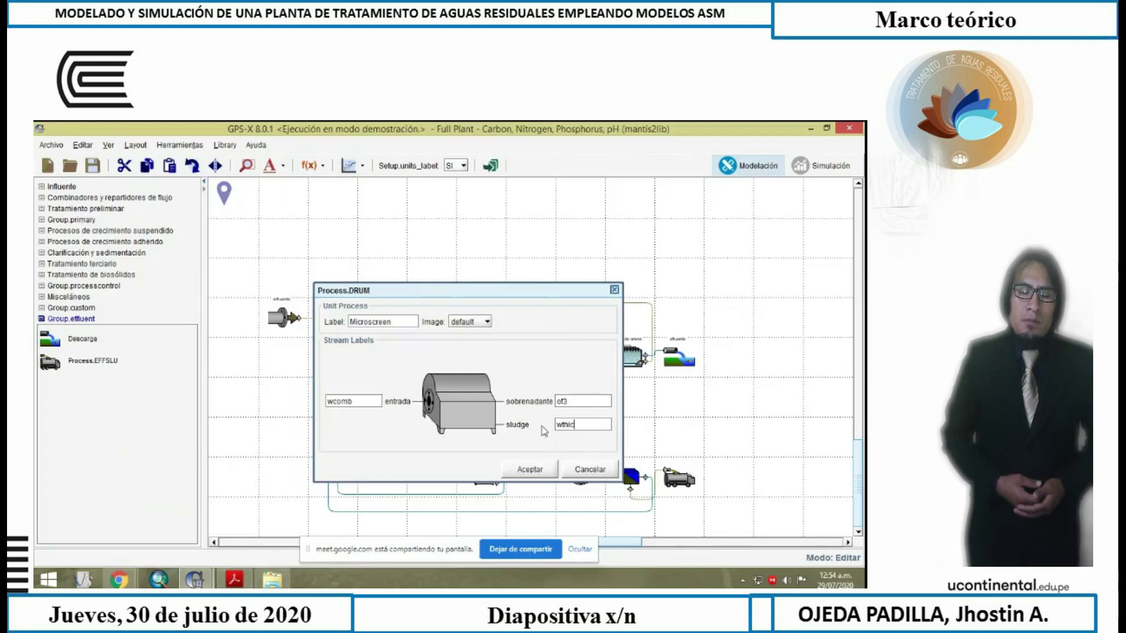
type("k")
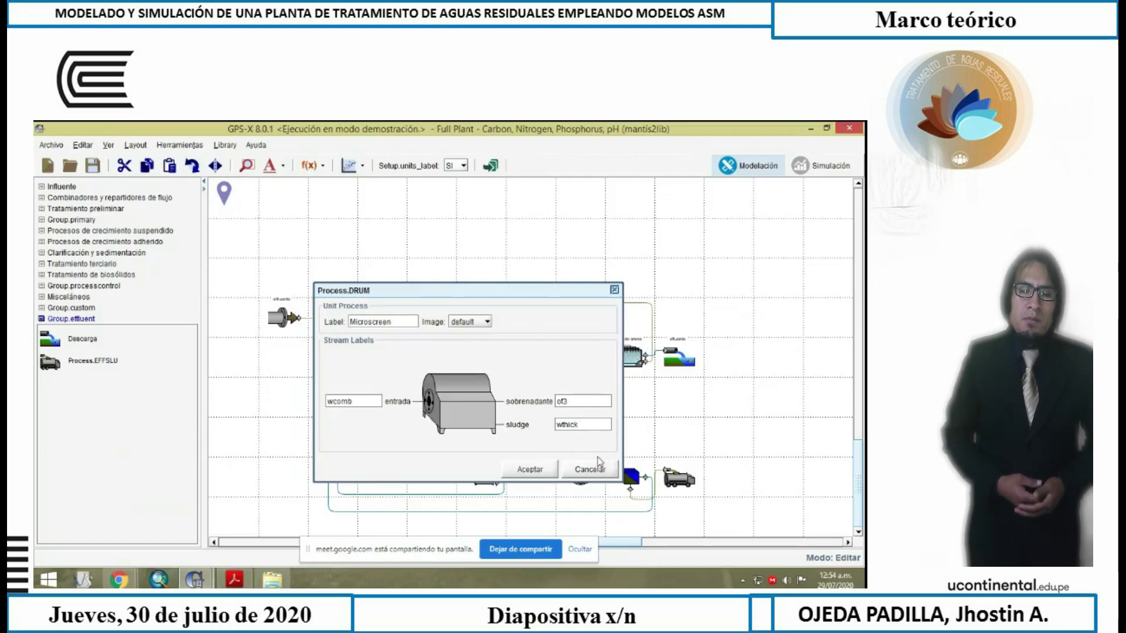
left_click(541, 470)
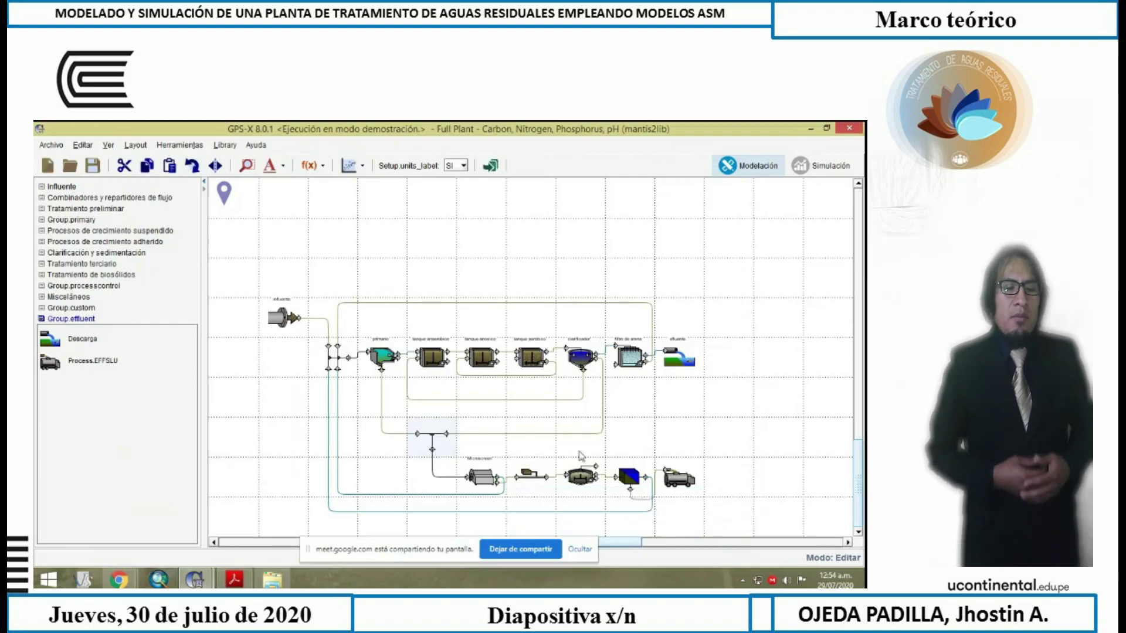
Label the sludge pretreatment unit after the drum "pretratamiento" and name its outlet stream "of4"
right_click(531, 476)
left_click(545, 466)
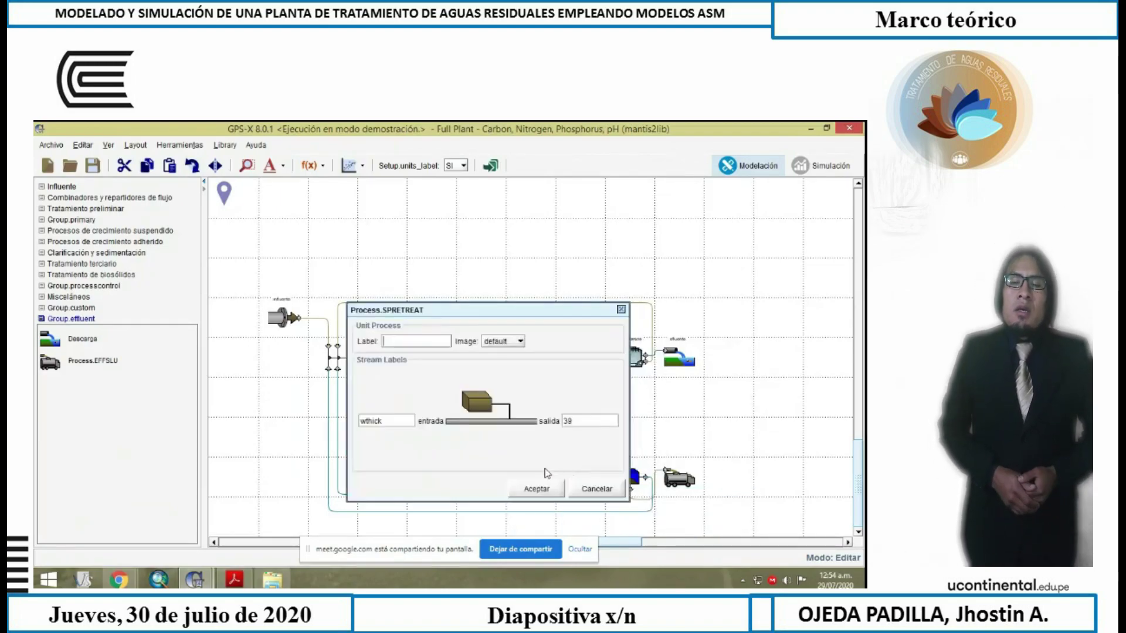
type("pre")
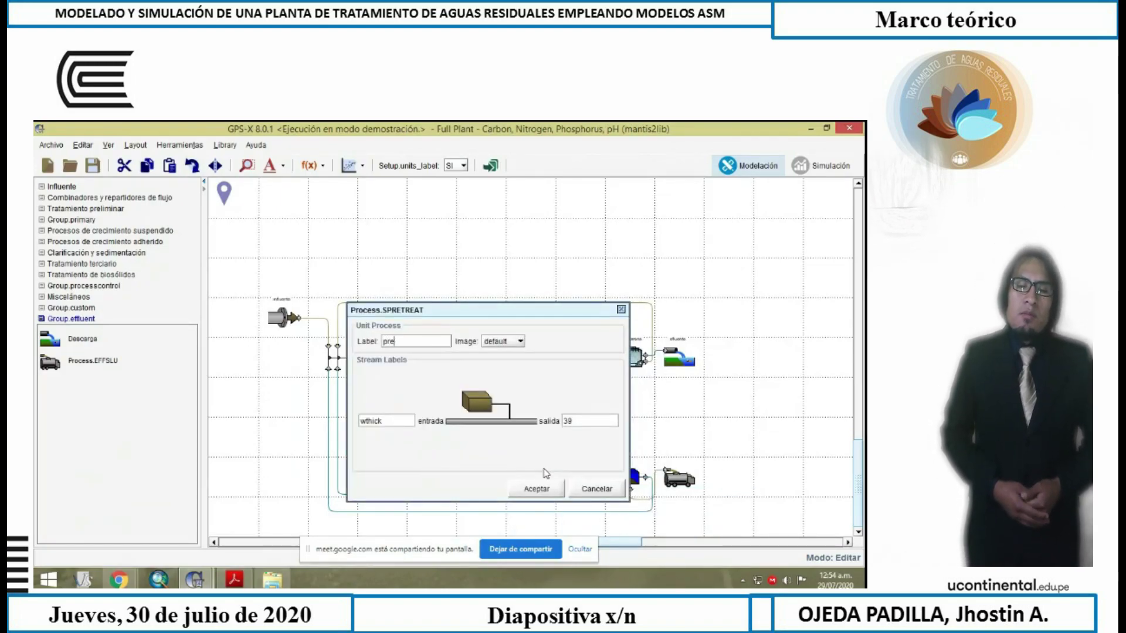
type("tart")
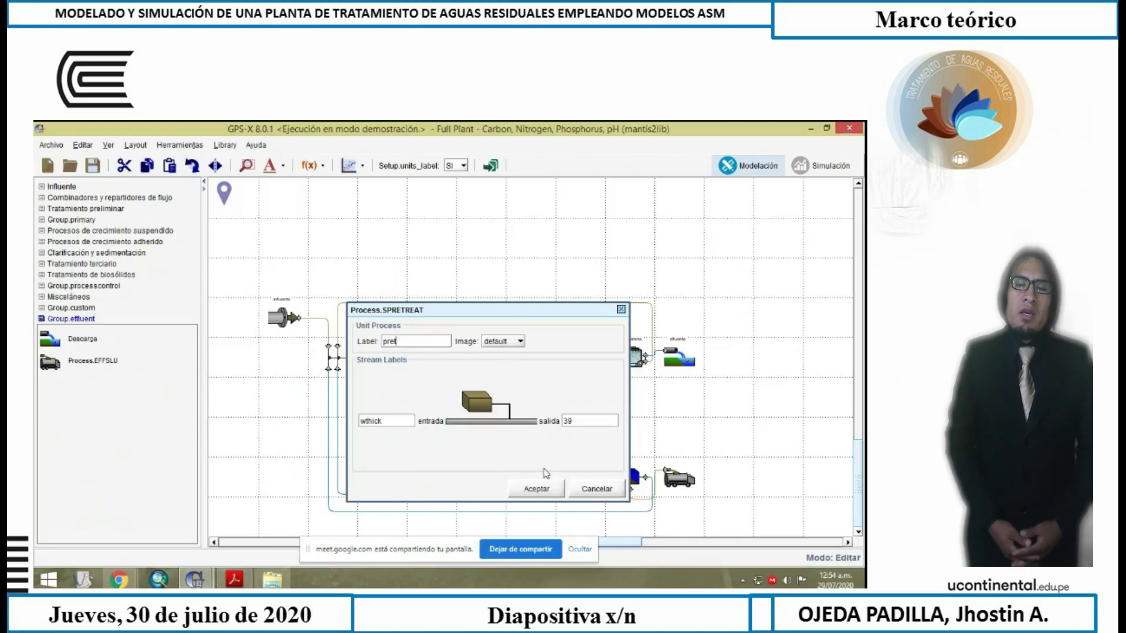
type("am")
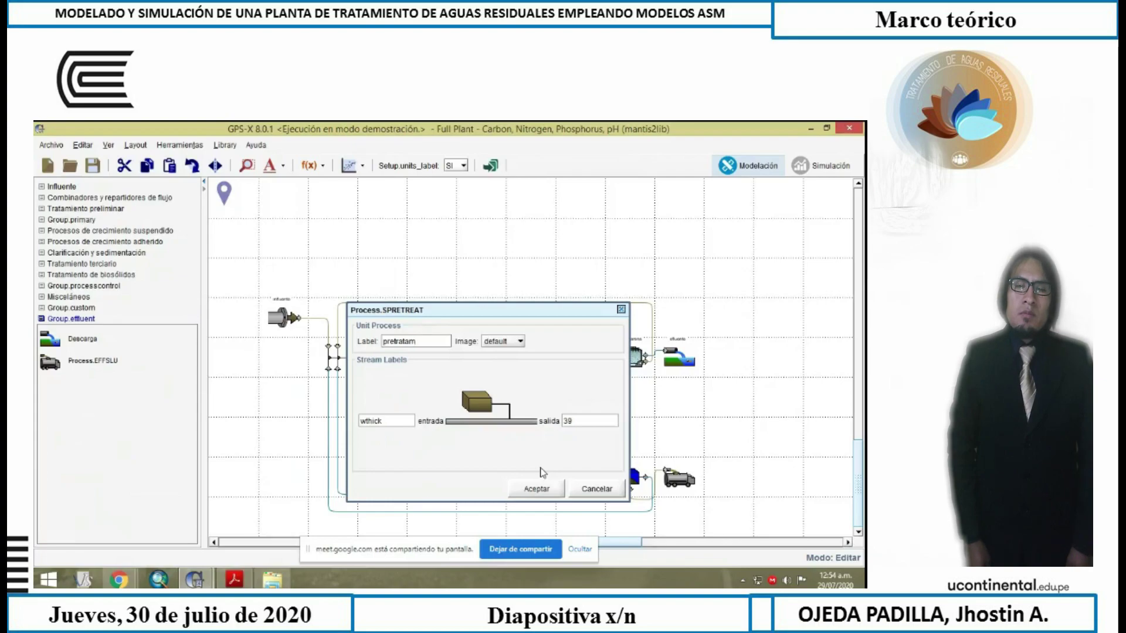
type("iento")
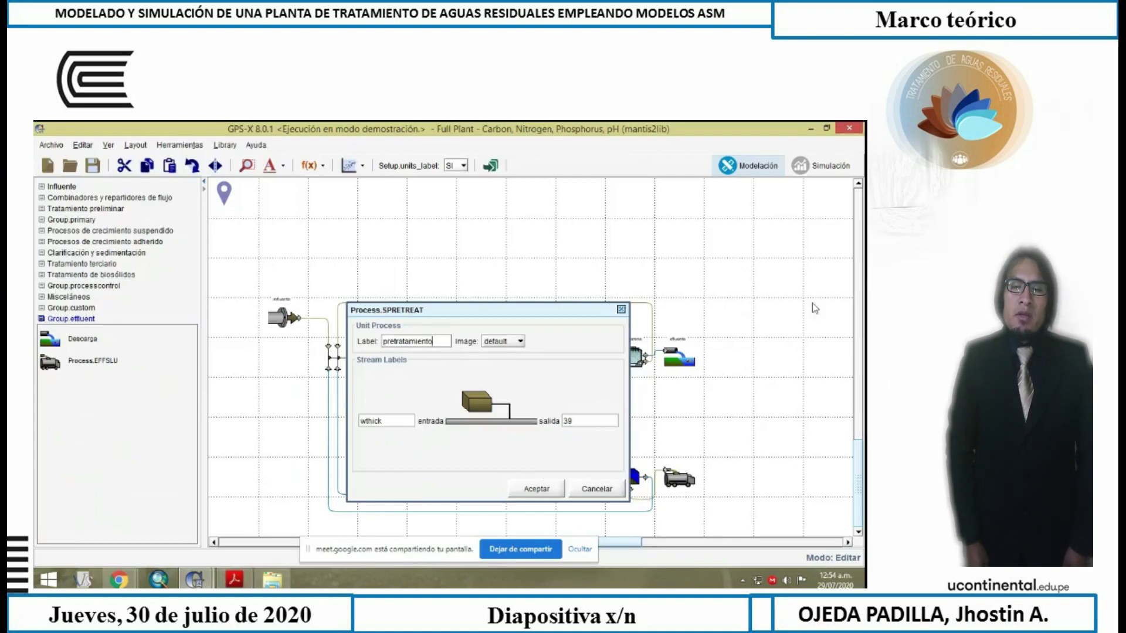
left_click_drag(589, 421, 546, 427)
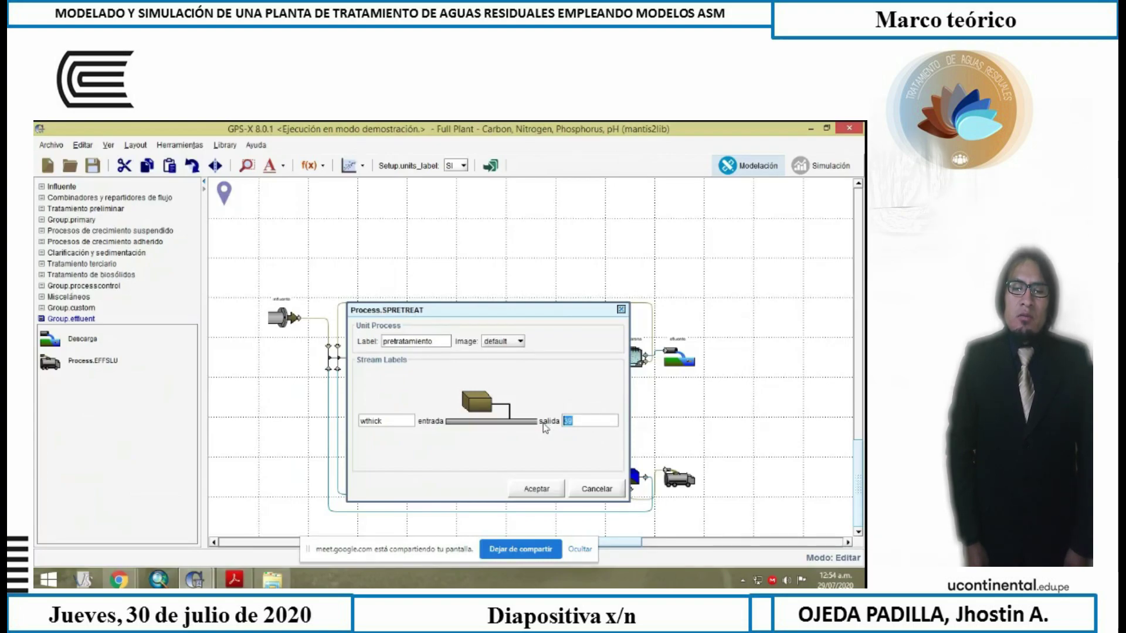
type("of4")
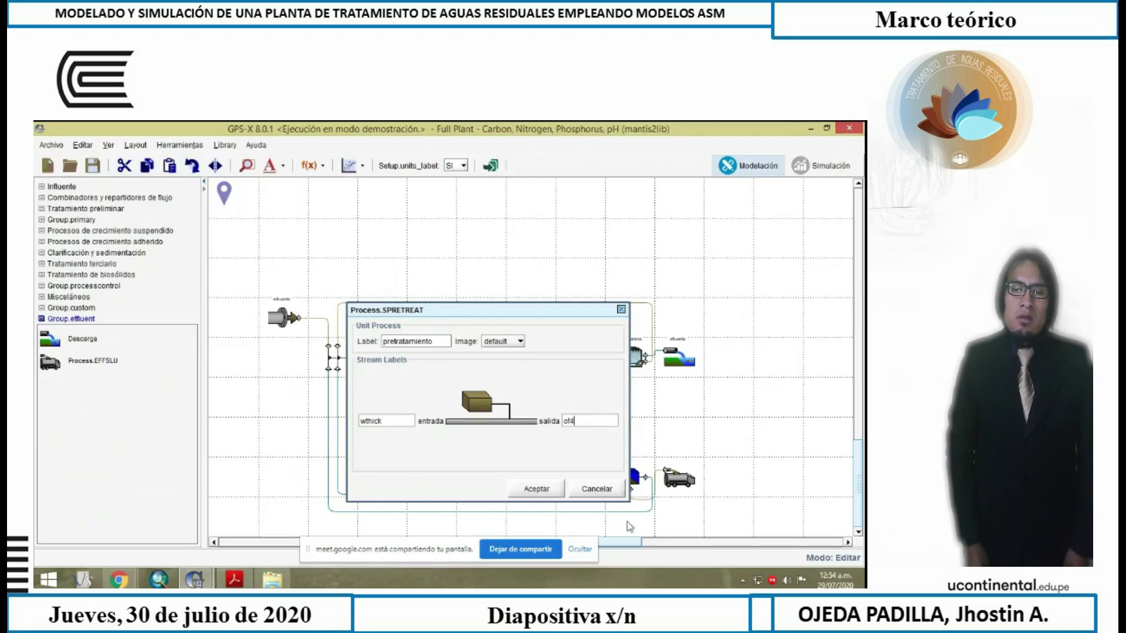
left_click(519, 490)
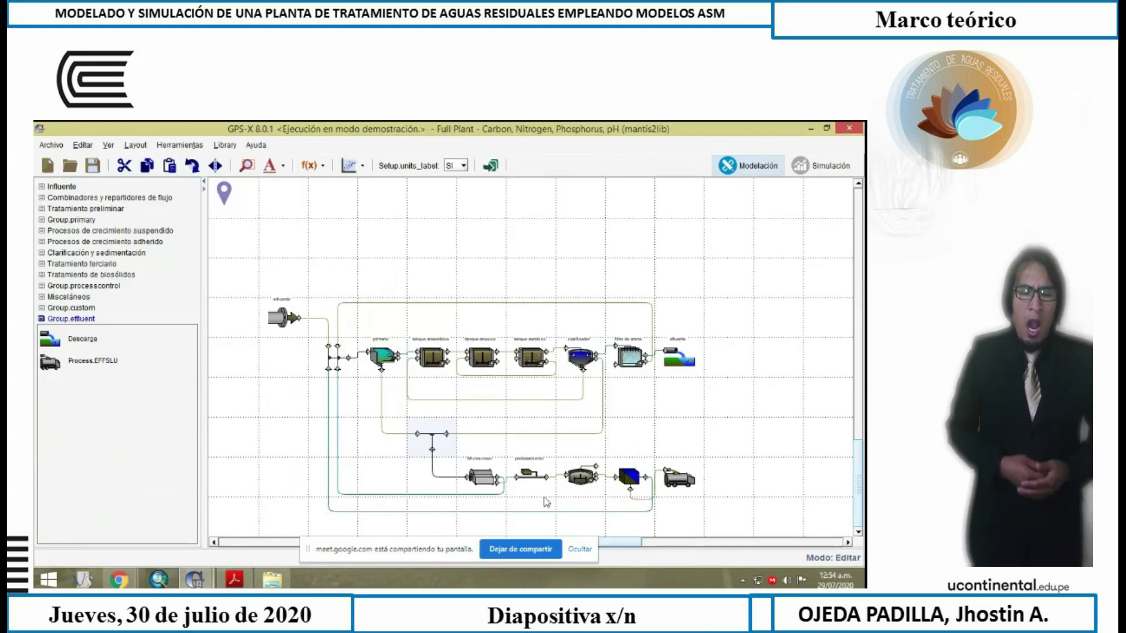
Label the anaerobic digester after the sludge pretreatment unit "digestor"
right_click(586, 482)
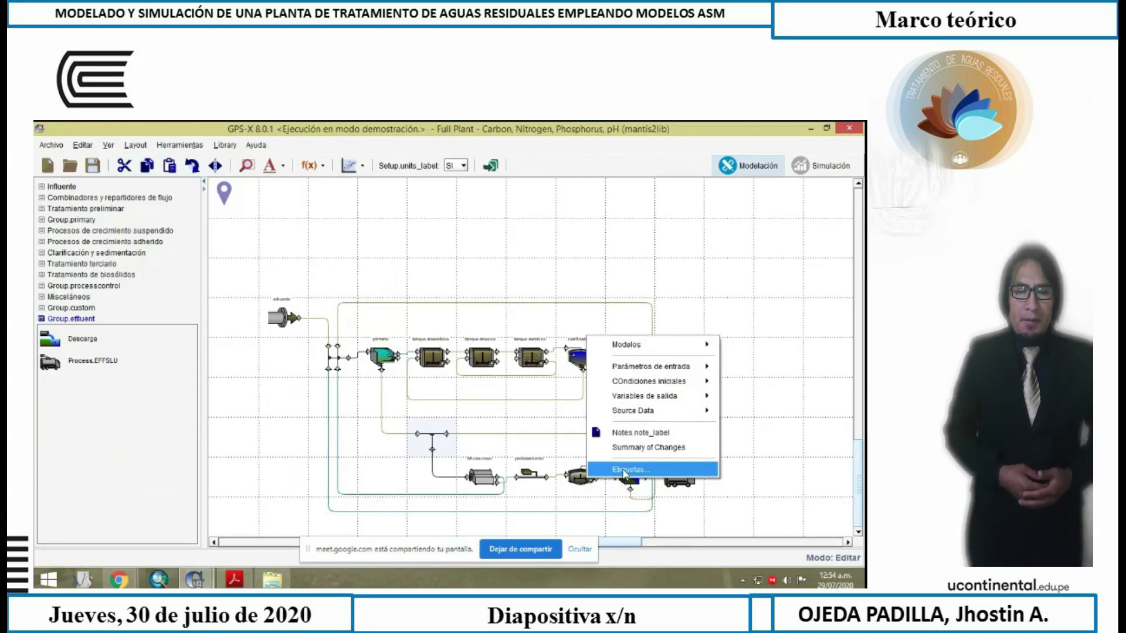
left_click(624, 469)
left_click(350, 303)
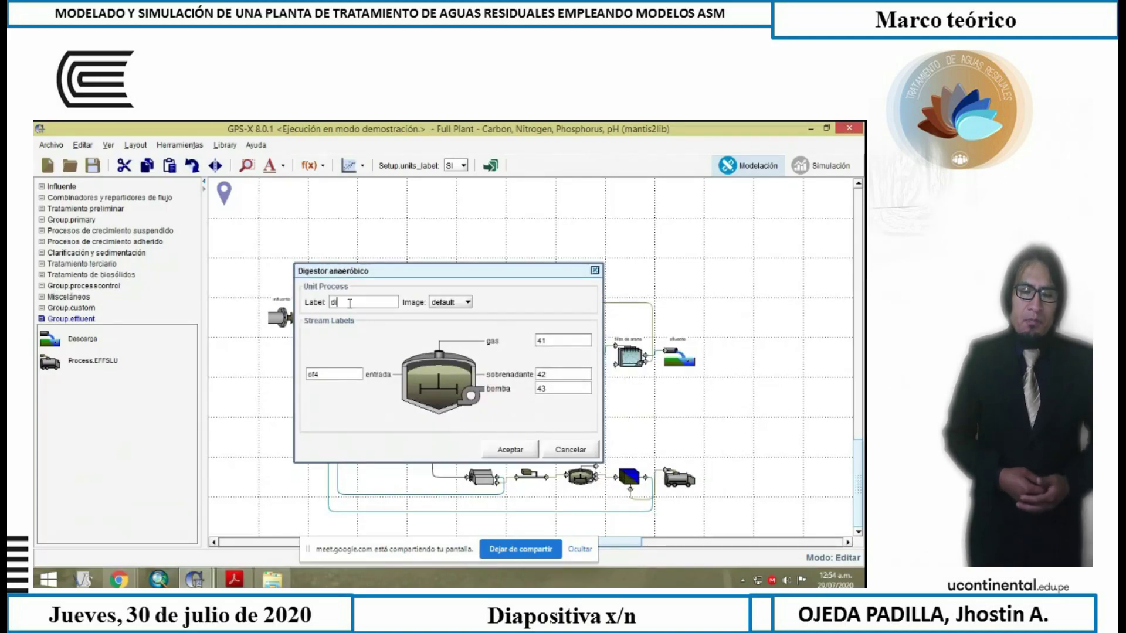
type("diges")
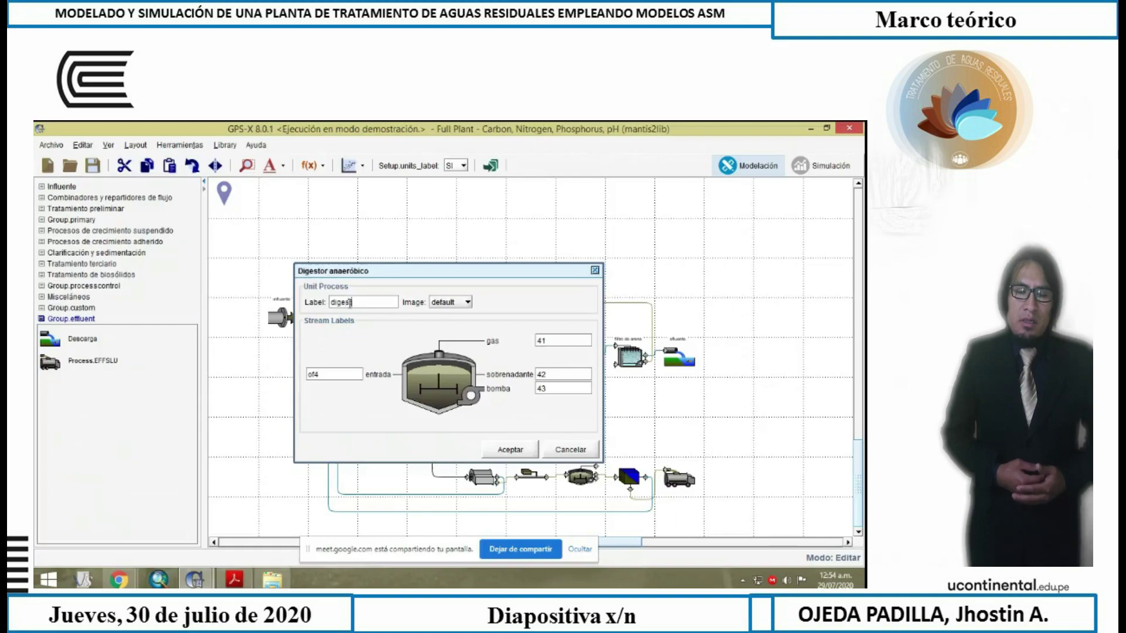
type("tor")
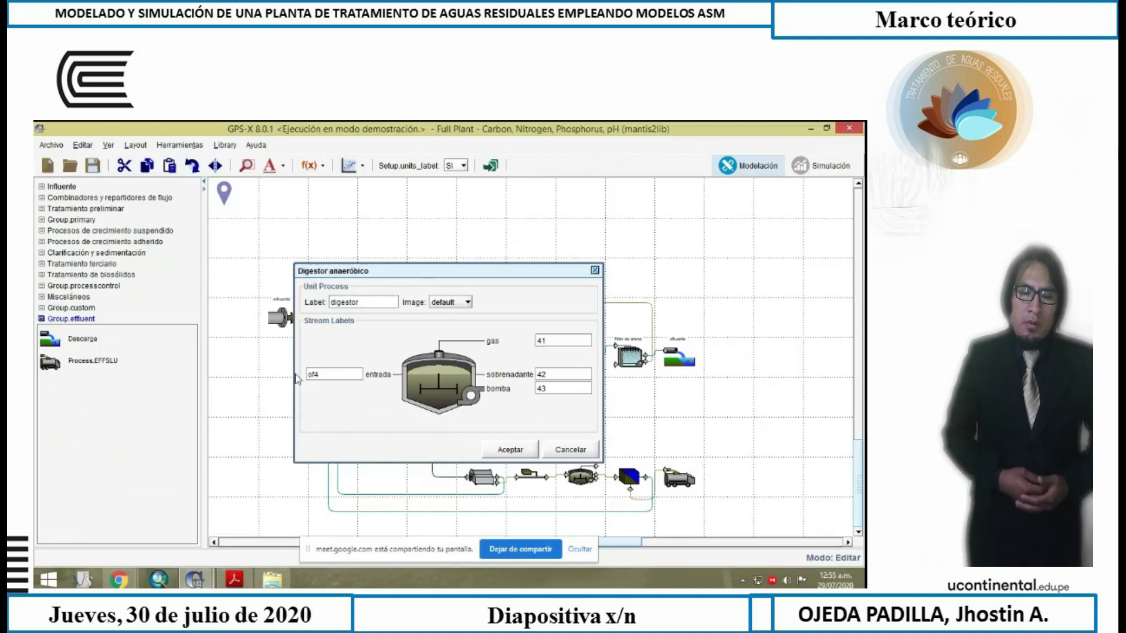
Name the digester's gas stream "gas", its supernatant stream "of5" and its pump stream "na6"
left_click(562, 341)
type("gas")
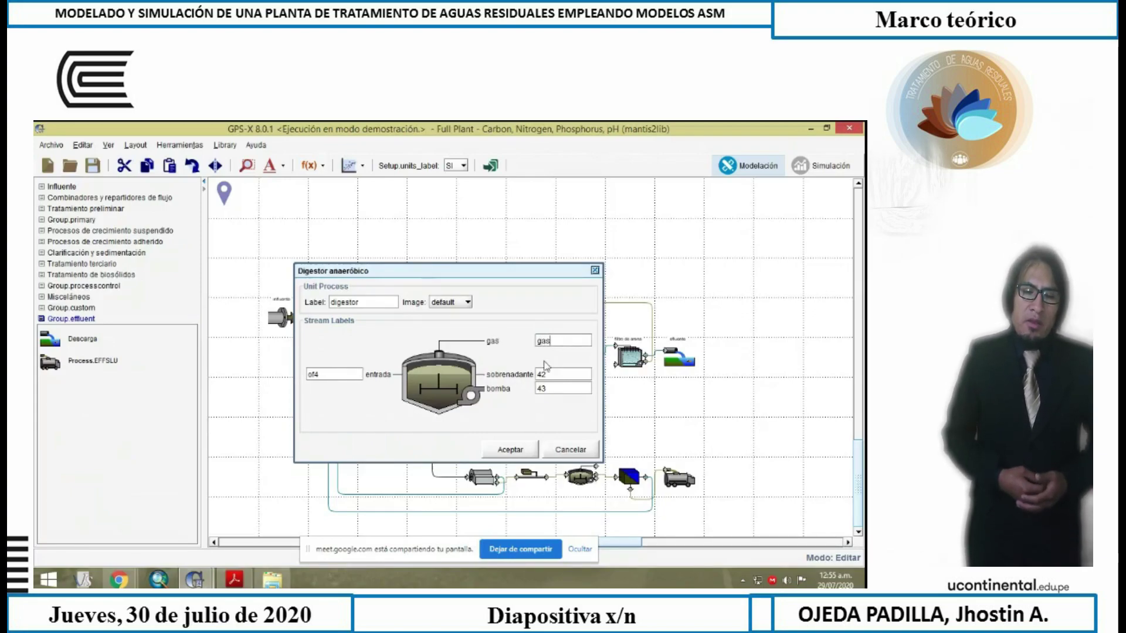
left_click(551, 380)
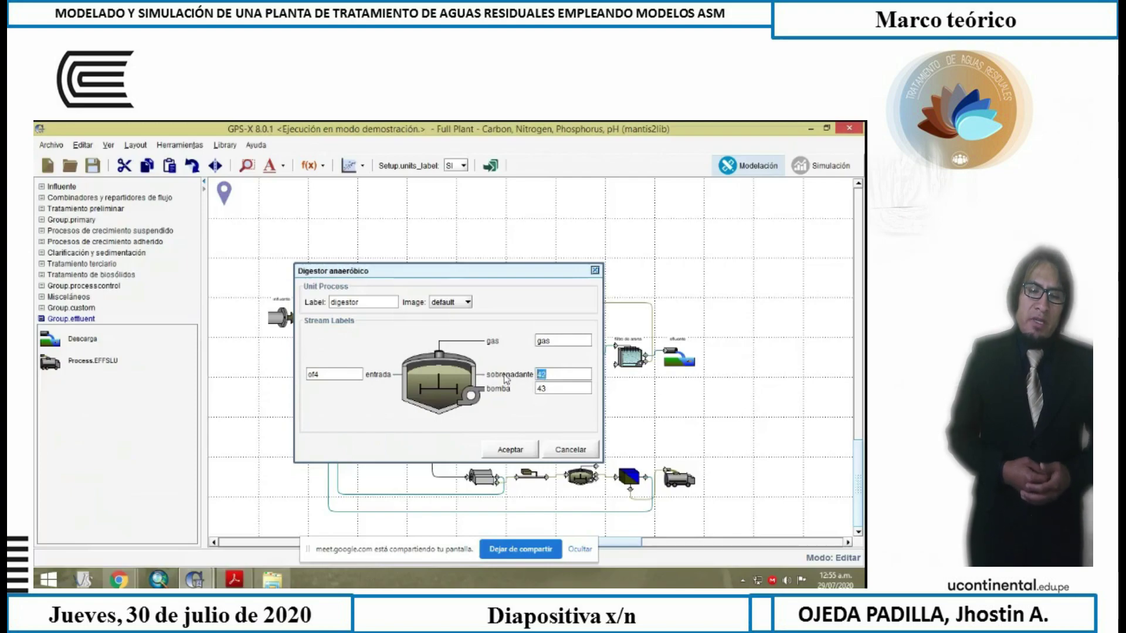
type("of5")
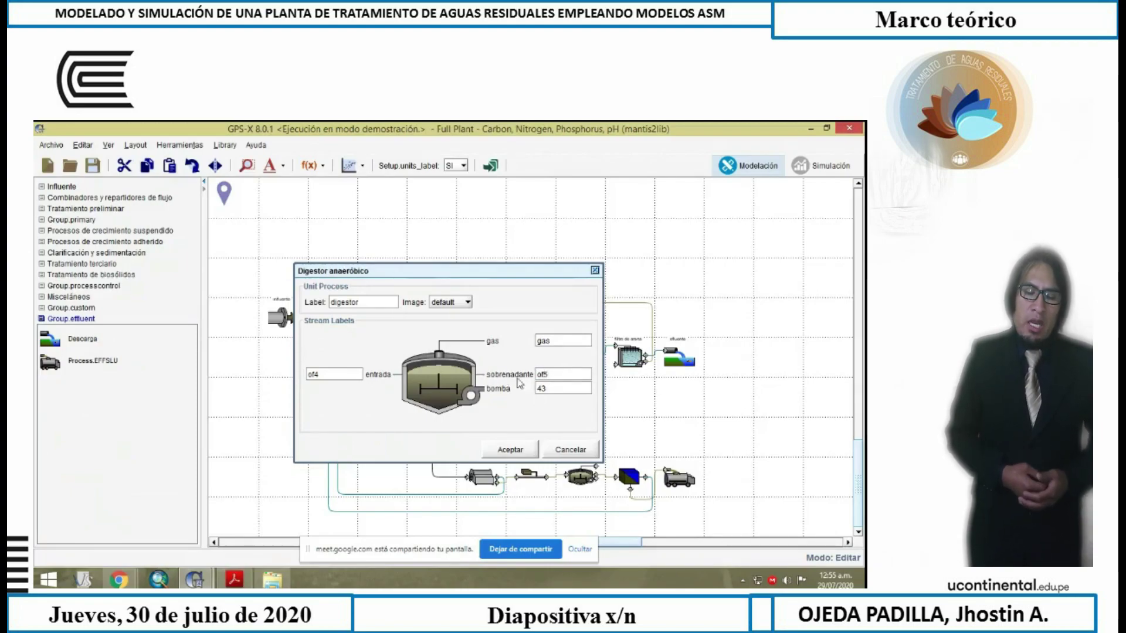
left_click(552, 389)
type("na6")
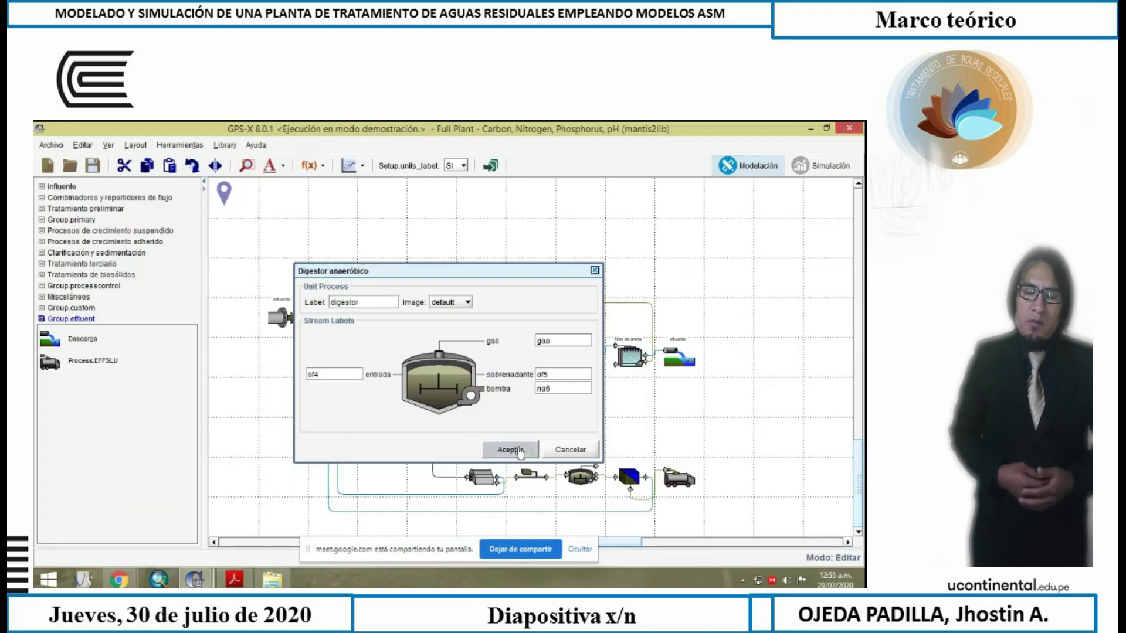
left_click(510, 450)
Label the dewatering unit "deshidratador", naming its filtrate stream "filtrate" and its dewatered solids stream "waste"
right_click(626, 482)
left_click(671, 481)
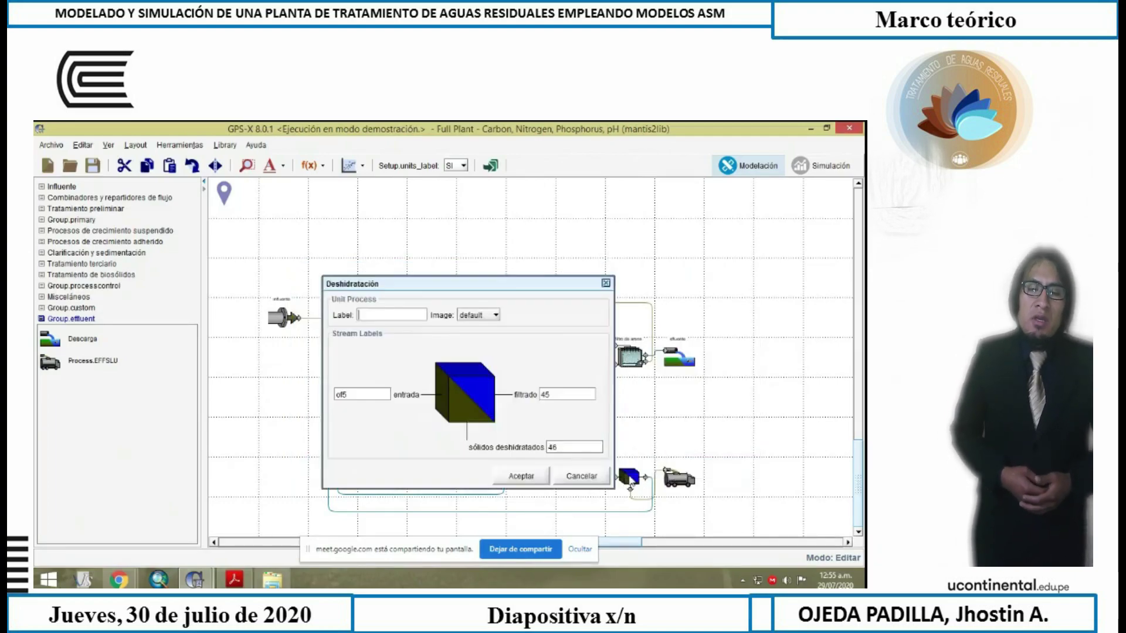
type("deshidratador")
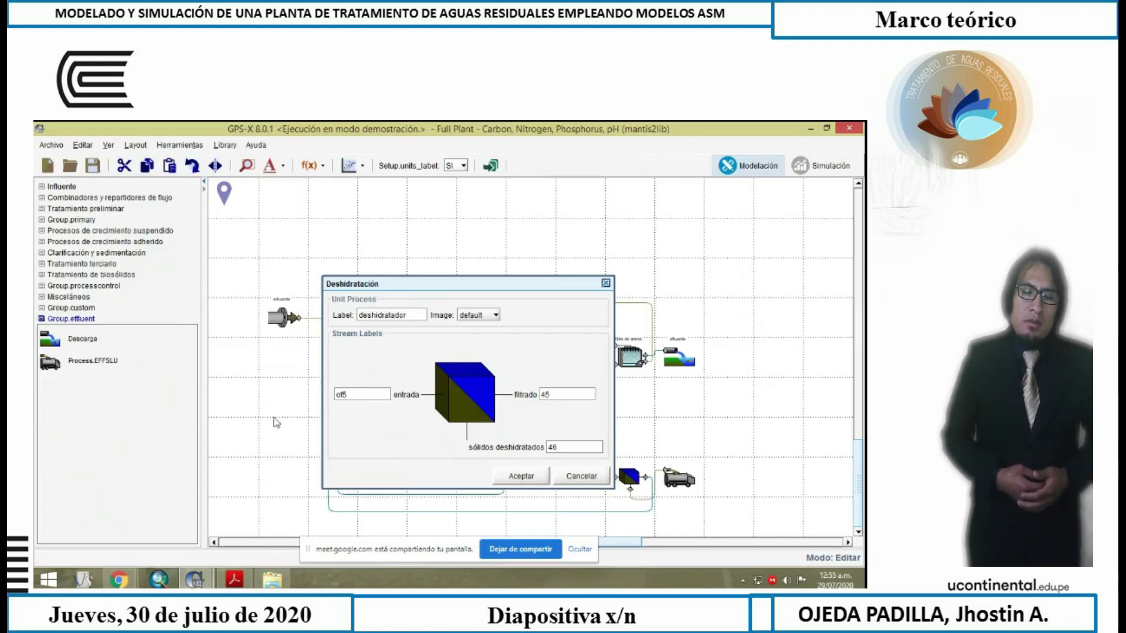
left_click_drag(564, 396, 518, 397)
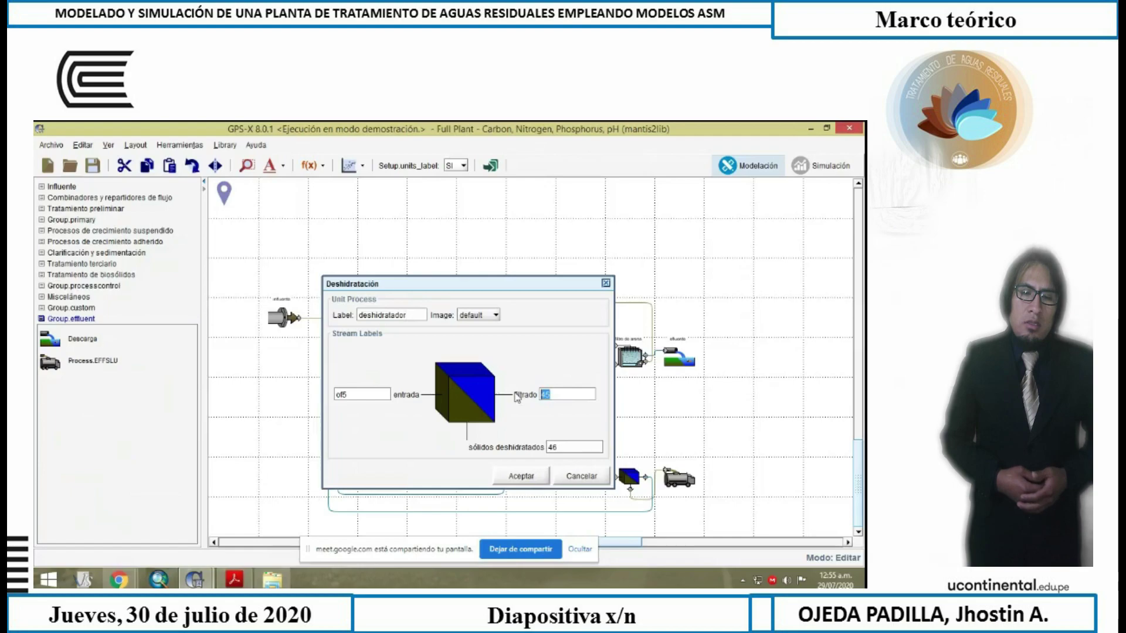
type("filtrate")
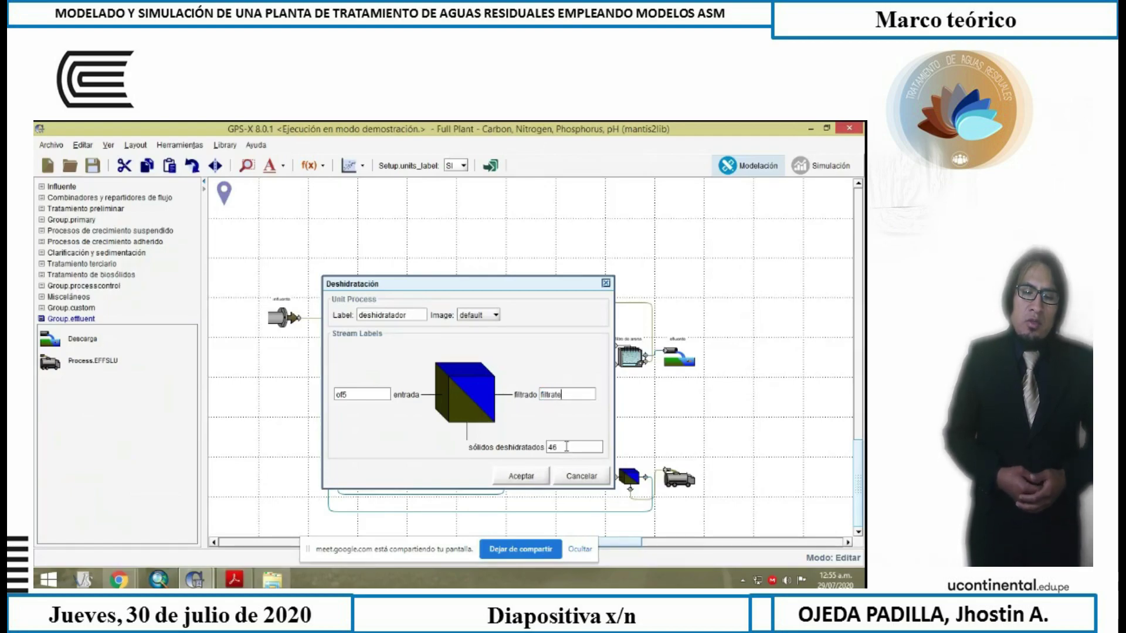
left_click_drag(566, 447, 530, 450)
type("waste")
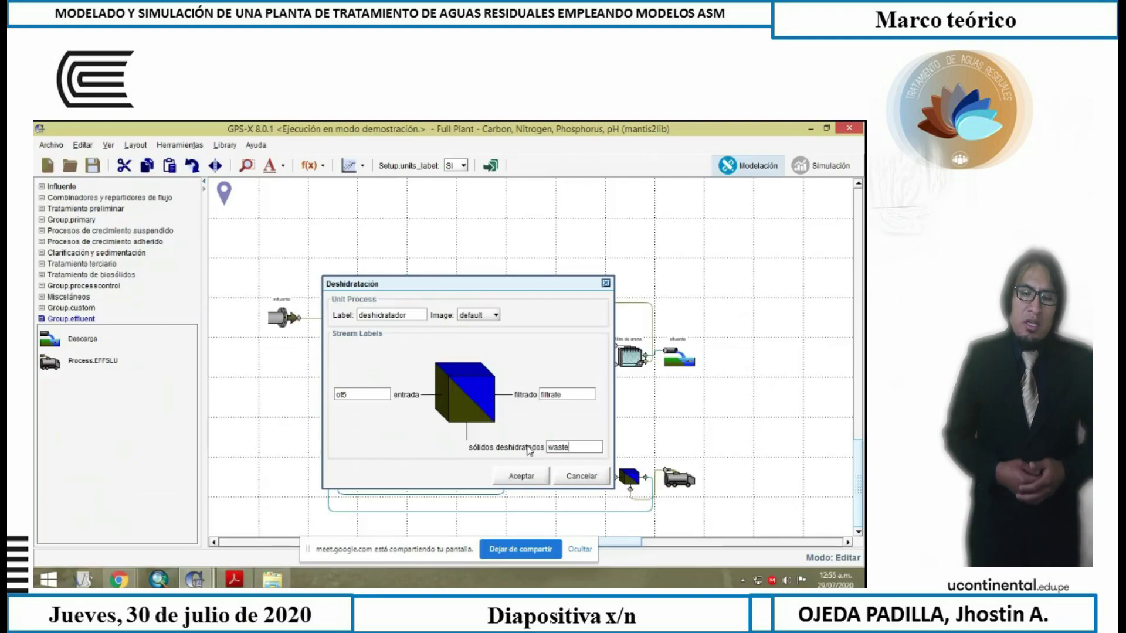
left_click(514, 478)
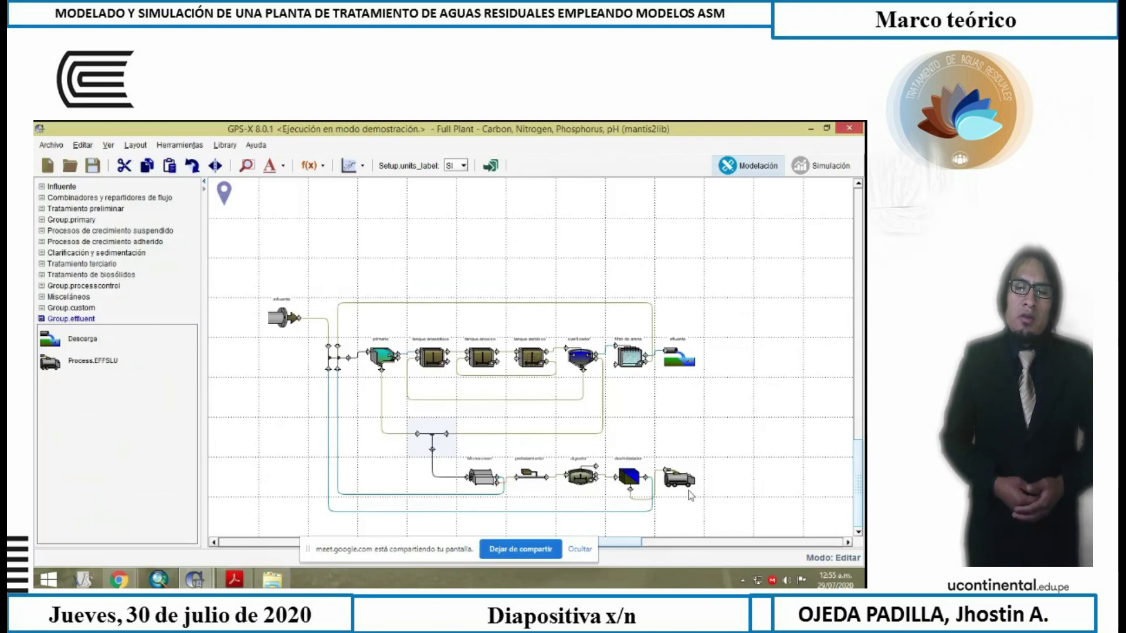
Label the sludge disposal truck "lodos" and name its delivery stream "54"
right_click(677, 482)
left_click(727, 474)
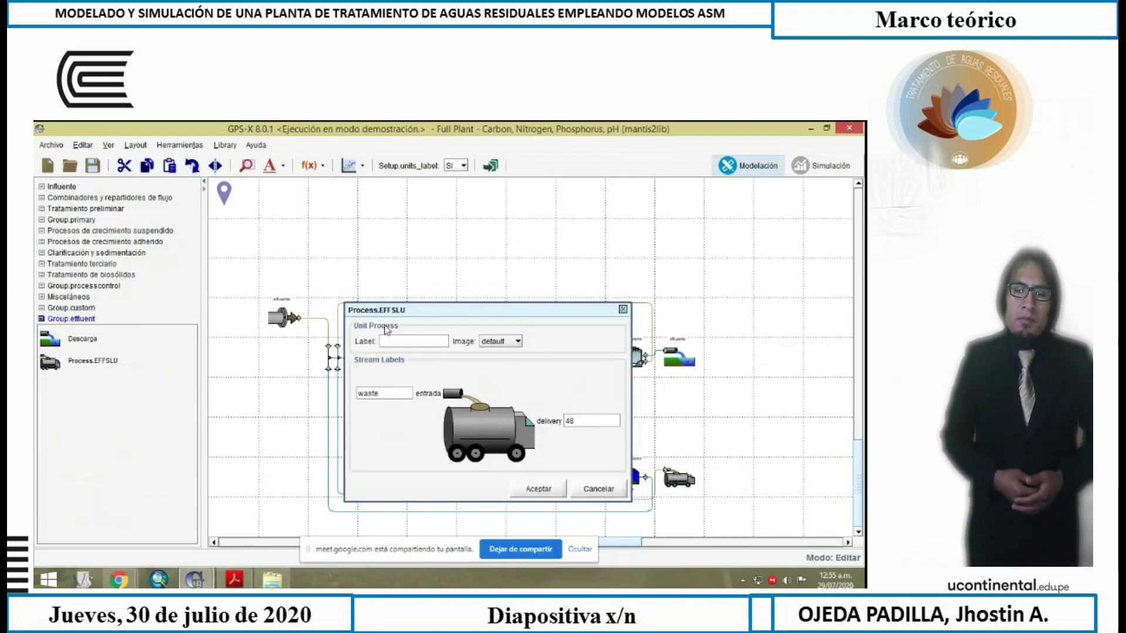
type("lodos")
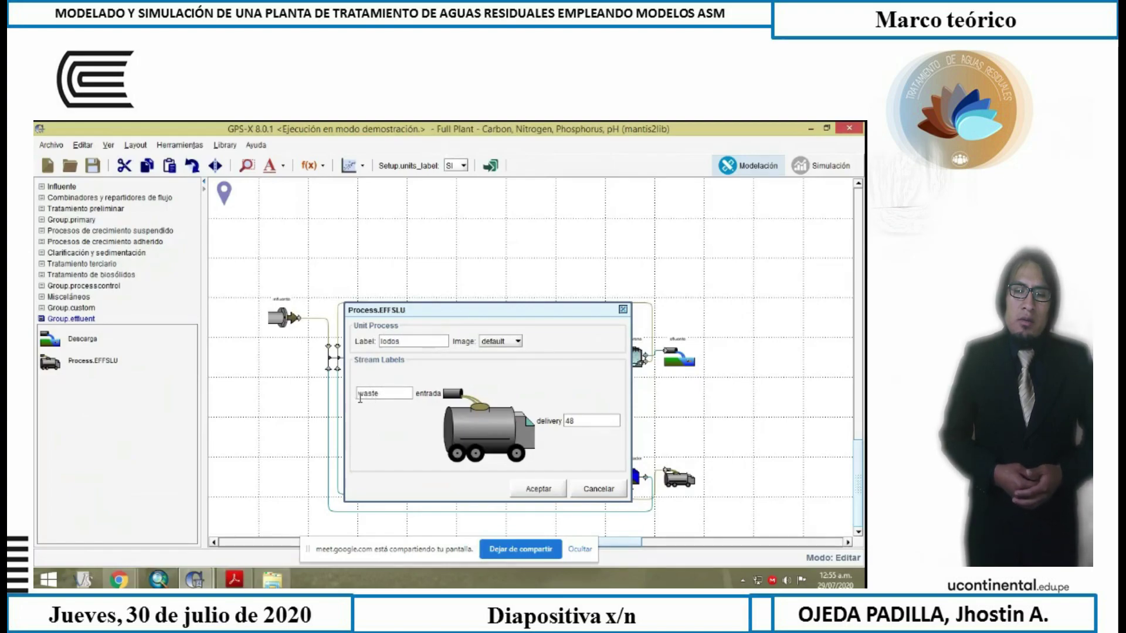
double_click(568, 422)
type("54")
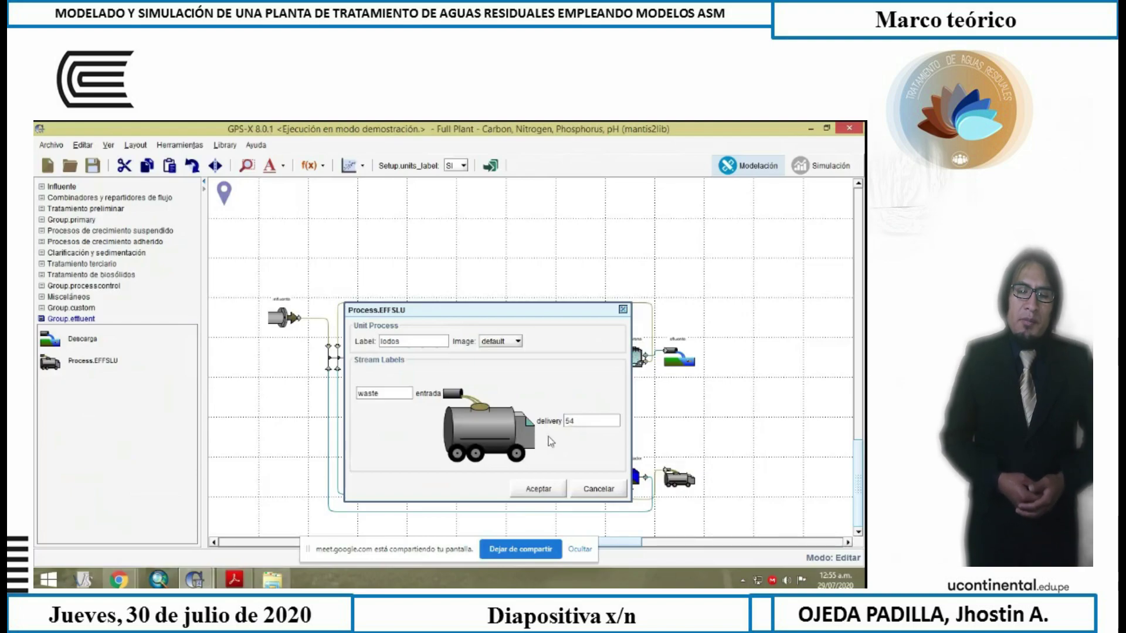
left_click(548, 490)
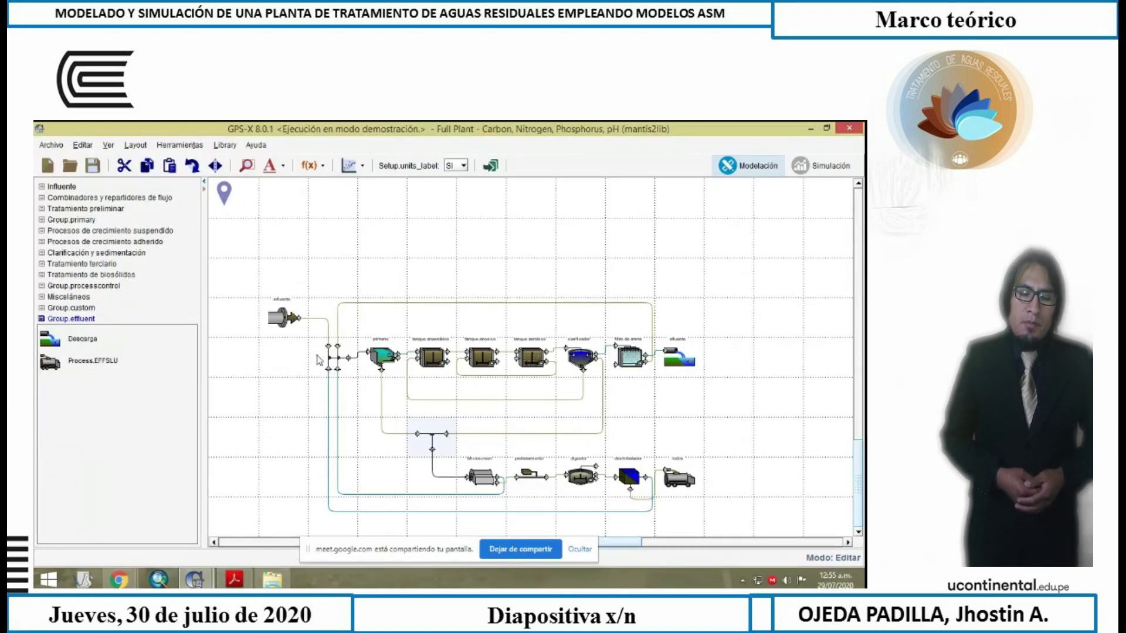
In the influent characterization, set total COD to 530 gCOD/m3 and total TKN to 35 gN/m3
right_click(274, 320)
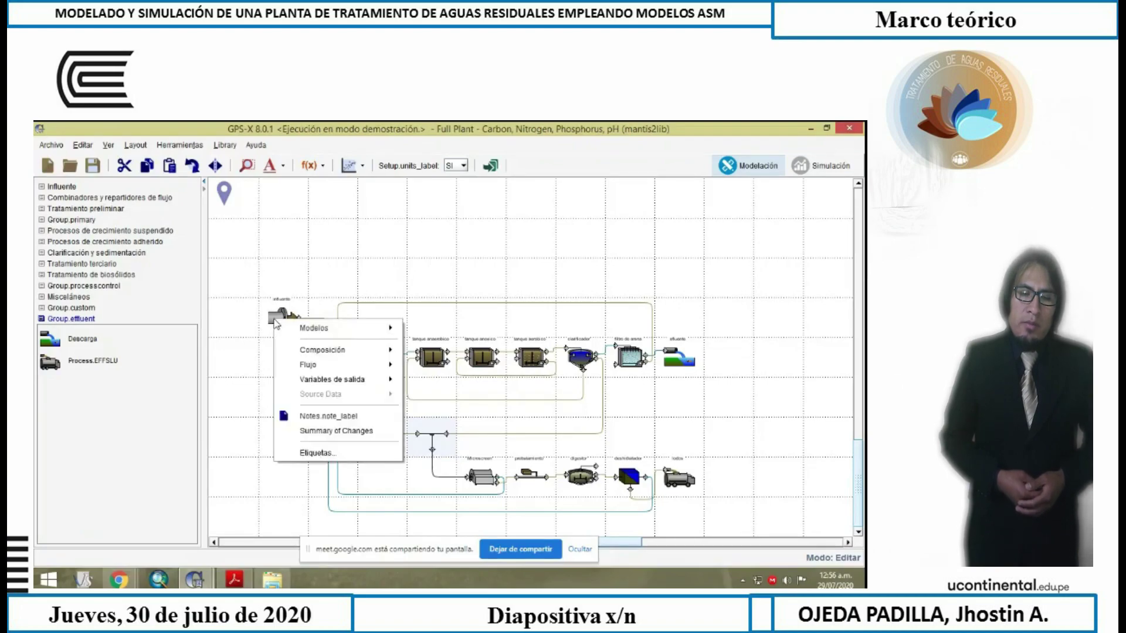
mouse_move(326, 351)
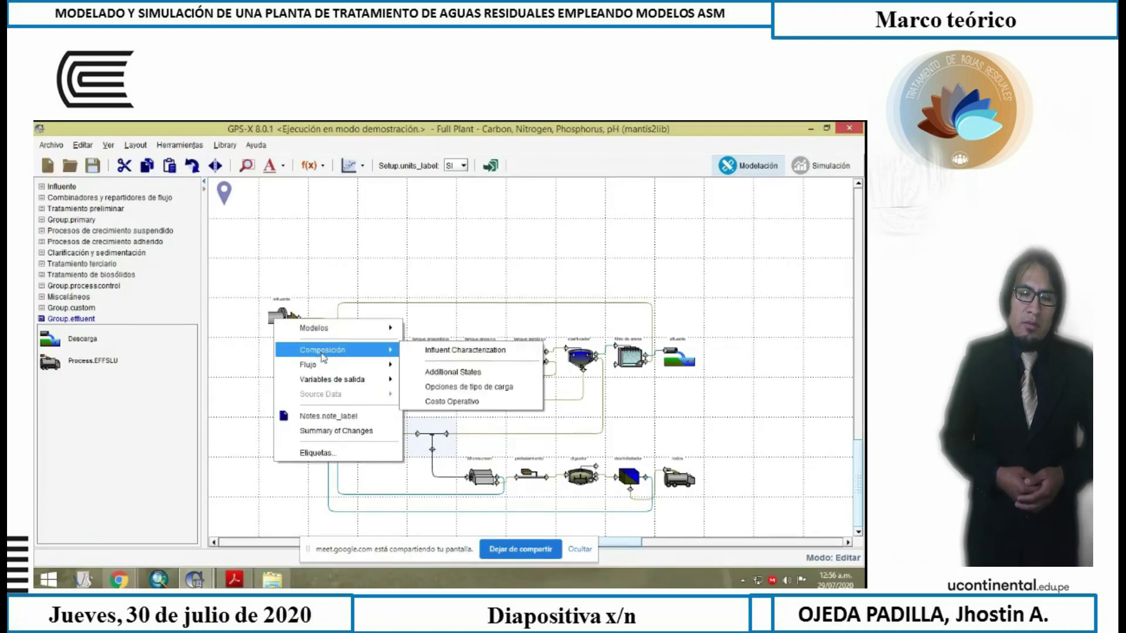
left_click(450, 352)
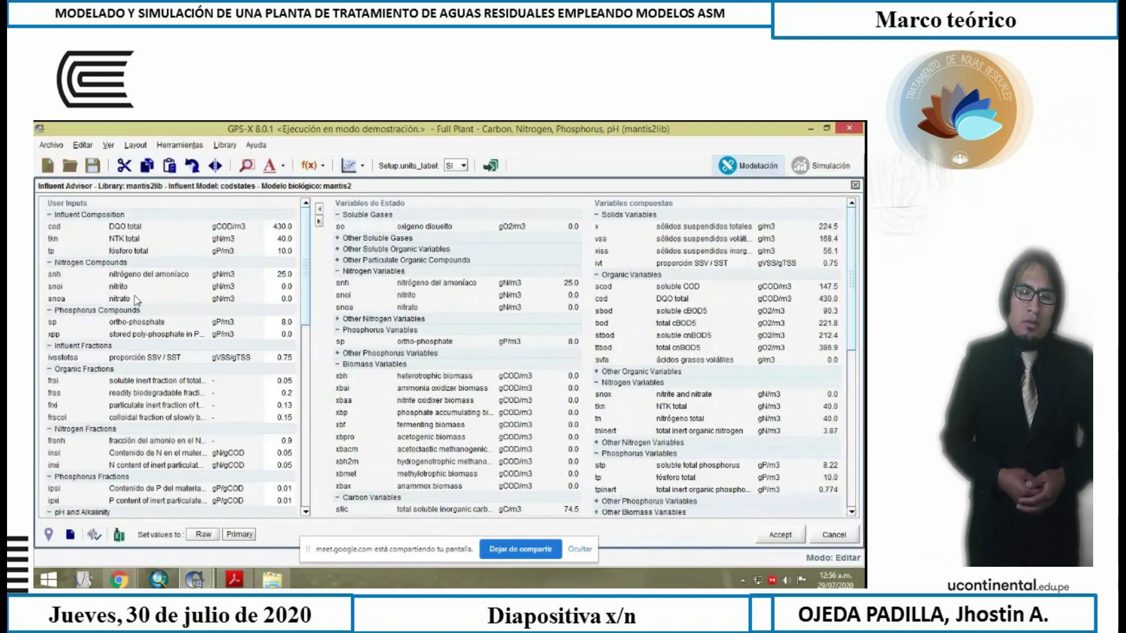
double_click(272, 225)
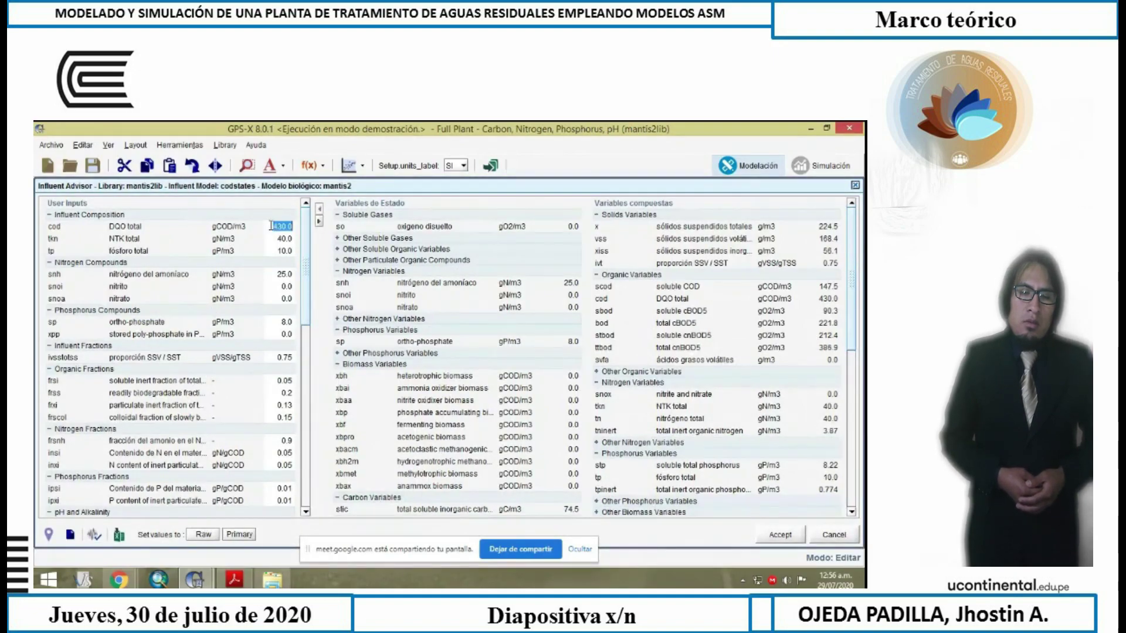
type("530")
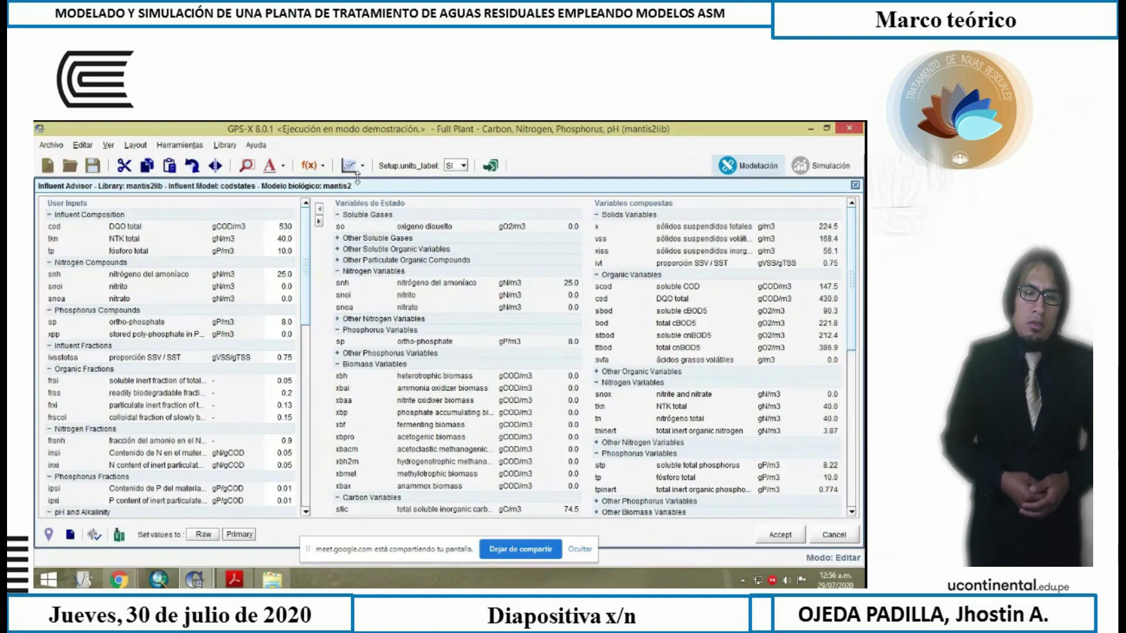
key("Return")
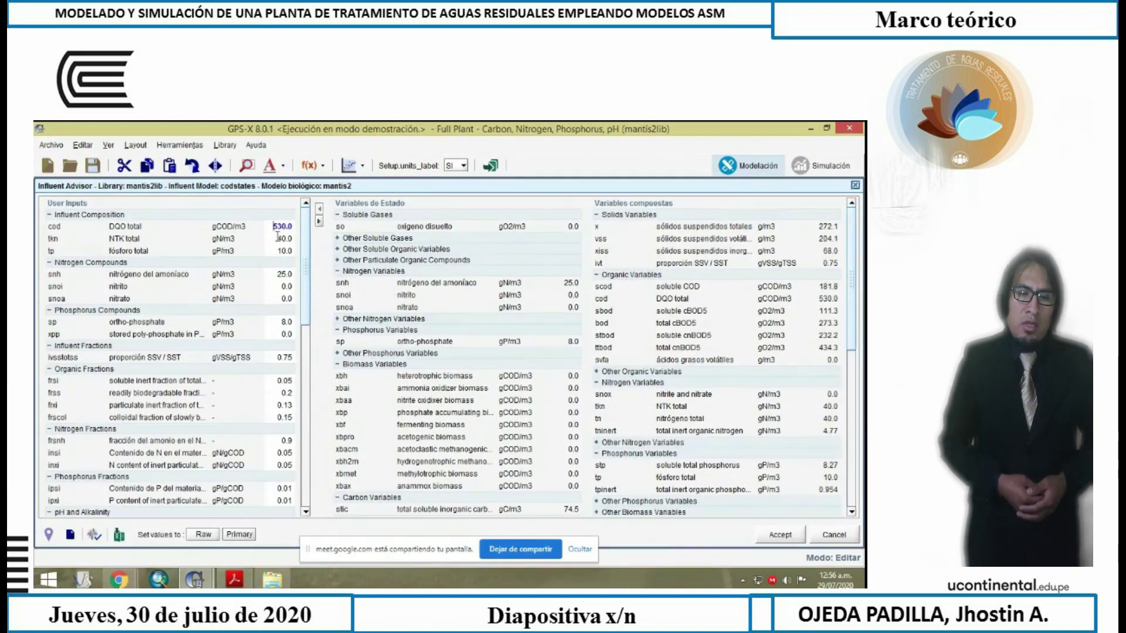
type("35")
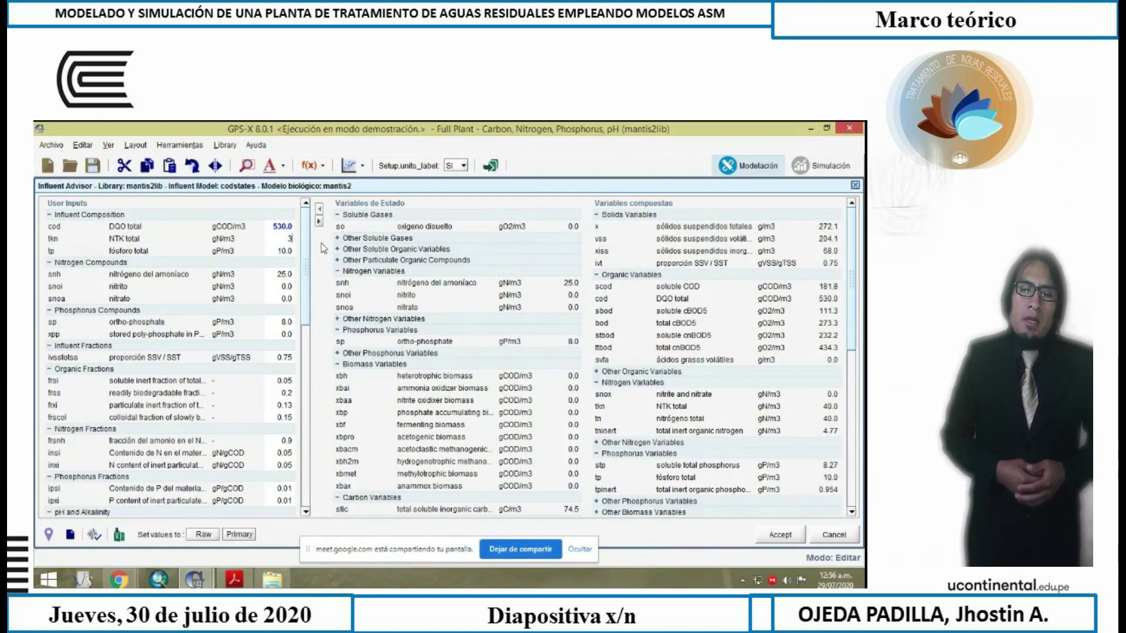
key("Return")
Set the influent's total phosphorus to 12 gP/m3 and its ortho-phosphate to 10 gP/m3
left_click(284, 251)
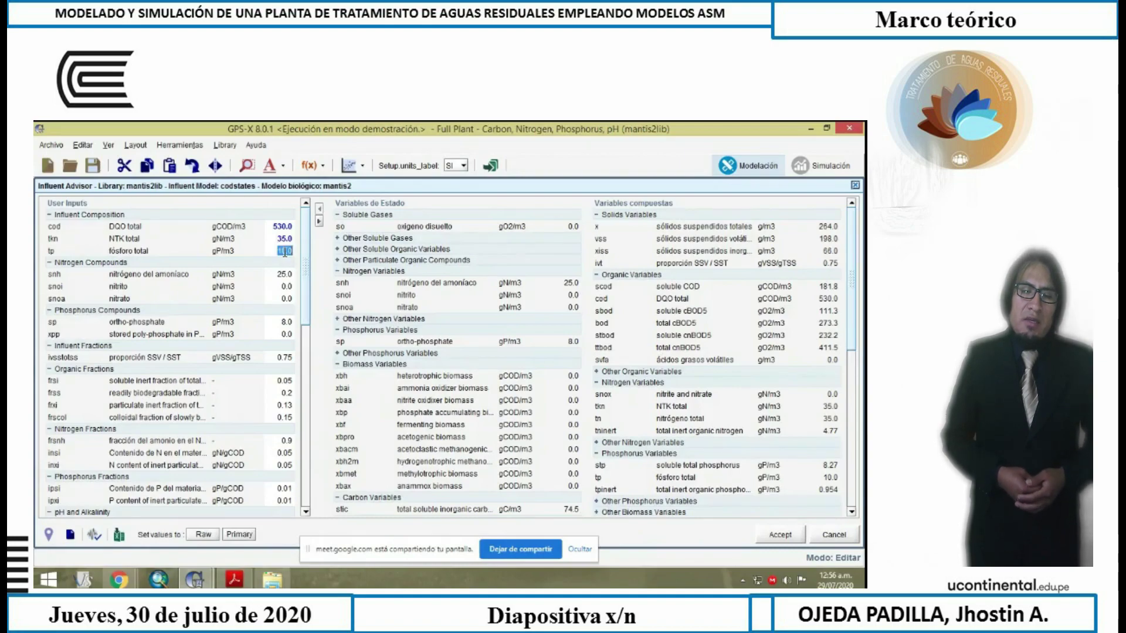
type("120")
key("Return")
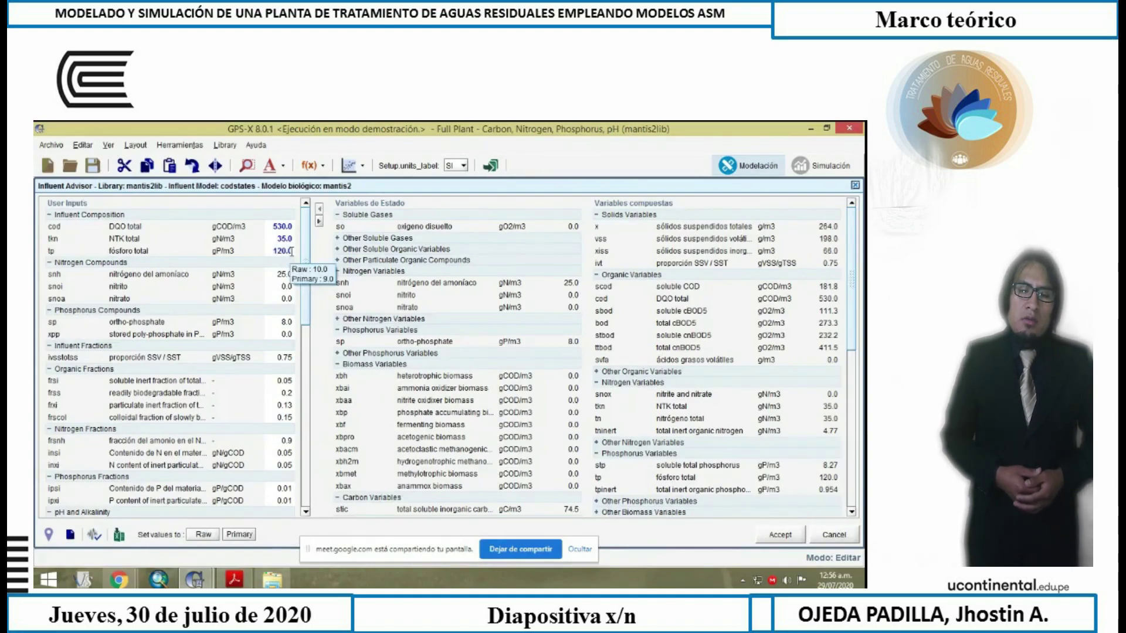
left_click(292, 252)
type("1")
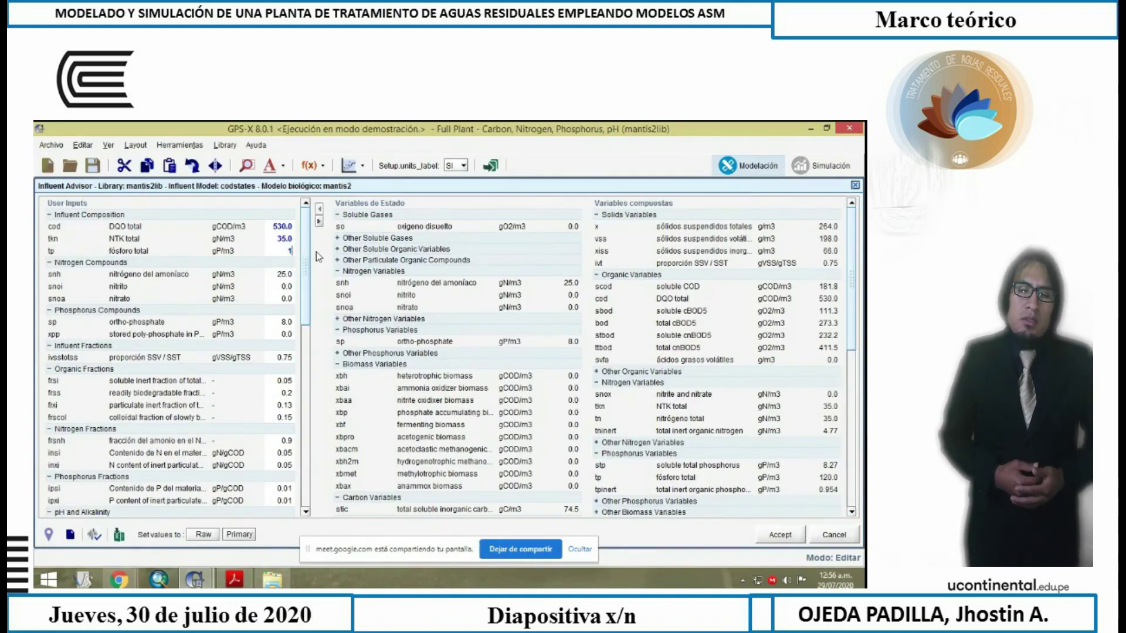
type("2")
key("Return")
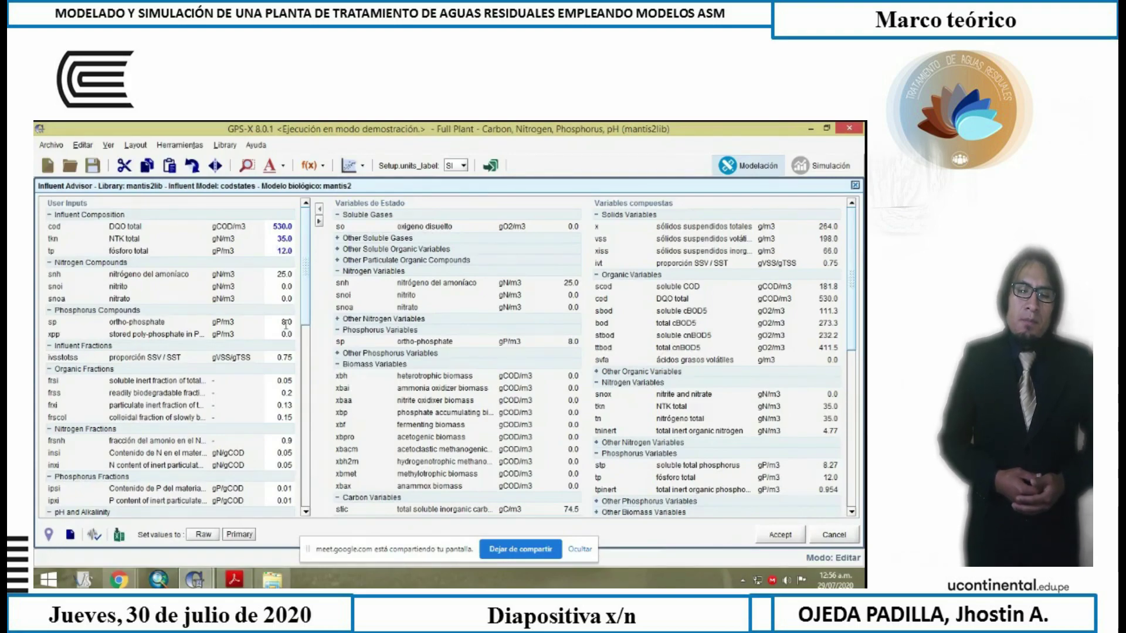
left_click(285, 322)
type("10")
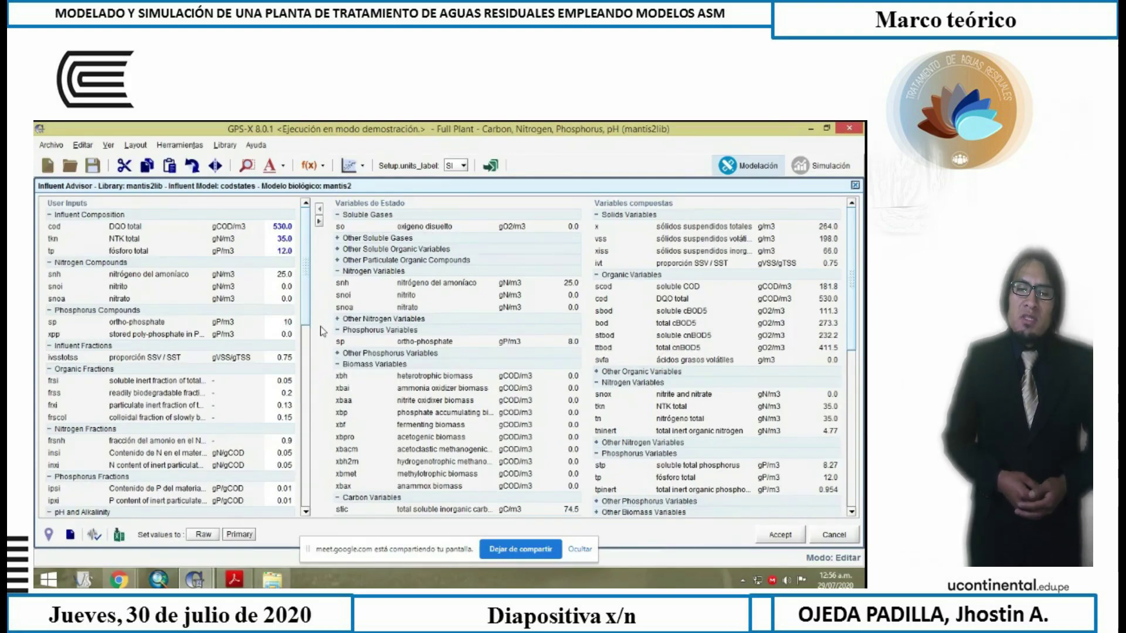
key("Return")
Set the influent's readily biodegradable fraction and acetate fraction of total COD to 0.15 each, and accept the characterization
left_click(285, 393)
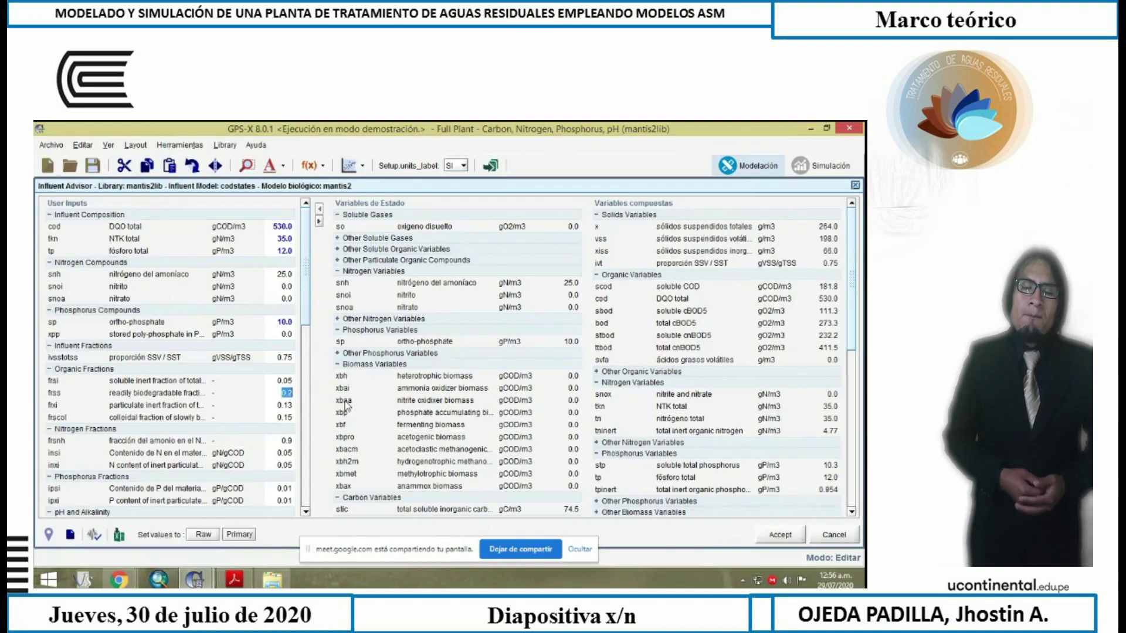
type("0.15")
key("Return")
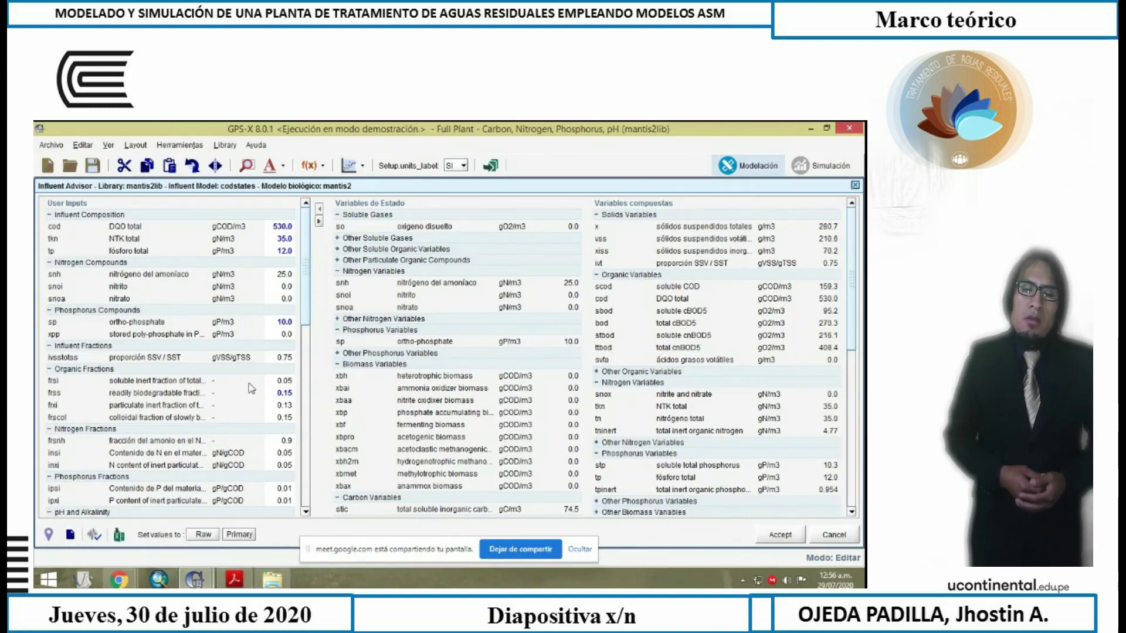
scroll(249, 390, "down", 1)
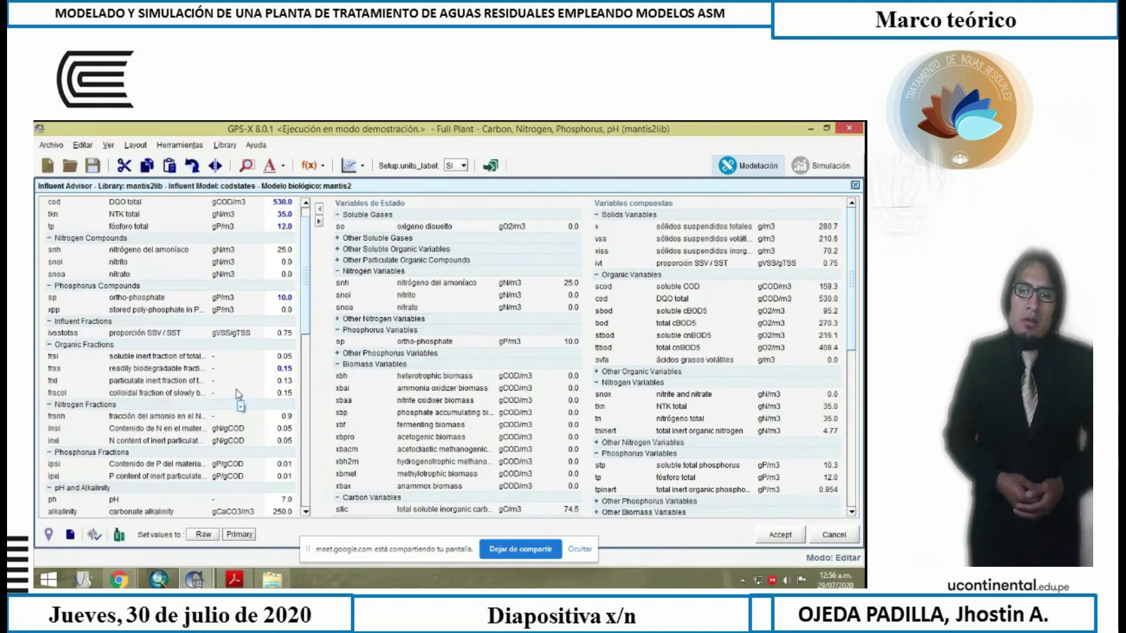
scroll(258, 410, "down", 1)
scroll(259, 414, "down", 5)
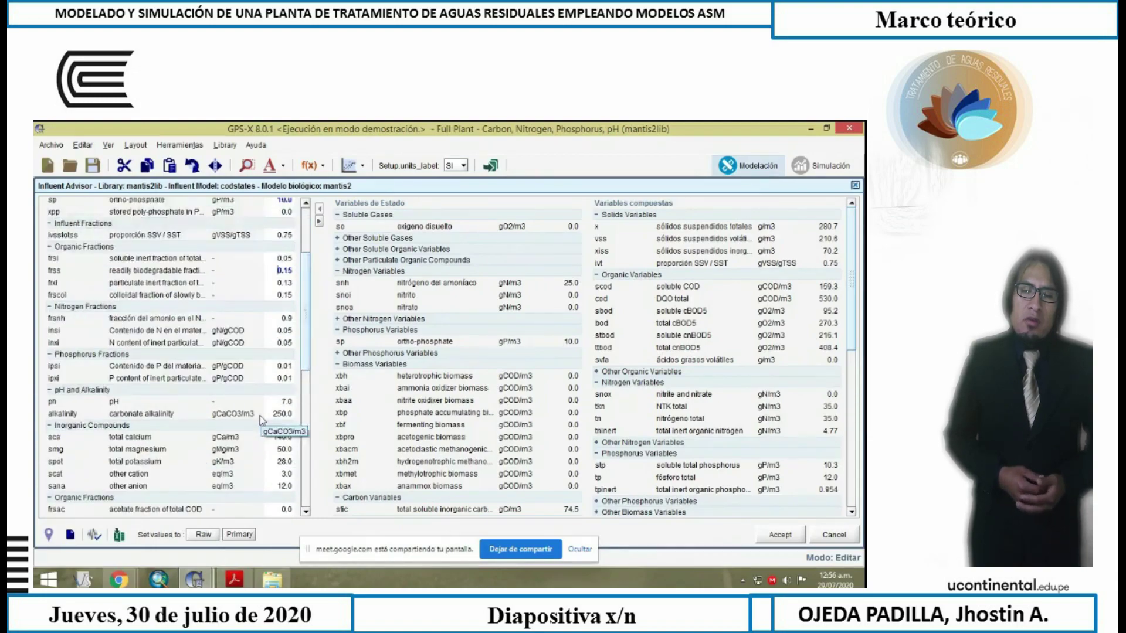
left_click(293, 460)
double_click(296, 460)
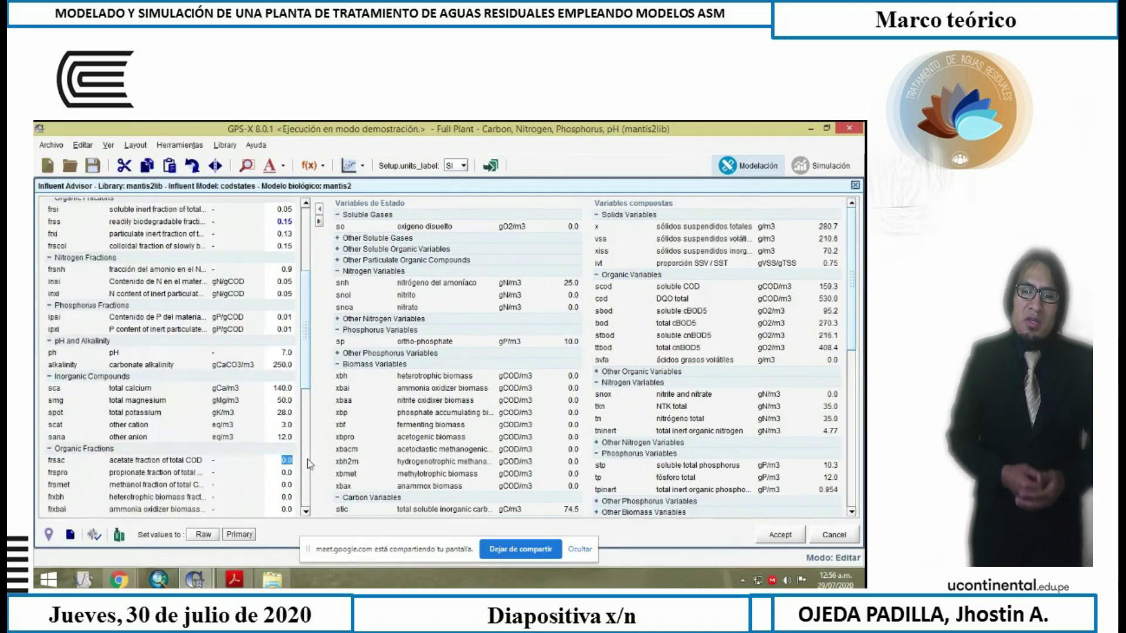
type("0.15")
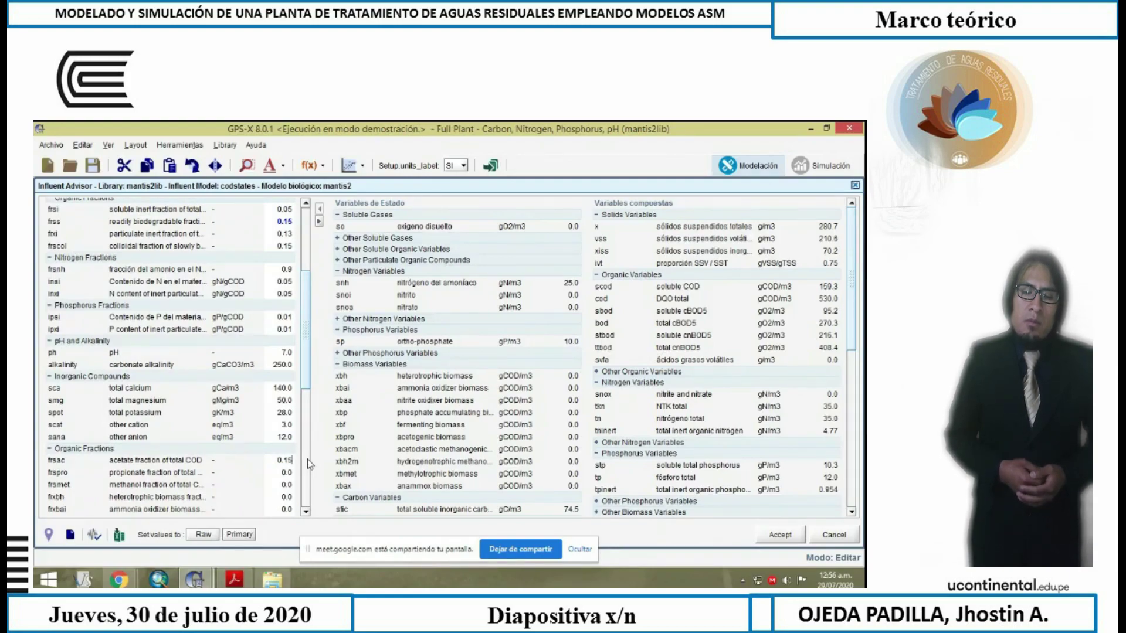
key("Return")
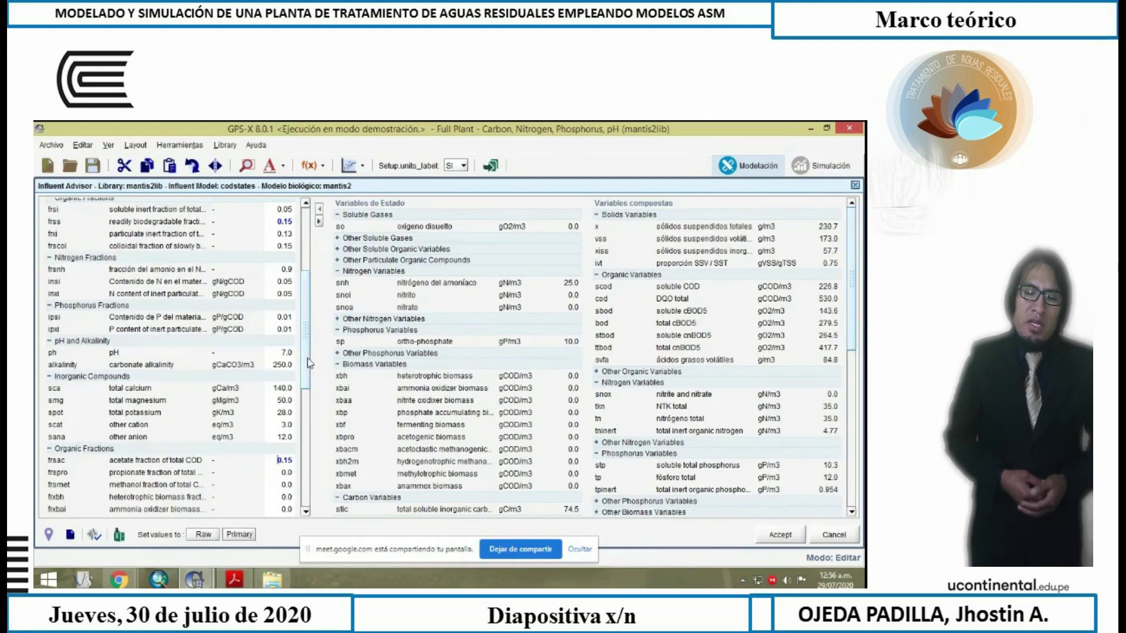
left_click_drag(305, 363, 308, 501)
left_click(798, 531)
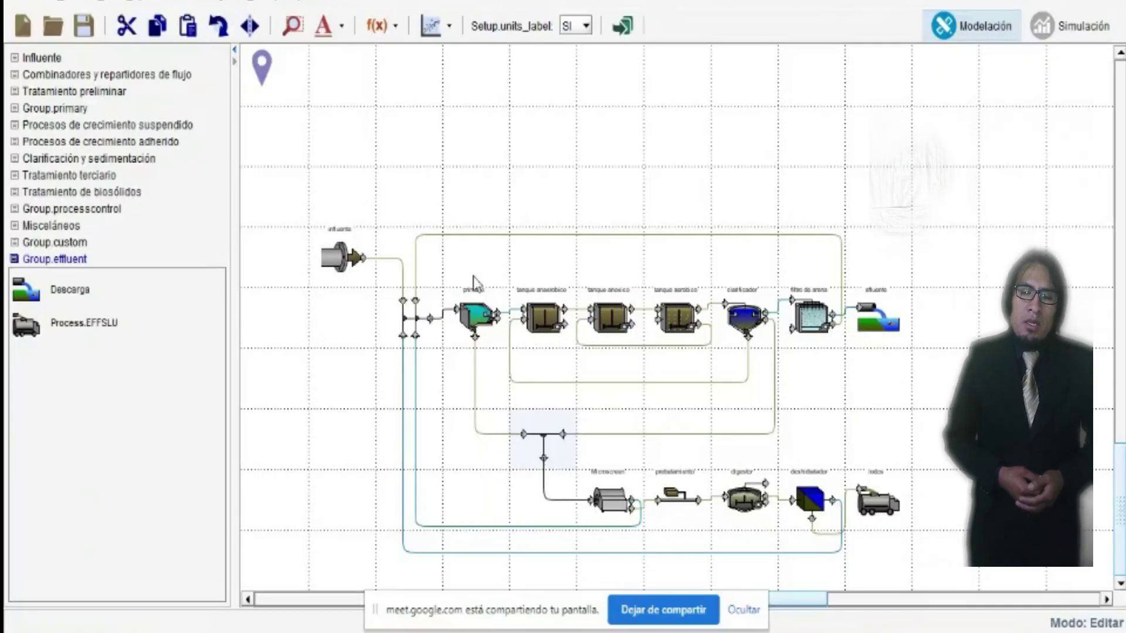
Set the primary settler's sludge recirculation rate to 5 m3/d in its operational parameters and accept
right_click(476, 320)
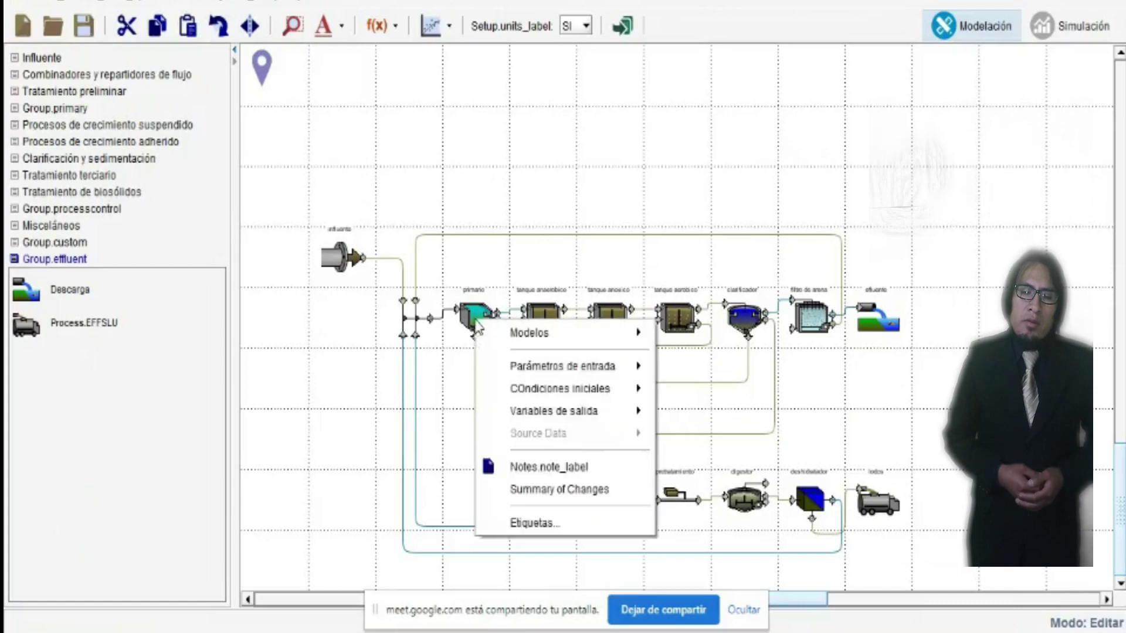
mouse_move(610, 370)
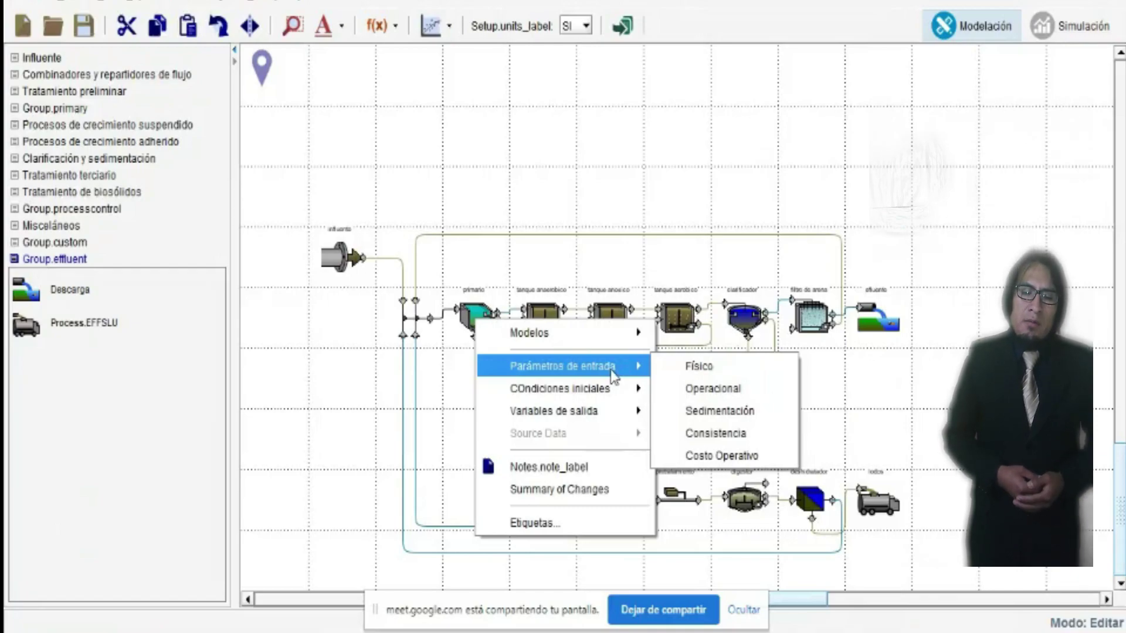
left_click(710, 387)
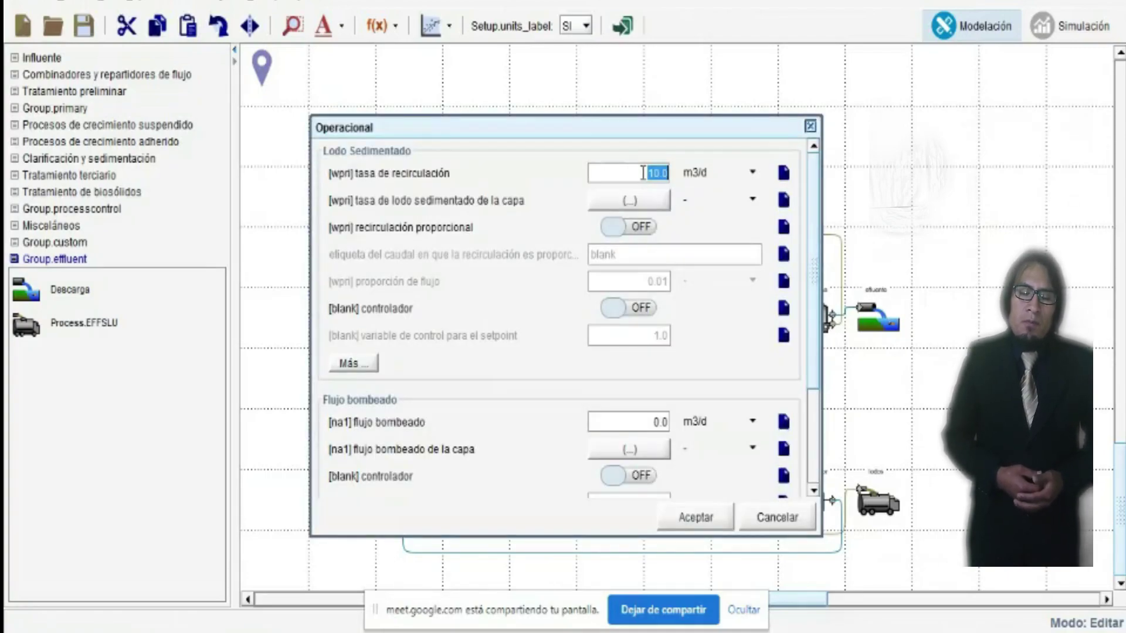
type("5")
key("Return")
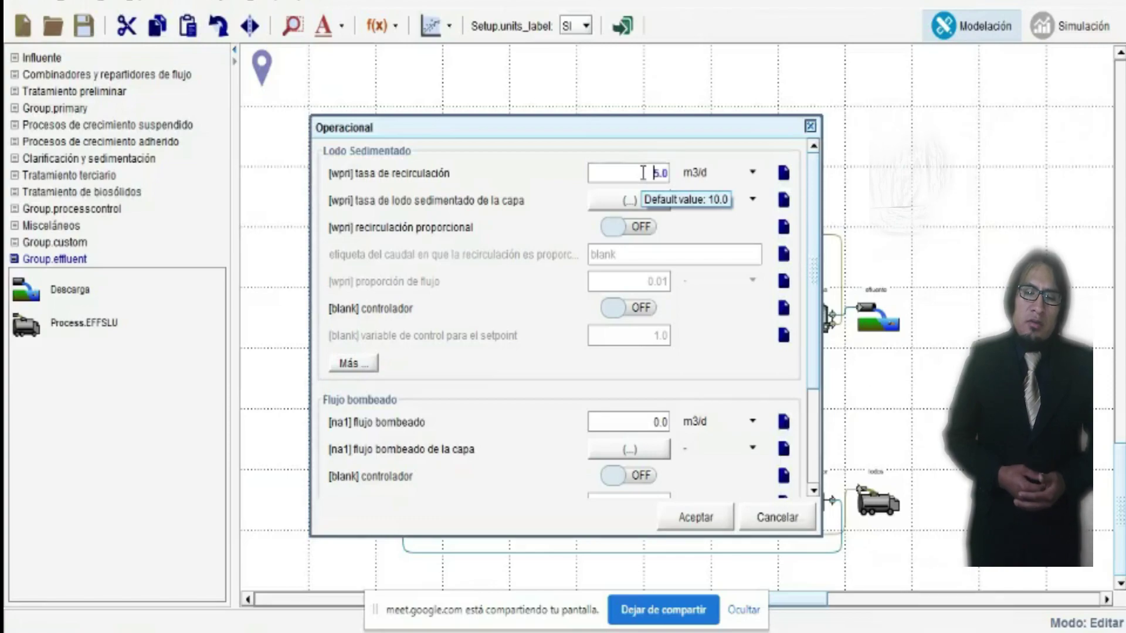
left_click(684, 516)
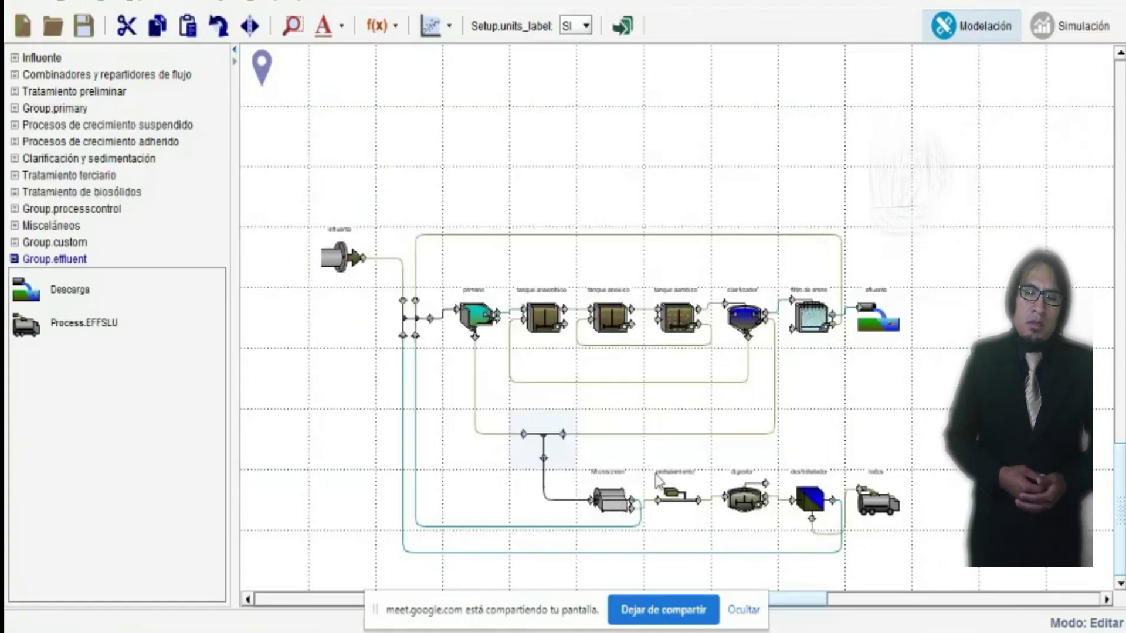
Set the anaerobic tank's maximum volume to 300 m3 in its physical parameters and accept
right_click(548, 327)
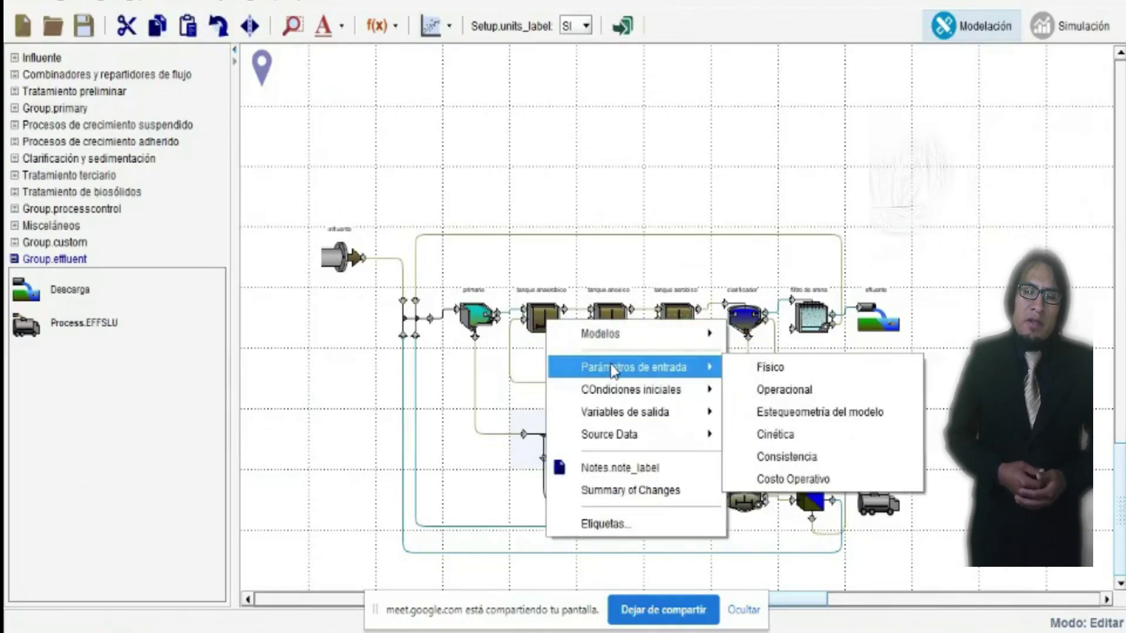
left_click(762, 367)
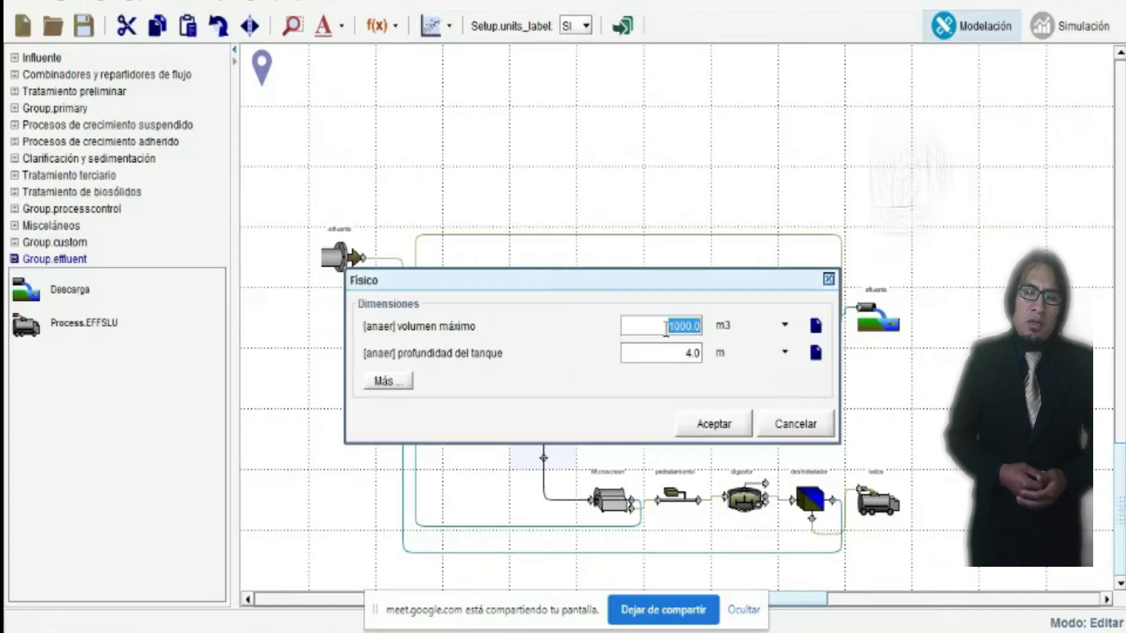
type("300")
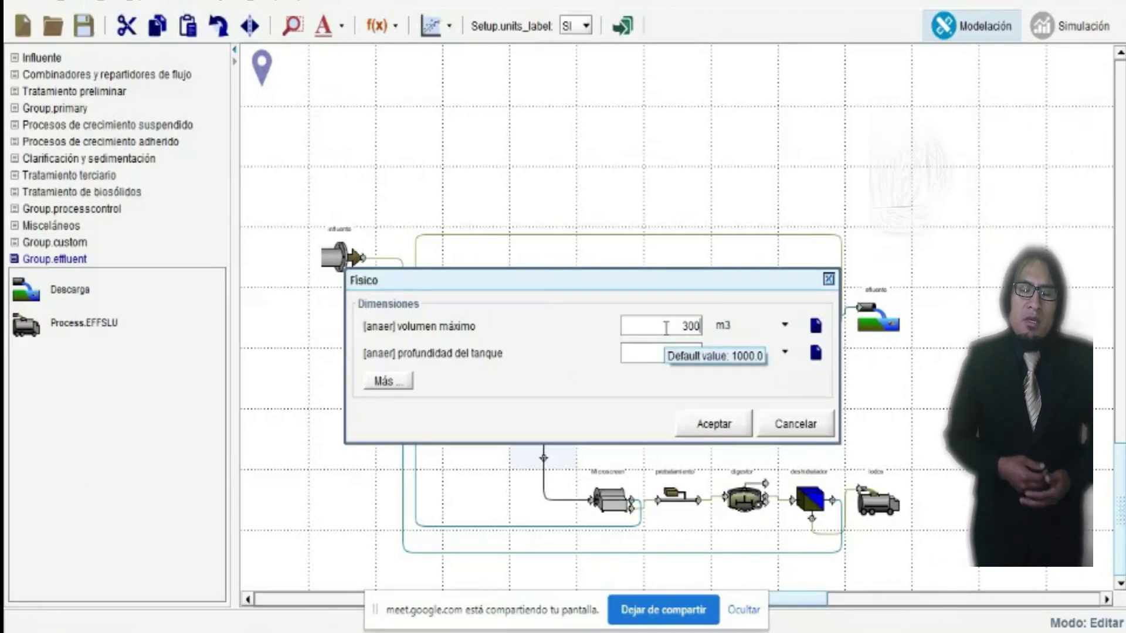
key("Return")
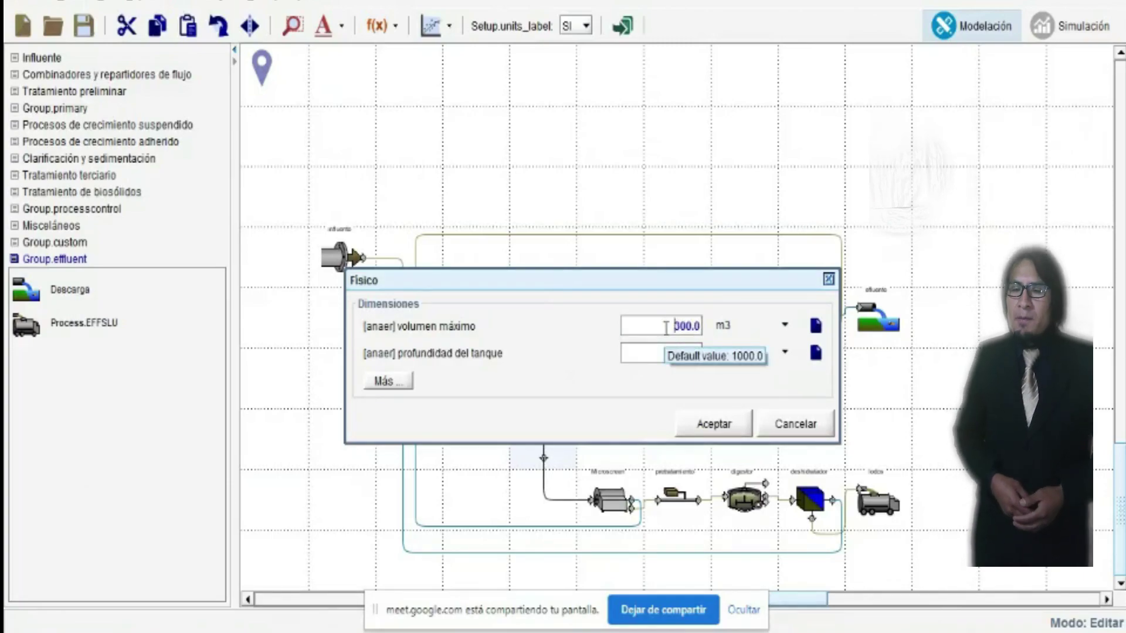
left_click(713, 428)
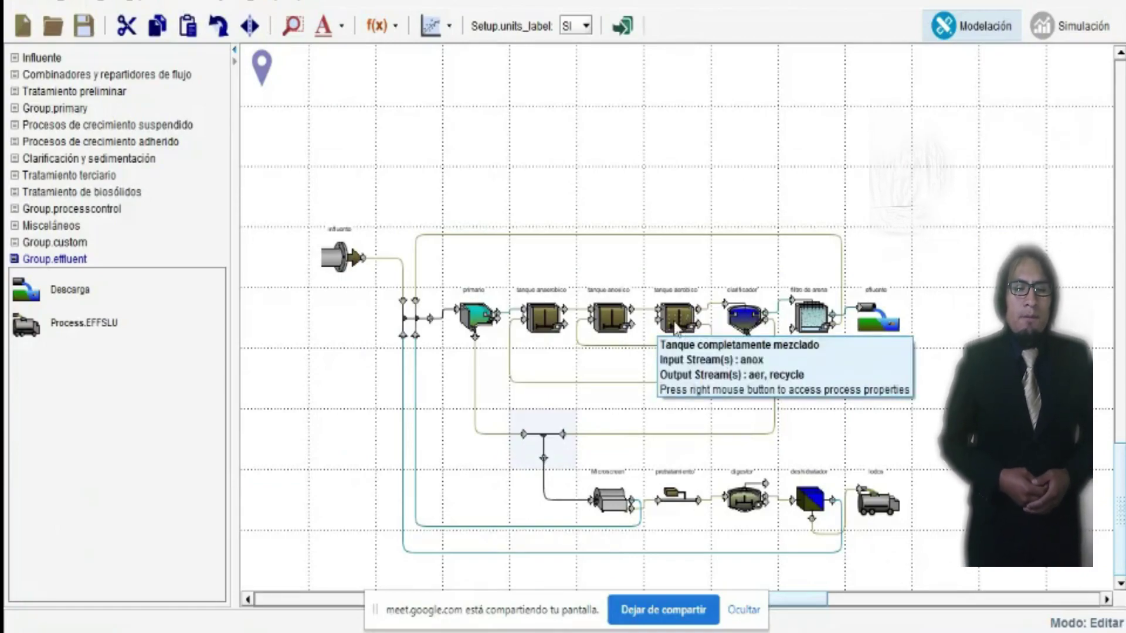
Set the anoxic tank's maximum volume to 450 m3 in its physical parameters and accept
right_click(619, 324)
mouse_move(748, 369)
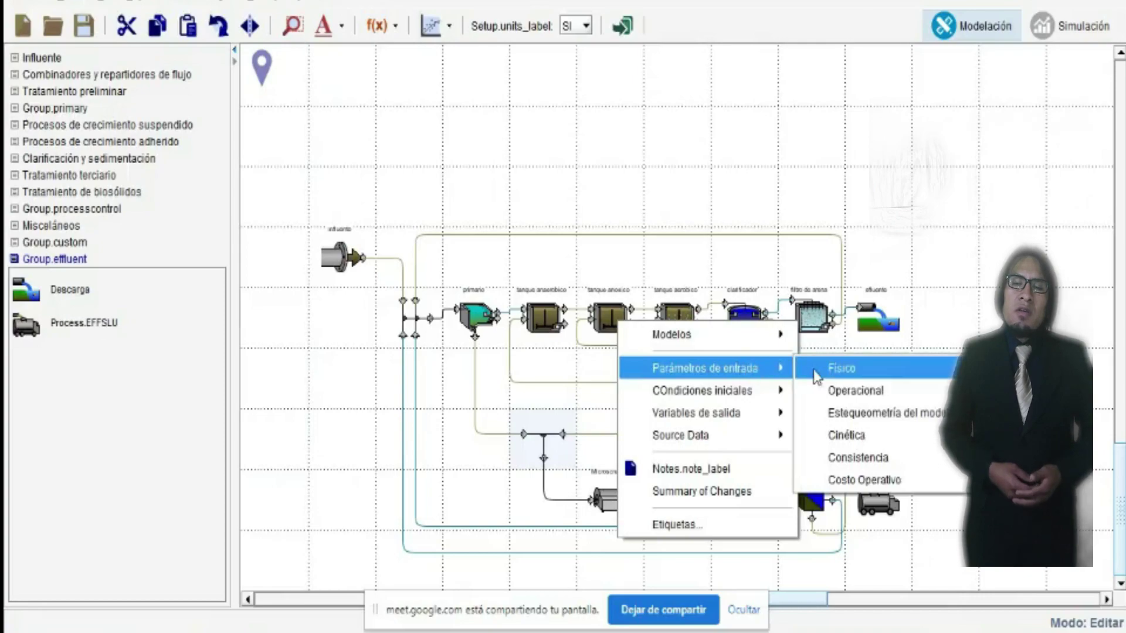
left_click(827, 370)
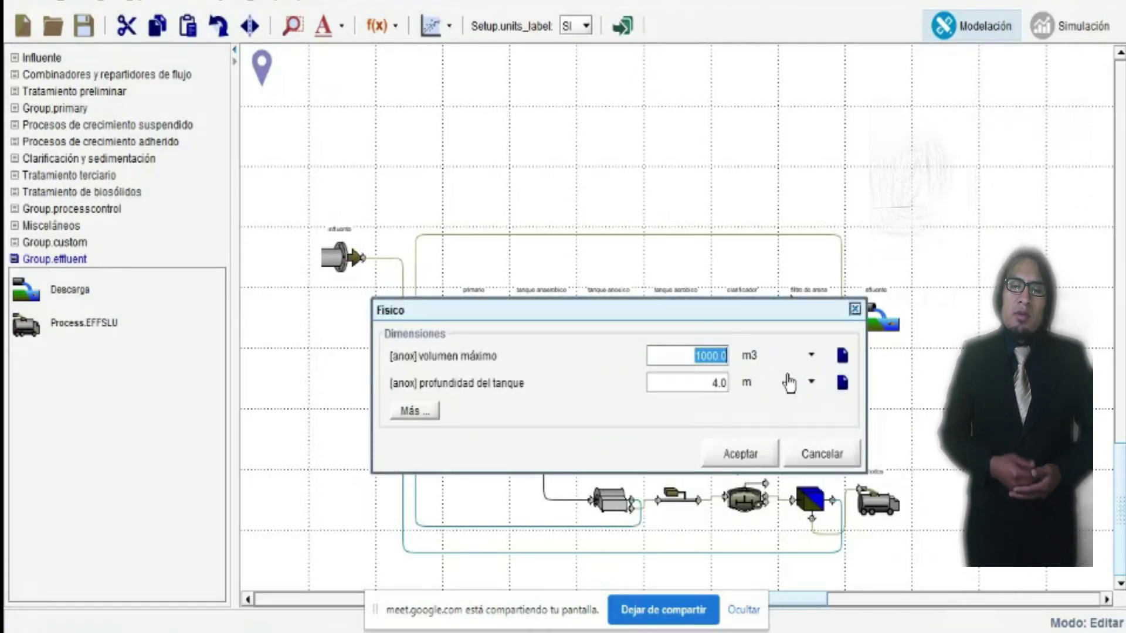
type("450")
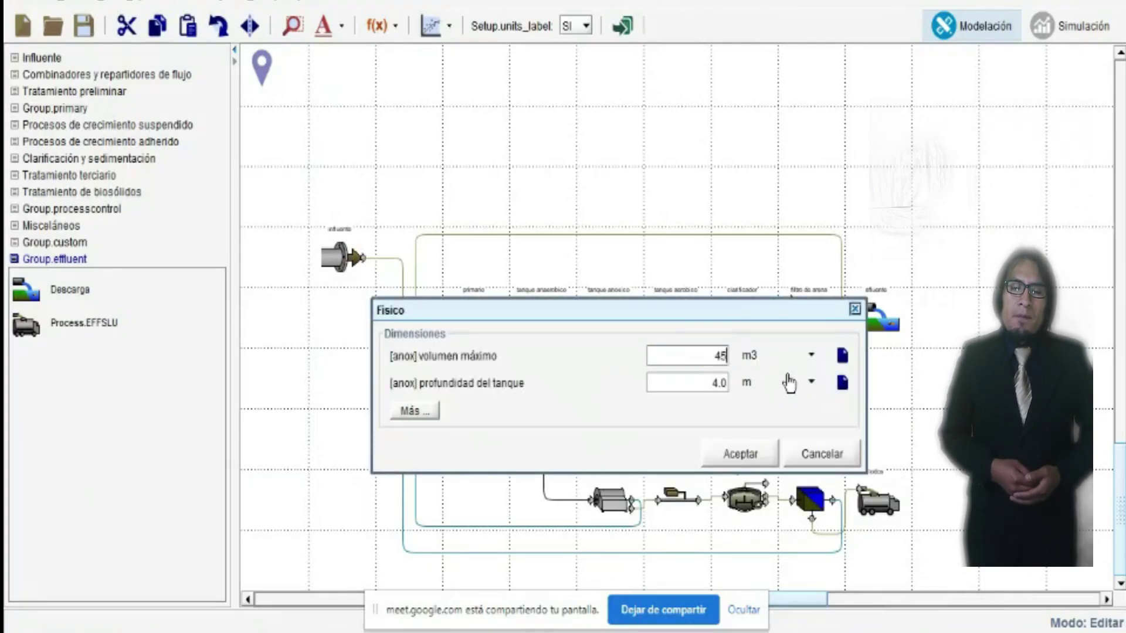
left_click(740, 458)
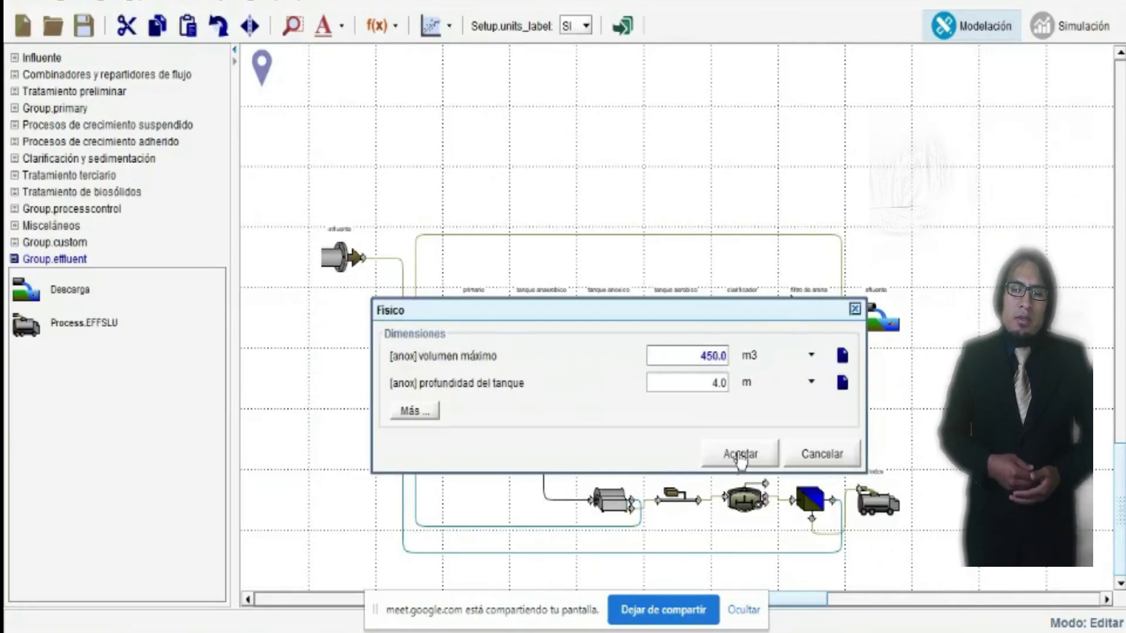
right_click(678, 326)
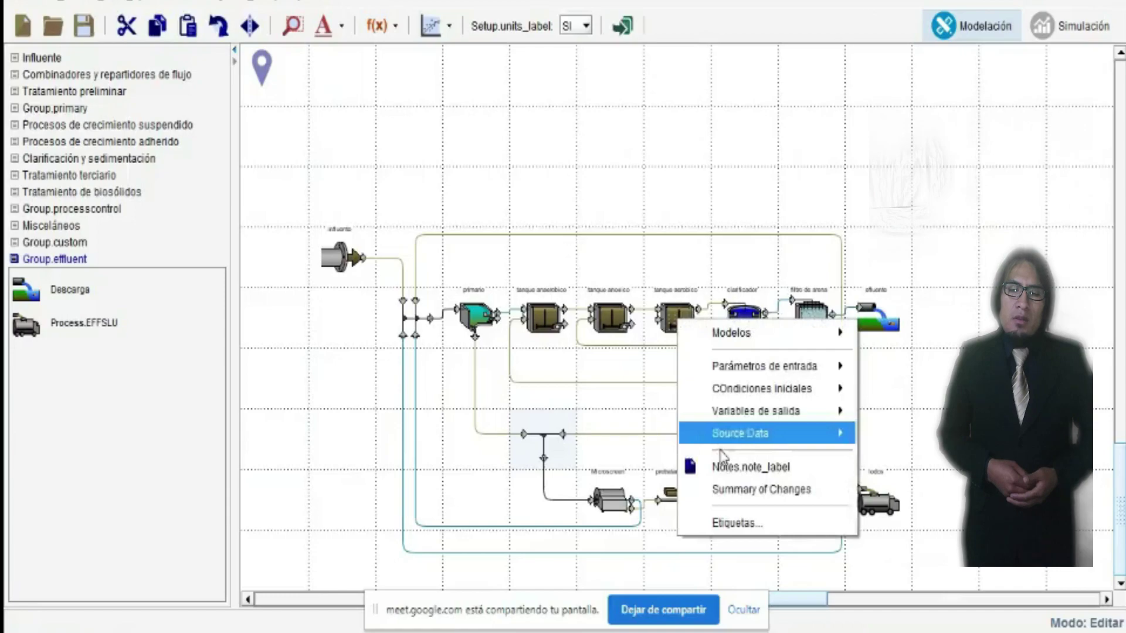
left_click(727, 522)
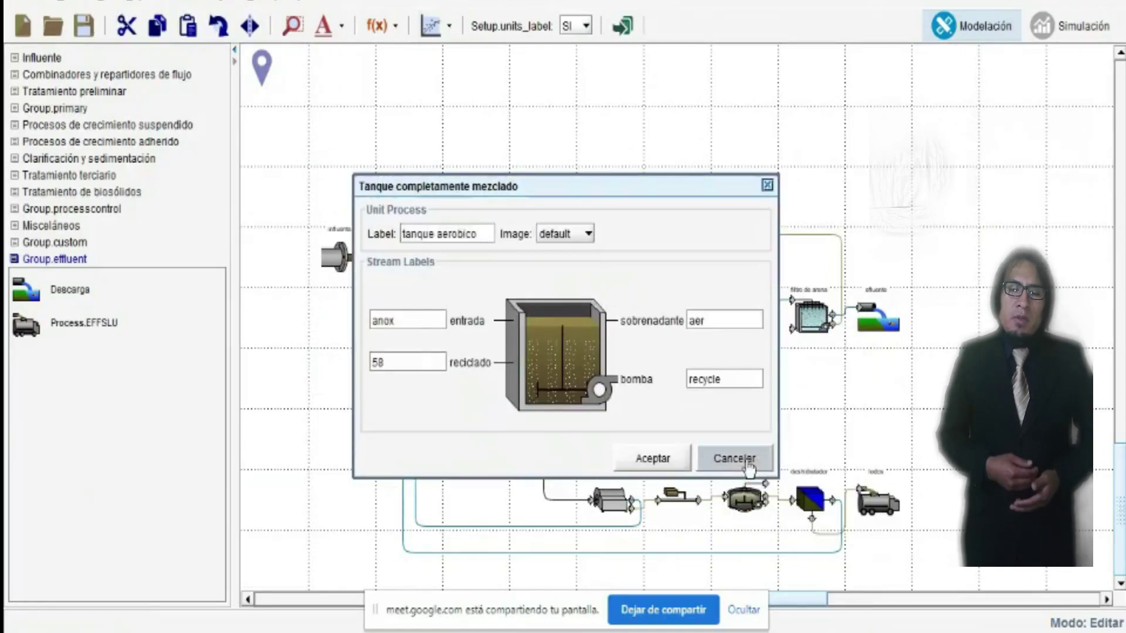
left_click(736, 458)
Set the aerobic tank's maximum volume to 1050 m3 in its physical parameters and accept
right_click(686, 309)
mouse_move(795, 359)
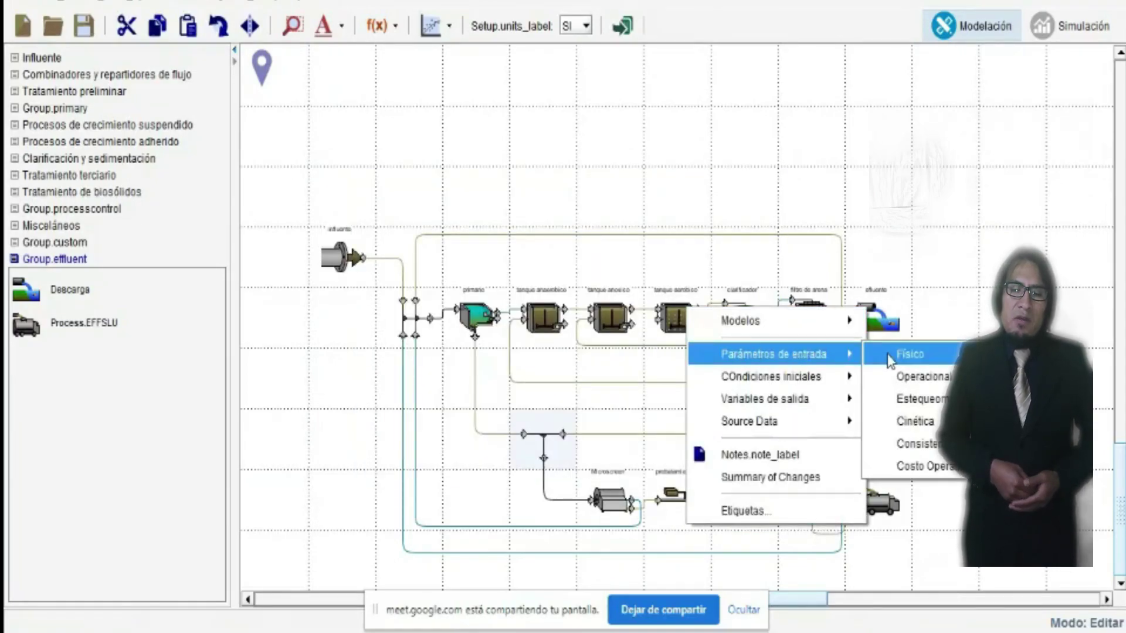
left_click(922, 357)
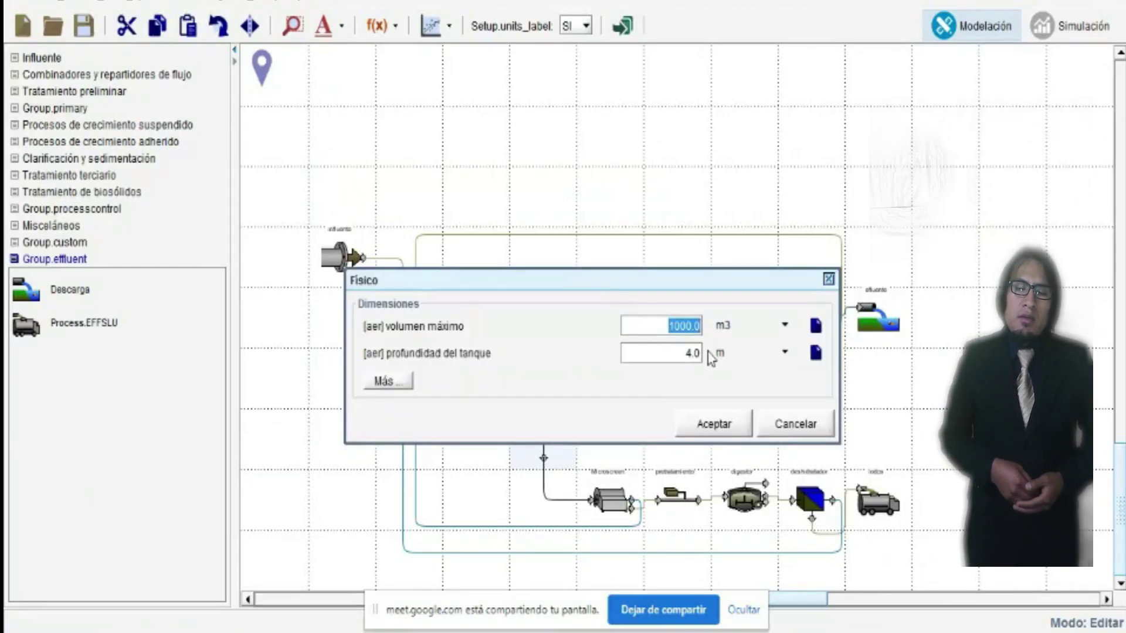
type("1050")
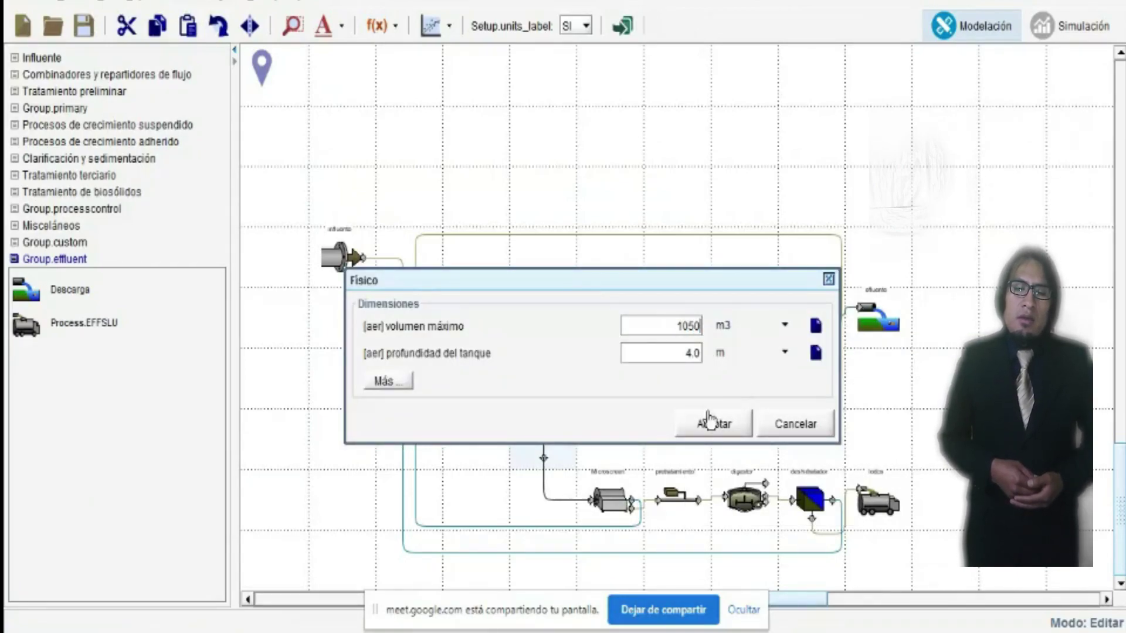
key("Return")
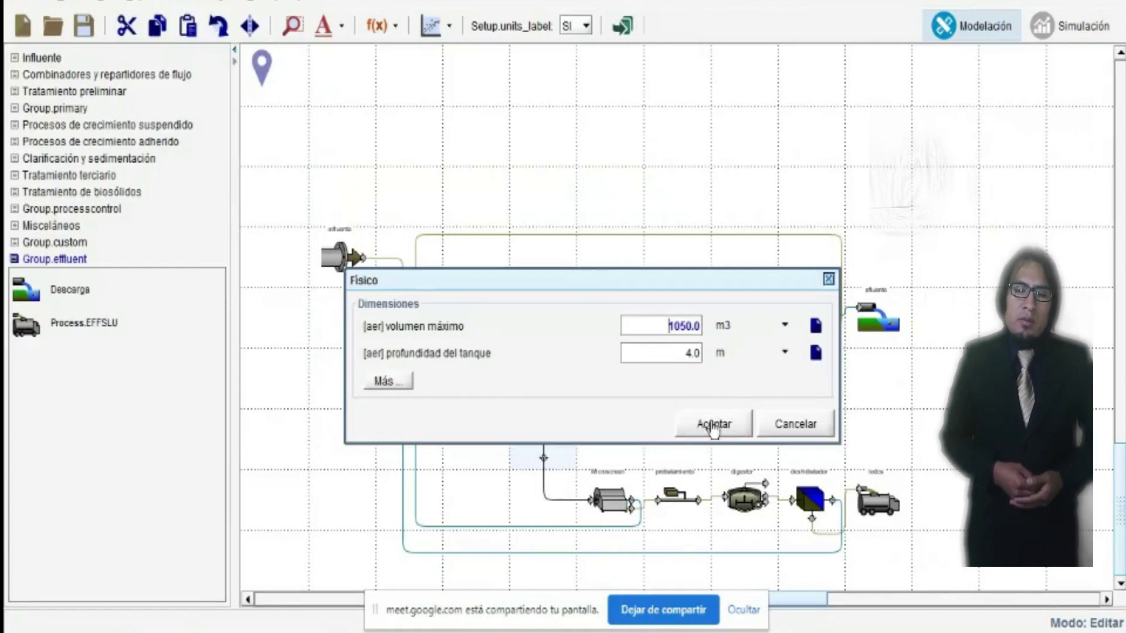
left_click(714, 425)
Set the pumped flow of the aerobic tank's recycle stream to 5000 m3/d in its operational parameters and accept
right_click(676, 321)
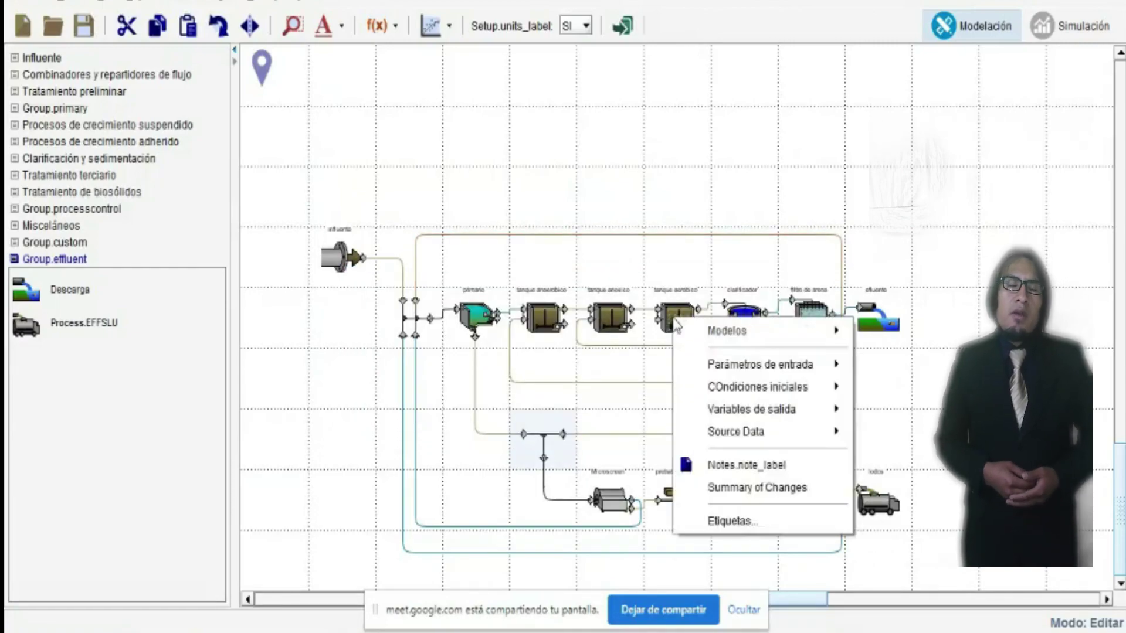
mouse_move(771, 367)
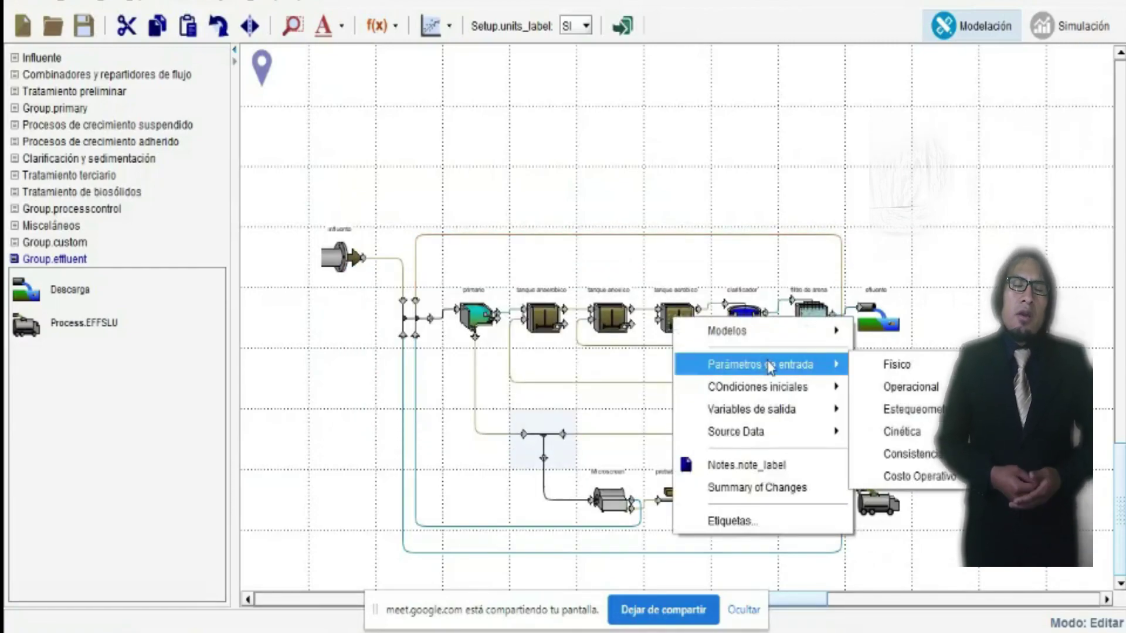
left_click(926, 391)
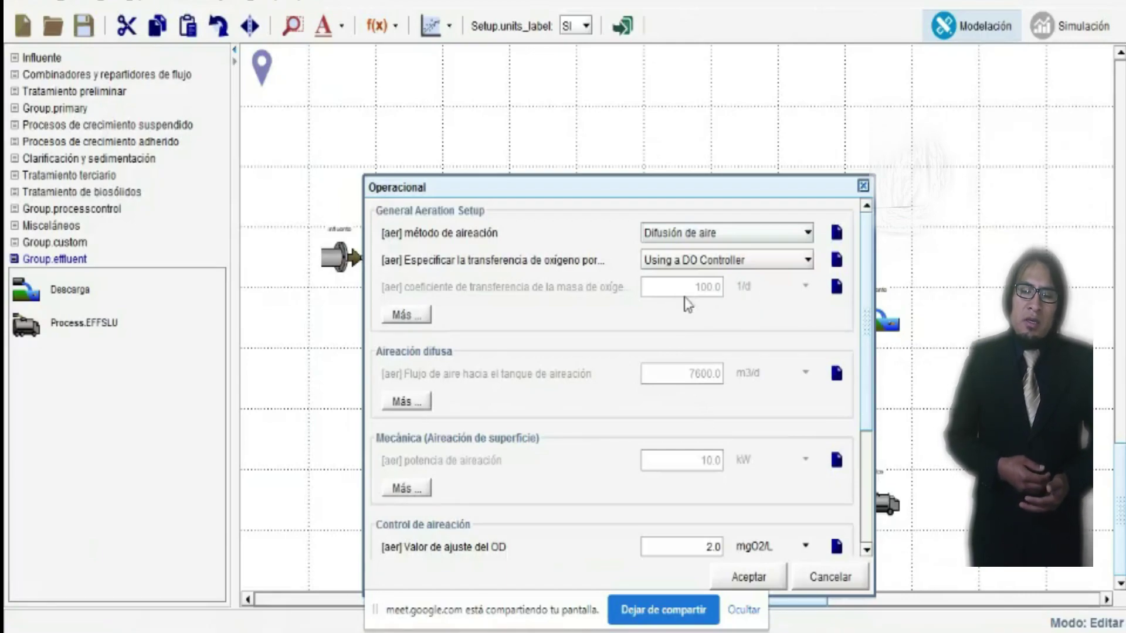
scroll(755, 431, "down", 3)
scroll(756, 432, "down", 1)
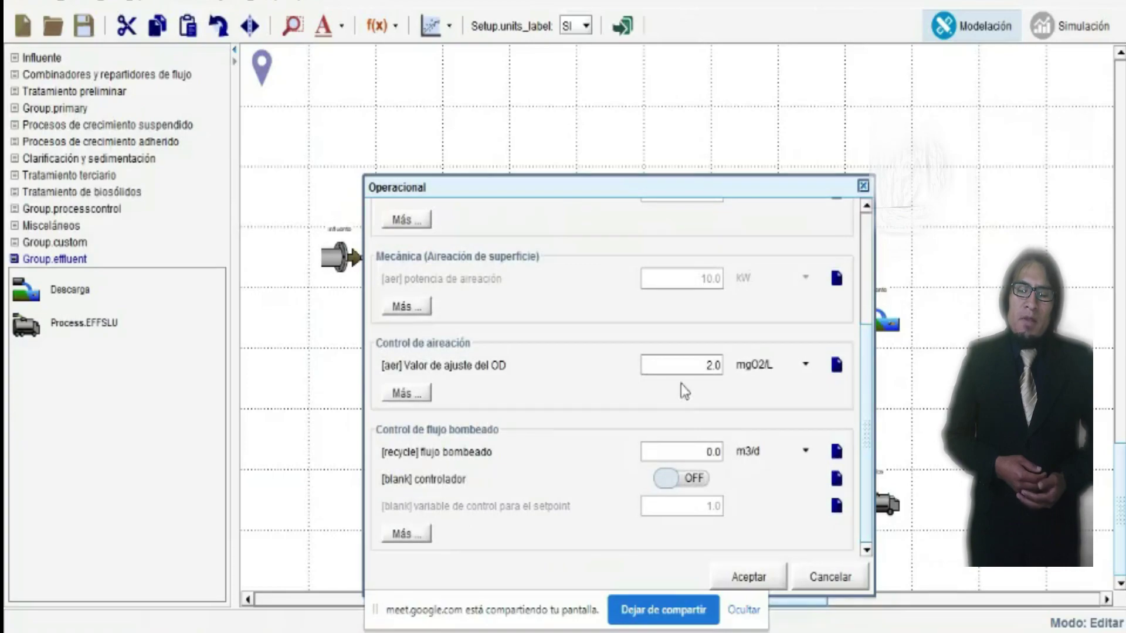
double_click(695, 452)
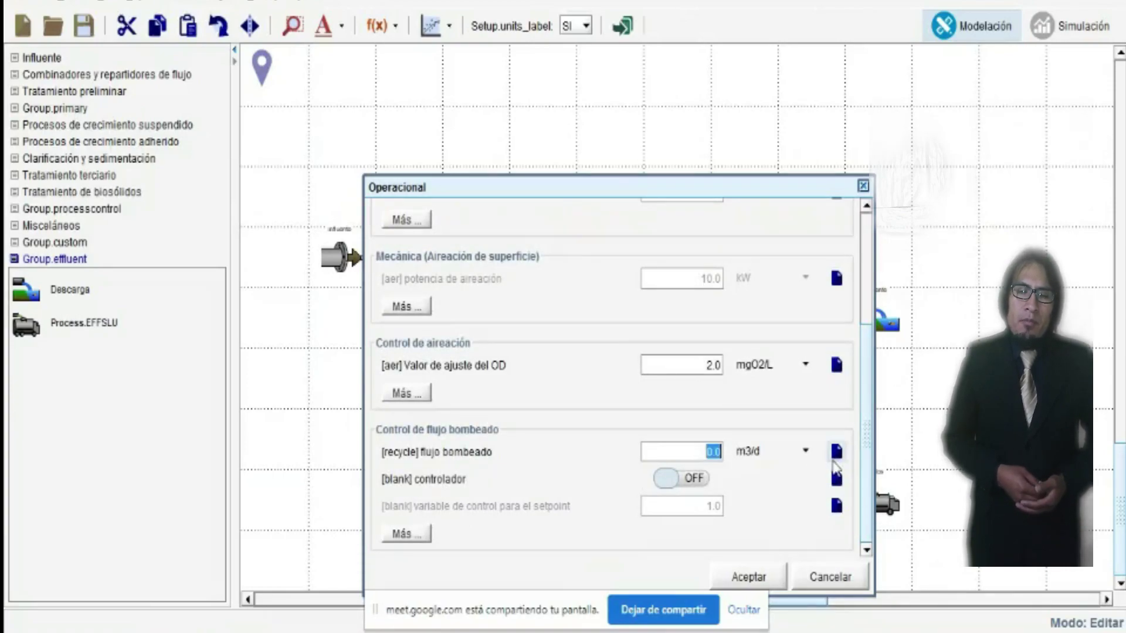
type("5000")
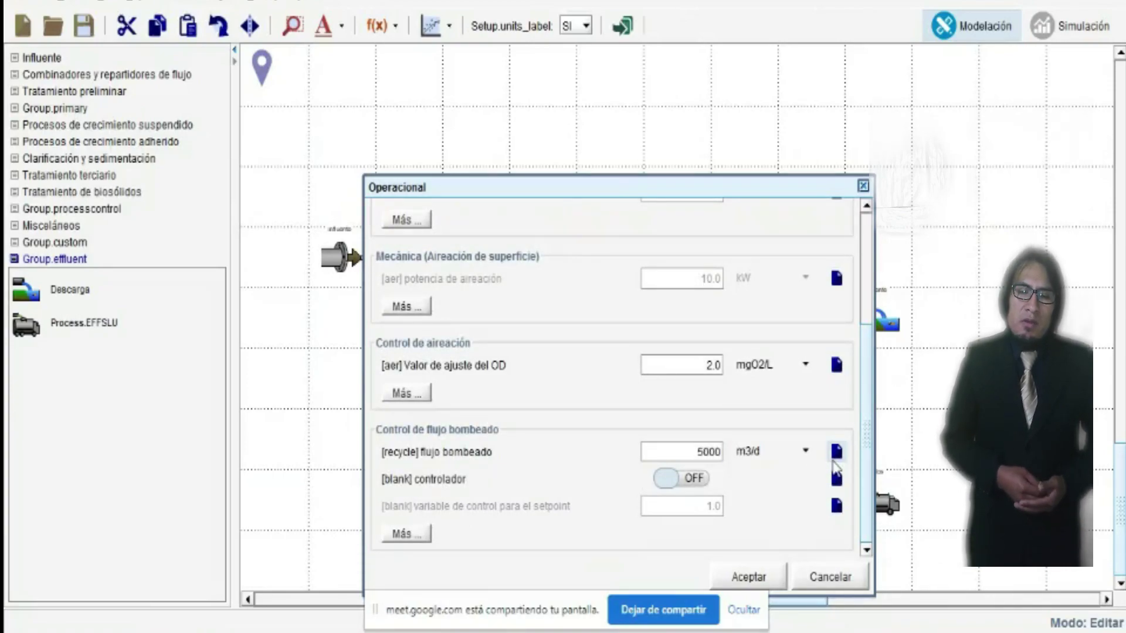
key("Return")
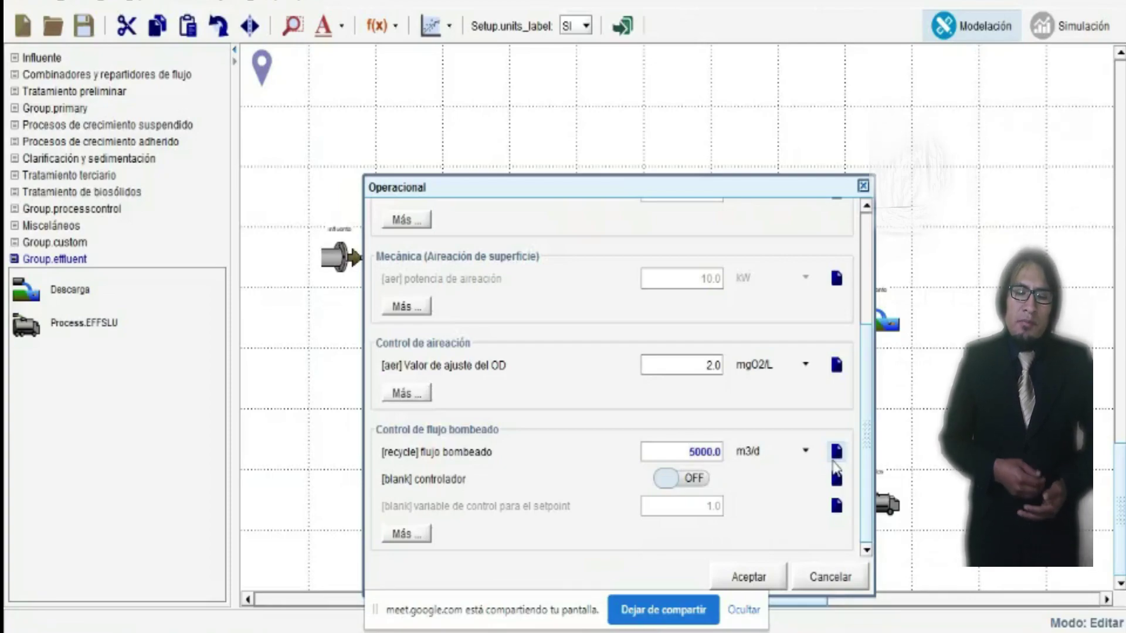
left_click(756, 579)
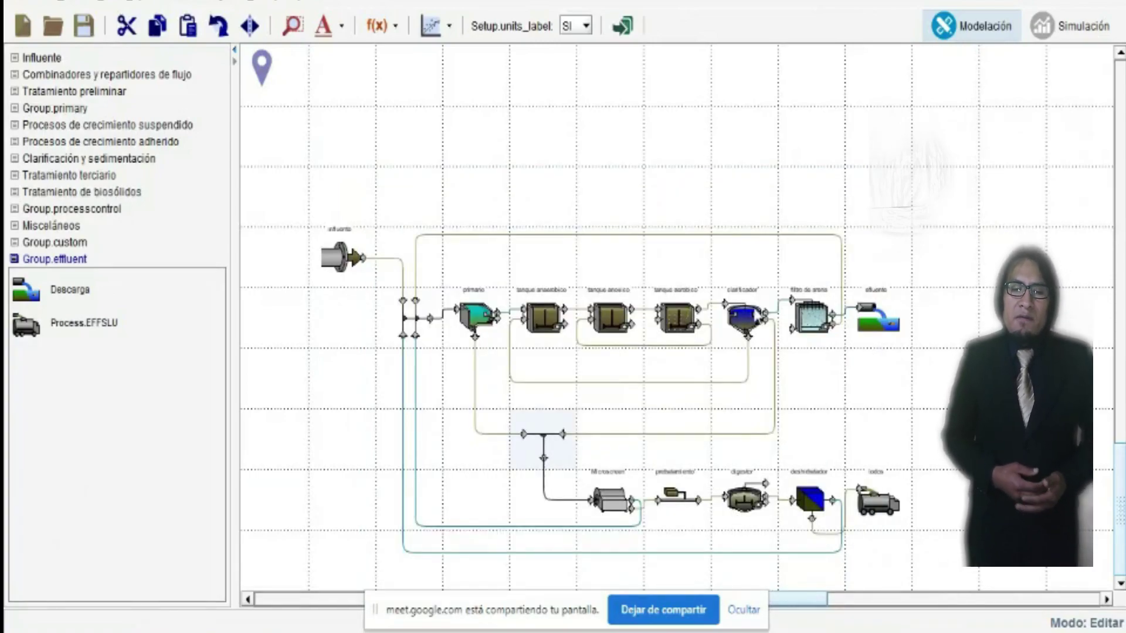
In the clarifier's operational parameters, enable proportional recirculation for the ras stream and make it proportional to the stream "water"
right_click(746, 316)
mouse_move(821, 364)
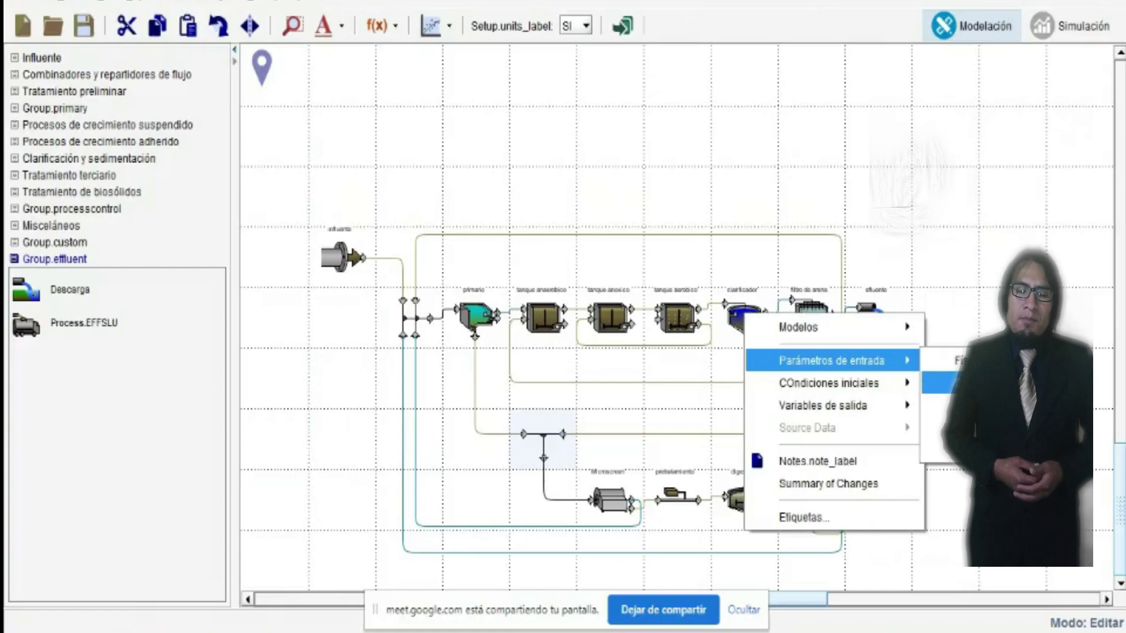
left_click(938, 382)
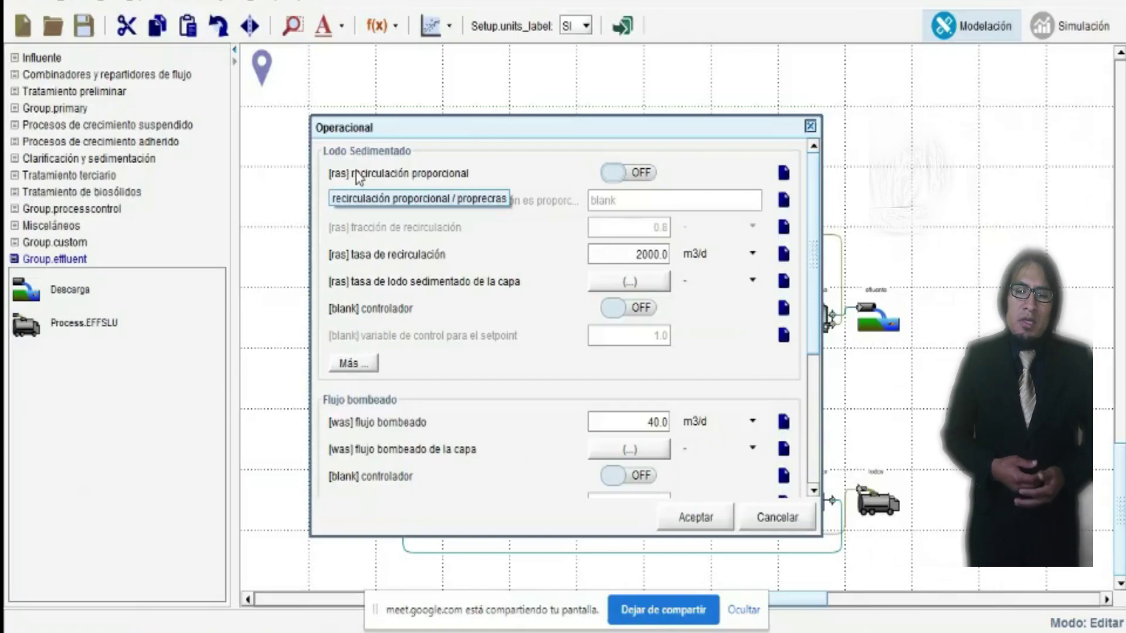
left_click(613, 173)
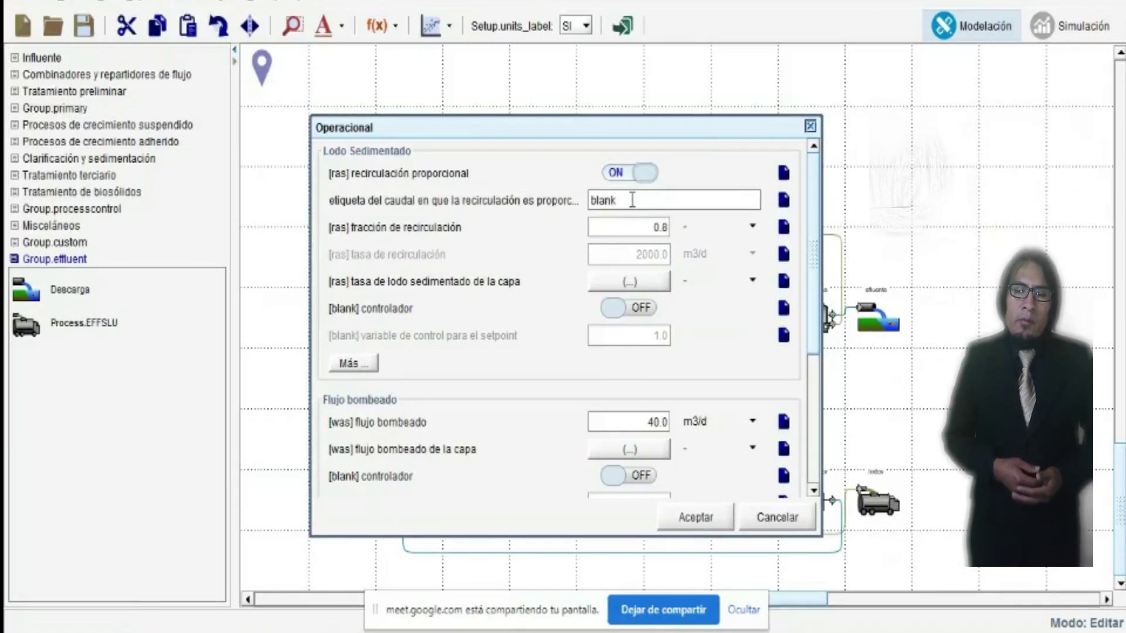
double_click(618, 200)
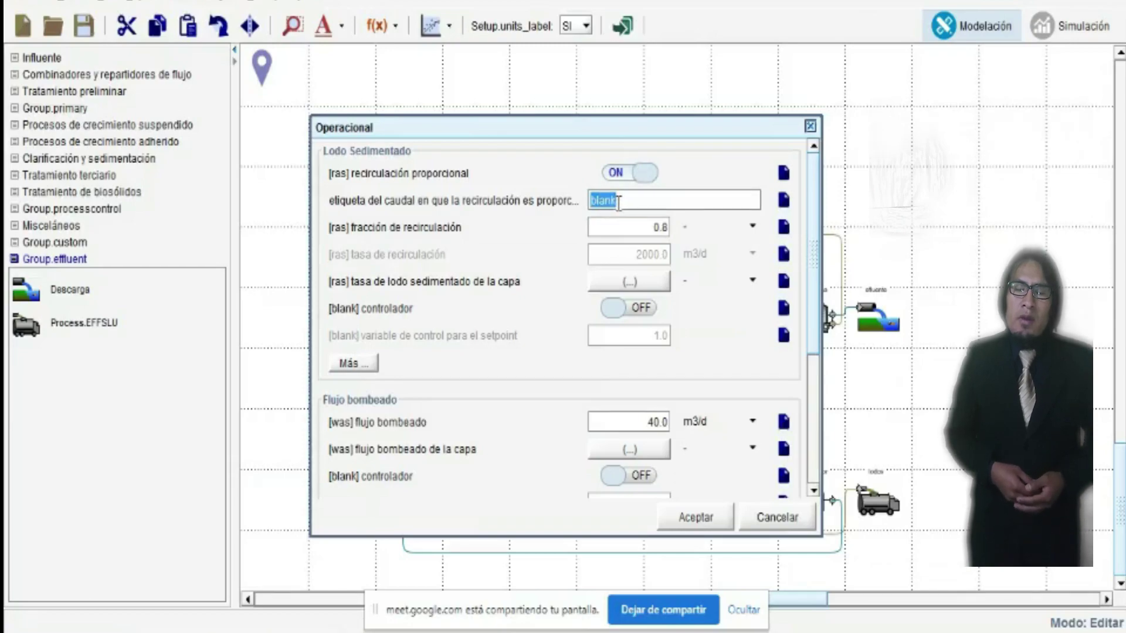
type("water")
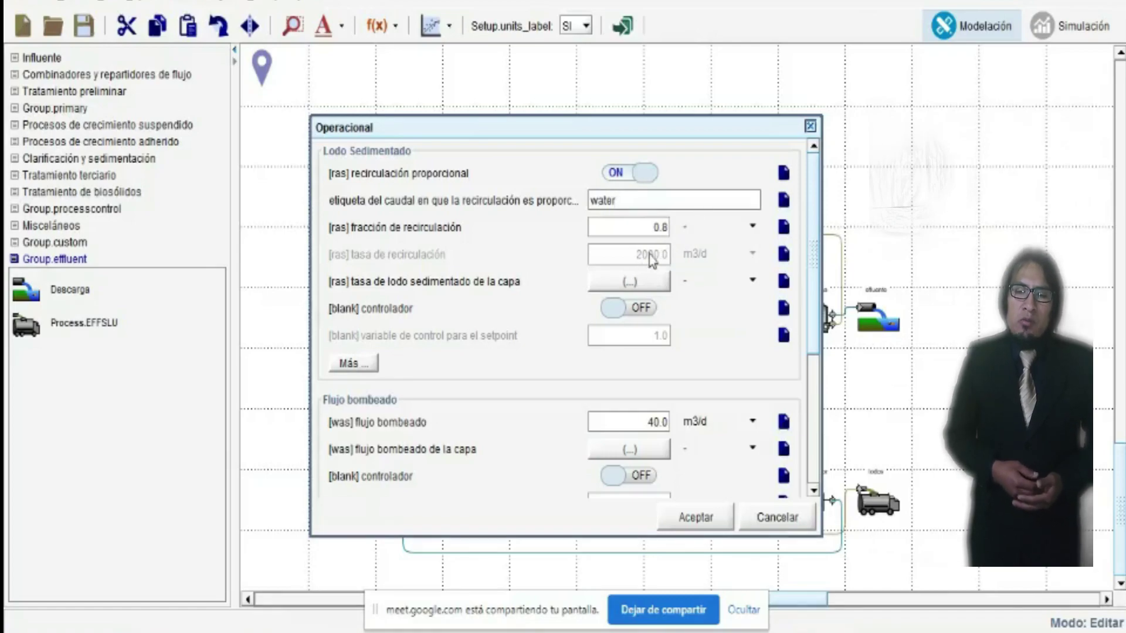
Set the clarifier's ras recirculation fraction to 1 and turn on the settled sludge controller
double_click(655, 228)
type("1")
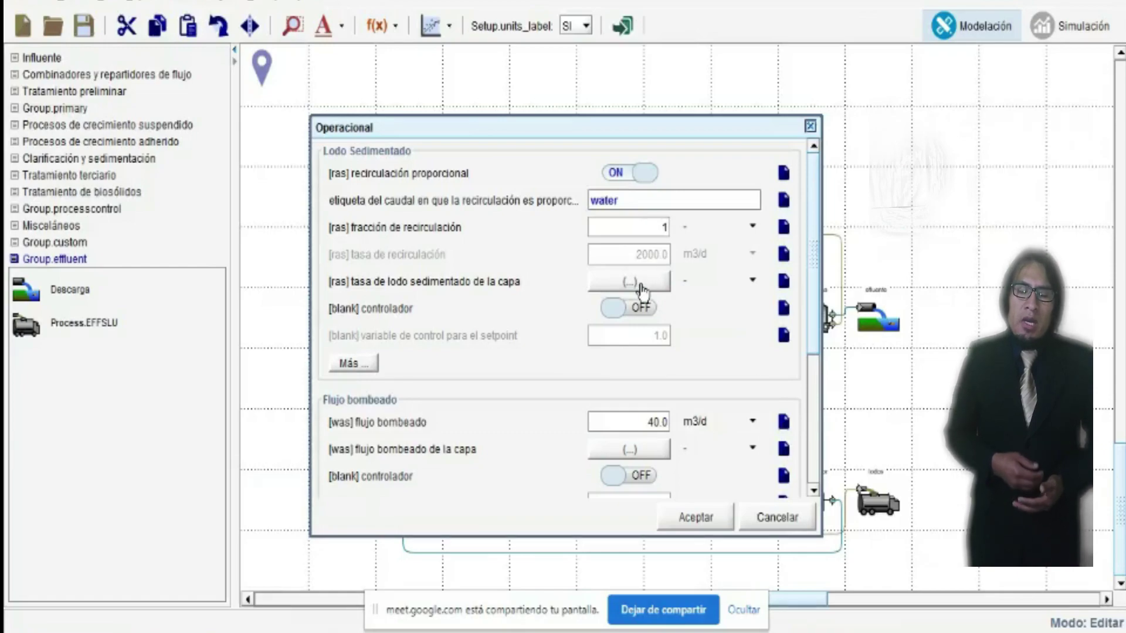
left_click(620, 309)
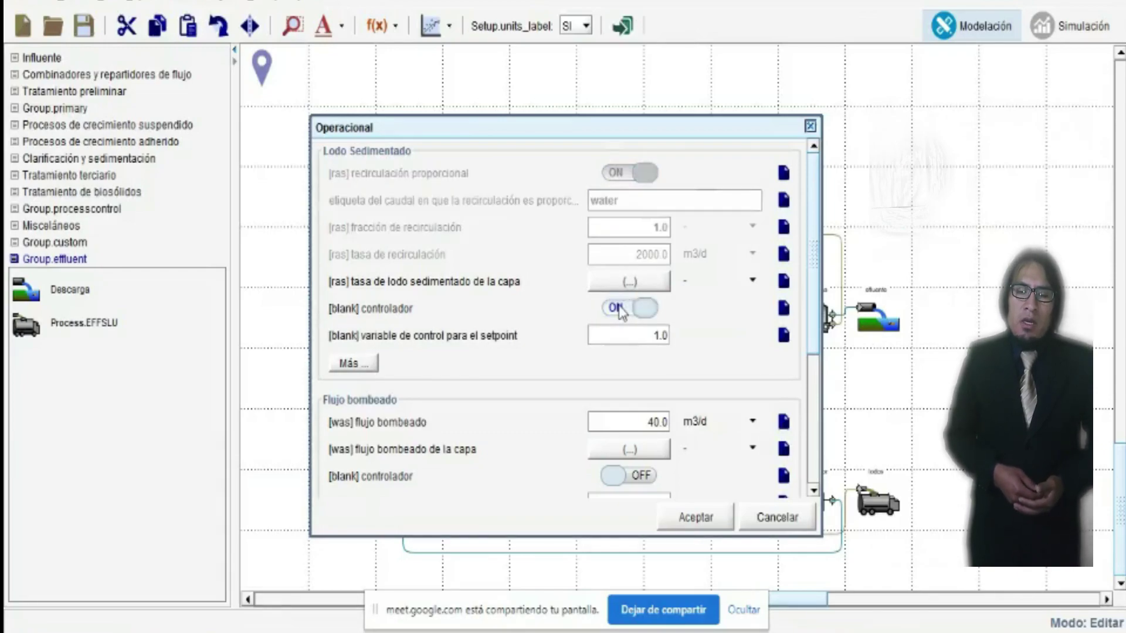
Set the settled sludge controller's setpoint to 0.5, turn off the controller's effect on the control variable in its extra settings, and accept them
double_click(643, 336)
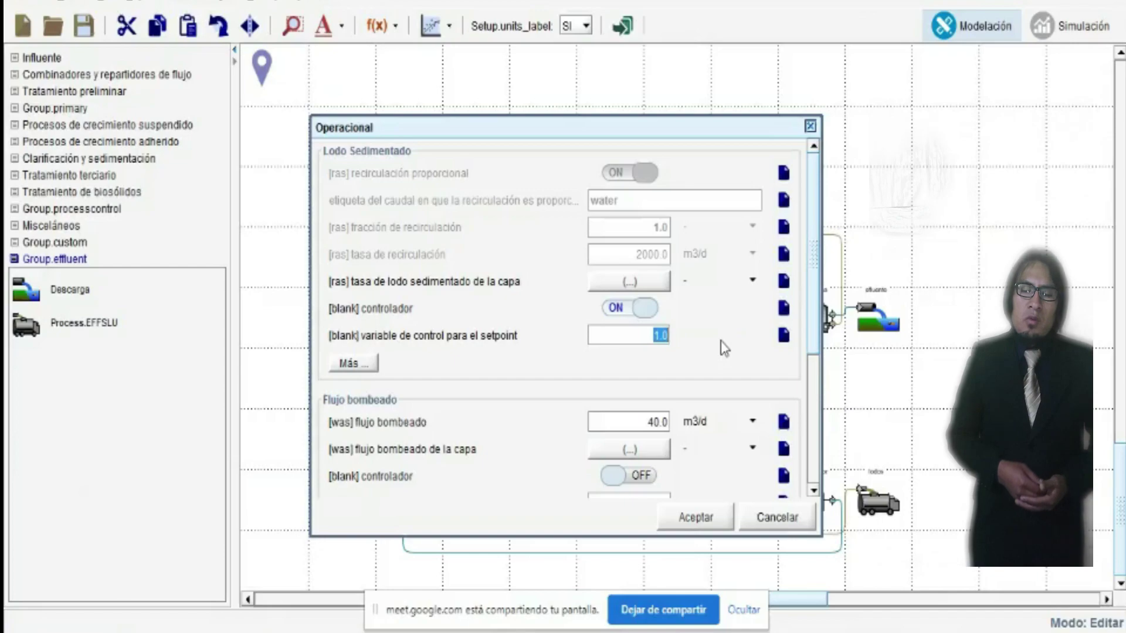
type("0")
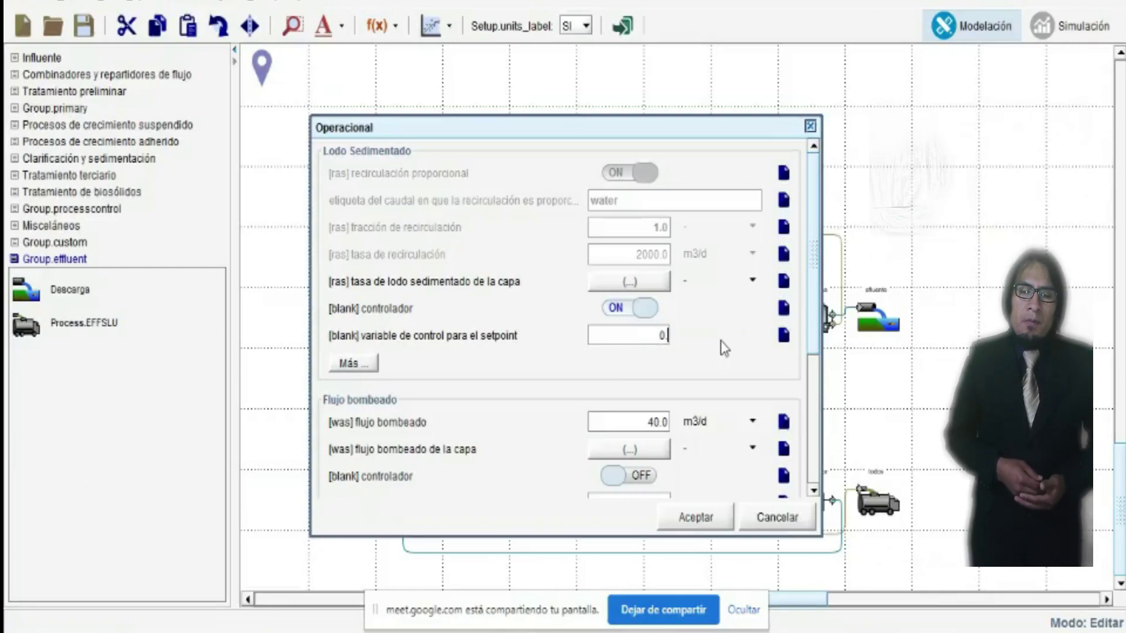
type(".5")
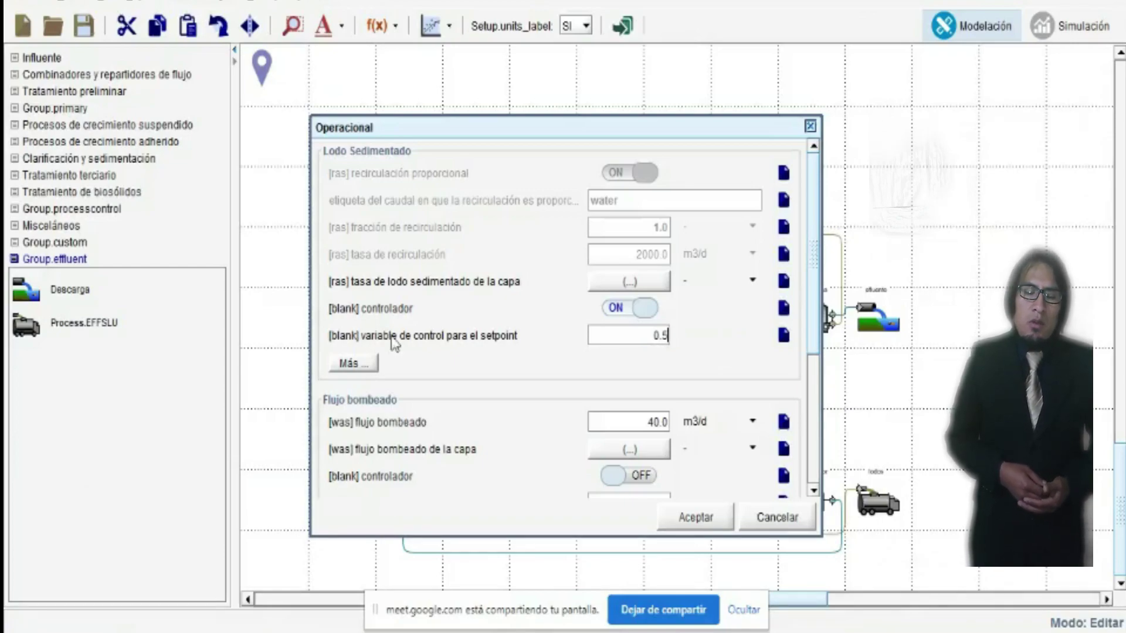
left_click(352, 364)
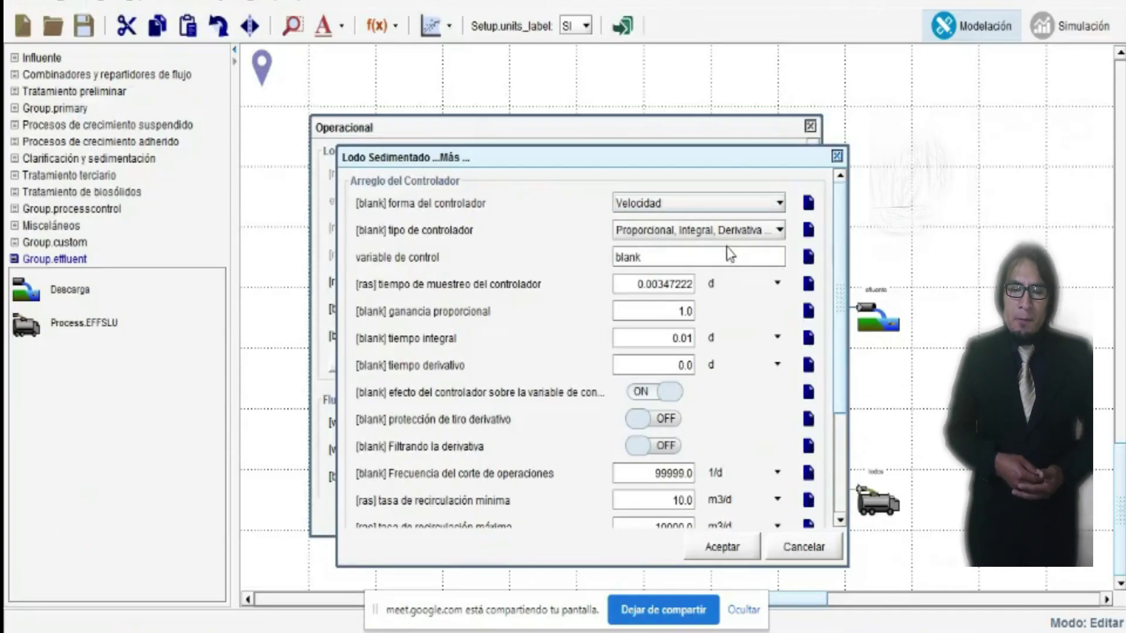
left_click(668, 397)
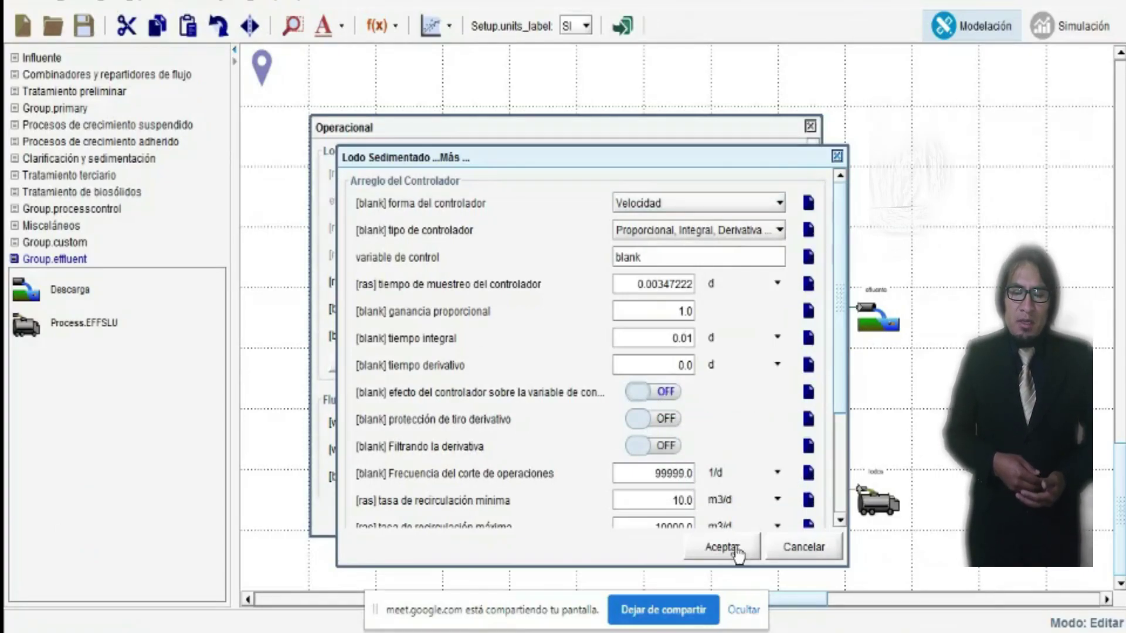
left_click(735, 553)
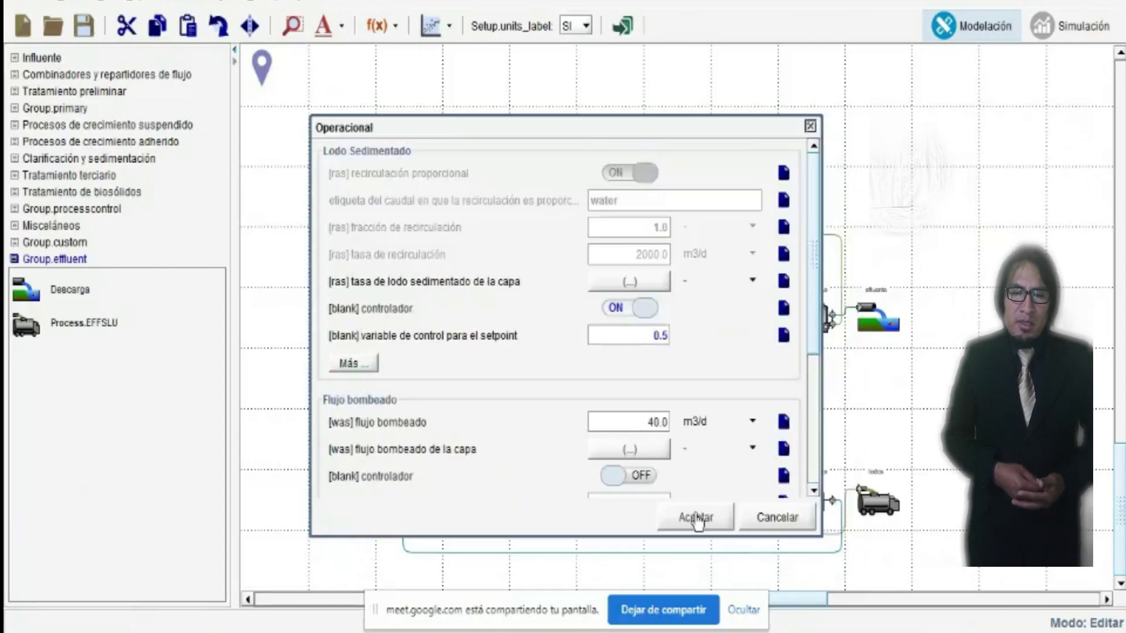
Turn off the clarifier's settled sludge controller and the proportional recirculation of the ras stream
left_click(647, 316)
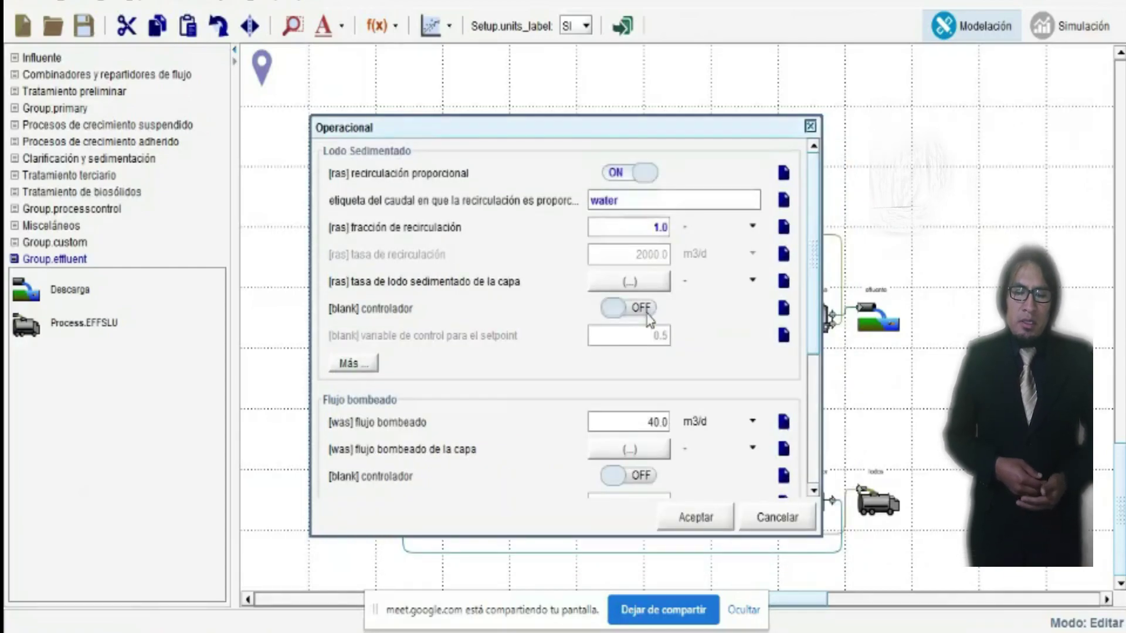
left_click(647, 173)
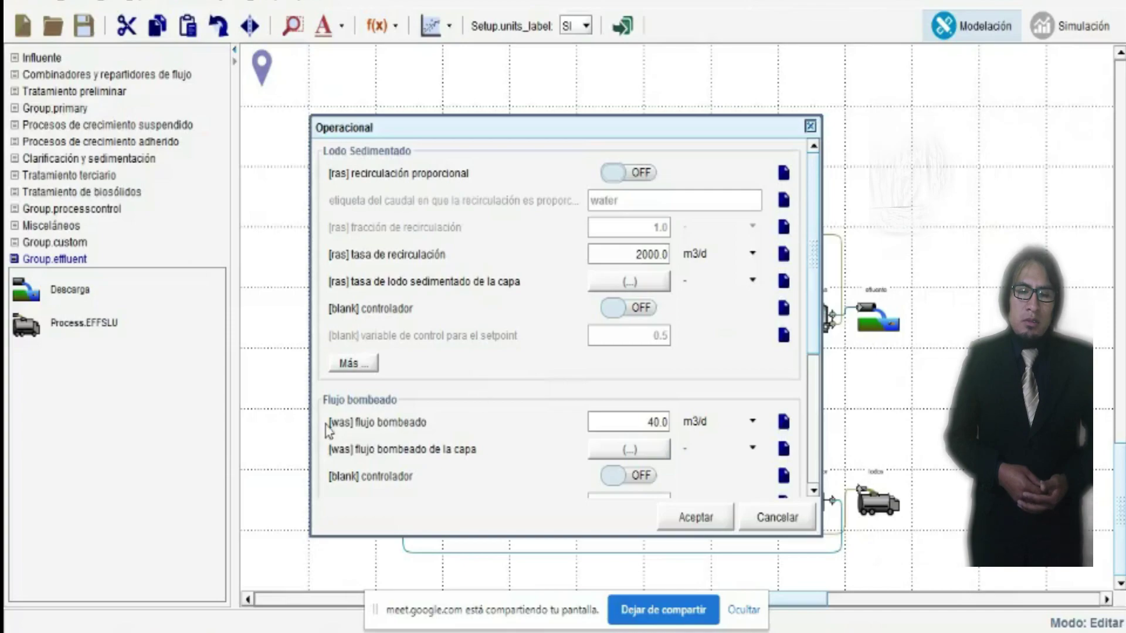
Turn on the controller for the clarifier's was pumped flow and set its control variable setpoint to 2500
left_click(613, 475)
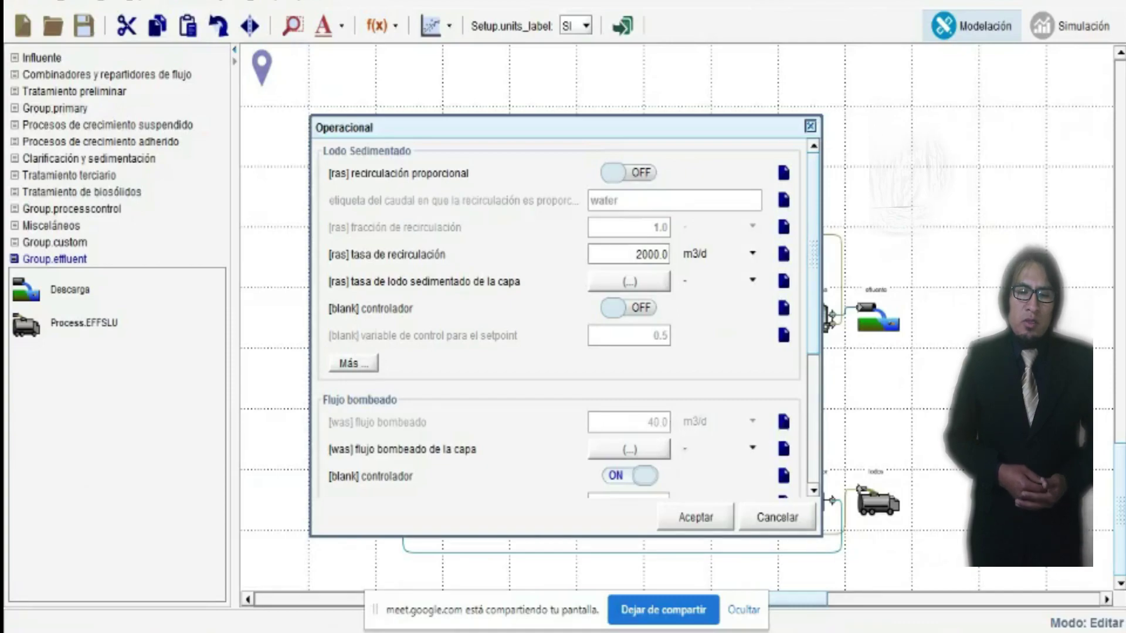
scroll(645, 434, "down", 3)
left_click(635, 416)
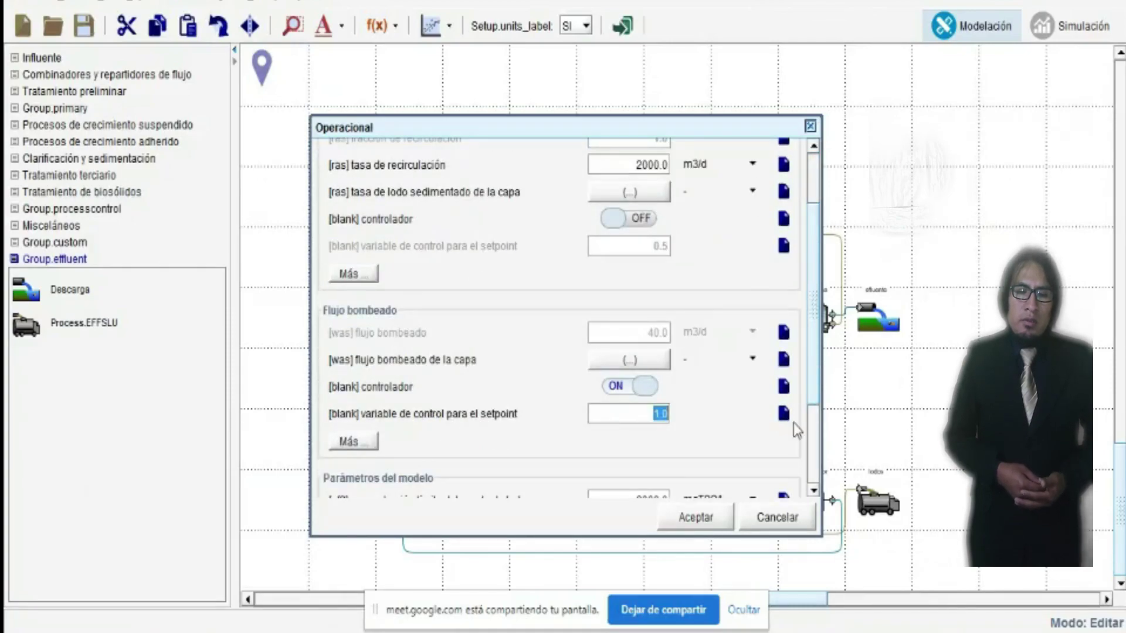
type("2500")
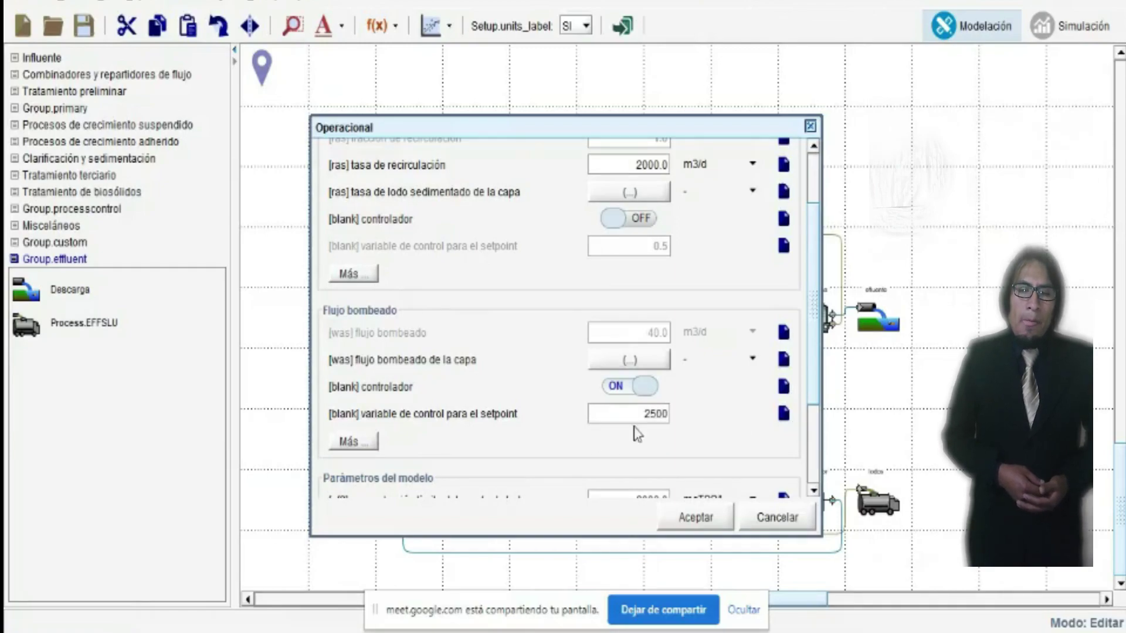
scroll(632, 429, "down", 3)
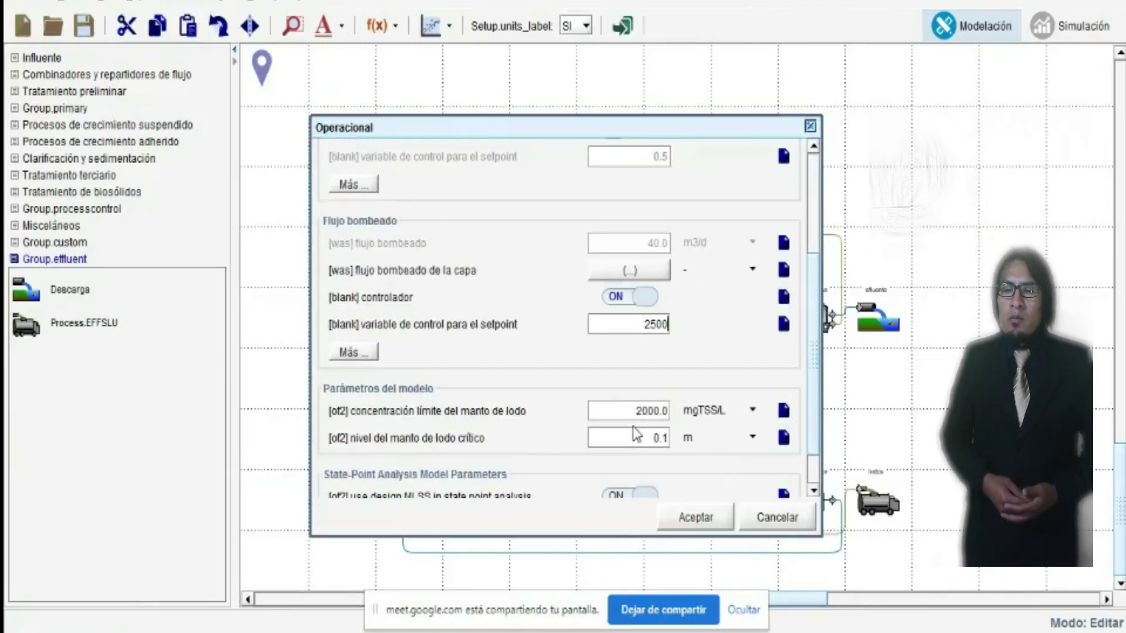
key("Return")
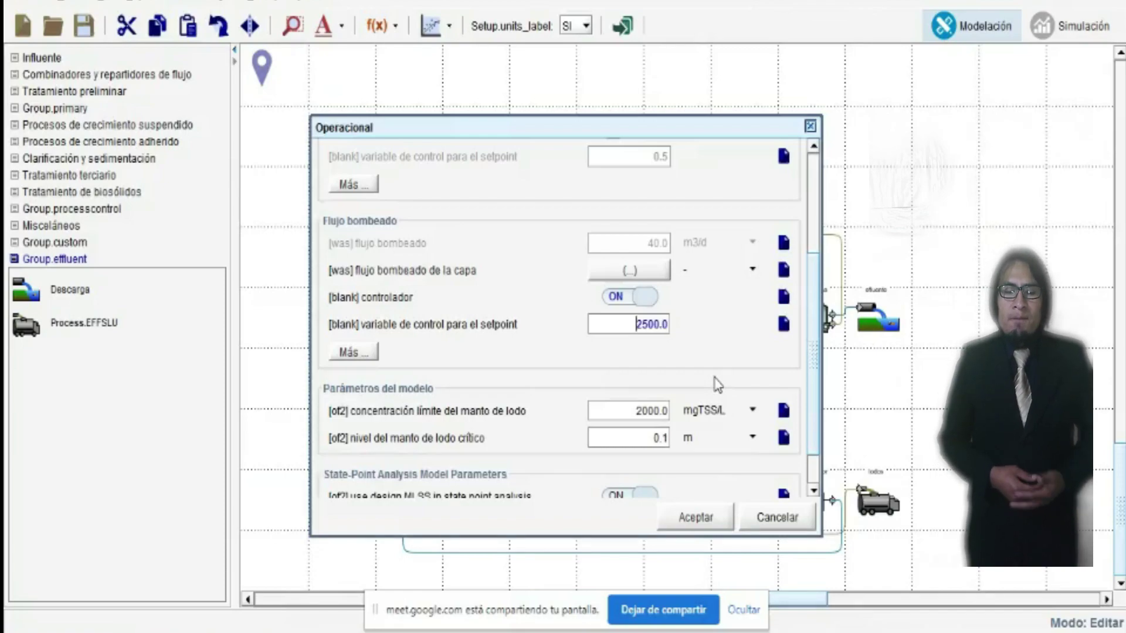
scroll(674, 392, "down", 1)
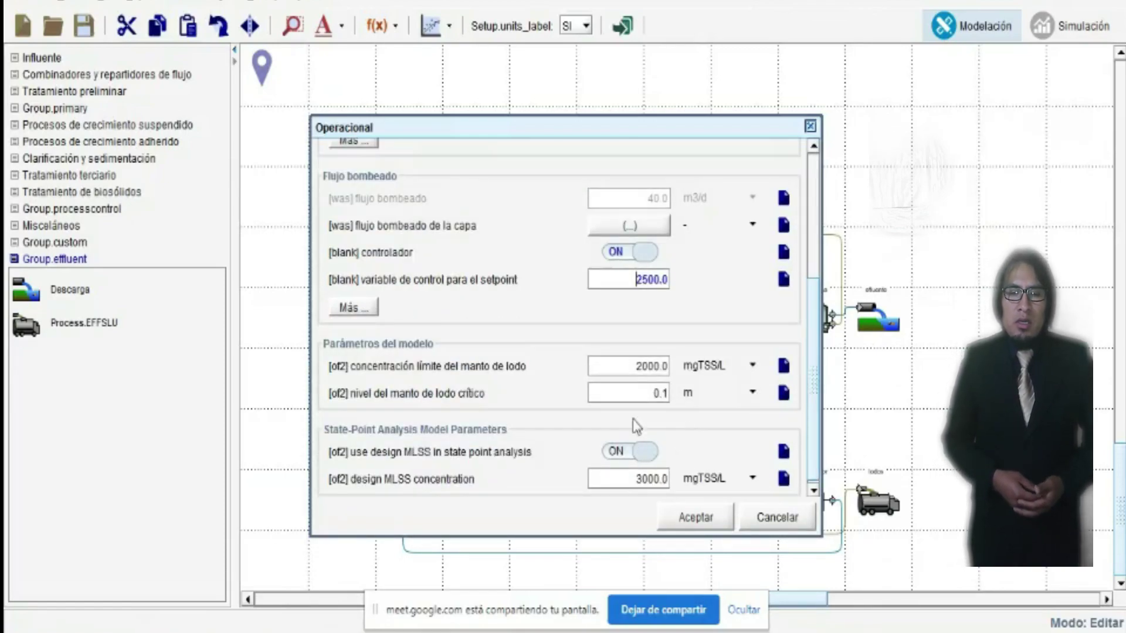
scroll(673, 433, "down", 1)
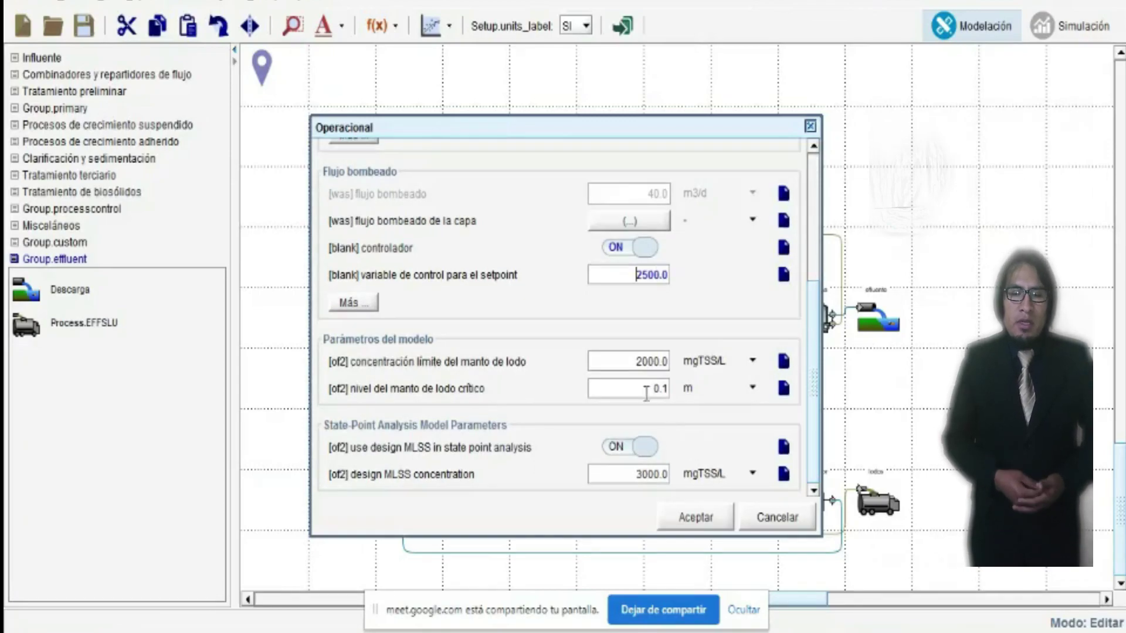
In the pumped flow controller's extra settings, set the control variable to xaer and sampling time to 0.01 d, and turn off the controller effect
left_click(358, 306)
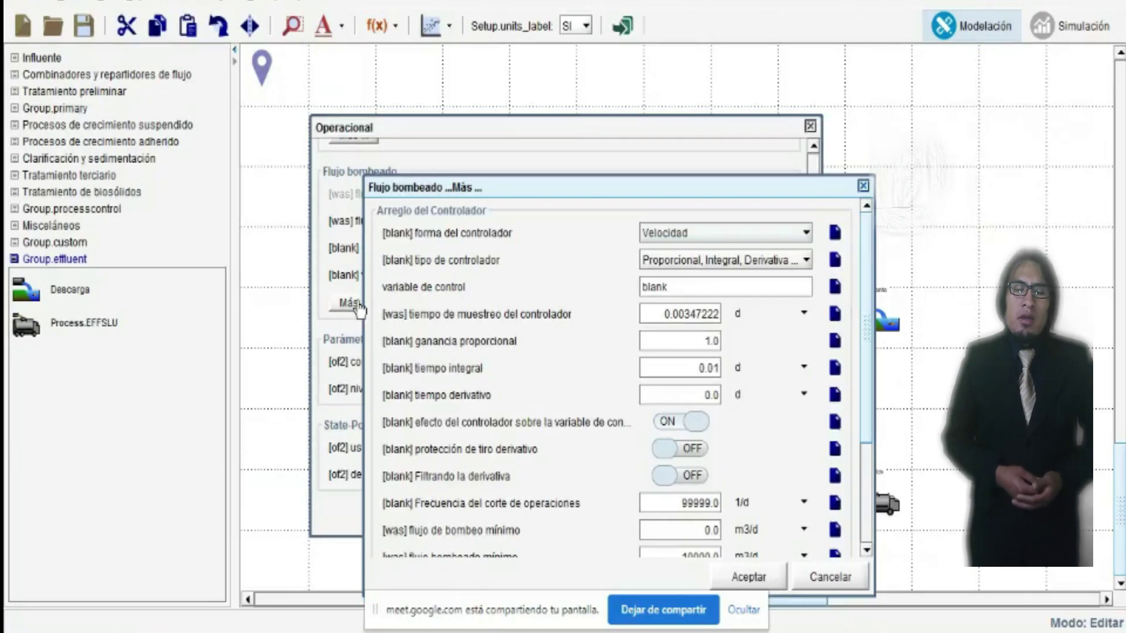
double_click(706, 289)
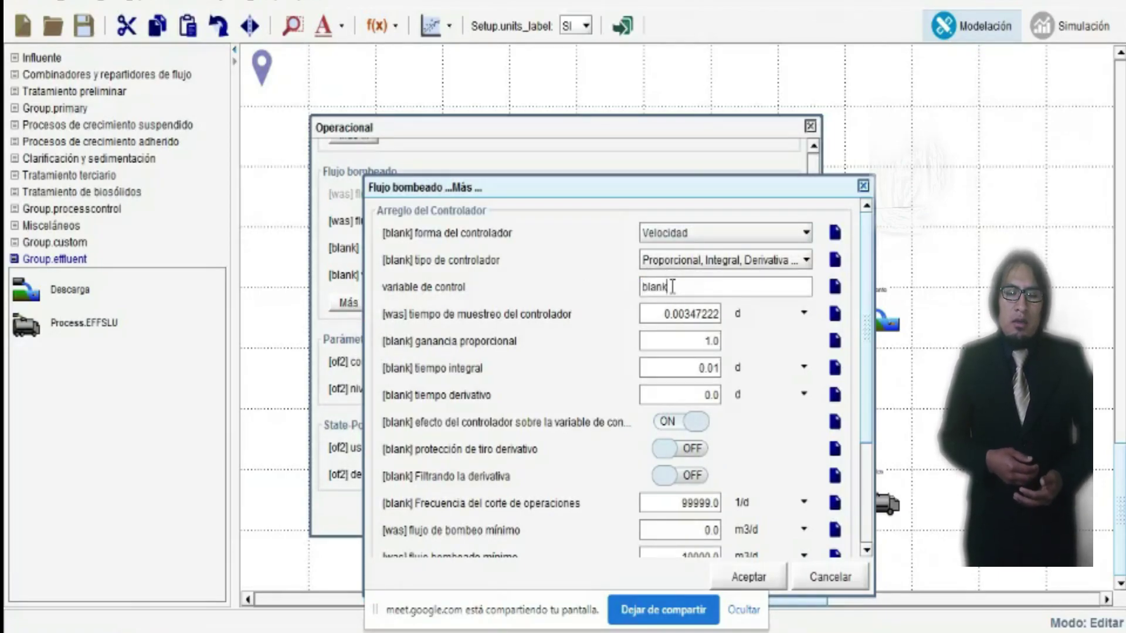
type("xaer")
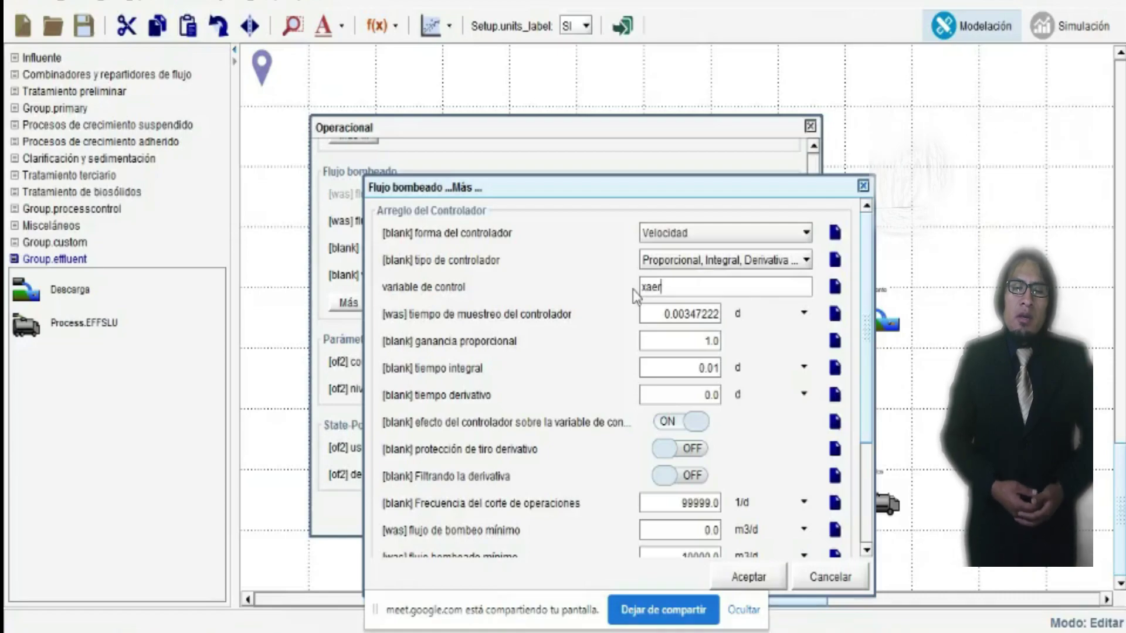
left_click(671, 320)
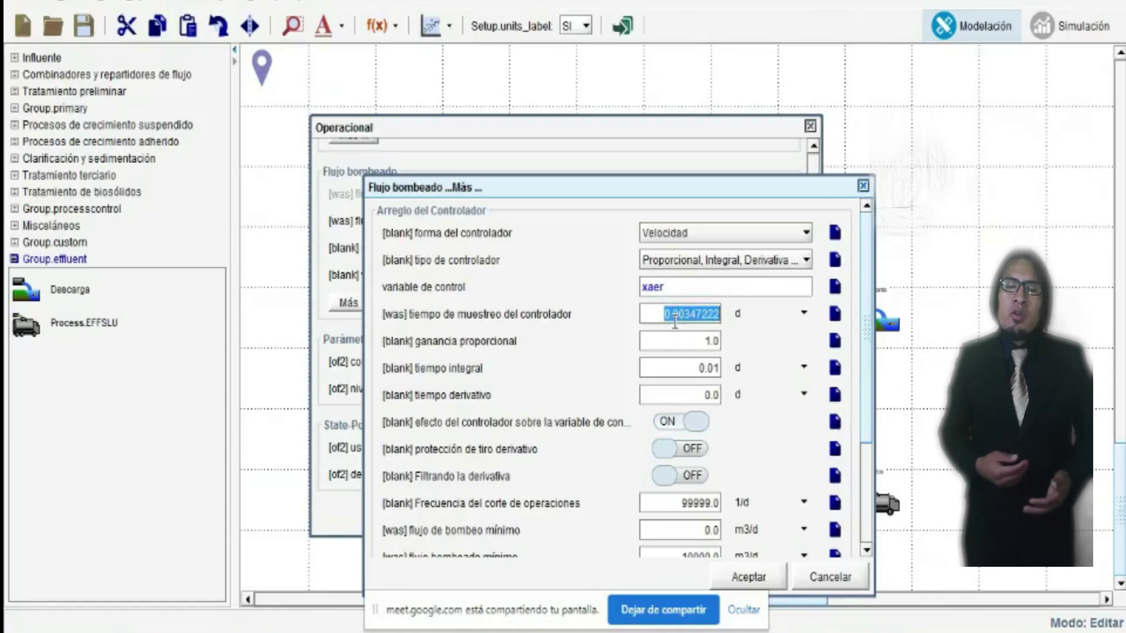
type("0")
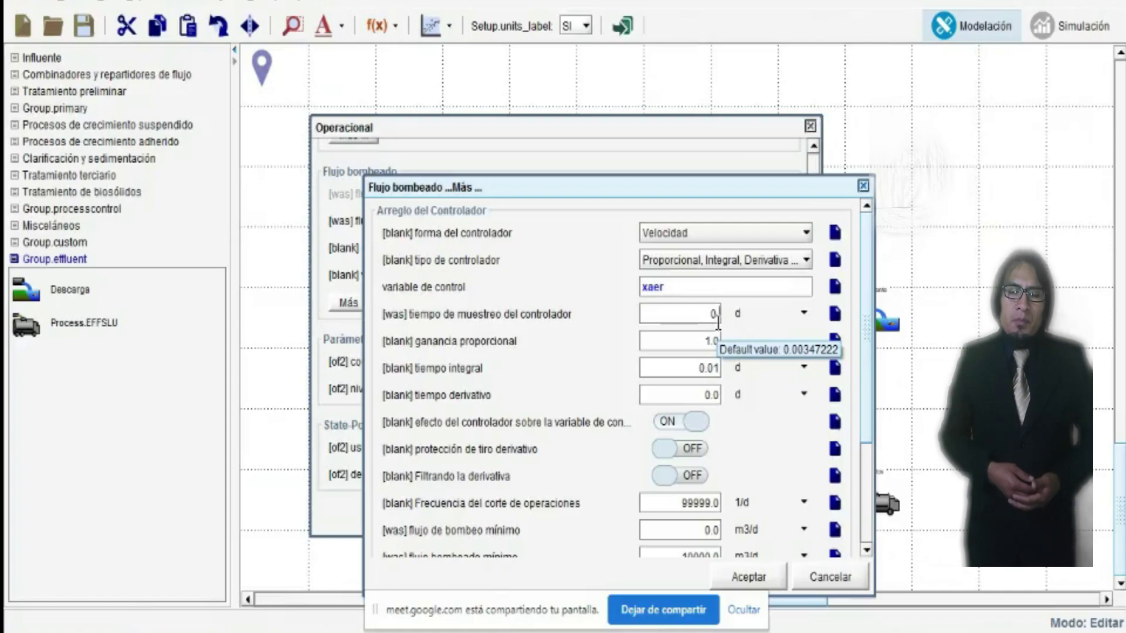
type(".01")
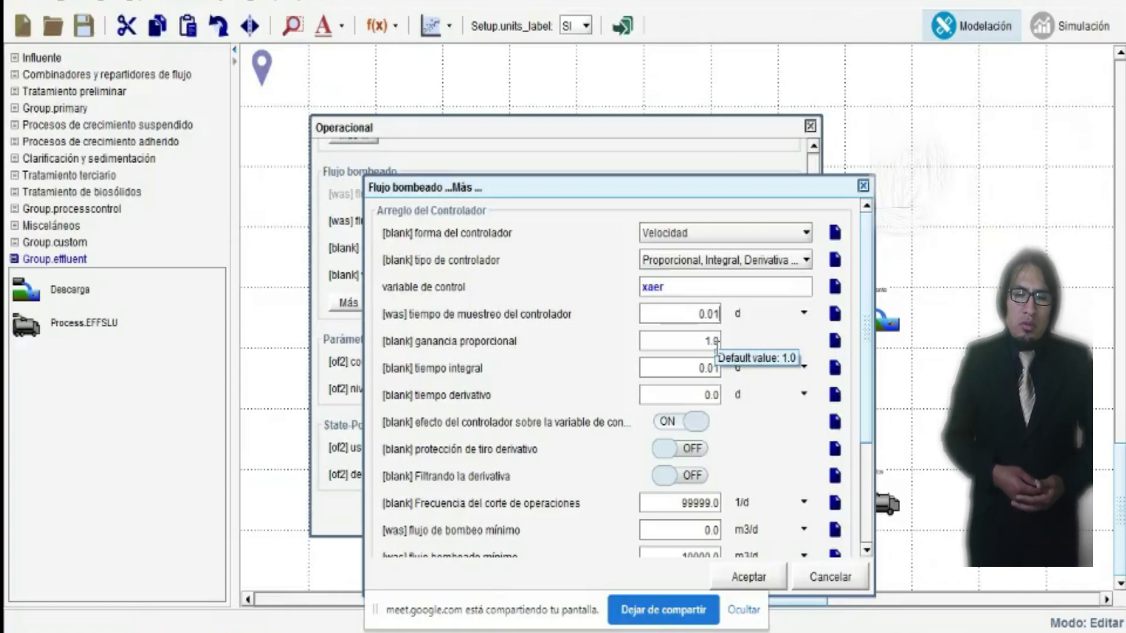
left_click(679, 423)
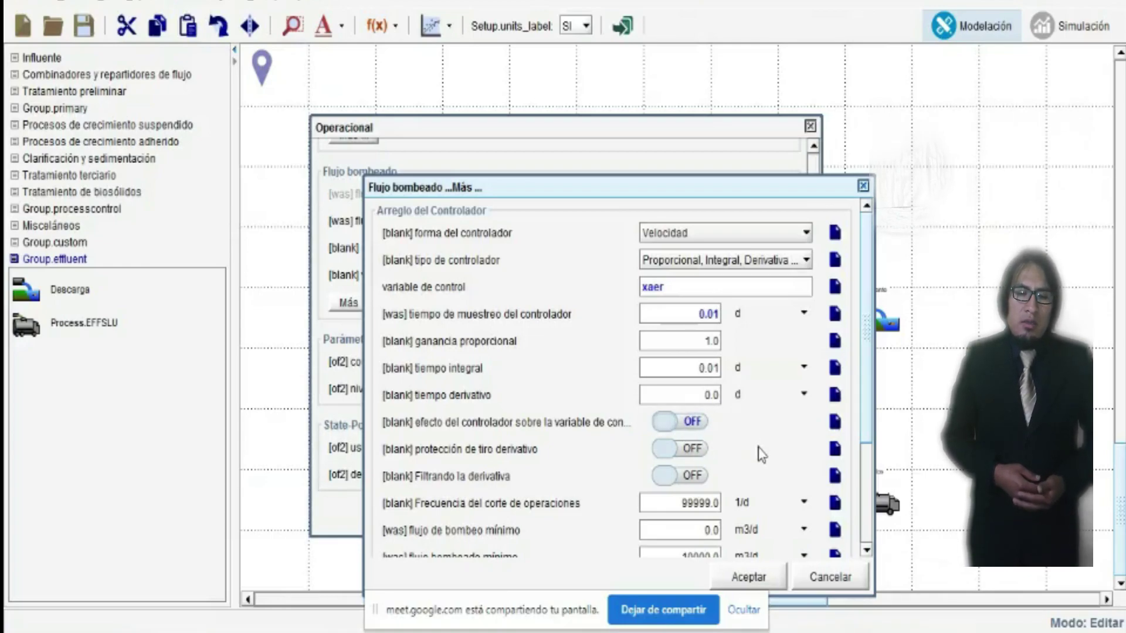
Set the was "flujo de bombeo mínimo" to 25 m3/d and "flujo bombeado mínimo" to 200 m3/d, and accept the controller settings
scroll(721, 471, "down", 3)
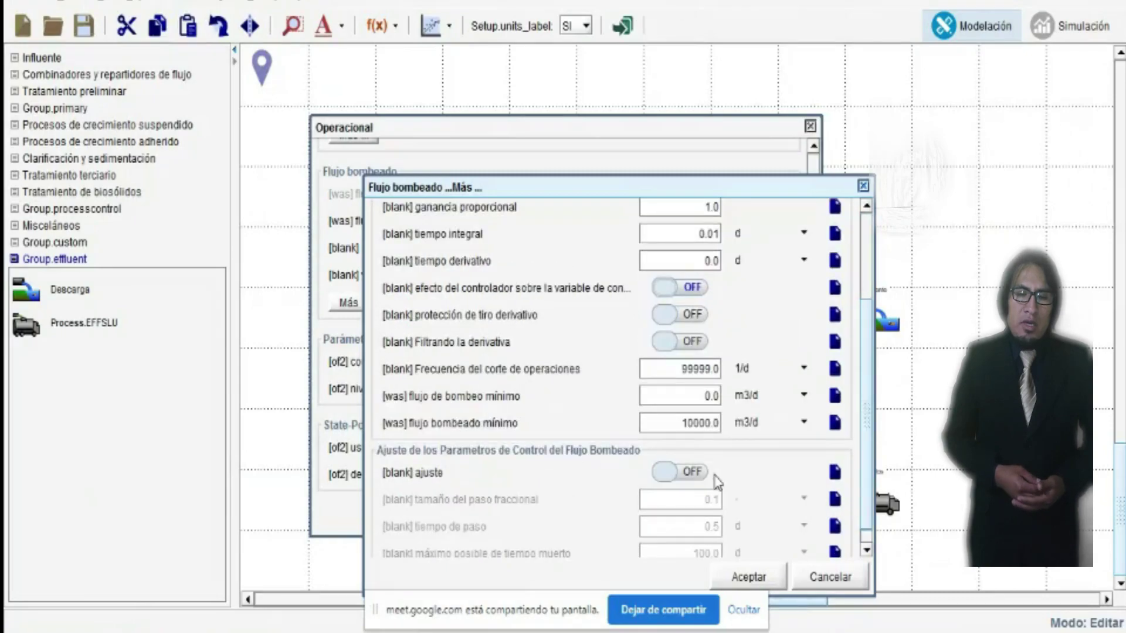
double_click(700, 392)
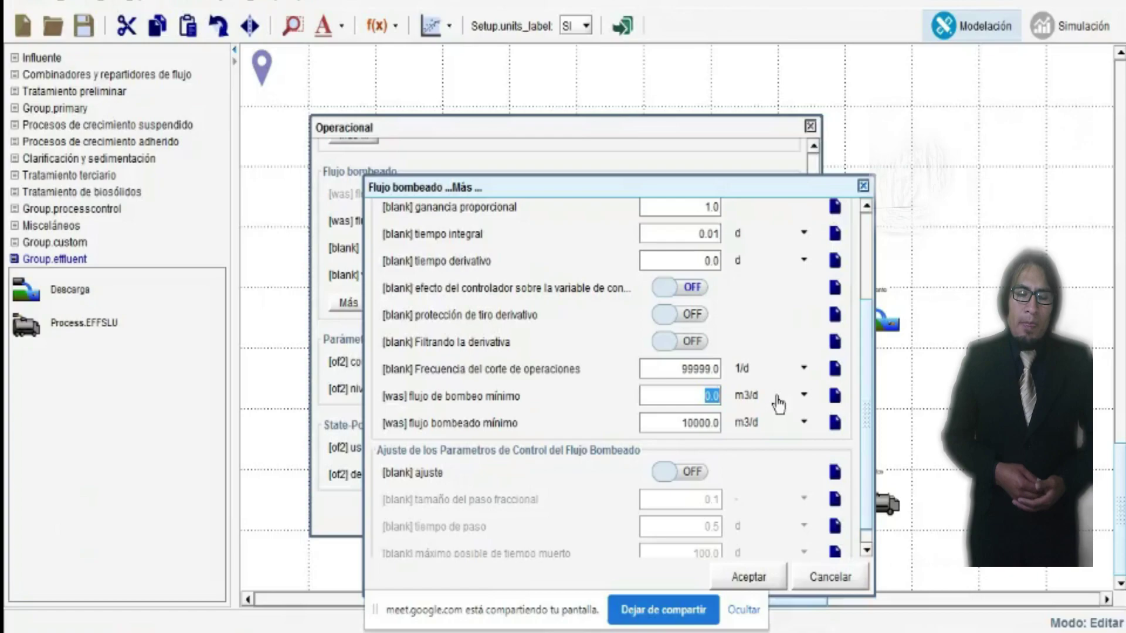
type("25")
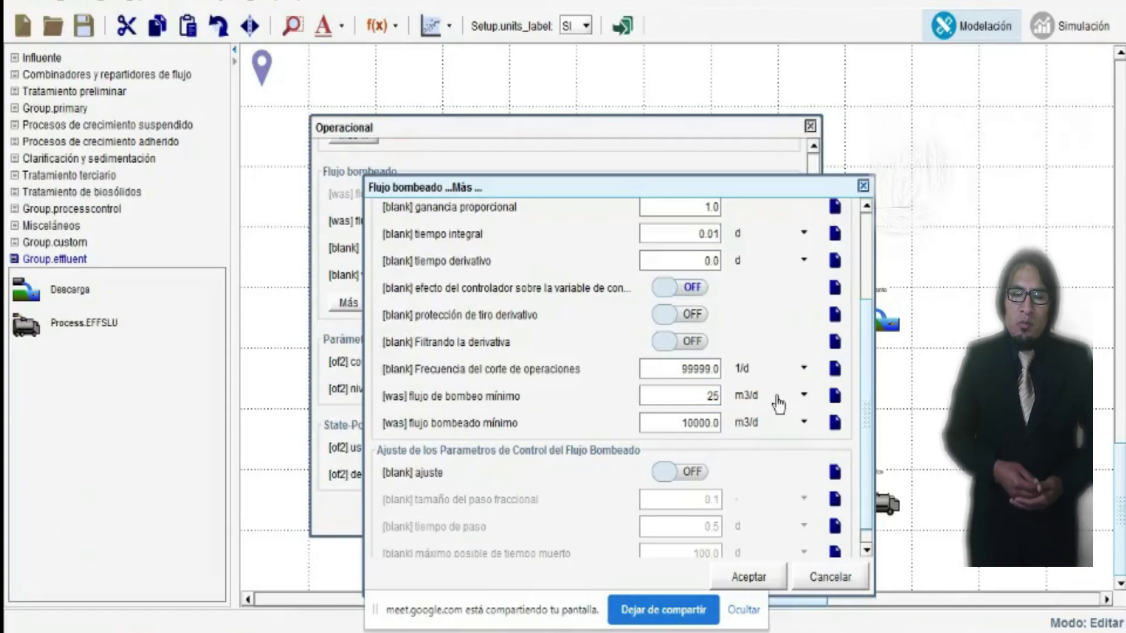
key("Return")
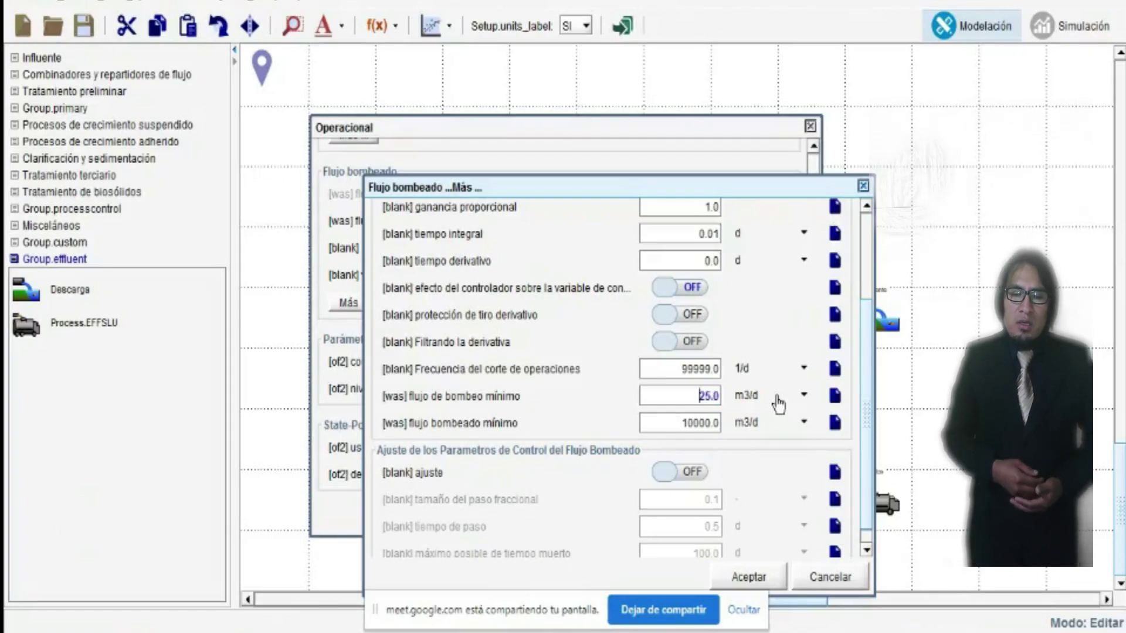
double_click(678, 423)
type("200")
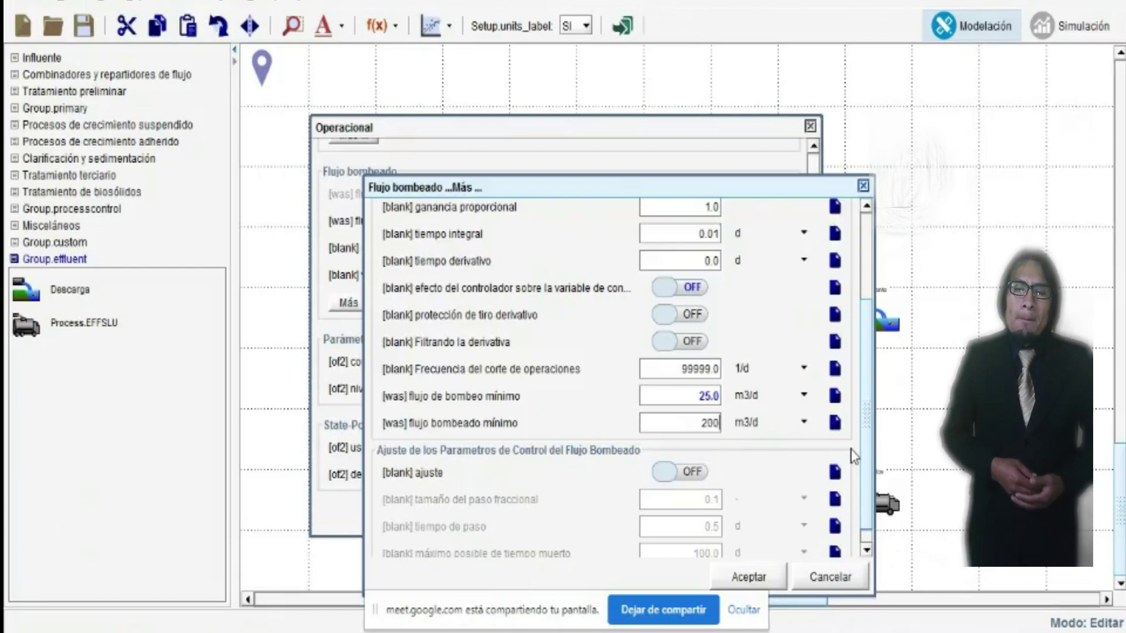
scroll(847, 457, "down", 1)
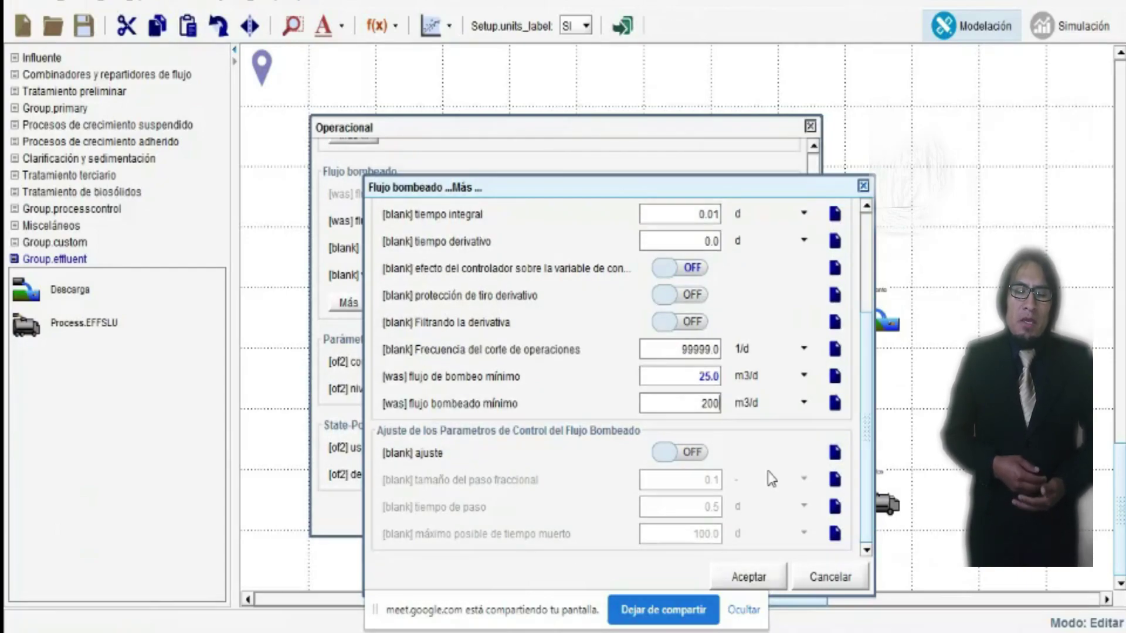
key("Return")
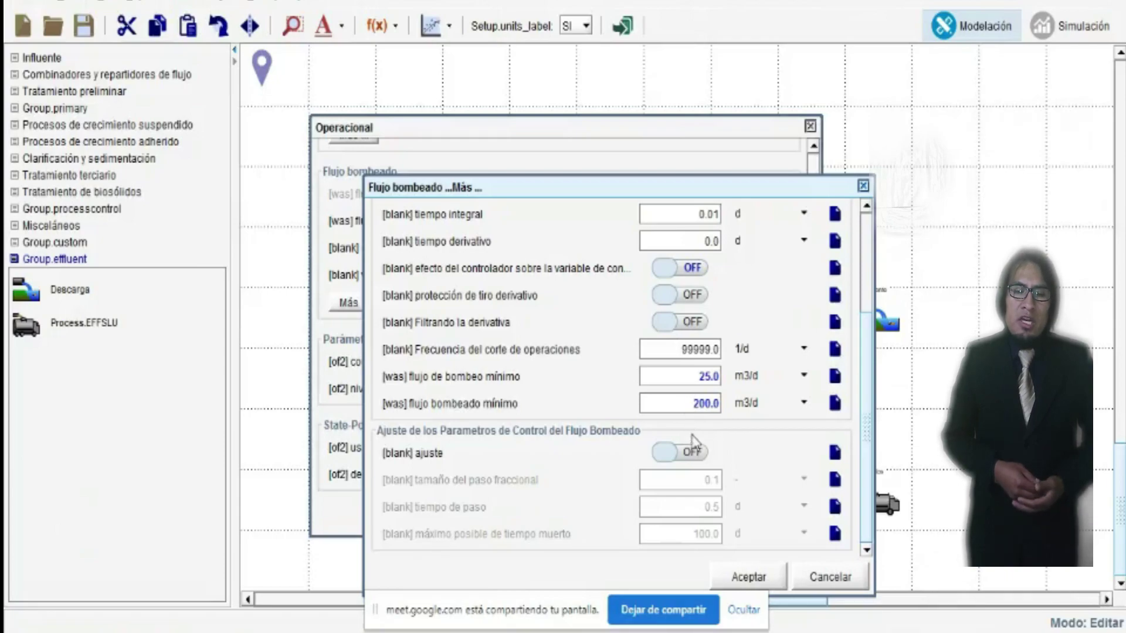
left_click(757, 581)
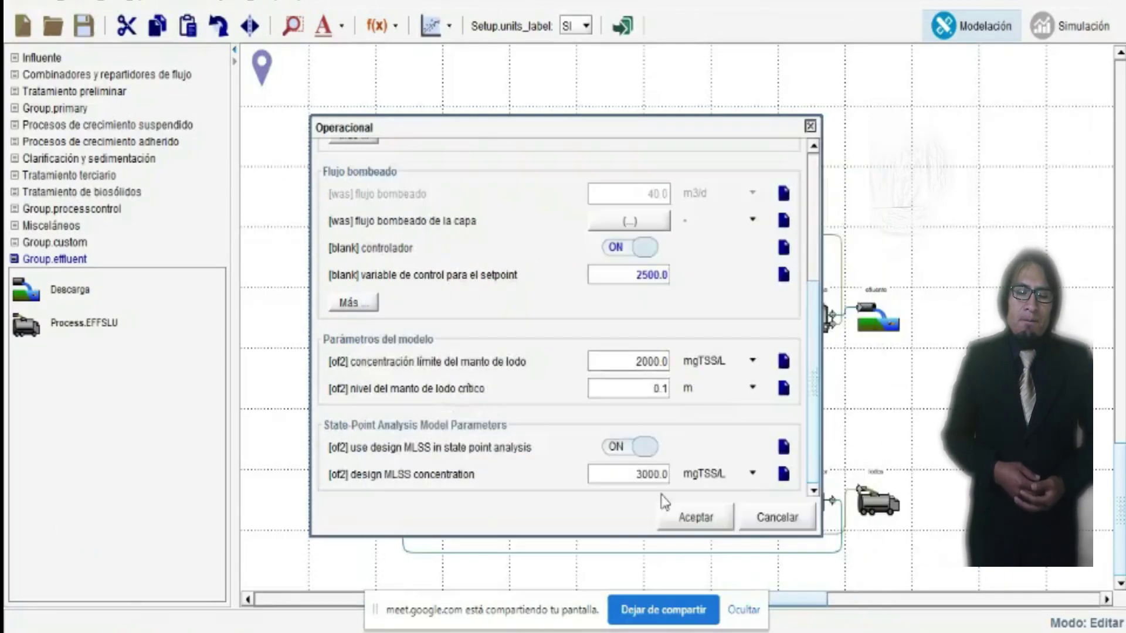
Toggle the use of design MLSS in state point analysis off and back on, and accept the clarifier's operational parameters
left_click(642, 448)
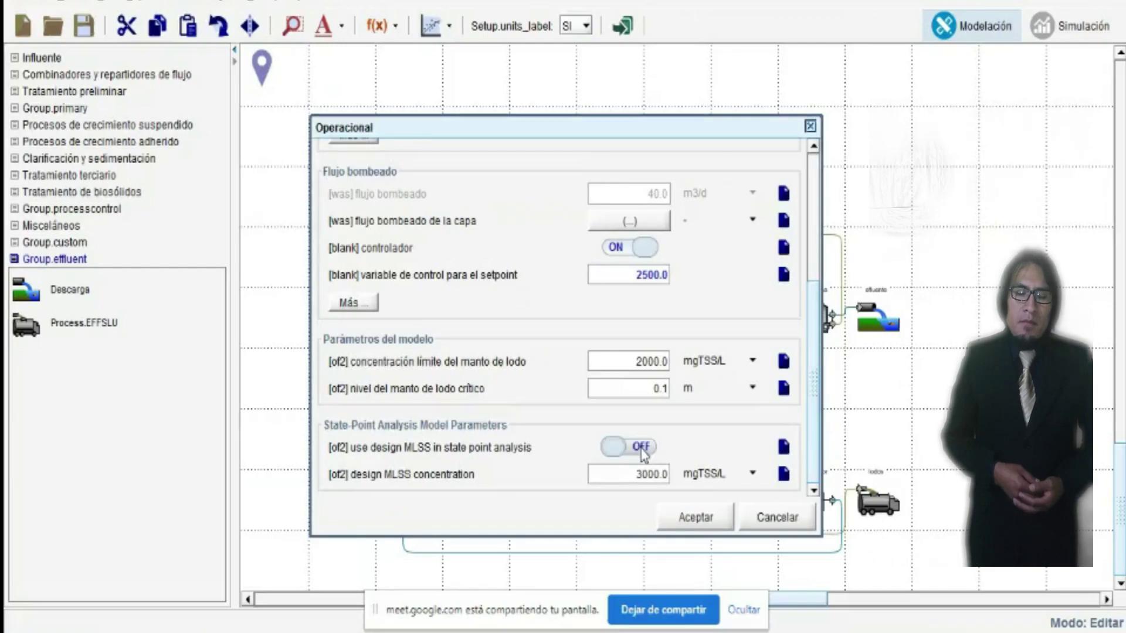
left_click(641, 448)
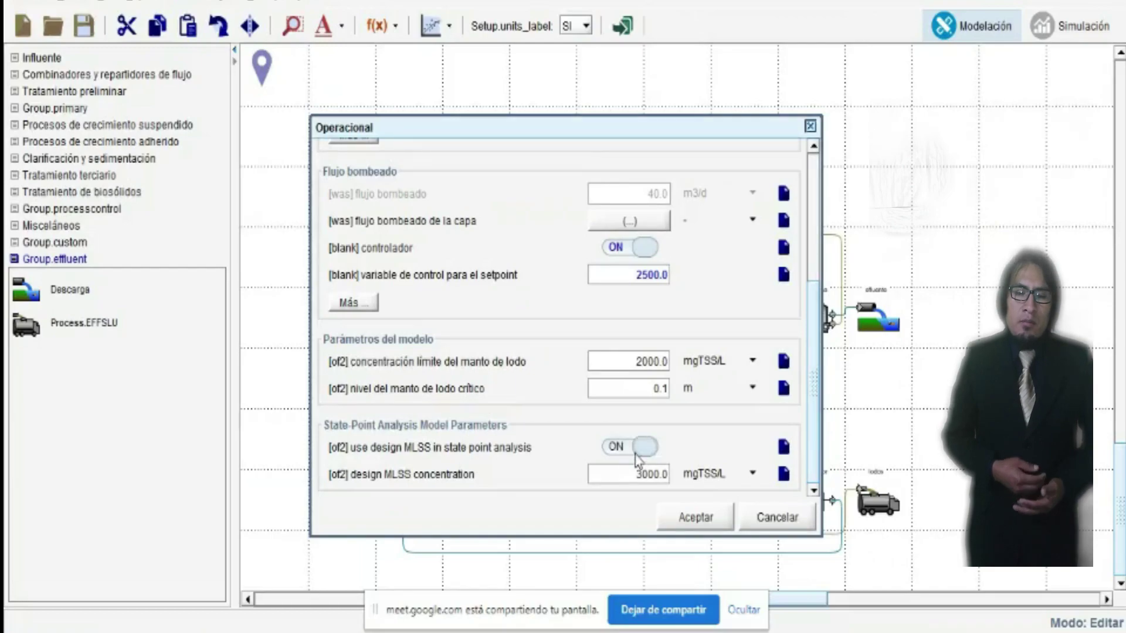
left_click(711, 519)
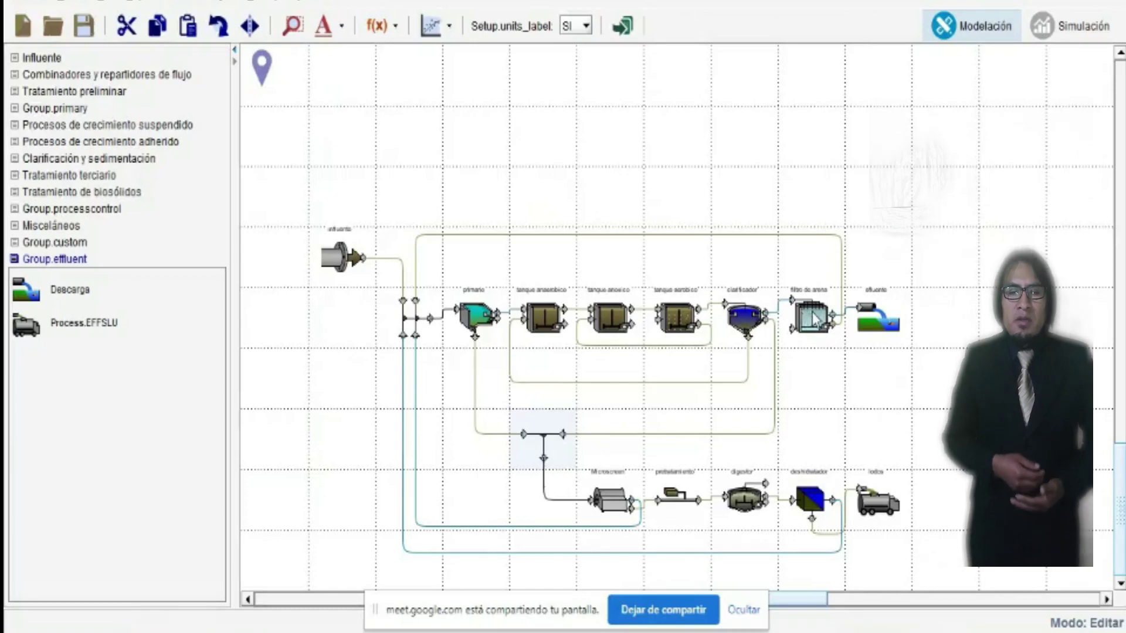
In the microscreen's operational parameters, set the underflow setup method to constant flow with a pumped flow of 2.0 m3/d, and accept
mouse_move(815, 319)
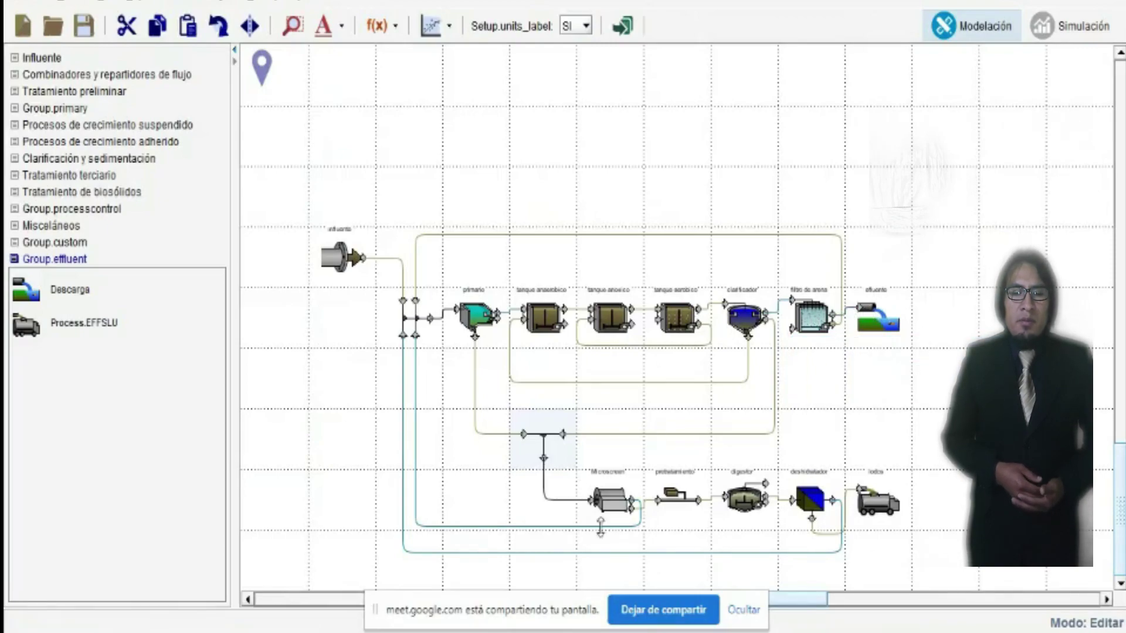
right_click(610, 500)
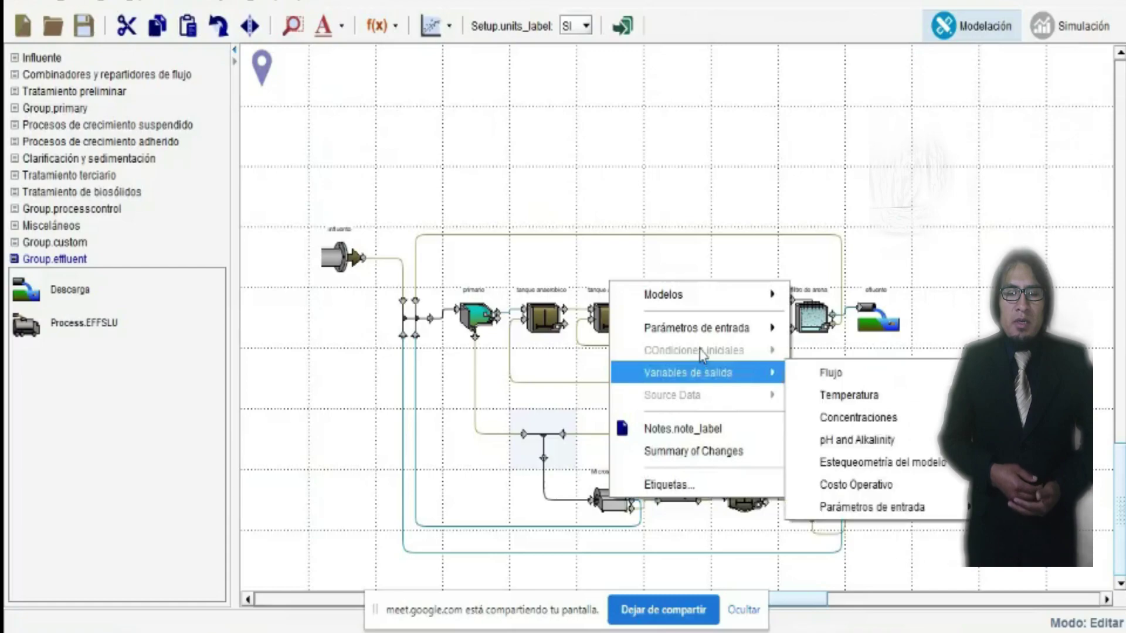
mouse_move(730, 335)
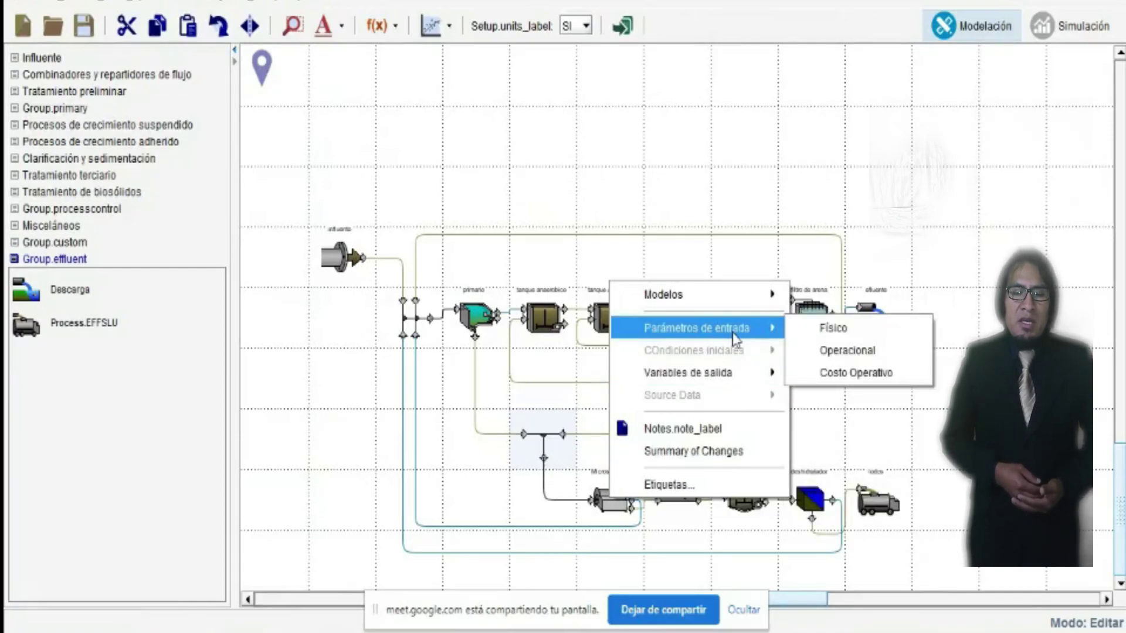
left_click(859, 354)
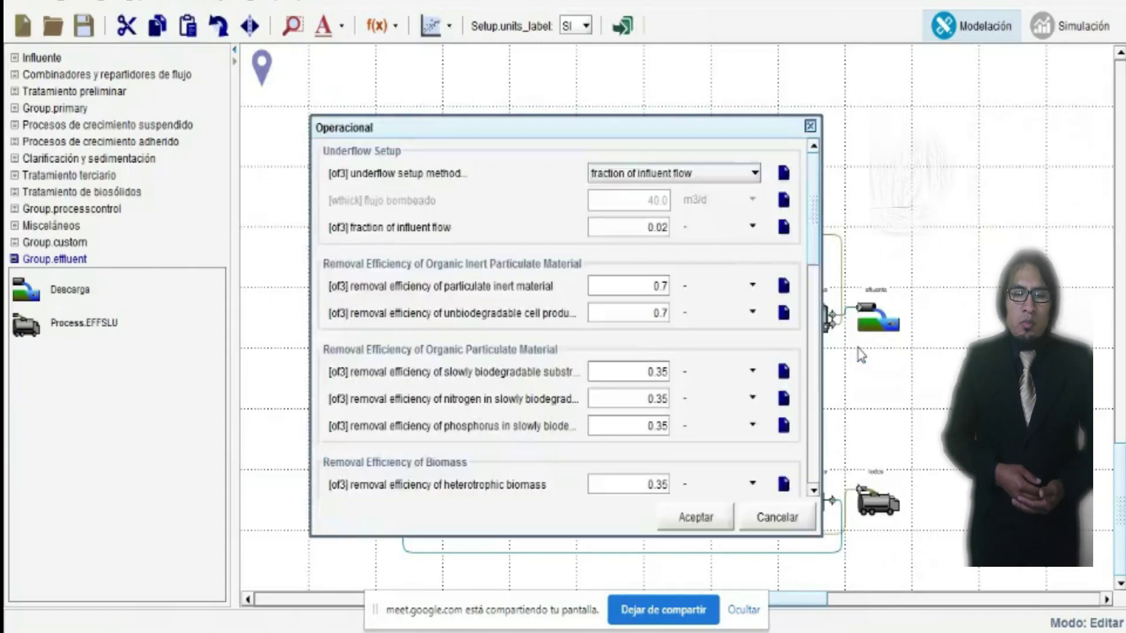
left_click(727, 176)
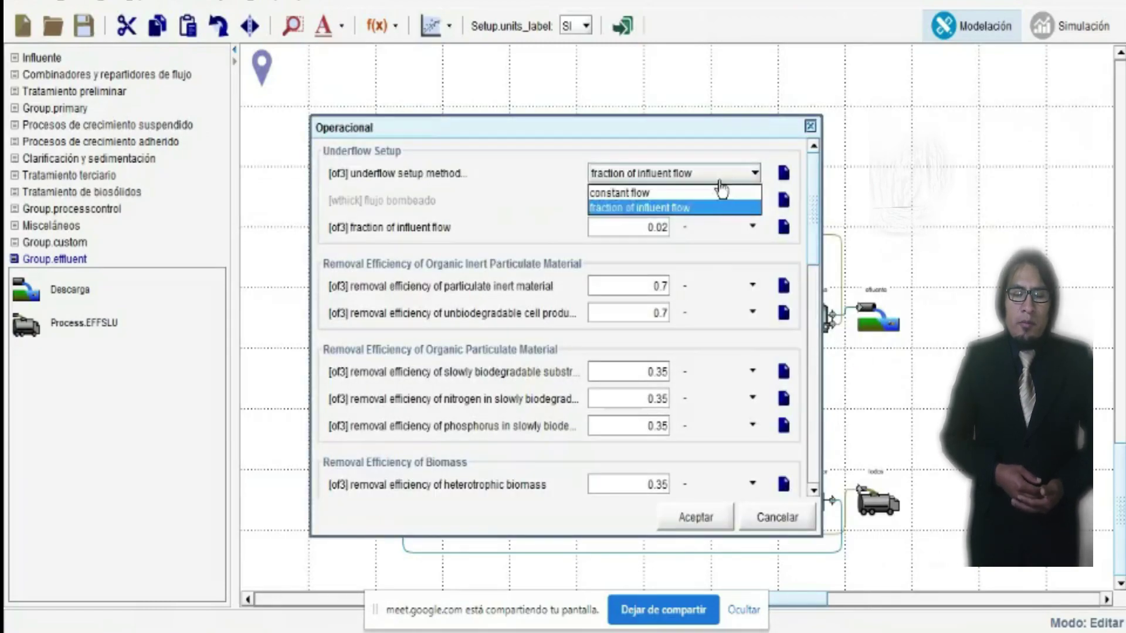
left_click(665, 197)
double_click(634, 200)
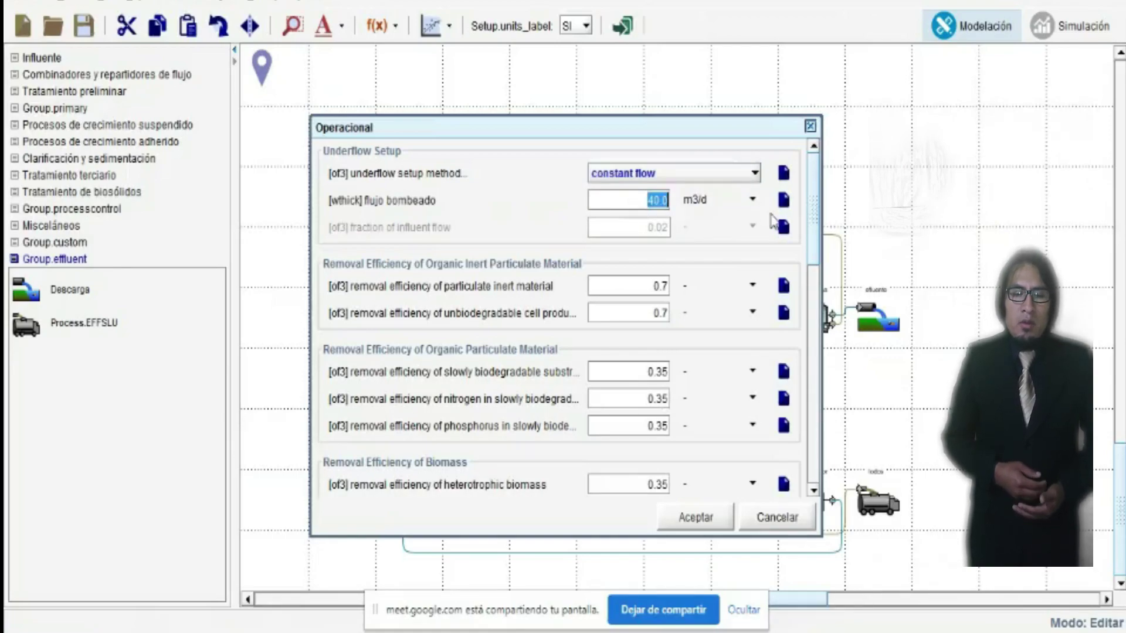
type("2")
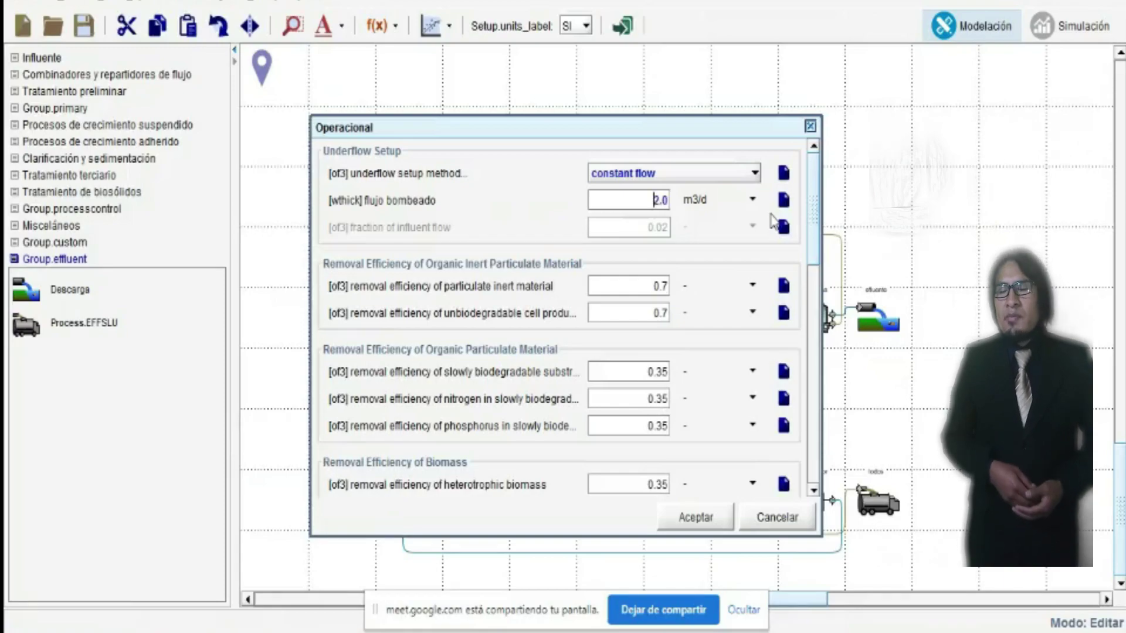
left_click(701, 519)
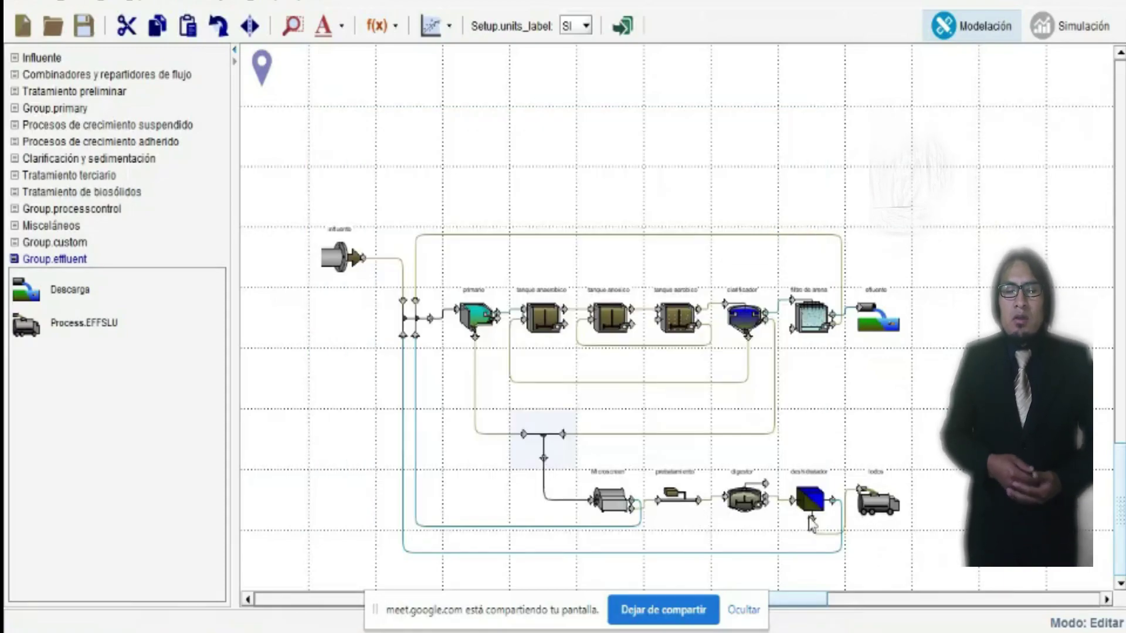
In the system's Biochemical Model Settings, turn off temperature correction for diffusion constants and accept
mouse_move(743, 513)
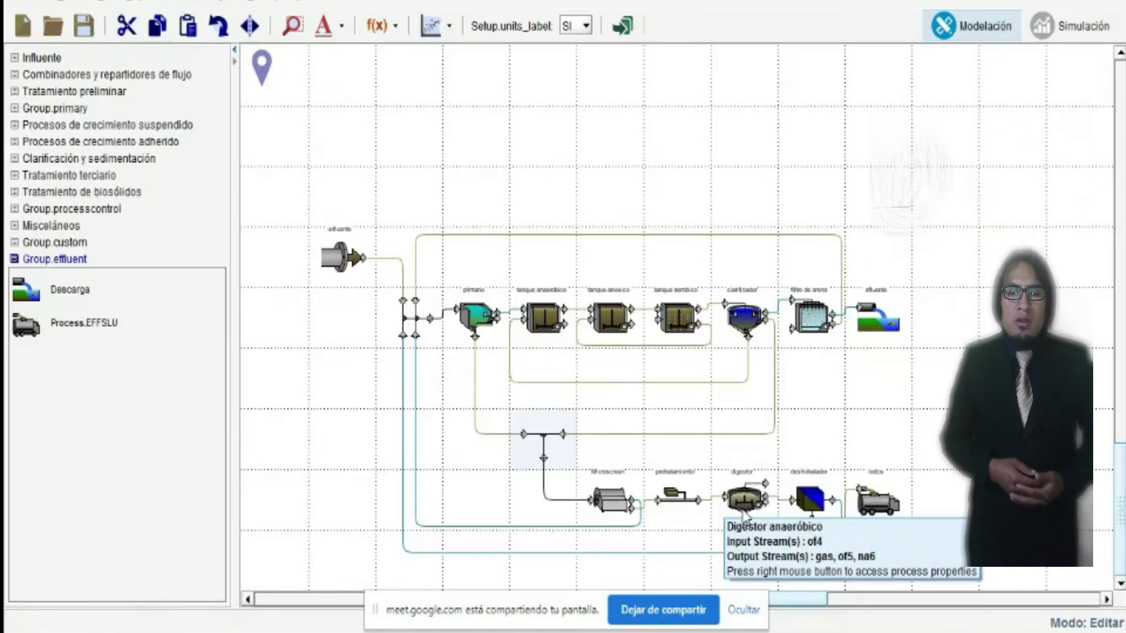
mouse_move(789, 526)
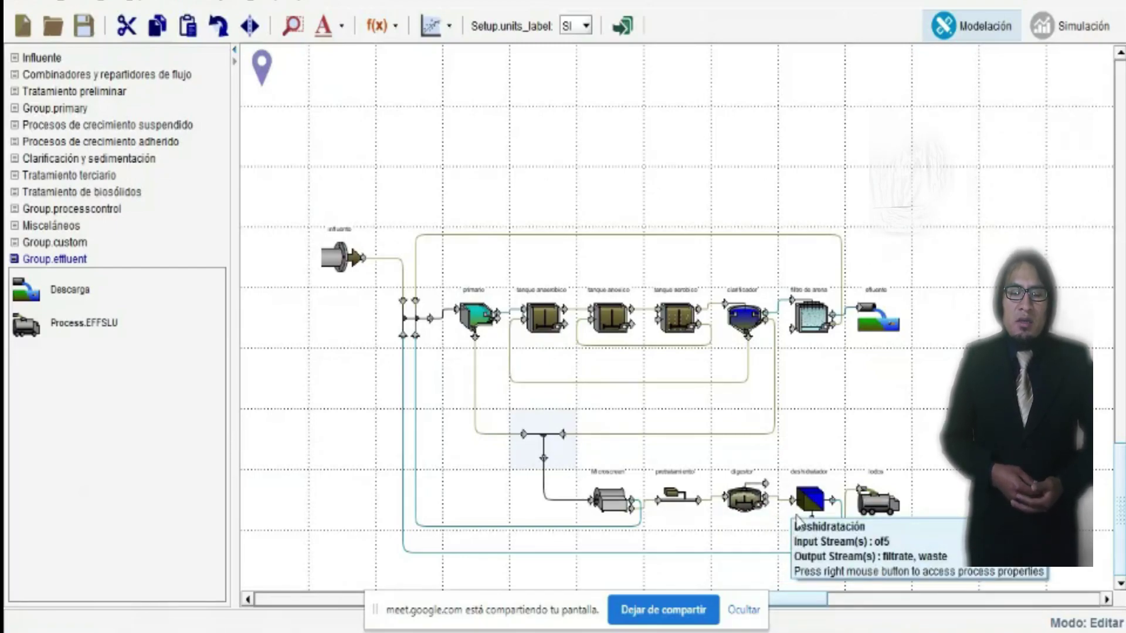
mouse_move(880, 496)
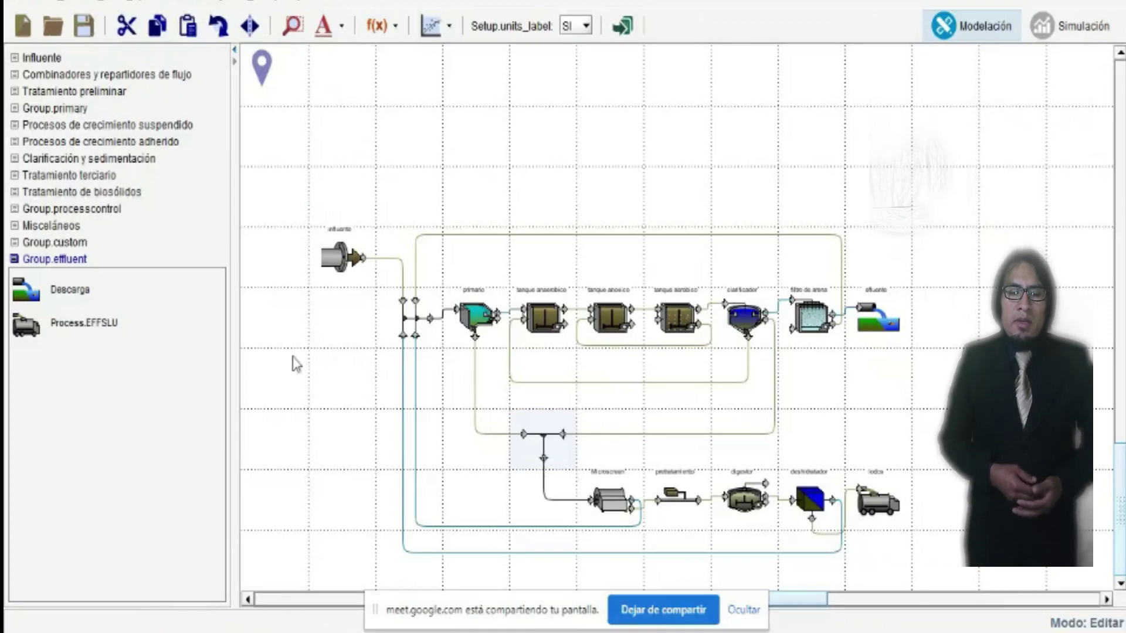
right_click(337, 334)
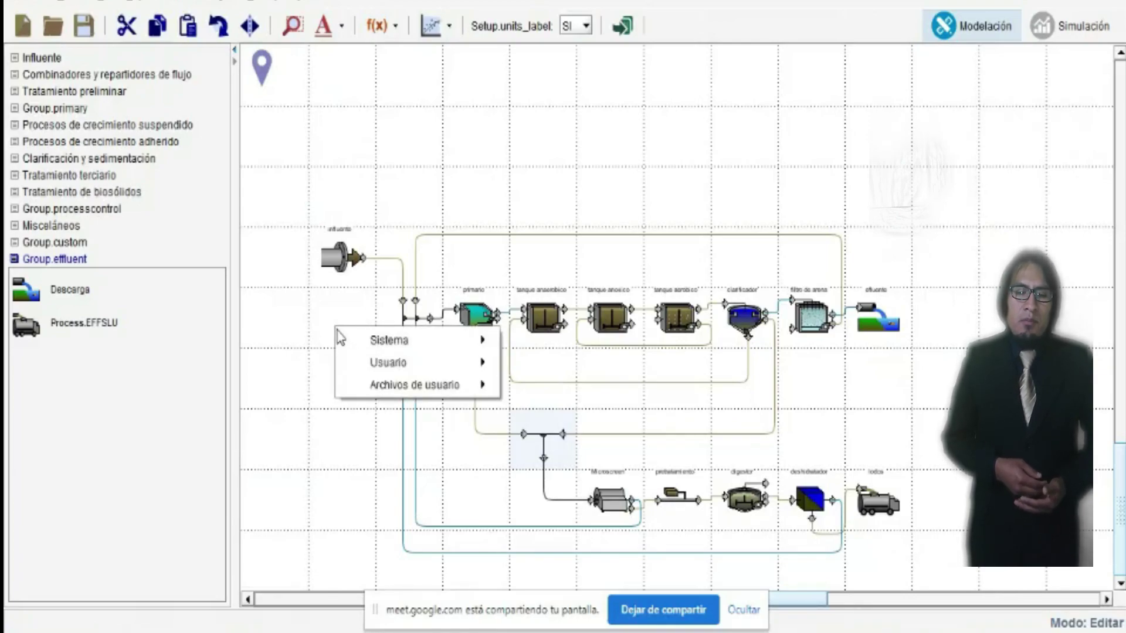
mouse_move(438, 351)
mouse_move(531, 353)
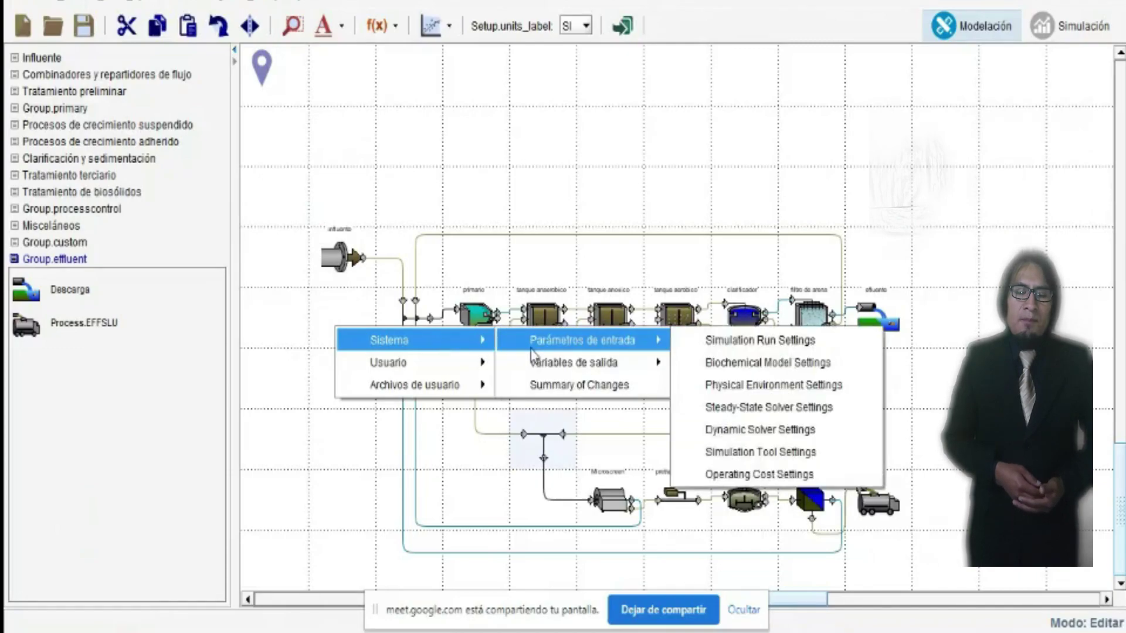
left_click(769, 368)
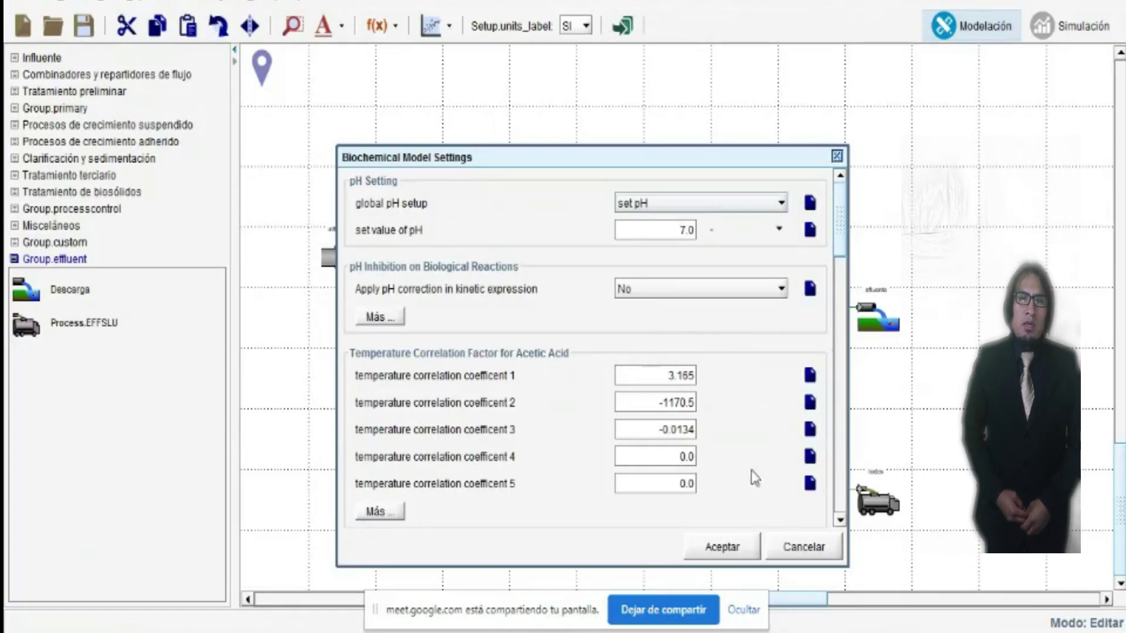
scroll(727, 469, "down", 3)
scroll(704, 469, "down", 9)
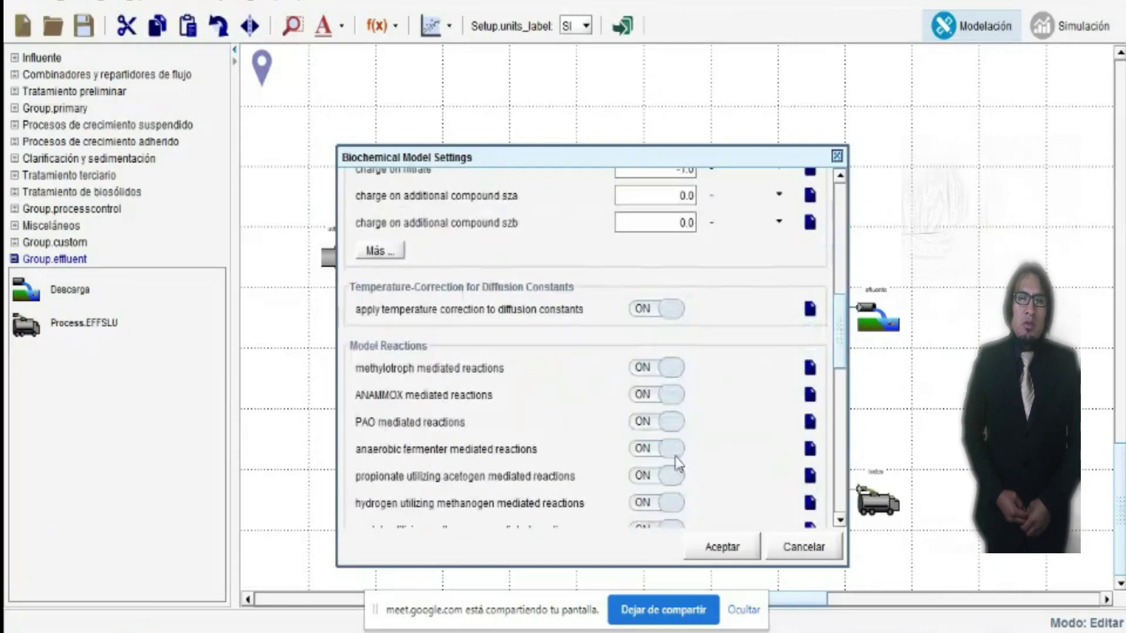
left_click(673, 310)
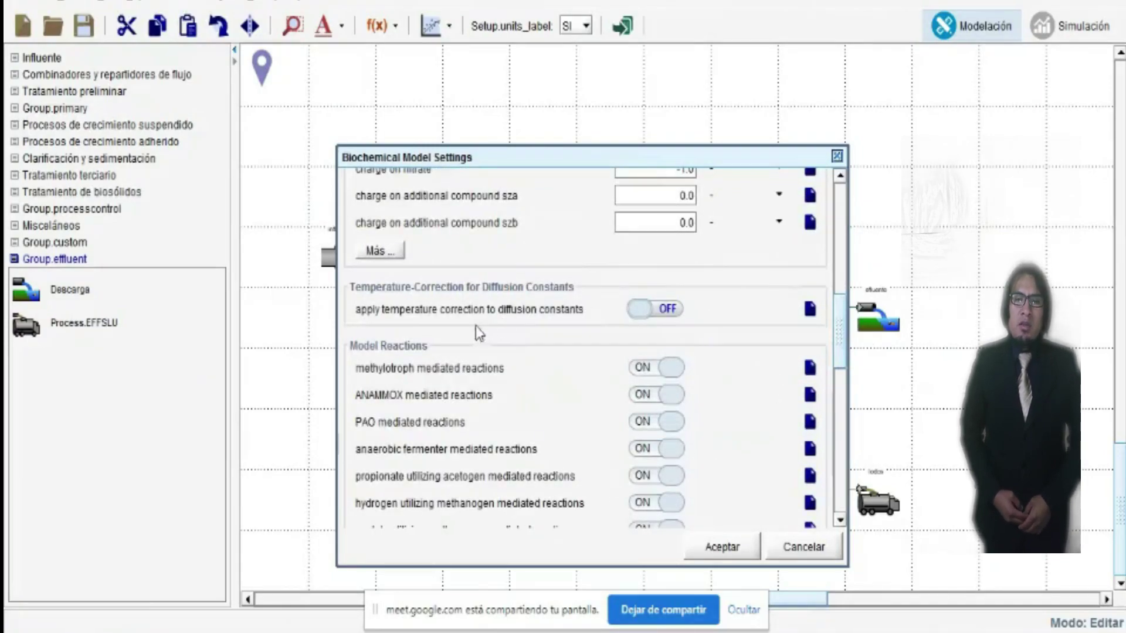
left_click(744, 556)
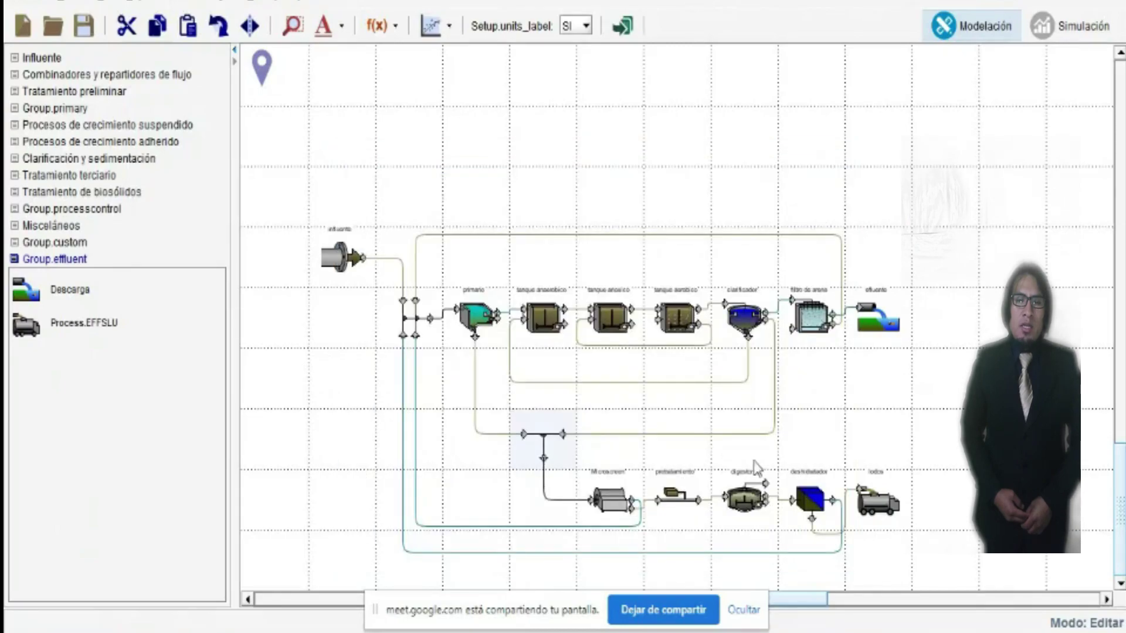
In the system's Steady-State Solver Settings, set the number of iteration repetitions to 2 and accept
right_click(342, 332)
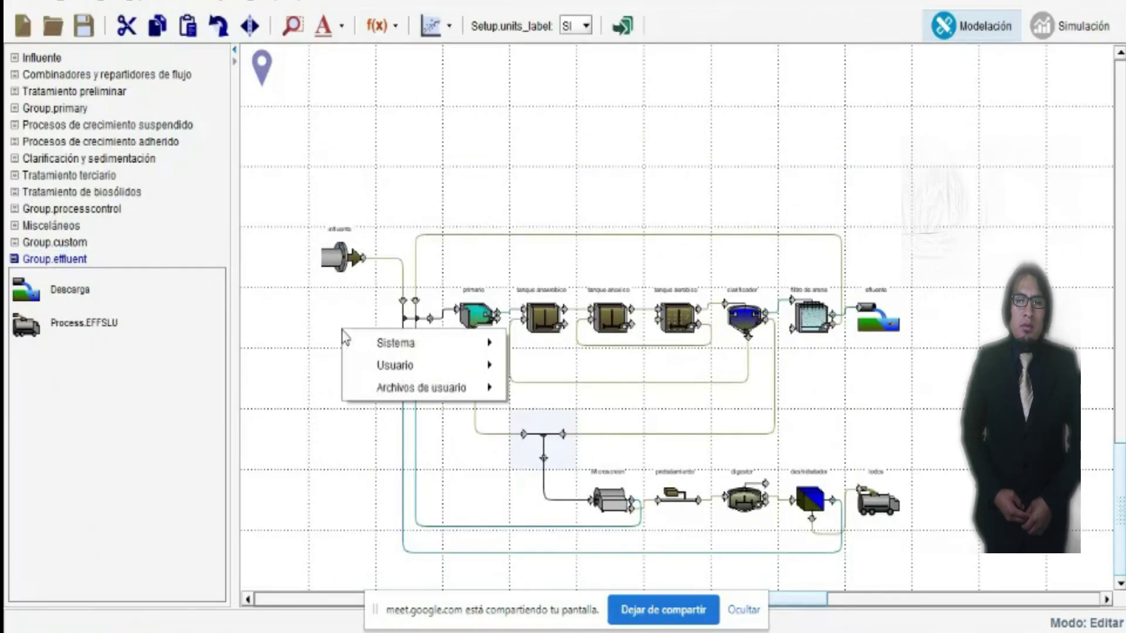
mouse_move(577, 345)
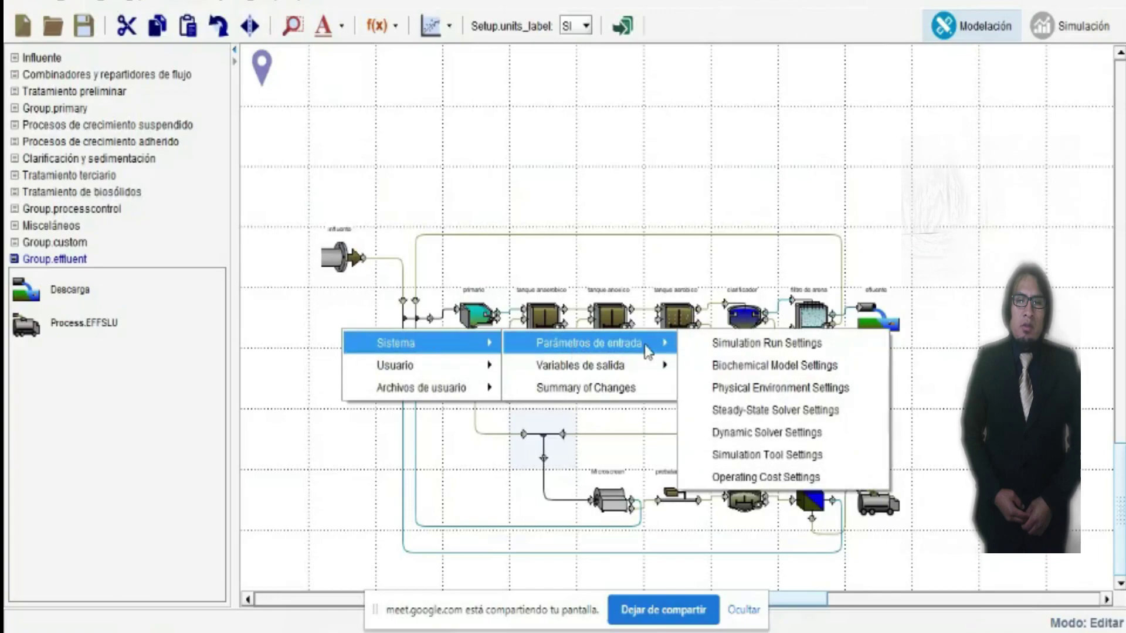
left_click(767, 411)
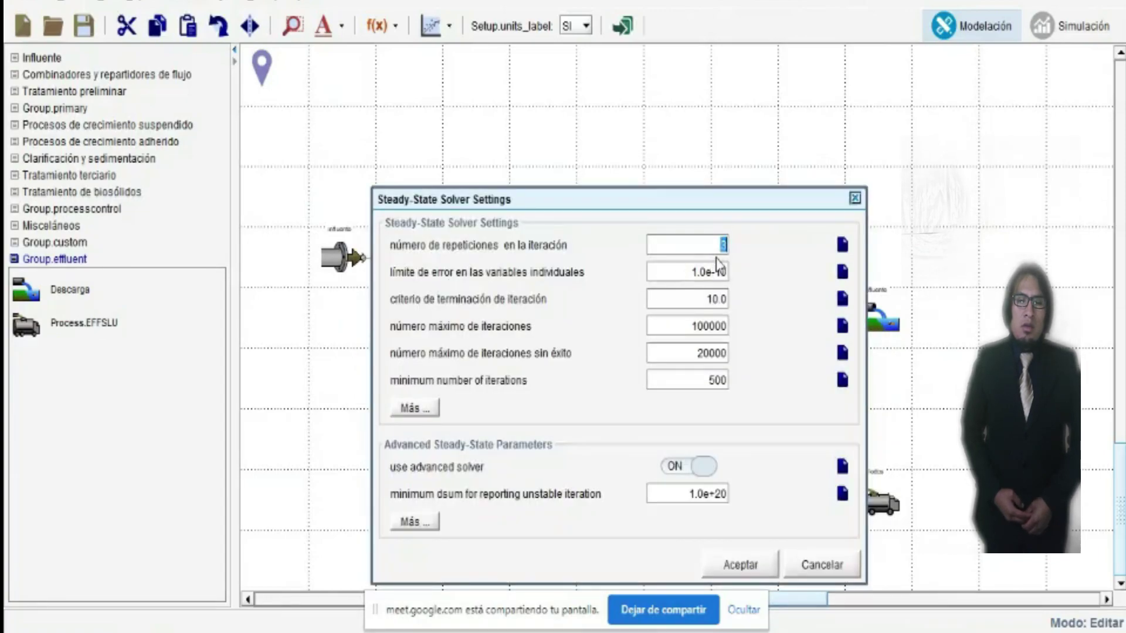
left_click(724, 245)
type("2")
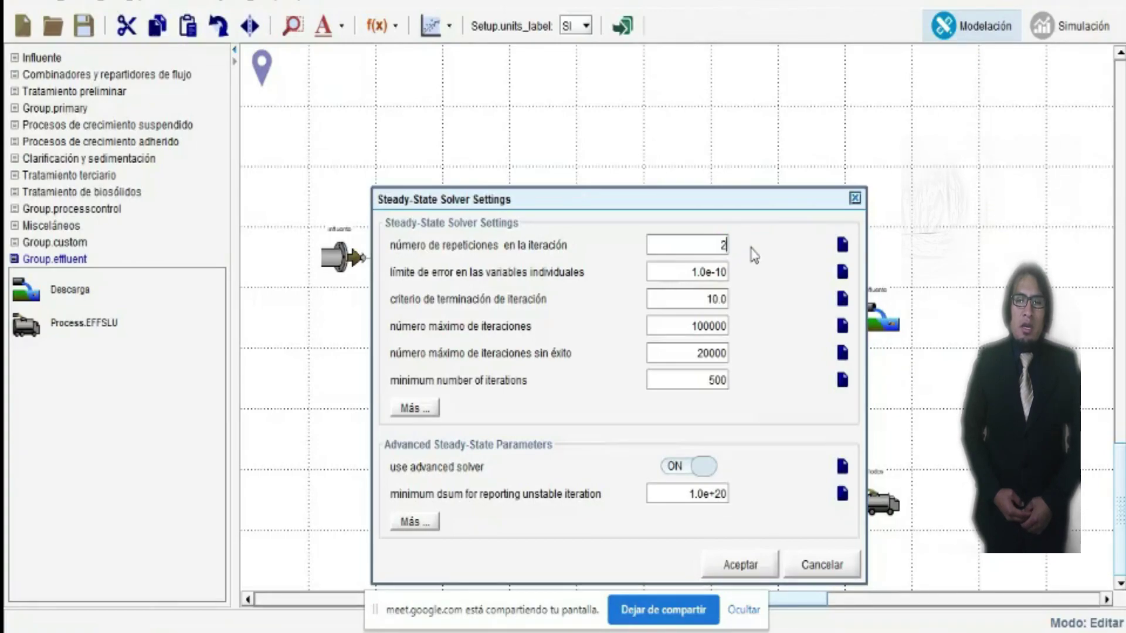
left_click(748, 564)
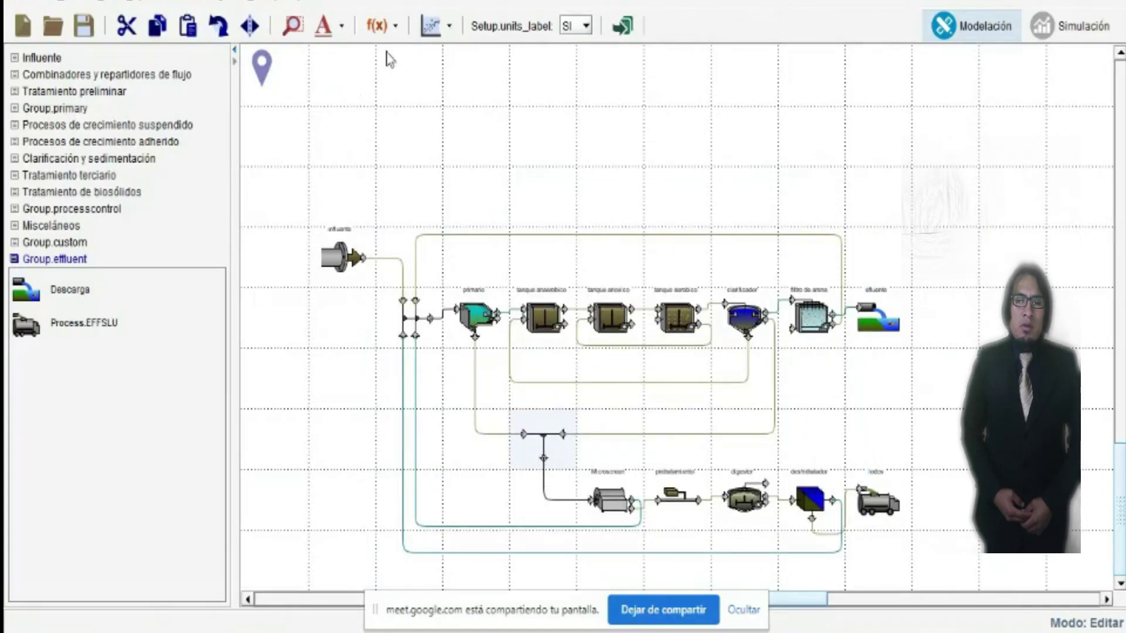
Start defining a daily average (Promedio diario) of stream variables, including only the clarifier's of2 stream
left_click(394, 35)
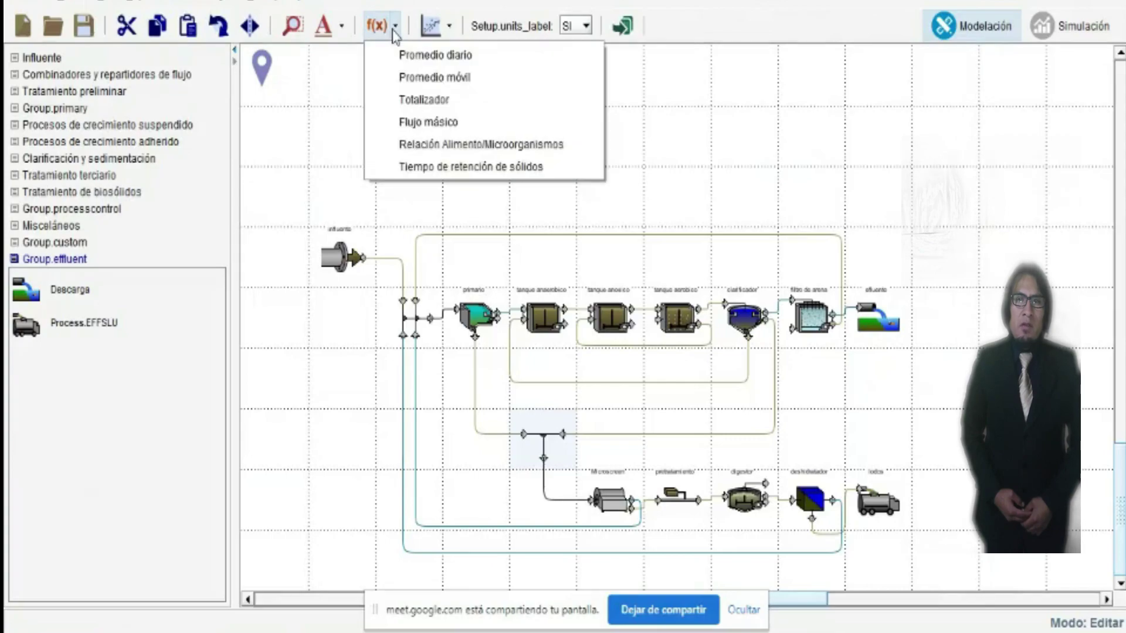
left_click(434, 56)
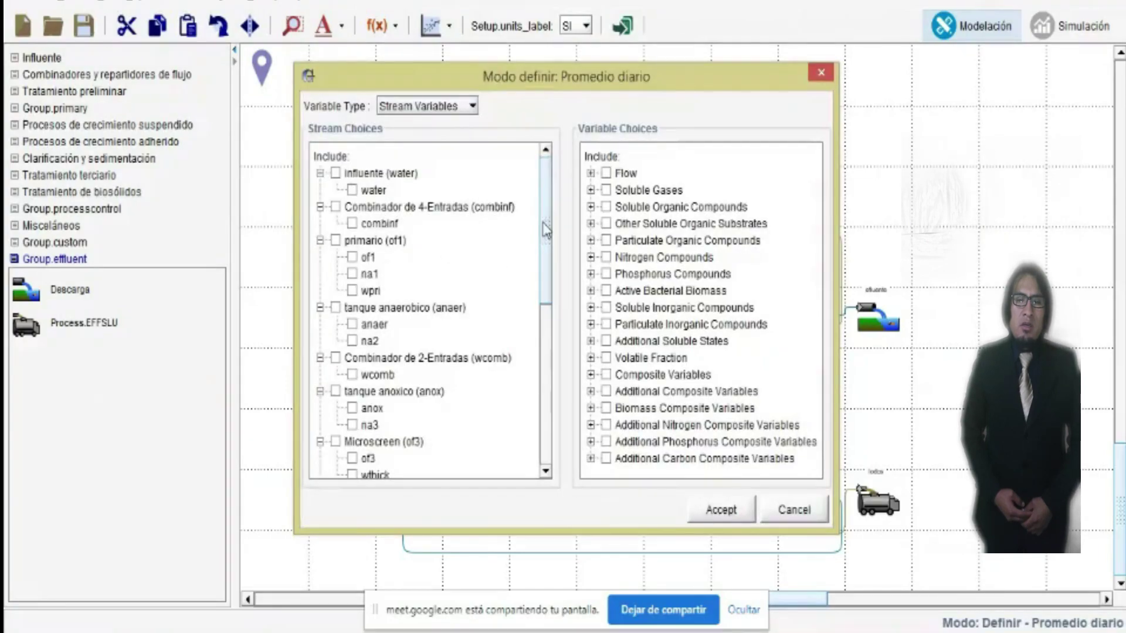
left_click_drag(545, 229, 545, 335)
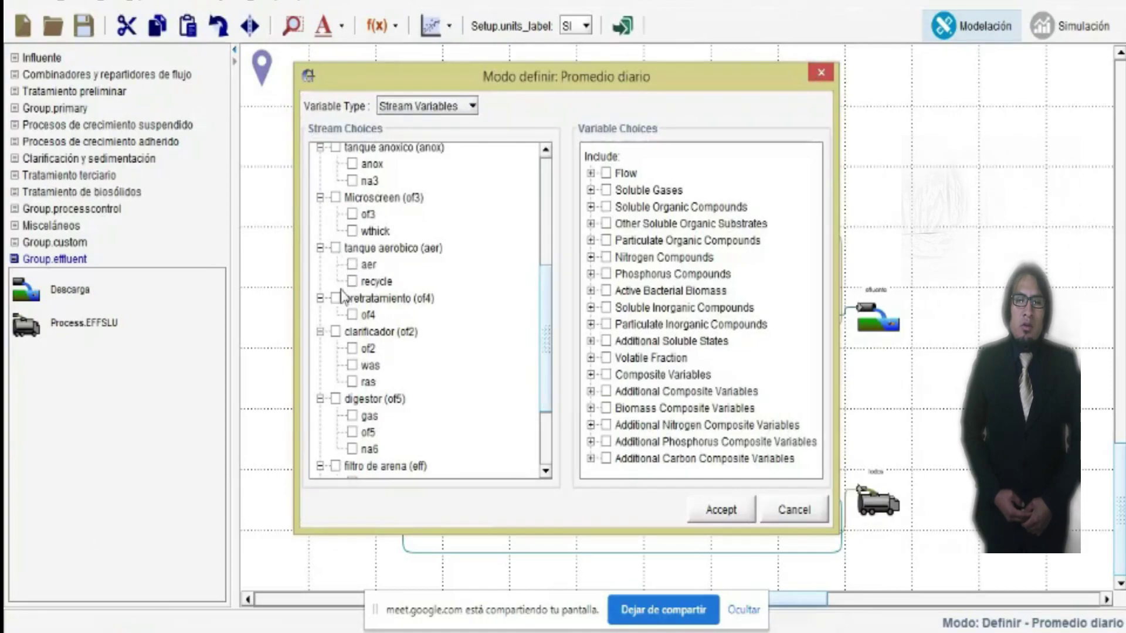
left_click(351, 348)
left_click(352, 381)
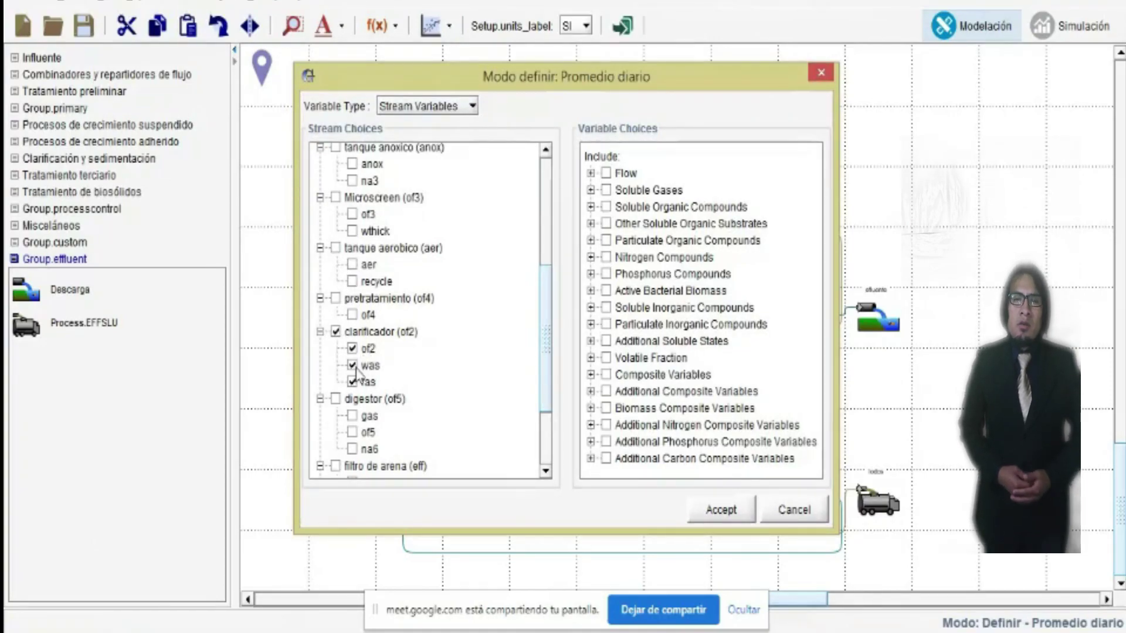
left_click(352, 382)
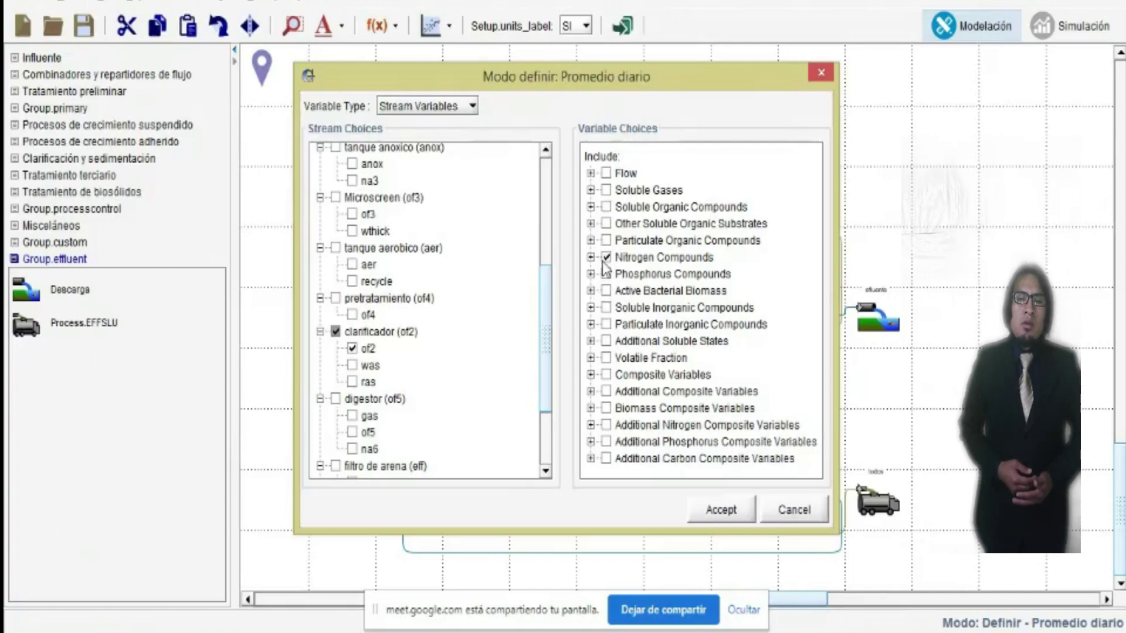
Include ammonia nitrogen from the nitrogen compounds and ortho-phosphate from the phosphorus compounds in the daily average
double_click(608, 260)
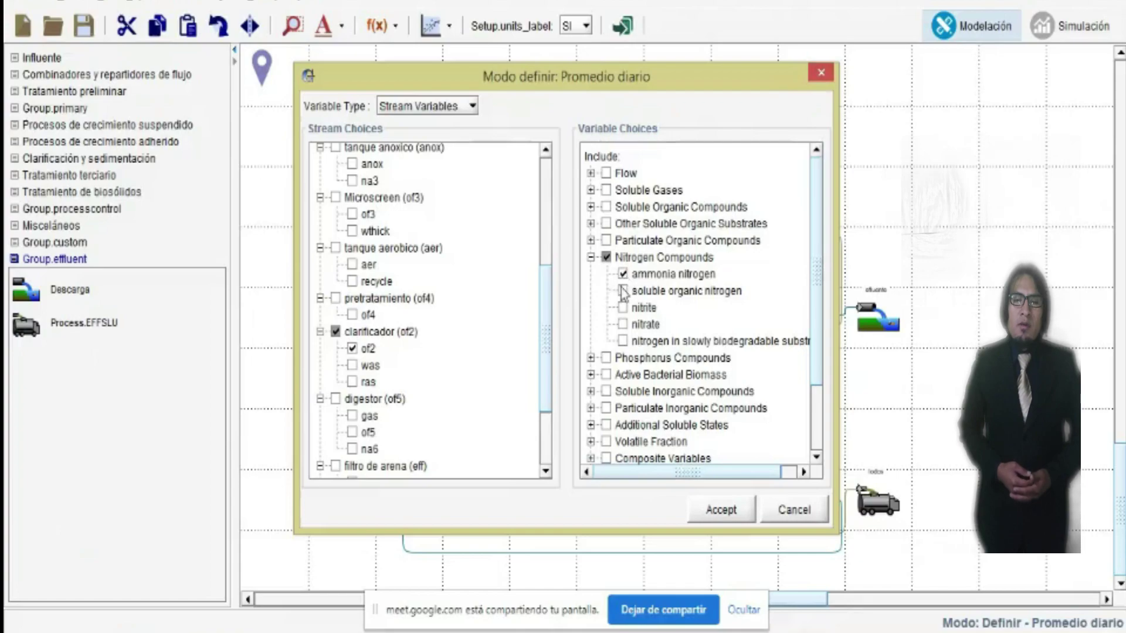
left_click(591, 256)
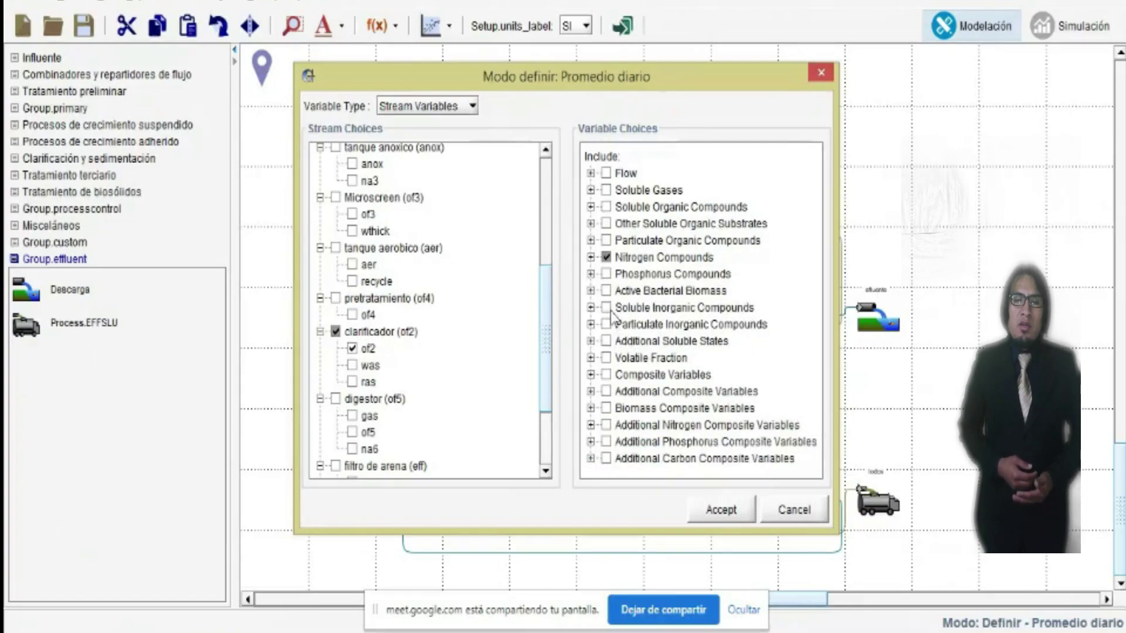
left_click(591, 274)
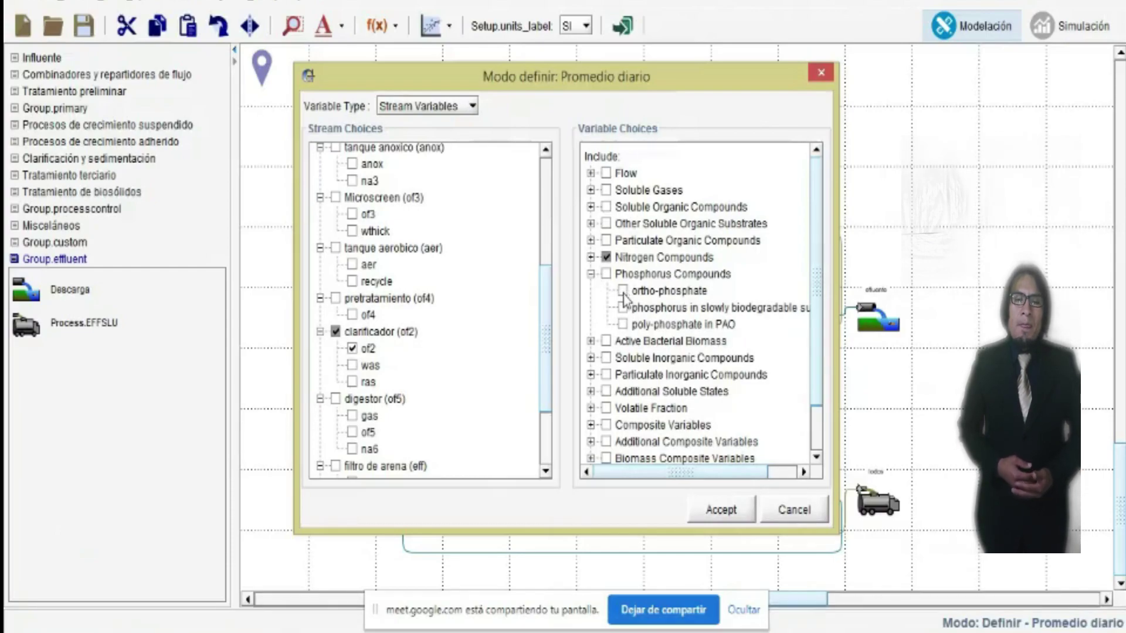
left_click(623, 292)
left_click(591, 274)
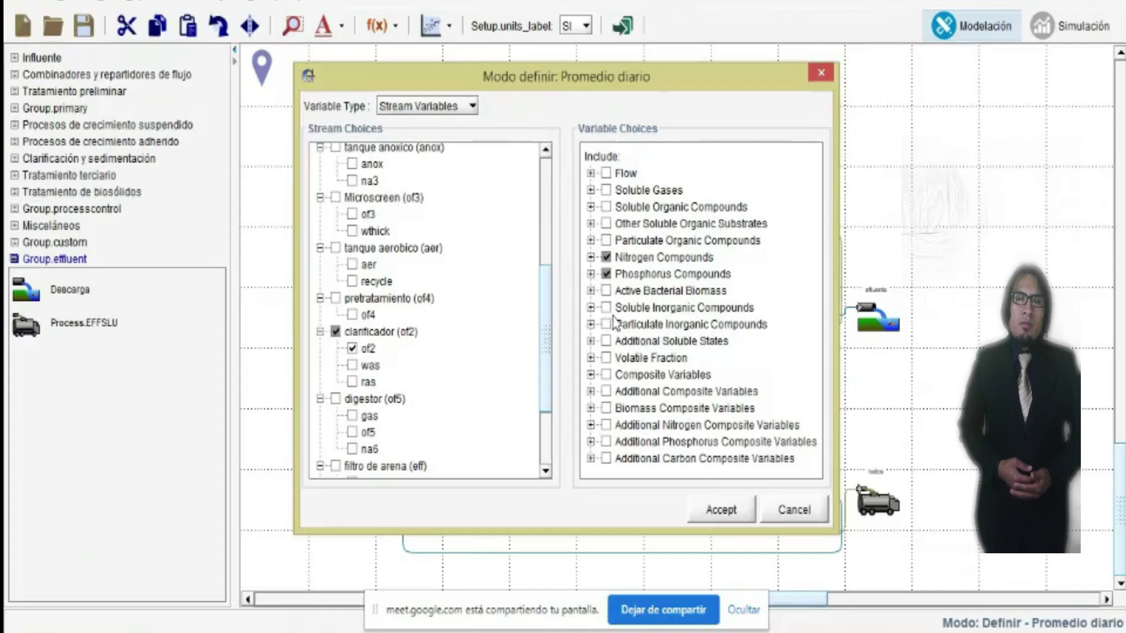
Include total suspended solids, total COD and total TKN from the composite variables in the daily average
left_click(591, 375)
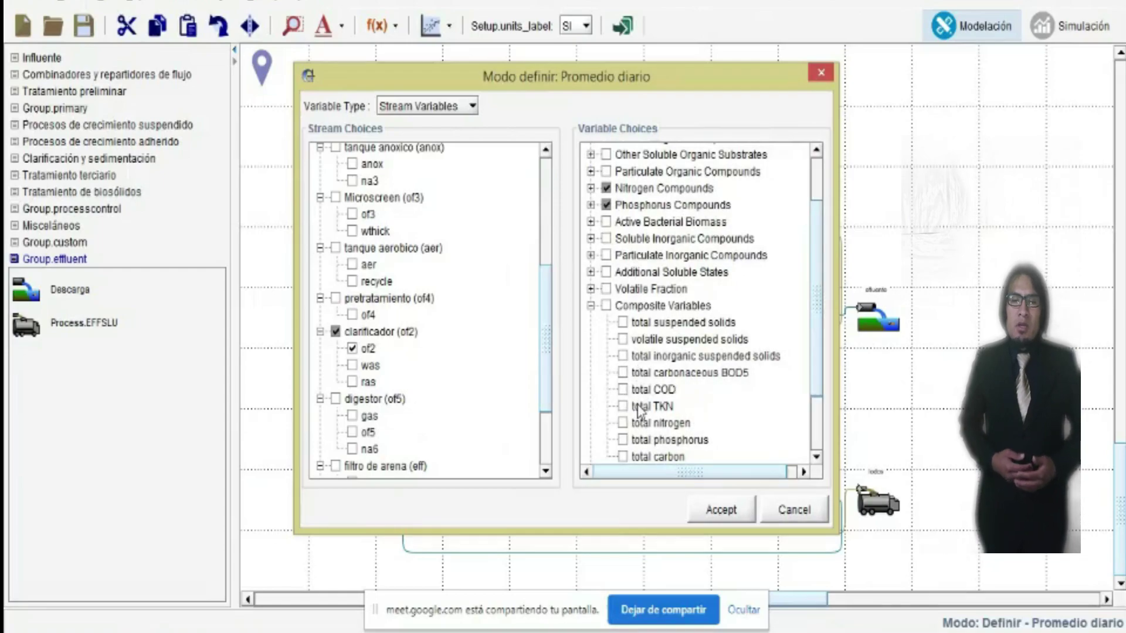
left_click(628, 326)
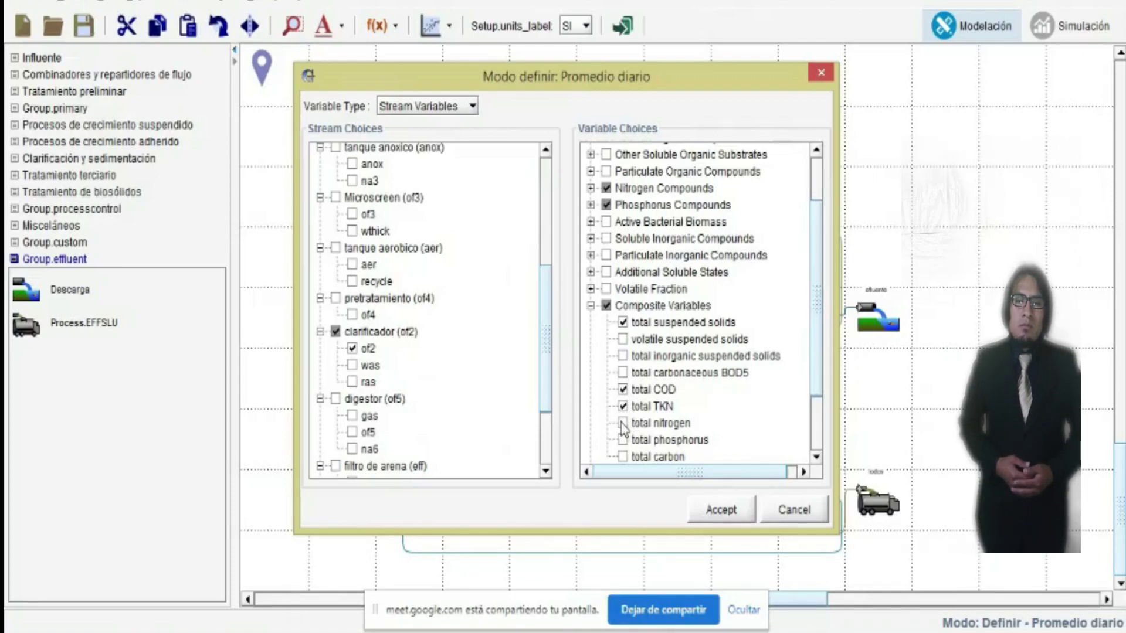
left_click(591, 305)
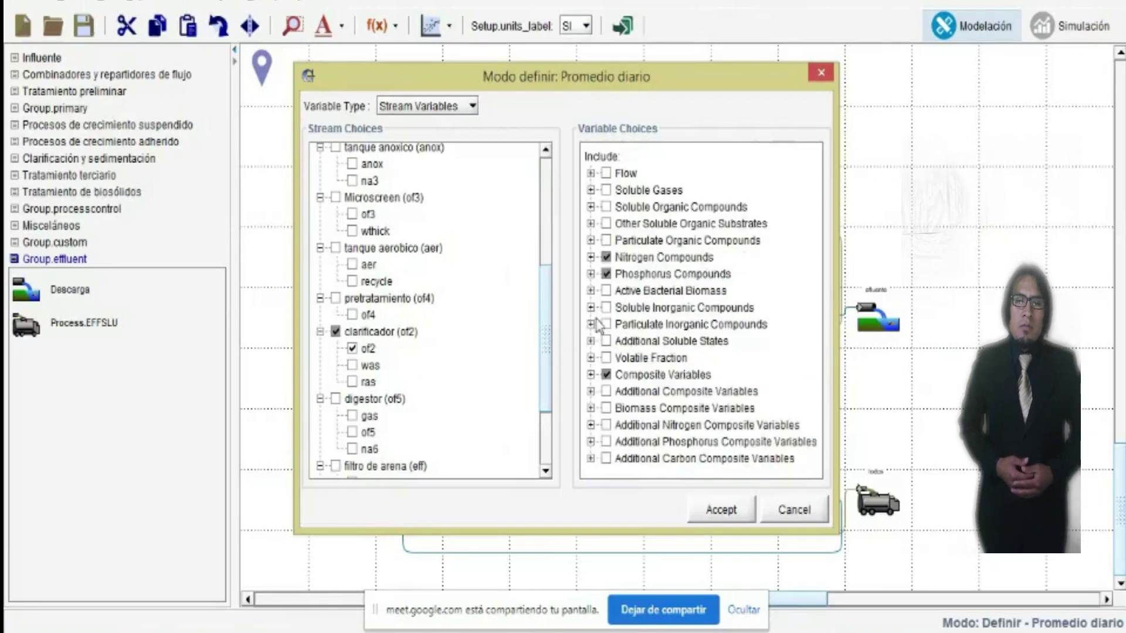
Include total ultimate carbonaceous BOD from the additional composite variables and accept the daily average definition
left_click(591, 391)
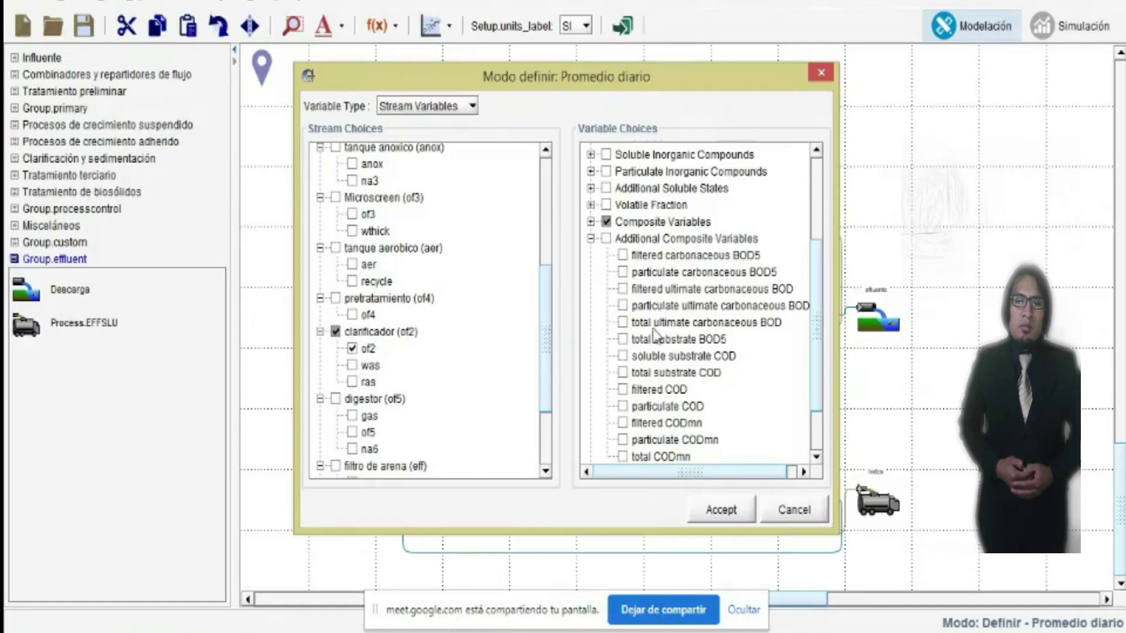
left_click(623, 323)
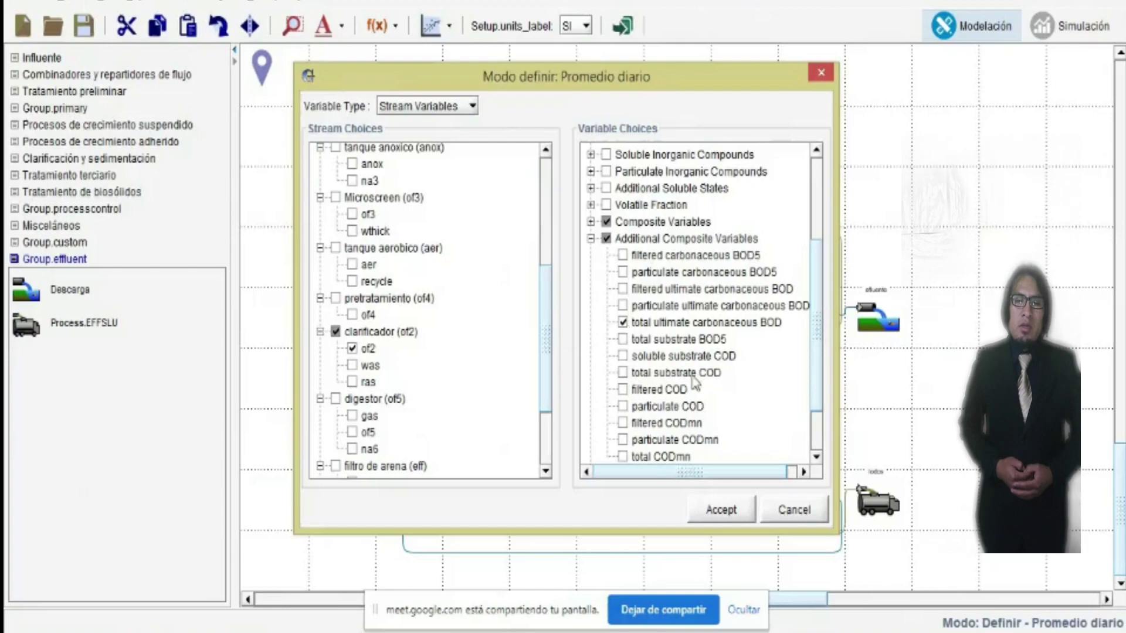
left_click(590, 239)
left_click_drag(549, 347, 549, 398)
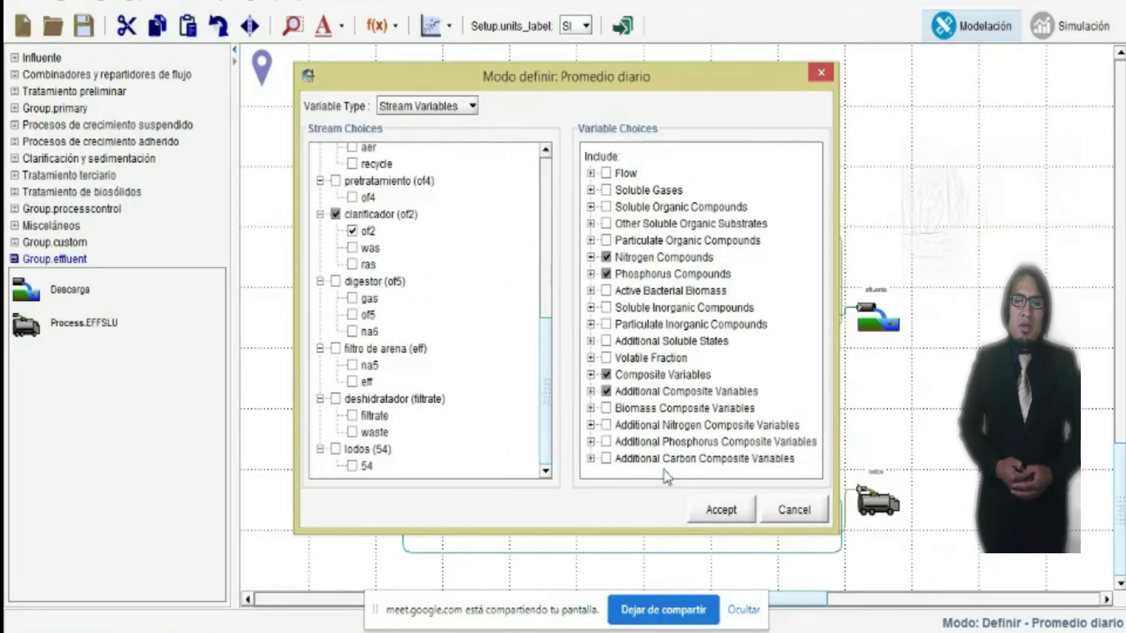
left_click(730, 513)
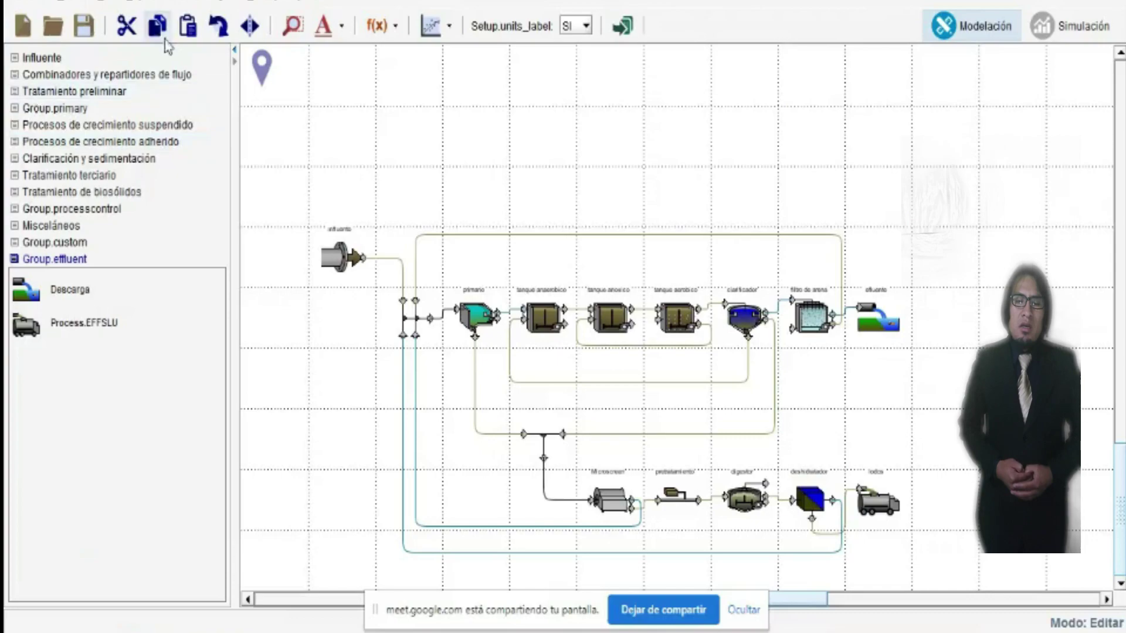
Start defining a mass flow (Flujo másico) of stream variables, including the clarifier's of2 and was streams
left_click(378, 25)
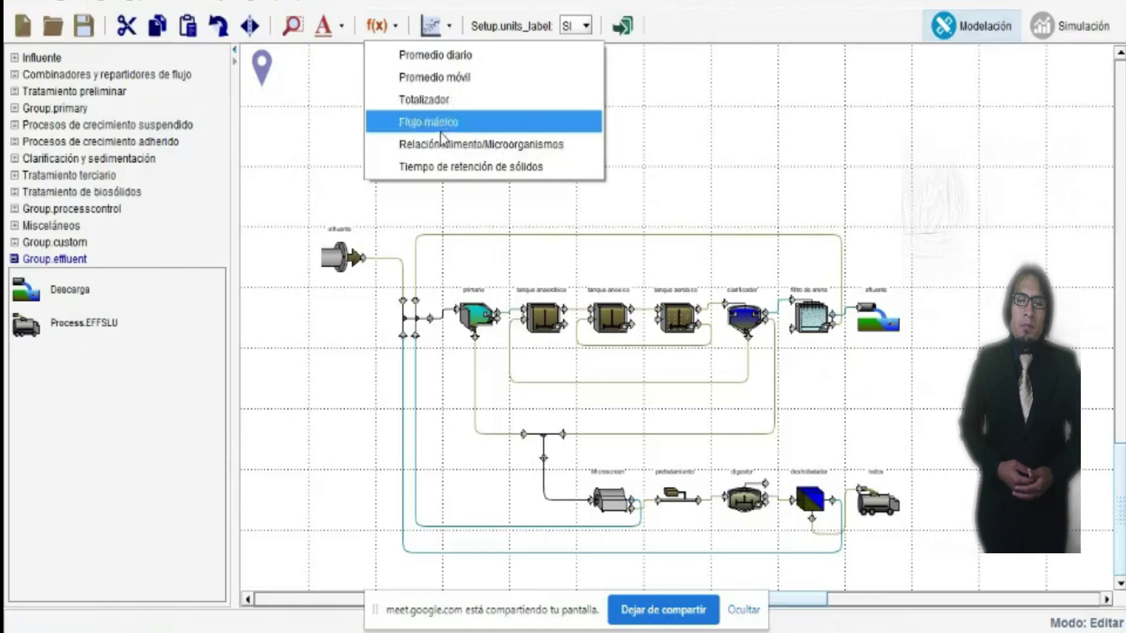
left_click(457, 125)
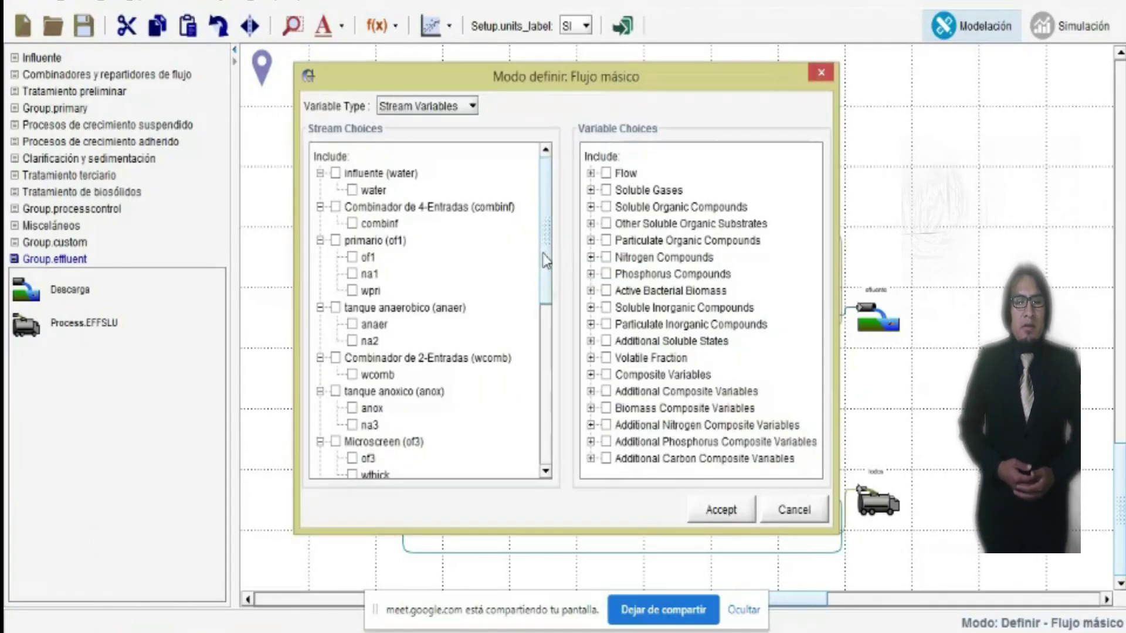
left_click_drag(547, 272, 530, 350)
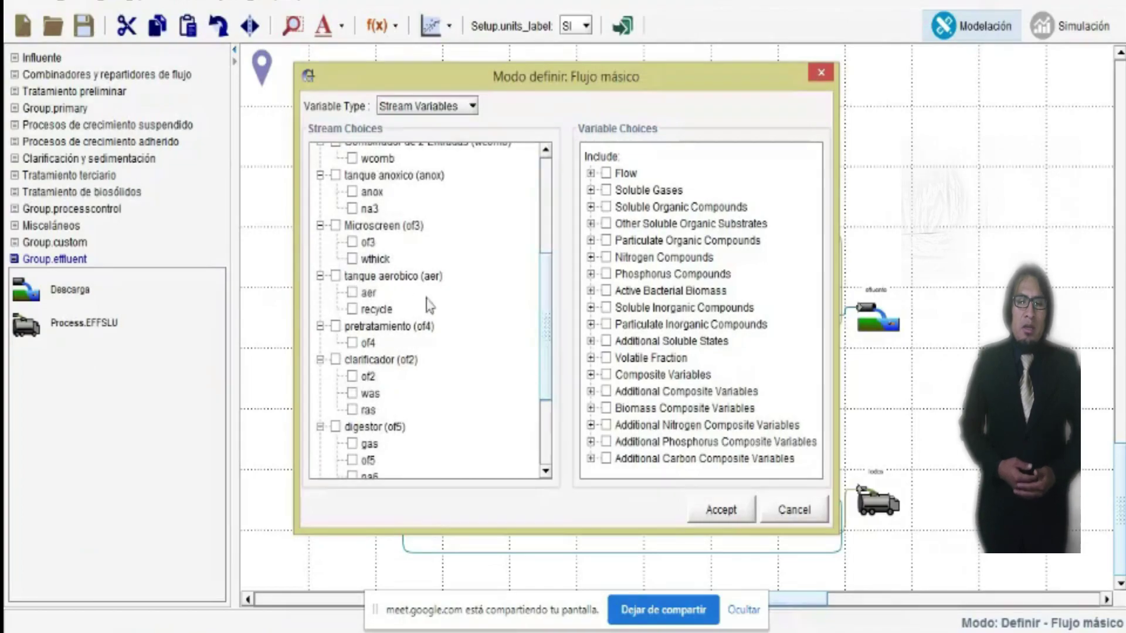
scroll(359, 281, "up", 2)
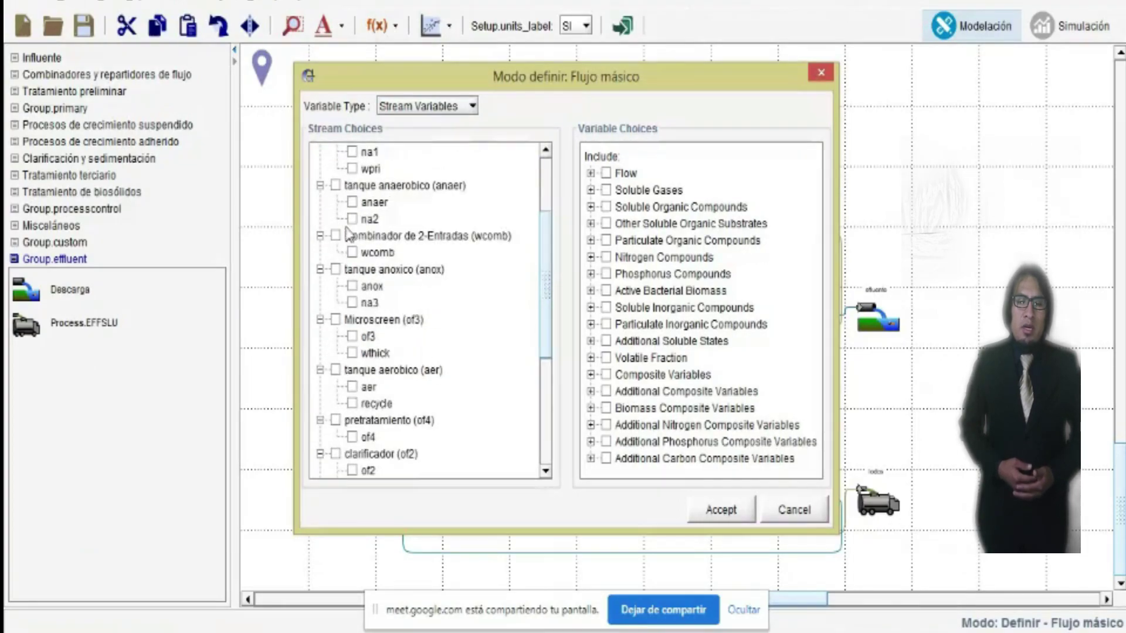
scroll(350, 234, "up", 1)
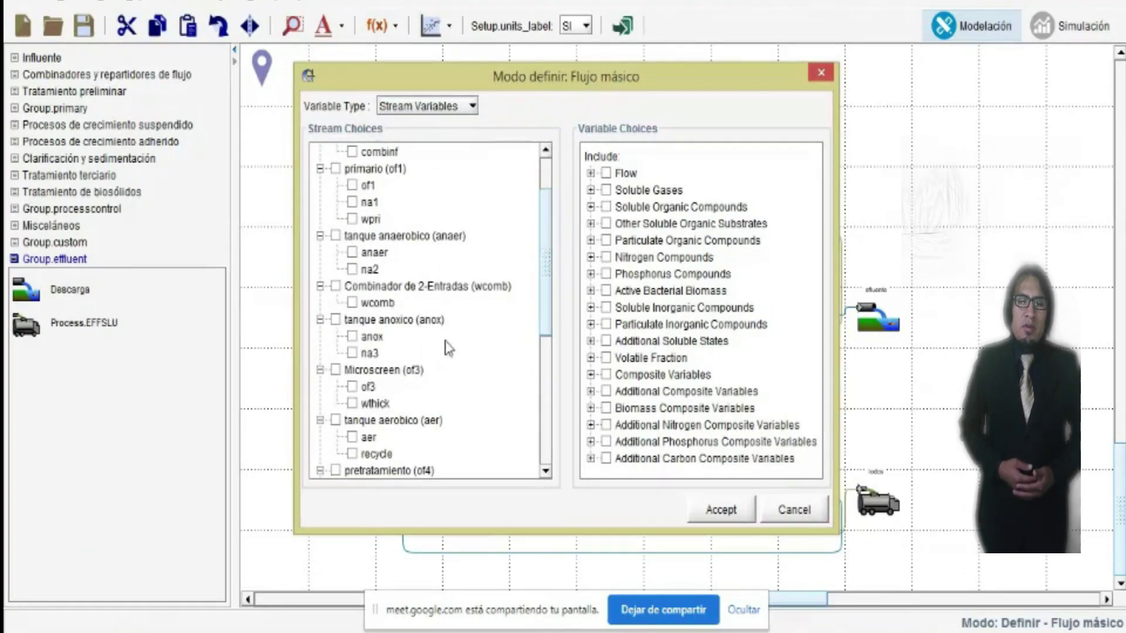
scroll(441, 363, "down", 3)
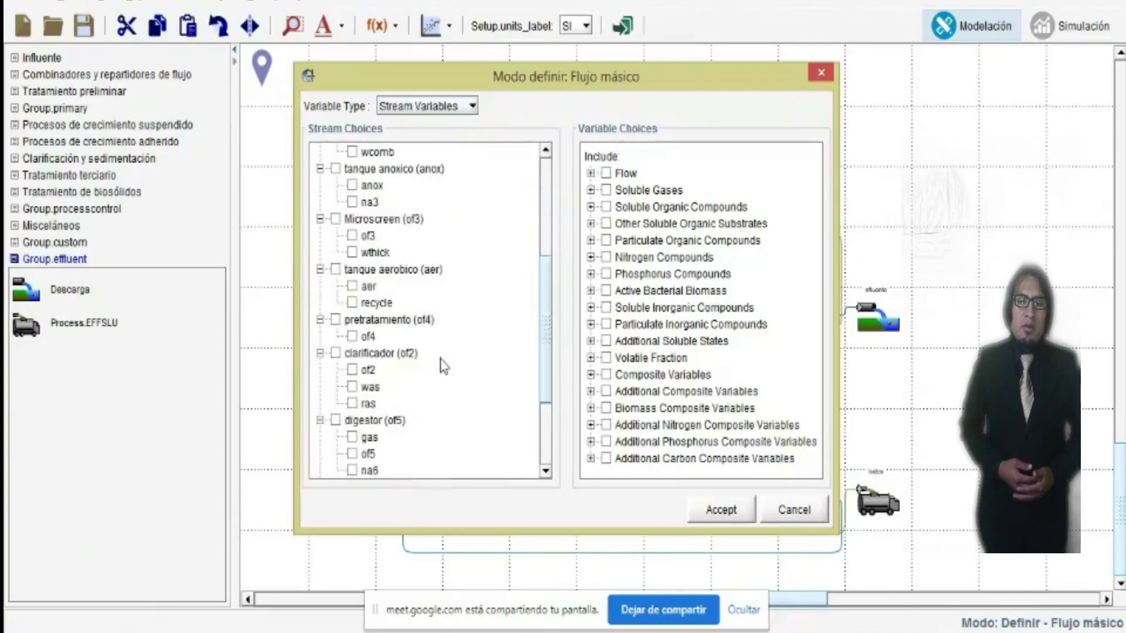
left_click(352, 370)
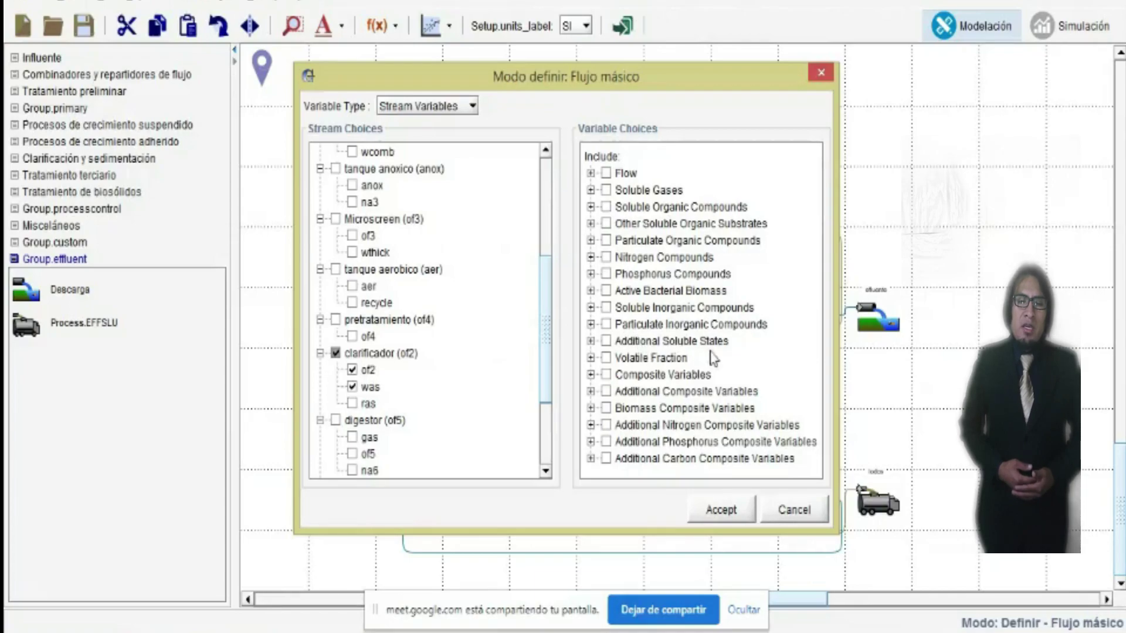
Include total suspended solids from the composite variables in the mass flow definition and accept
left_click(591, 376)
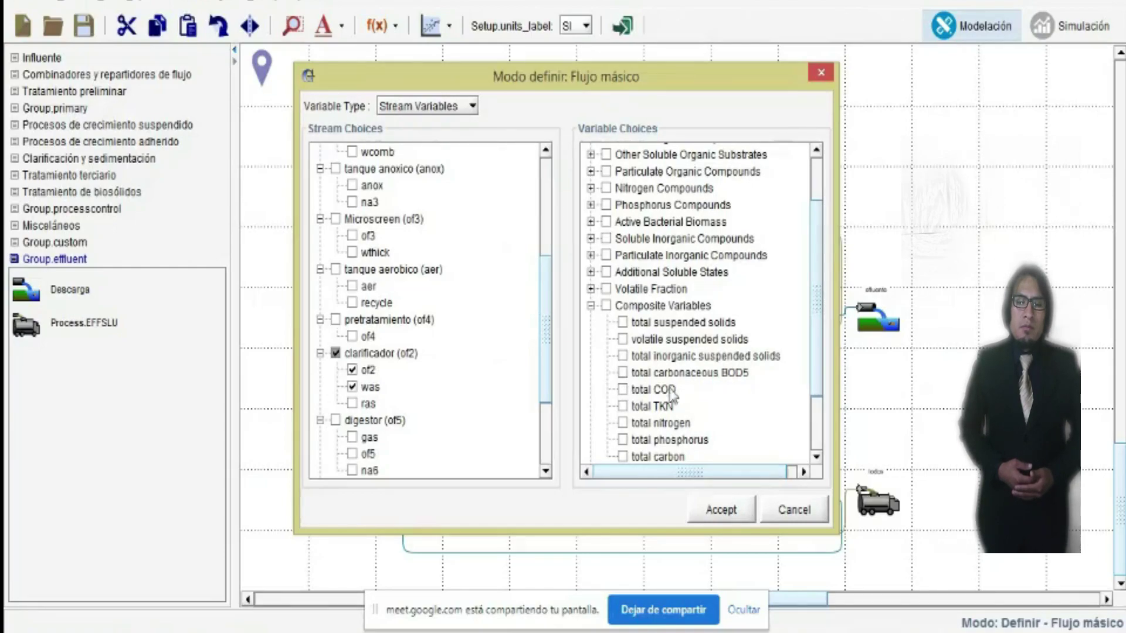
left_click(624, 324)
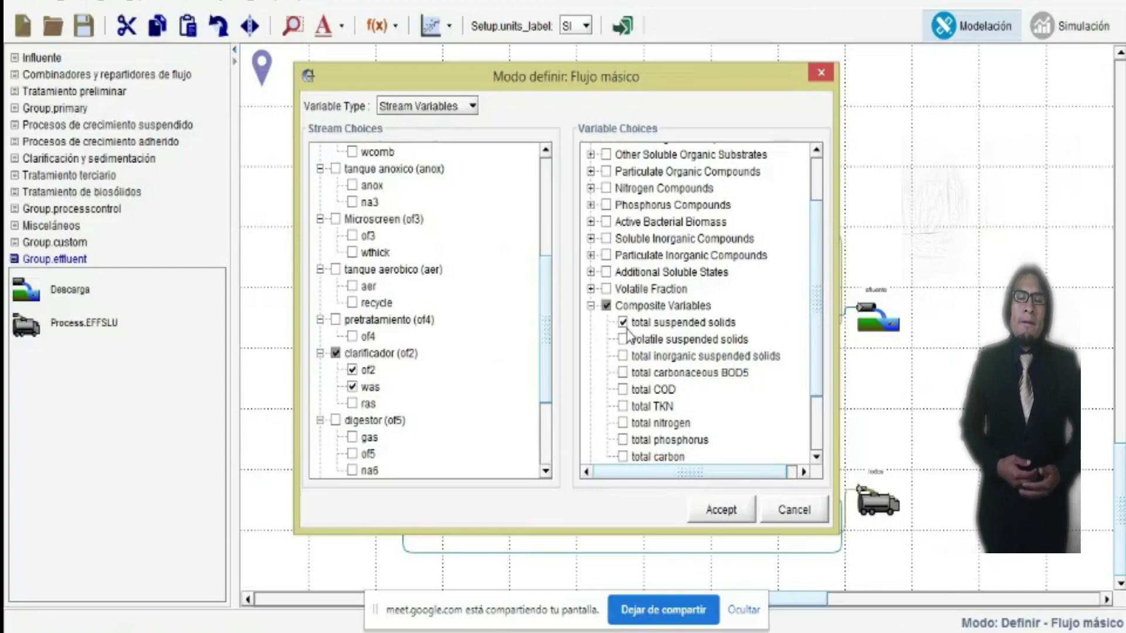
left_click(727, 510)
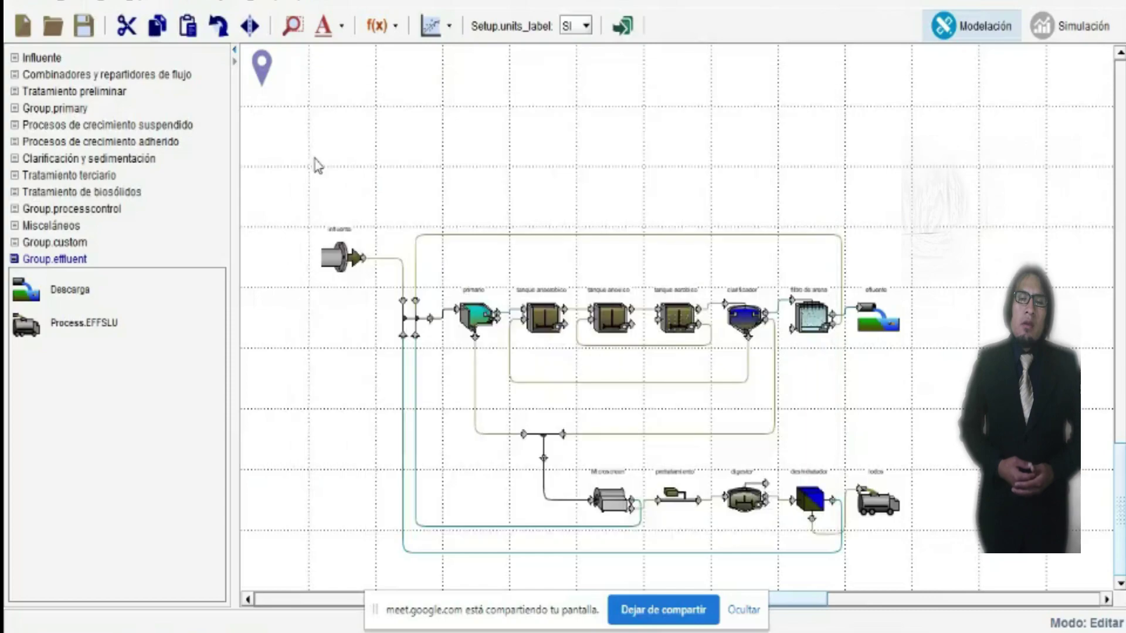
Start defining a solids retention time (Tiempo de retención de sólidos) and add an SRT variable named tanque
left_click(378, 34)
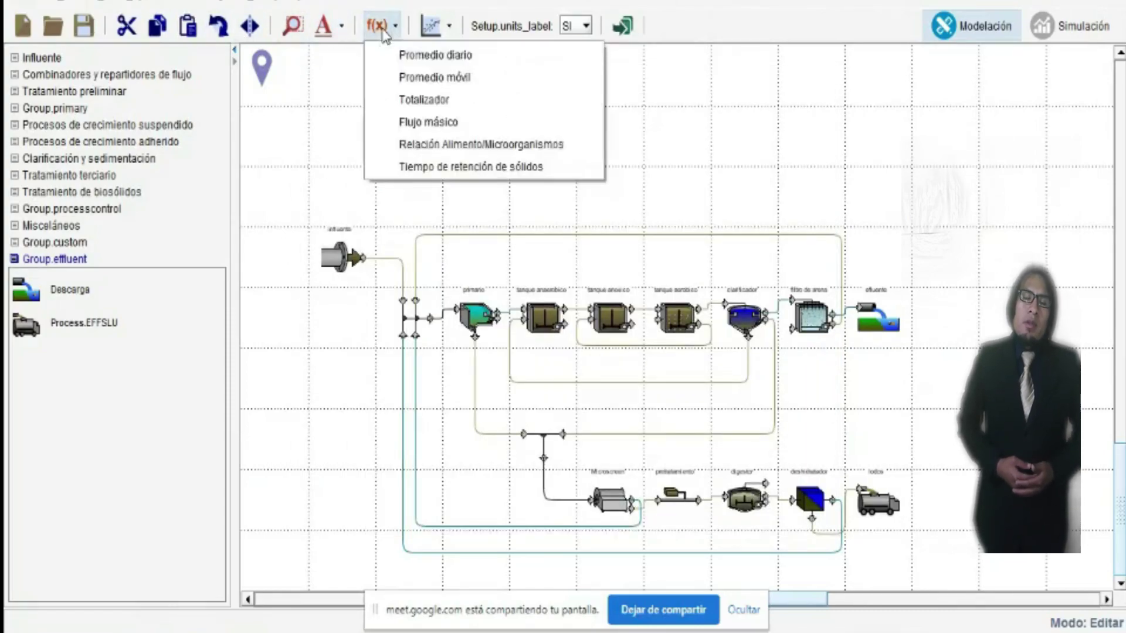
left_click(474, 168)
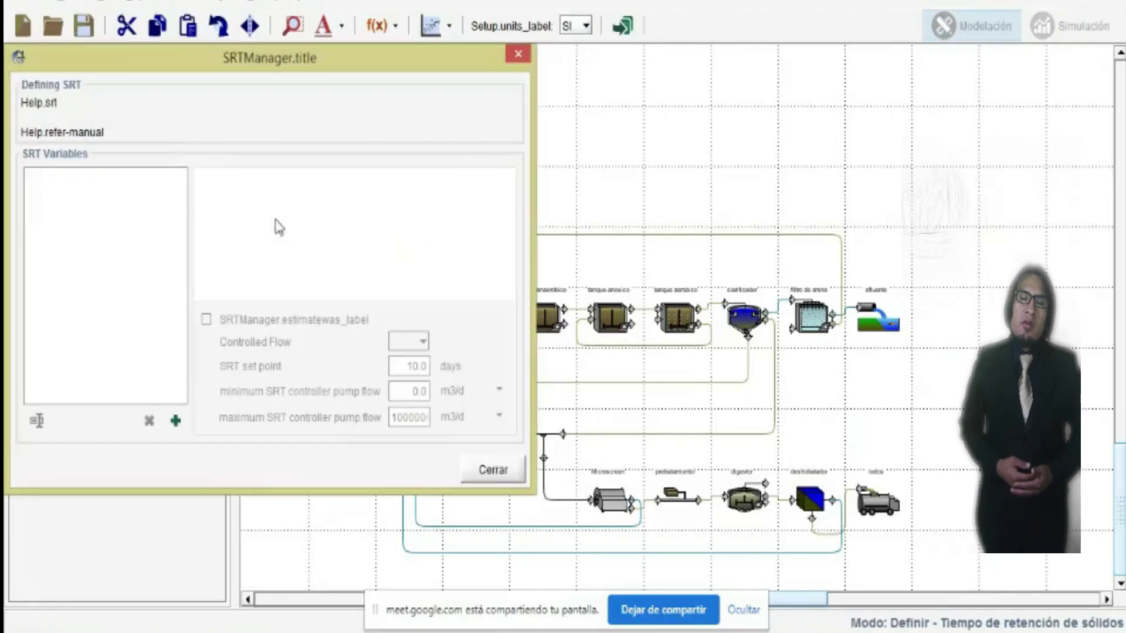
left_click(175, 421)
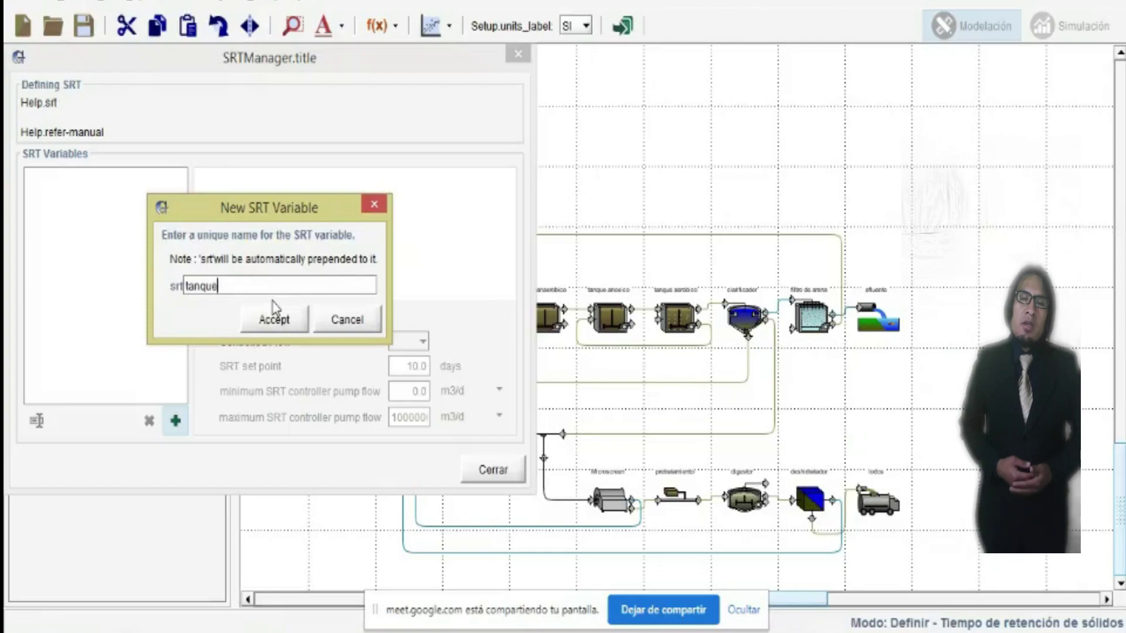
left_click(282, 320)
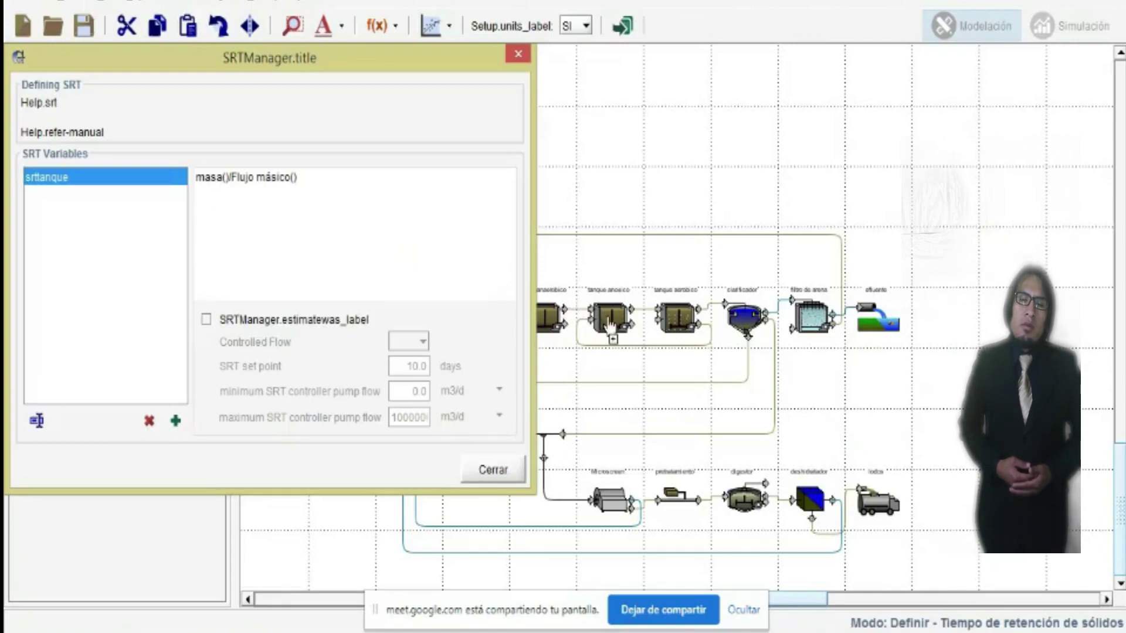
Set the mass term of srttanque to the anaerobic tank (anaer) and the aerobic tank (aer), leaving out the anoxic tank
mouse_move(614, 321)
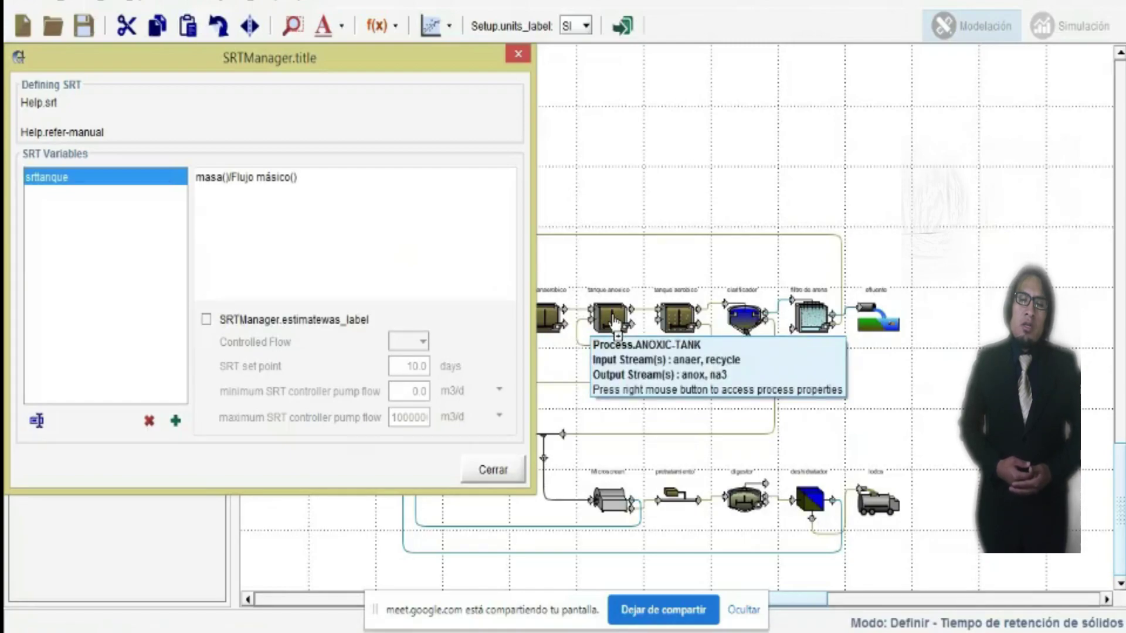
mouse_move(557, 327)
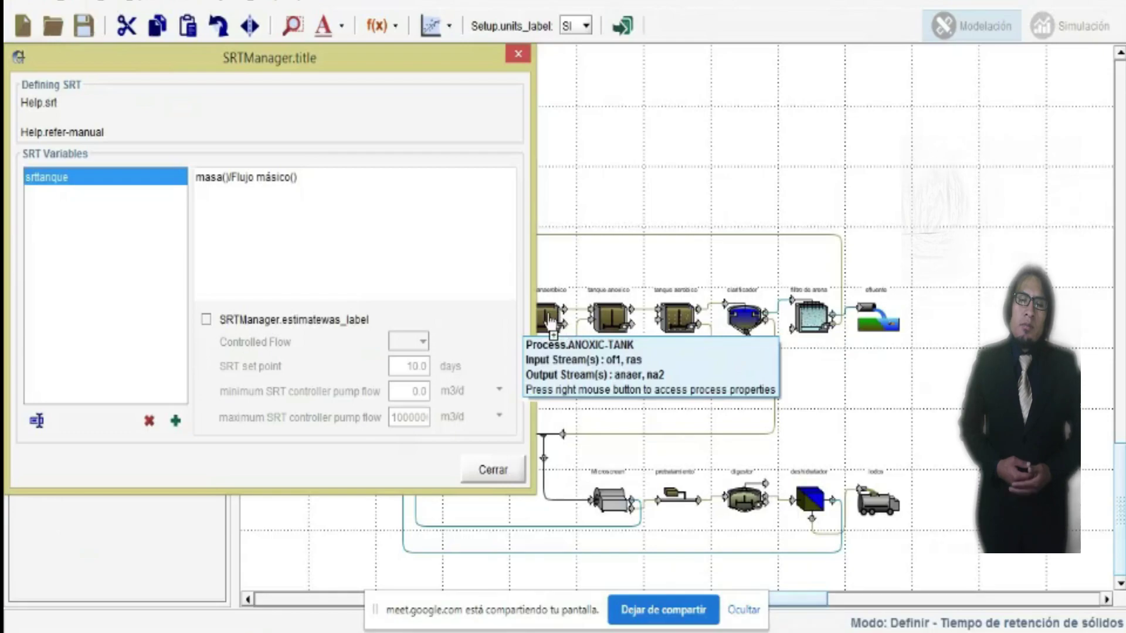
left_click(549, 321)
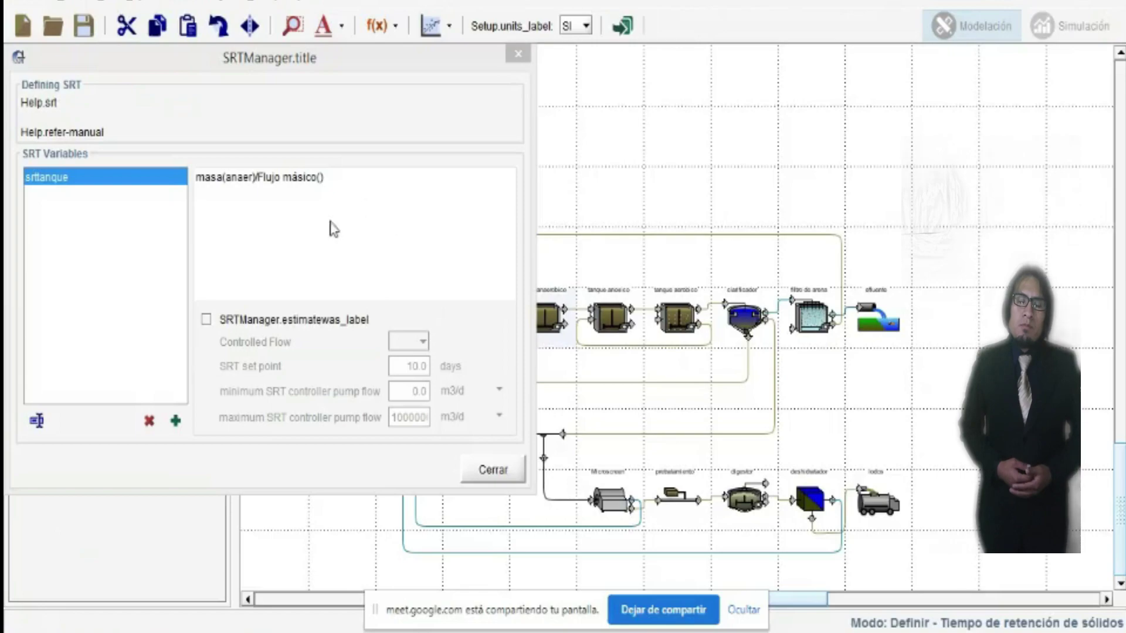
left_click(616, 326)
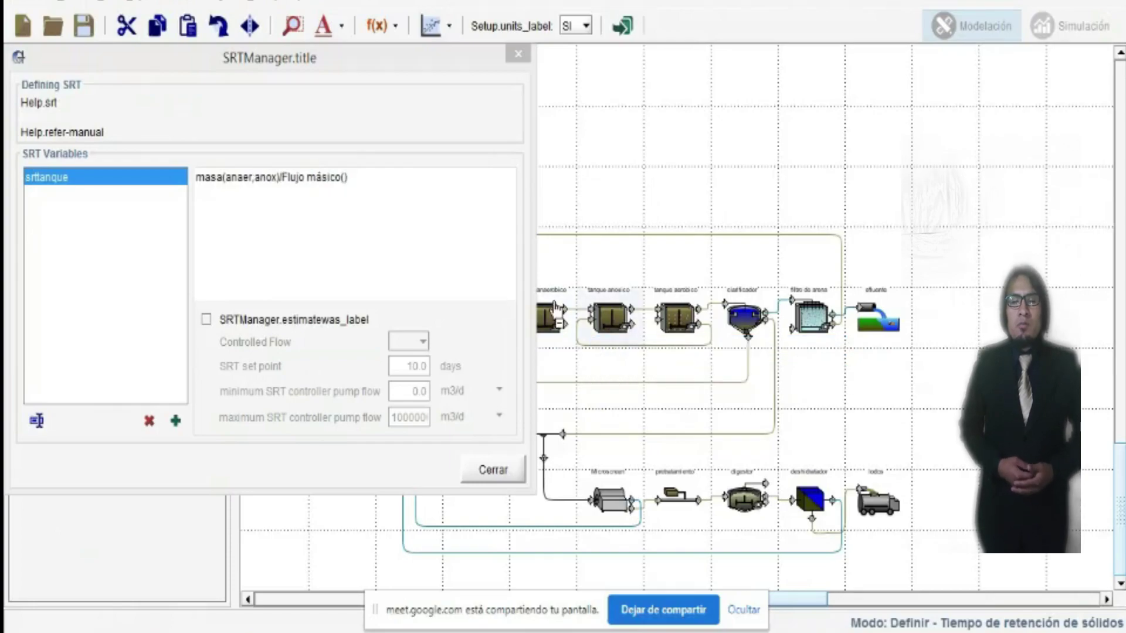
left_click(610, 326)
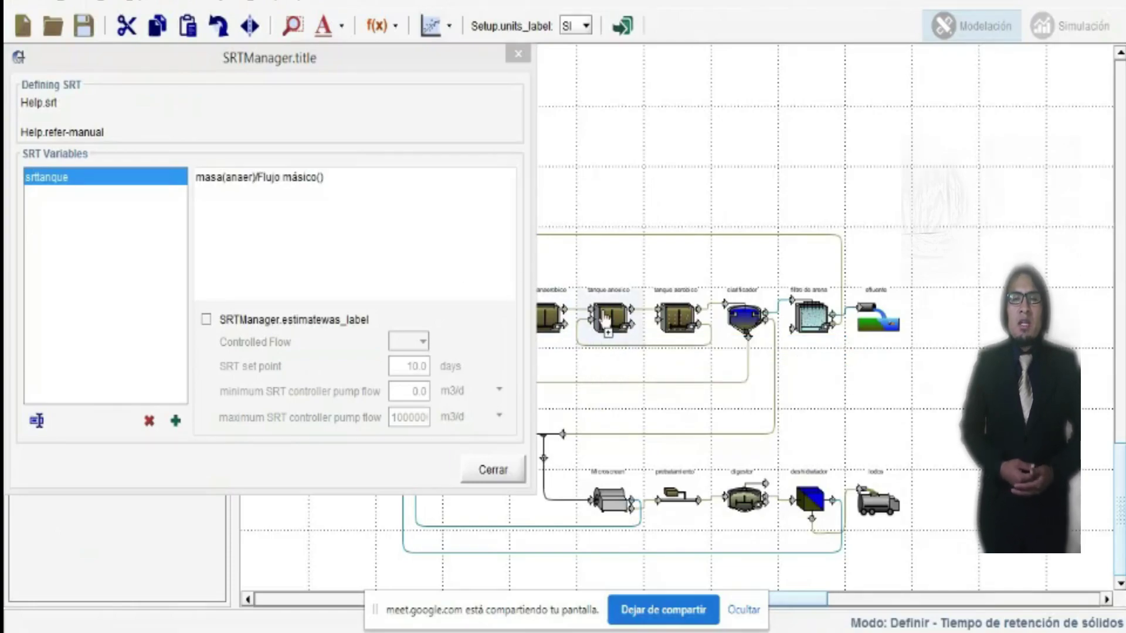
left_click(691, 329)
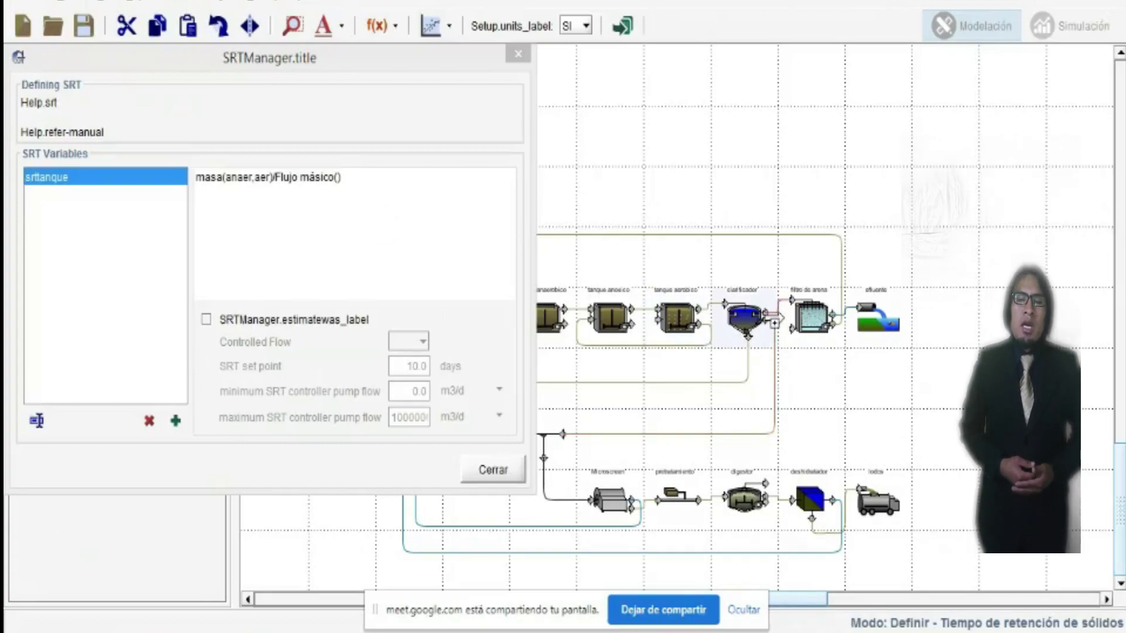
Set the mass flow term of srttanque to the clarifier's was and of2 streams, enable SRTManager.estimatewas_label and close the SRT manager
left_click(774, 327)
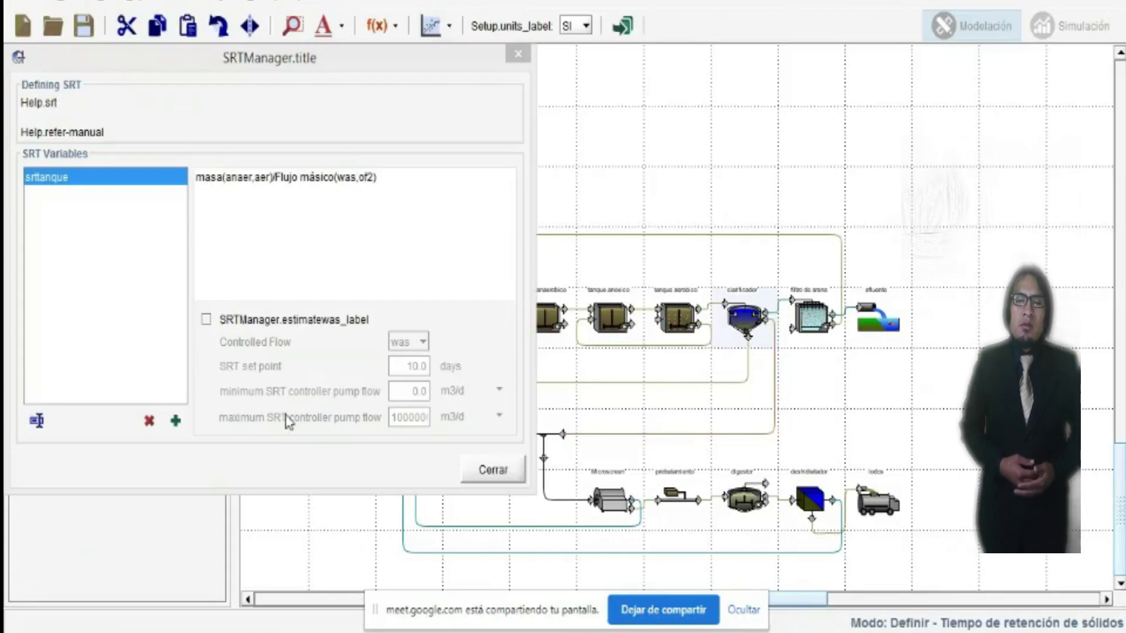
left_click(206, 320)
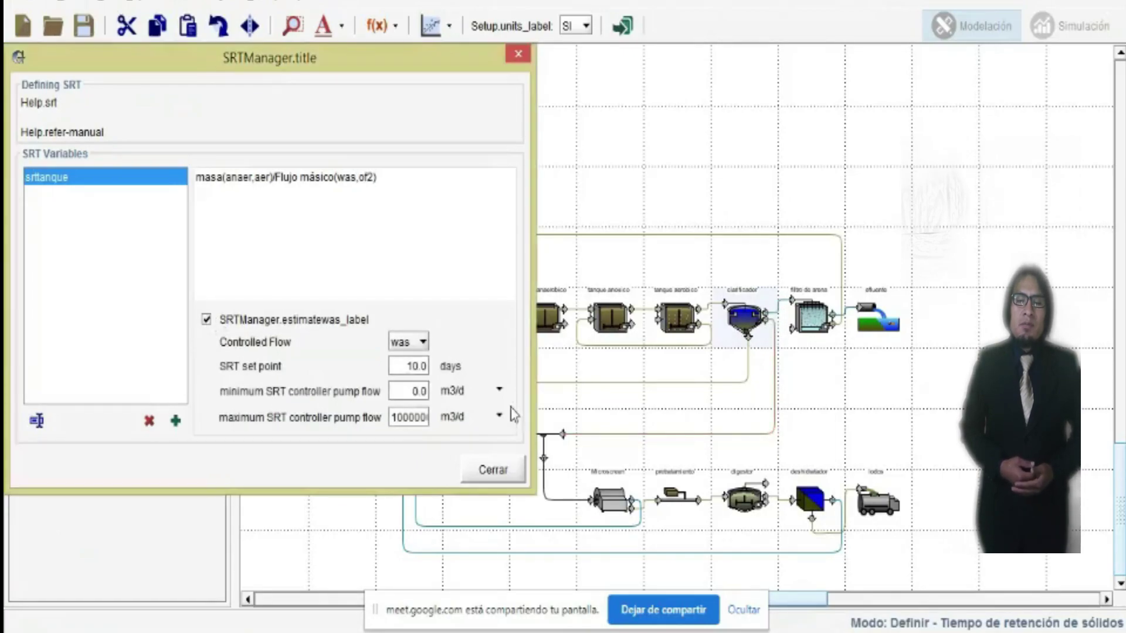
left_click(482, 472)
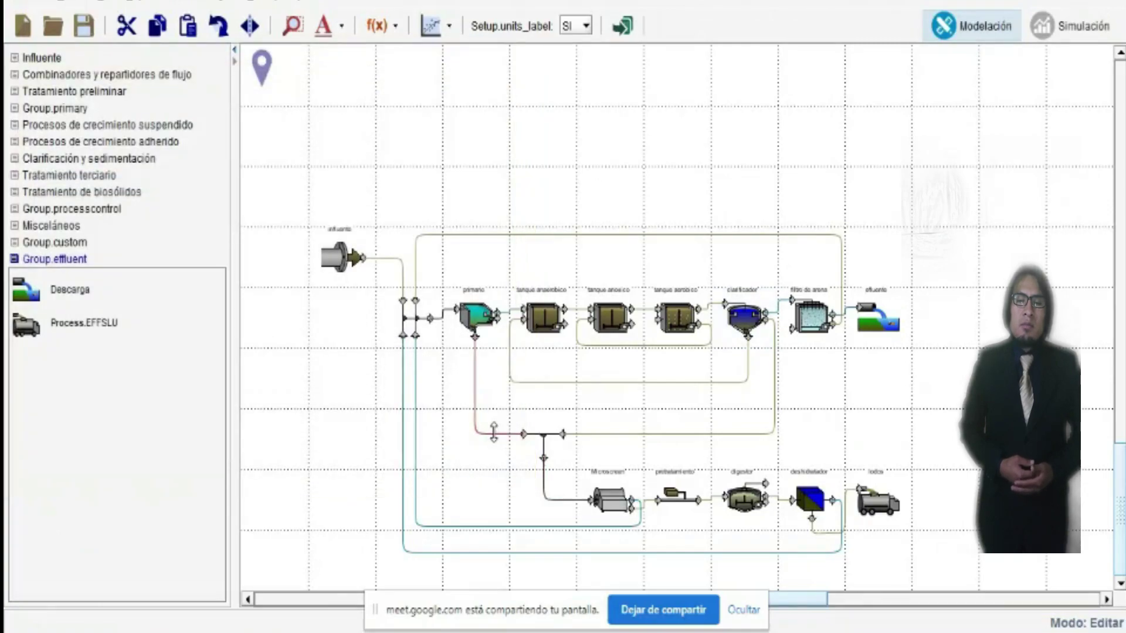
Switch the model to simulation mode (Simulación) and add a new empty output tab
left_click(1023, 194)
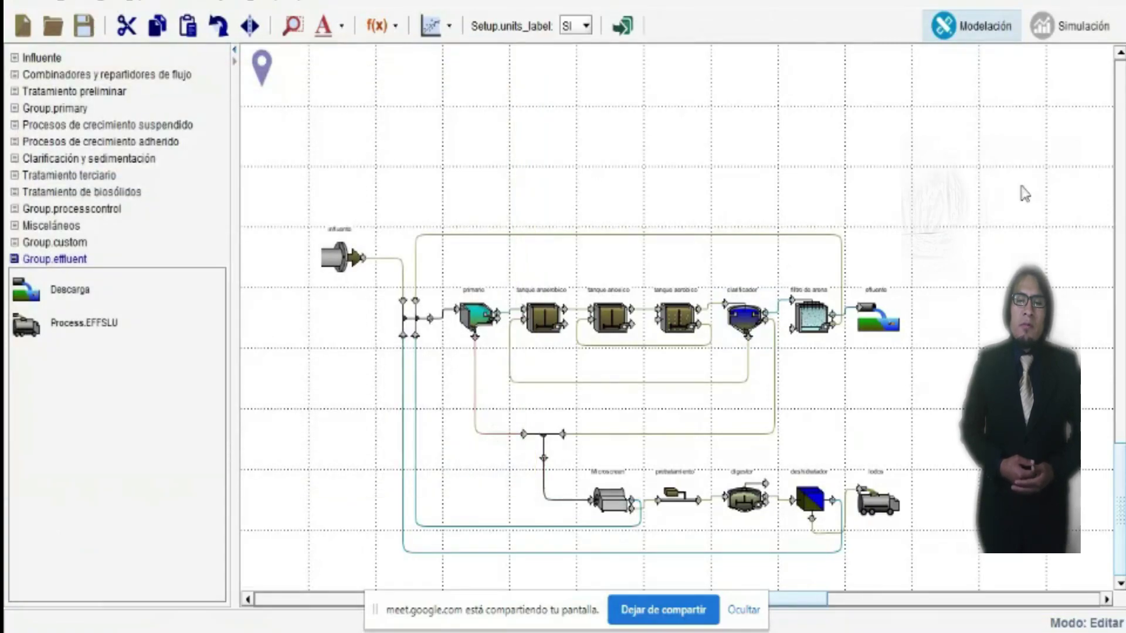
left_click(1078, 40)
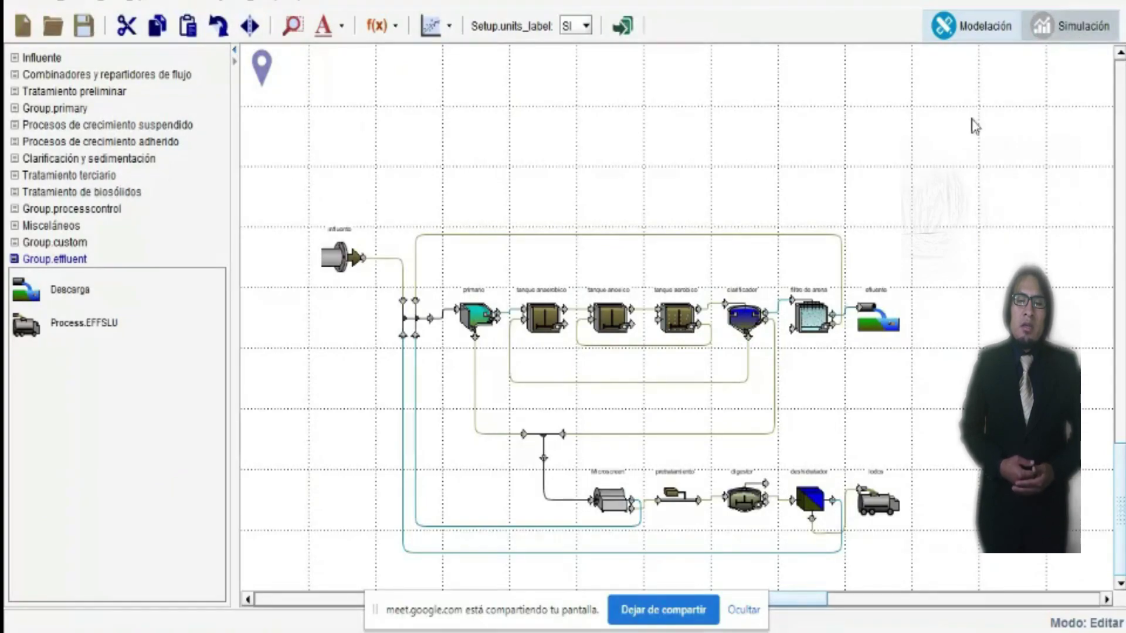
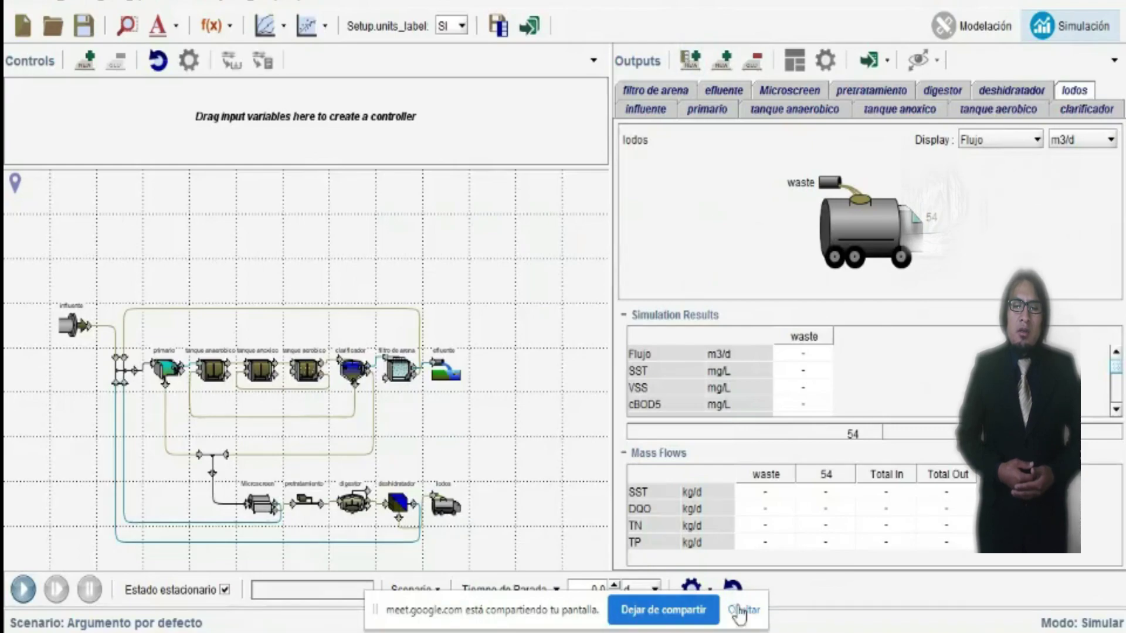
left_click(743, 609)
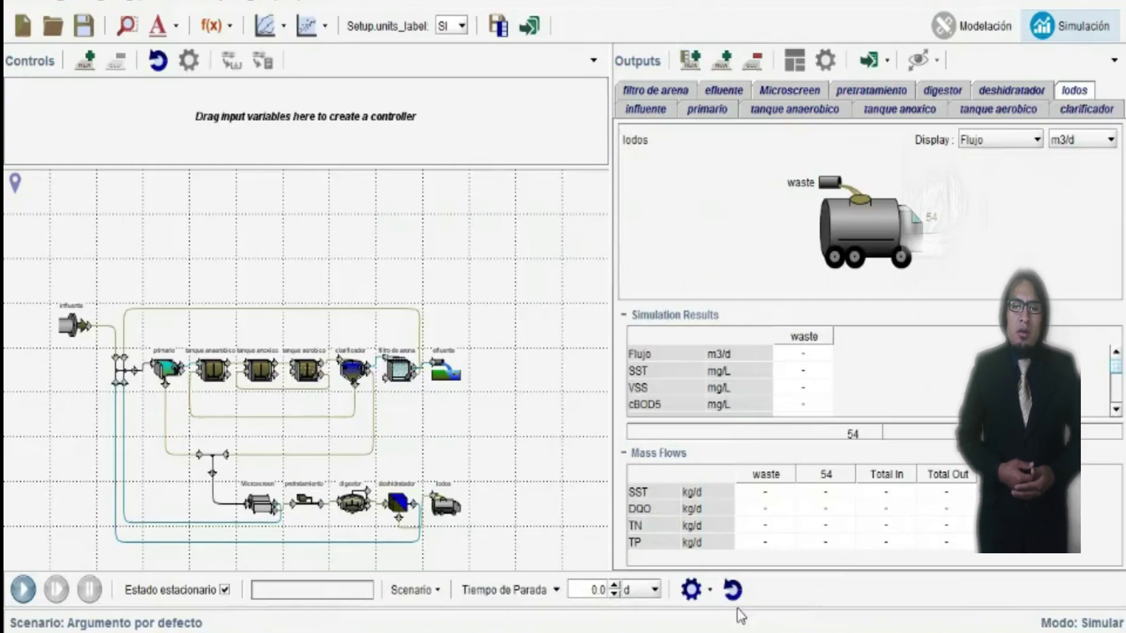
left_click(720, 62)
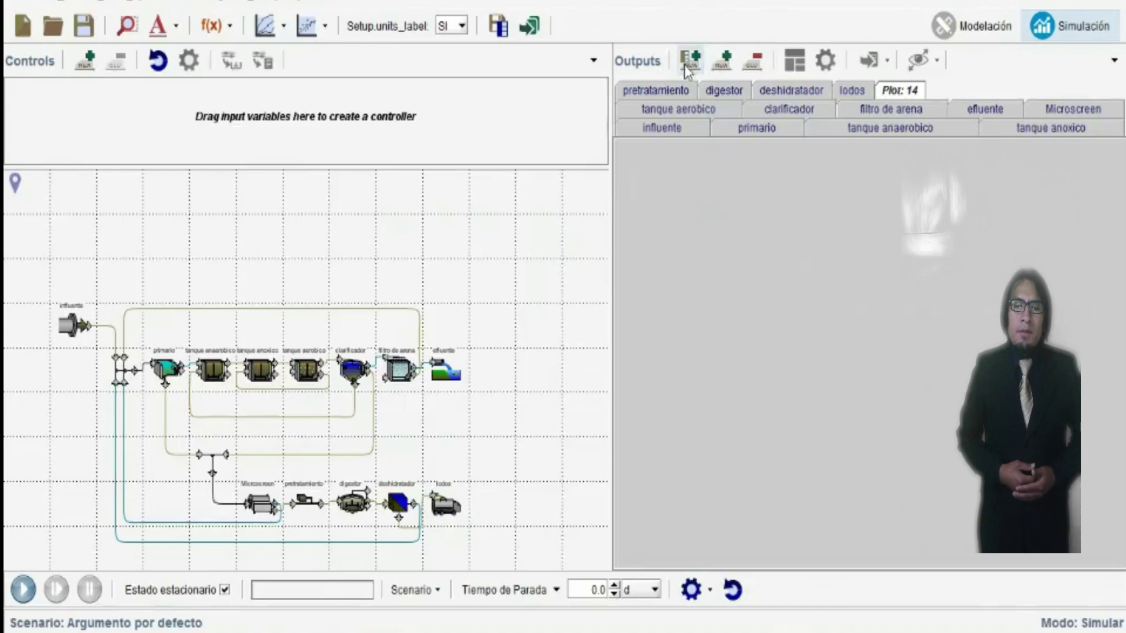
Create a stream variables table for the anaer, anox and aer streams with Soluble COD, Ammonia Nitrogen, Nitrate and Ortho-Phosphate
left_click(687, 66)
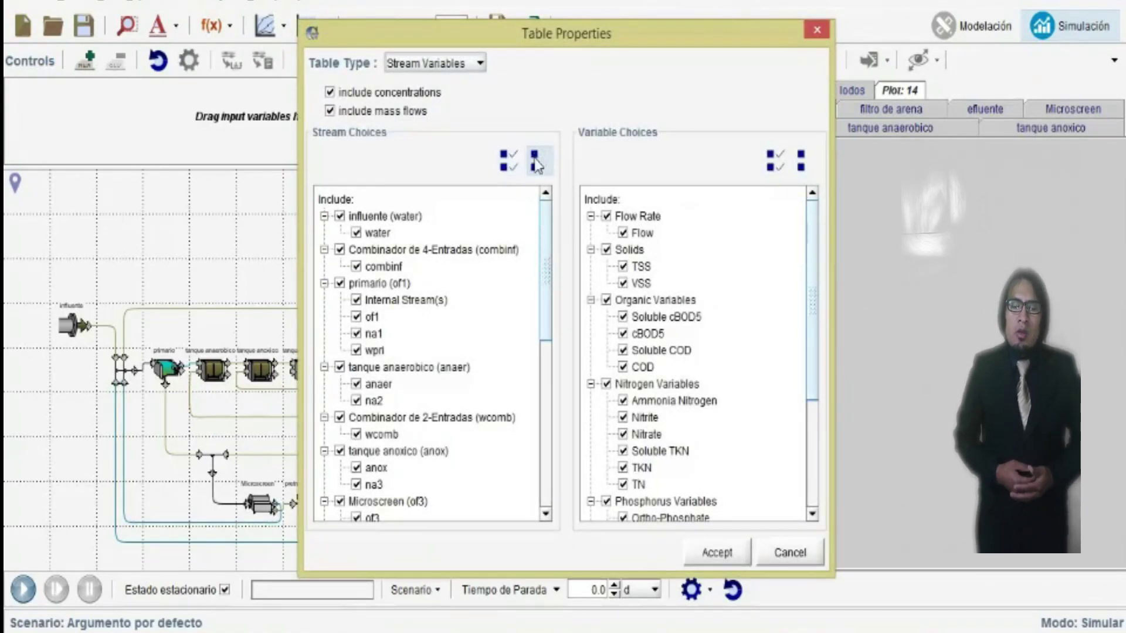
left_click(535, 162)
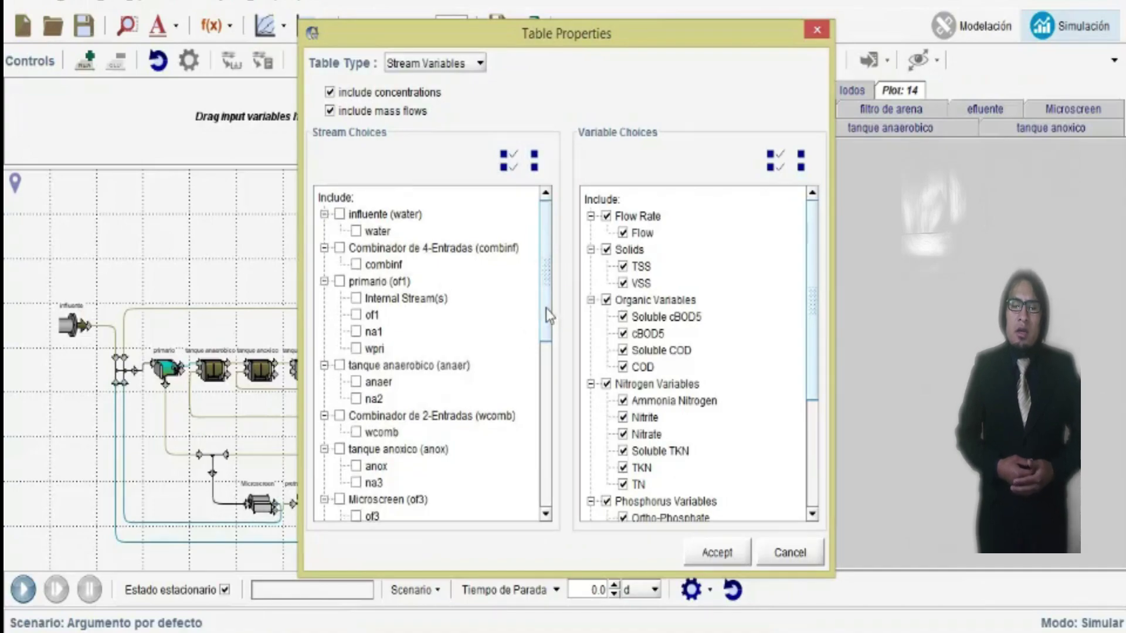
scroll(548, 317, "down", 1)
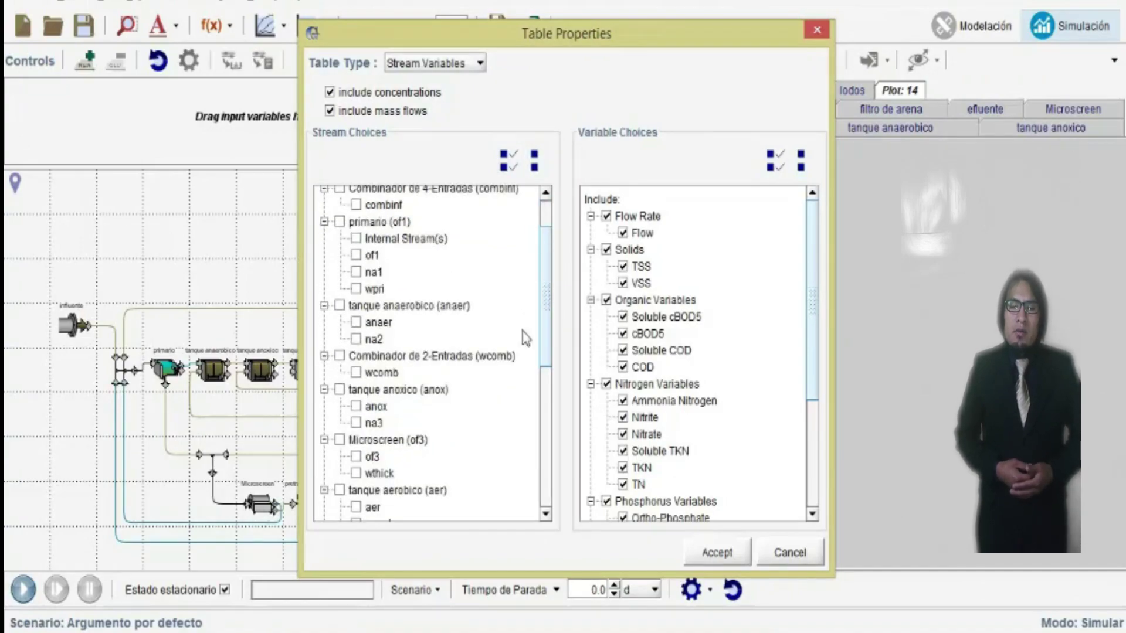
left_click(357, 322)
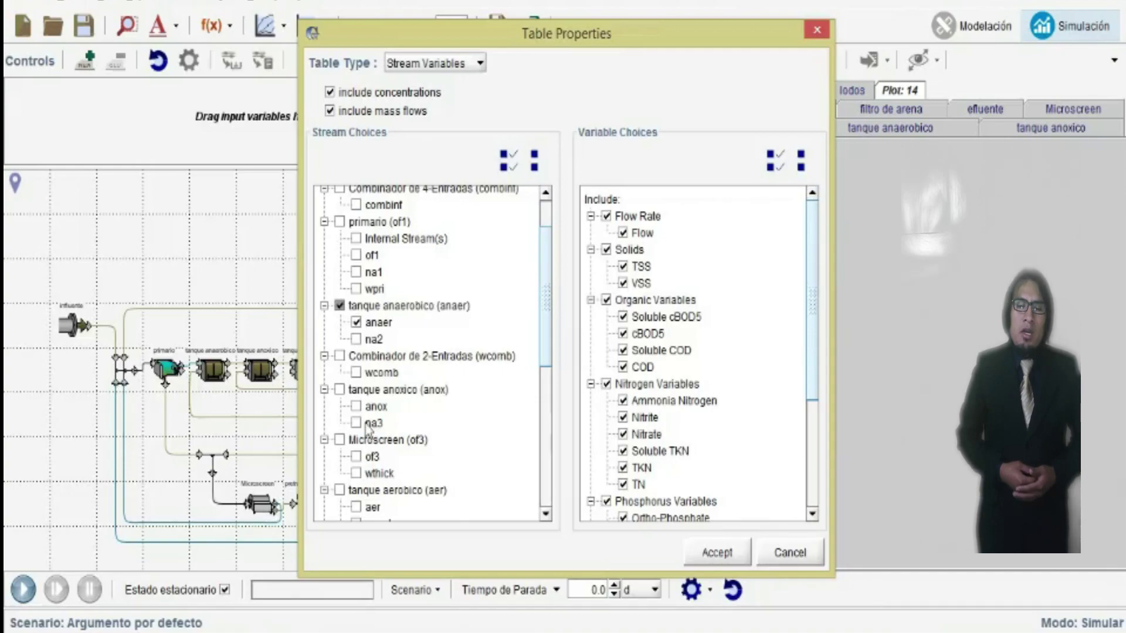
left_click(357, 407)
left_click(357, 507)
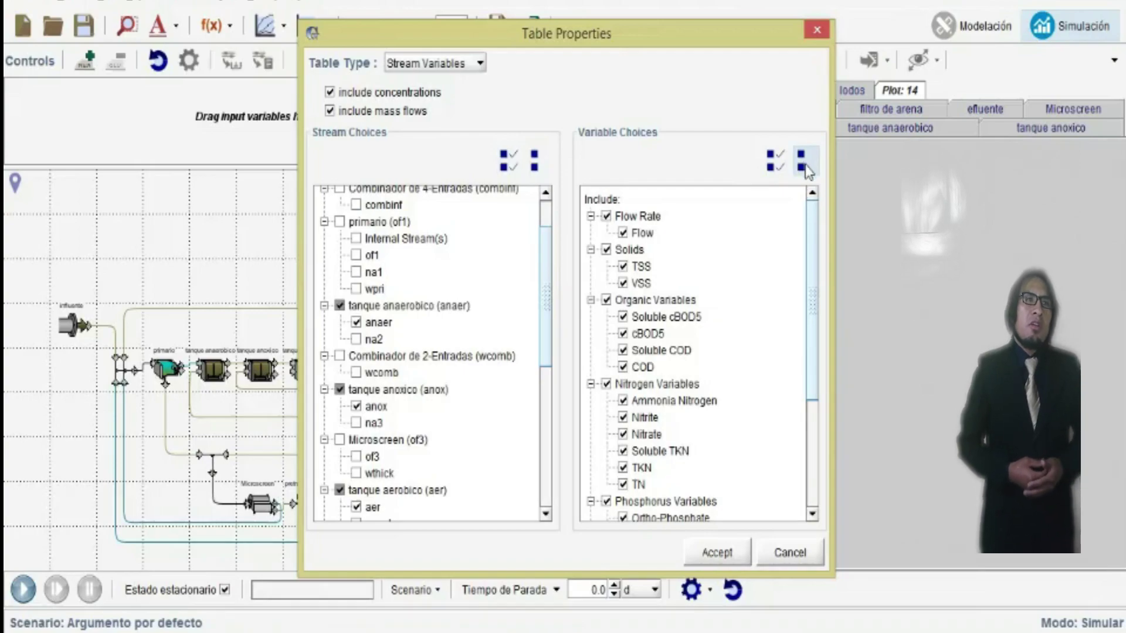
left_click(803, 165)
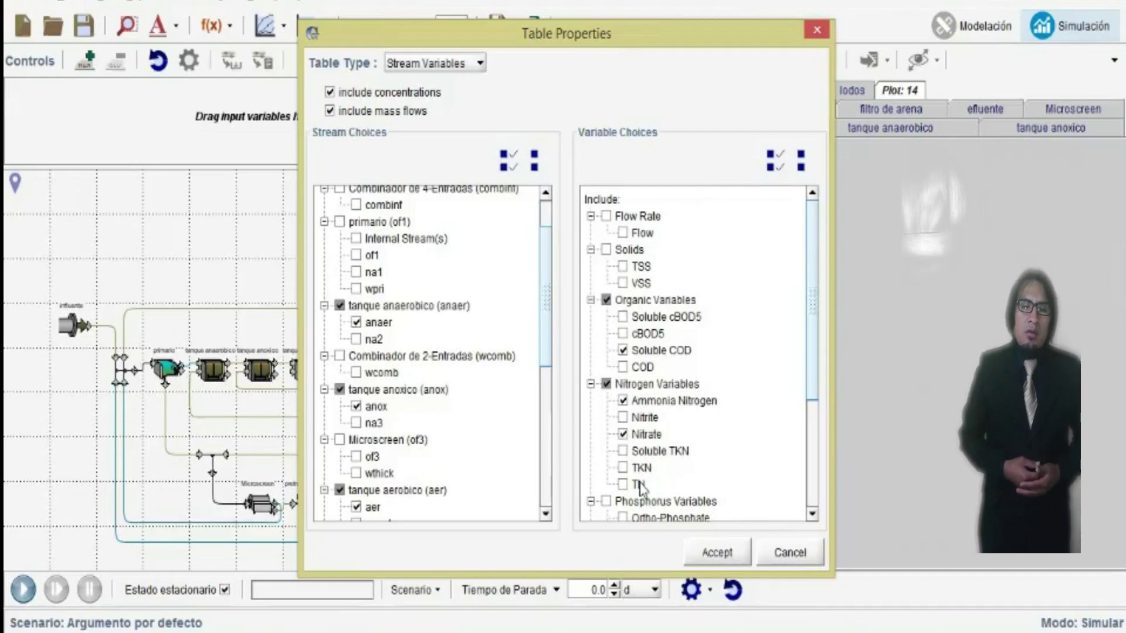
left_click(722, 557)
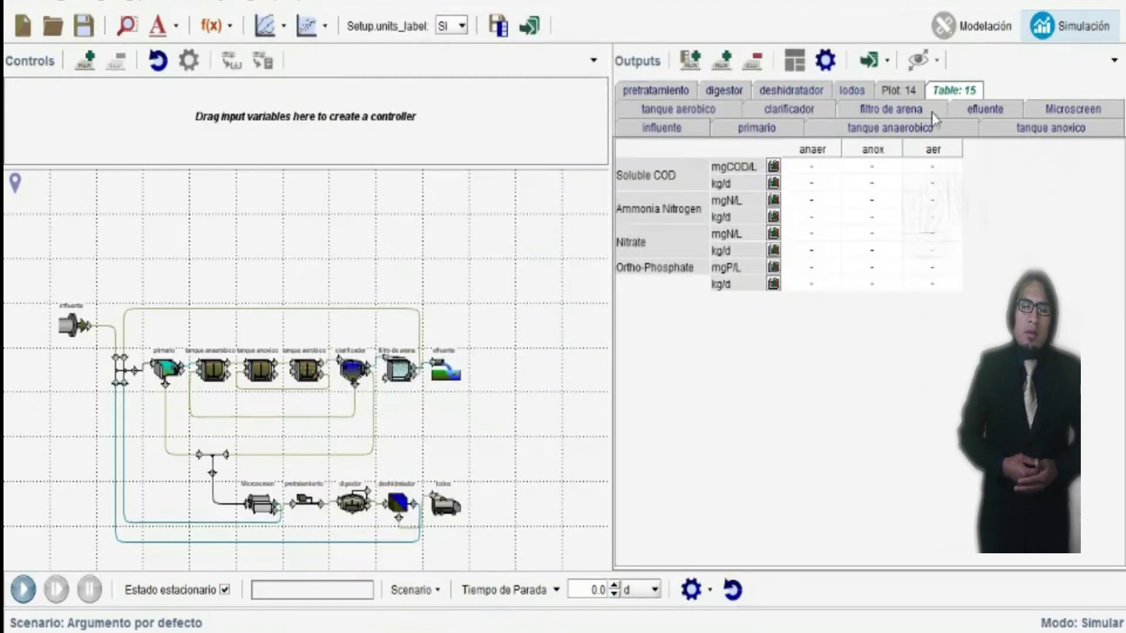
right_click(944, 92)
left_click(962, 106)
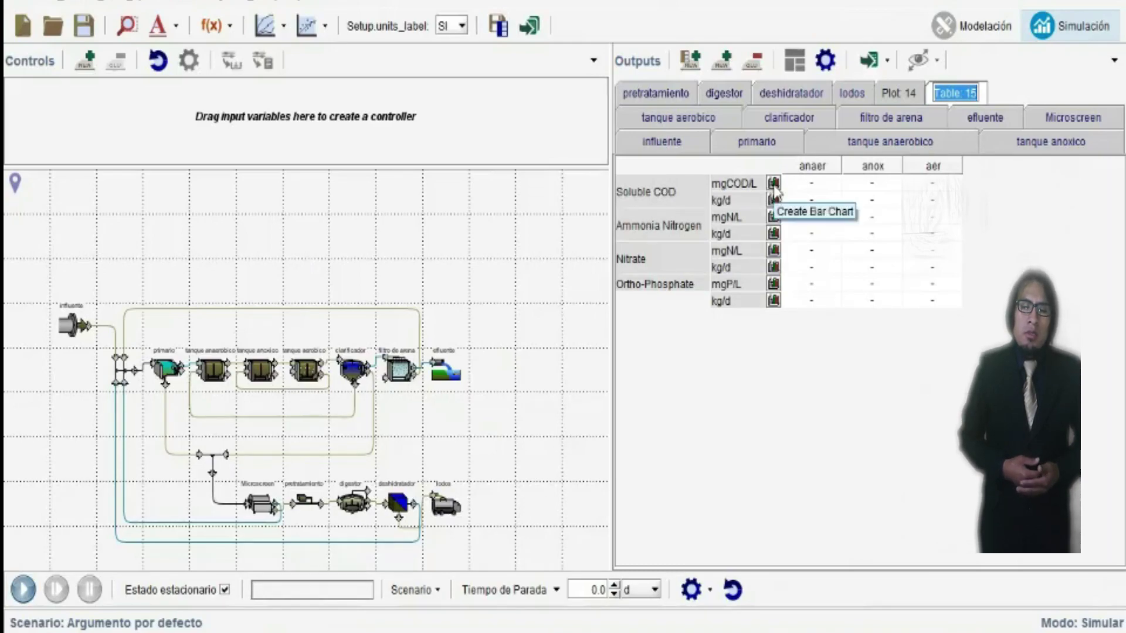
key("Return")
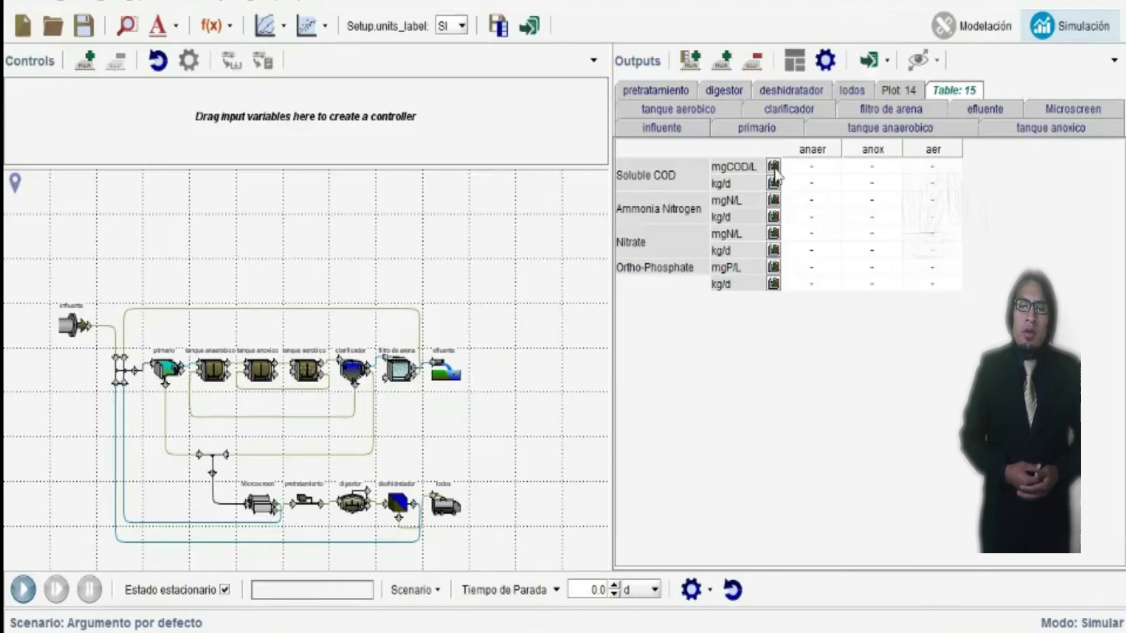
Create a bar chart of the Soluble COD mass flow (kg/d) from the stream table
left_click(903, 97)
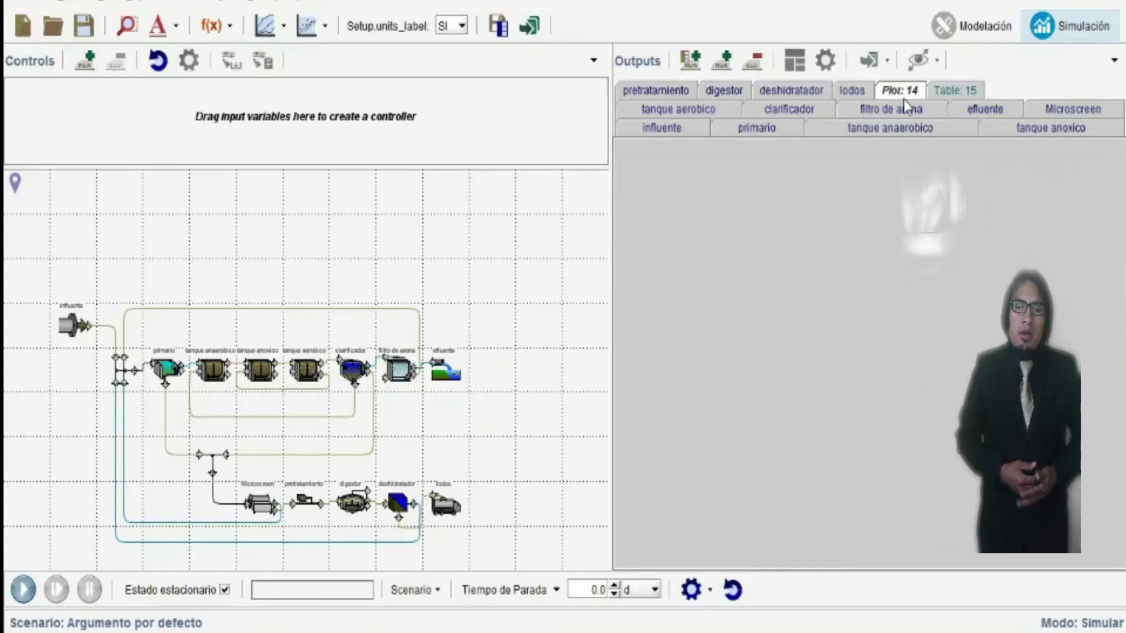
left_click(951, 93)
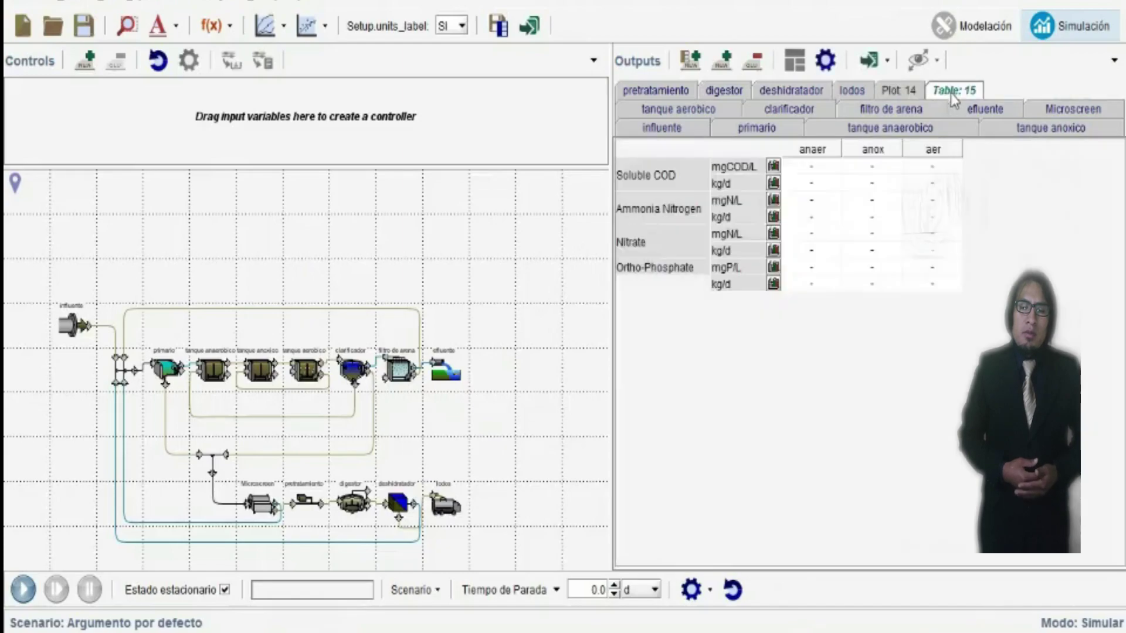
left_click(771, 170)
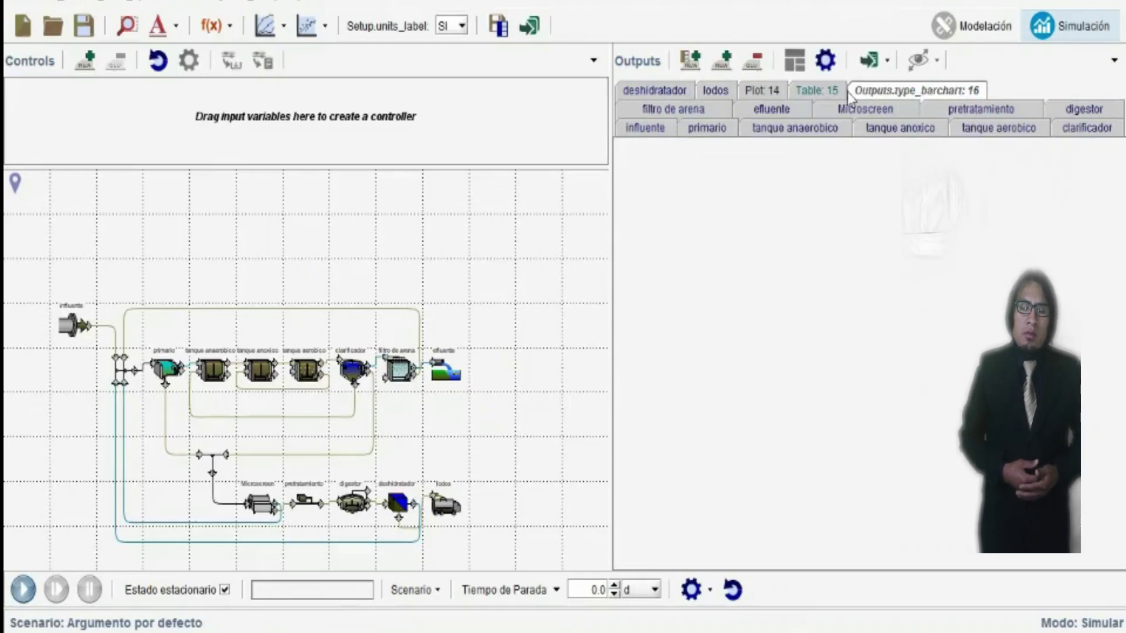
Delete the added output tabs: the stream table, the empty plot and the Soluble COD bar chart
left_click(778, 94)
right_click(809, 98)
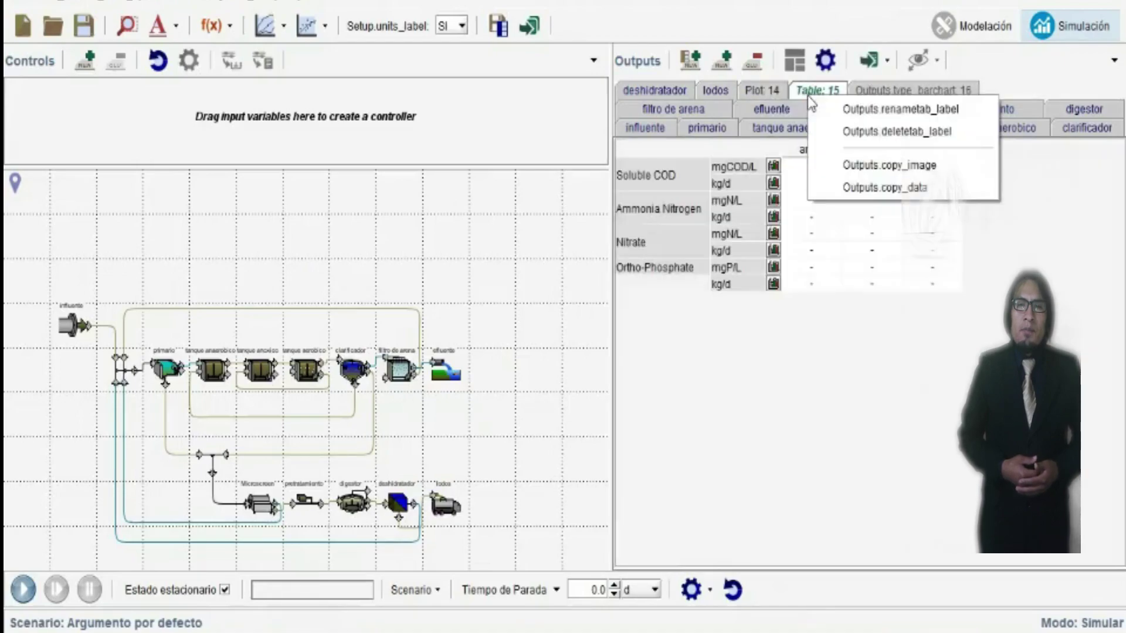
left_click(888, 131)
left_click(837, 351)
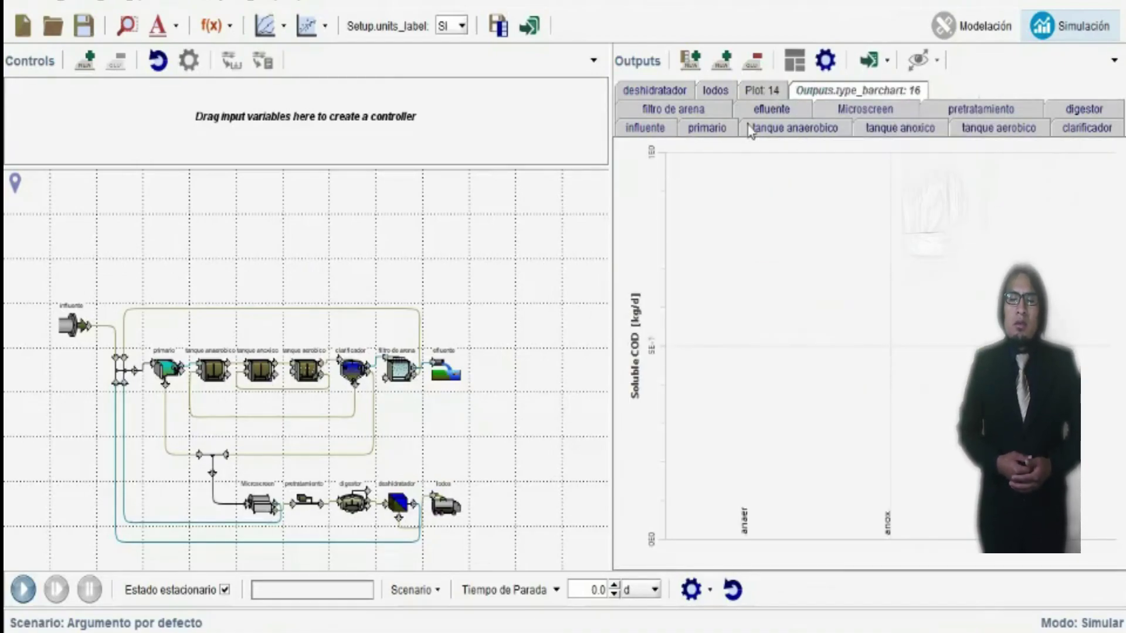
right_click(772, 94)
left_click(836, 125)
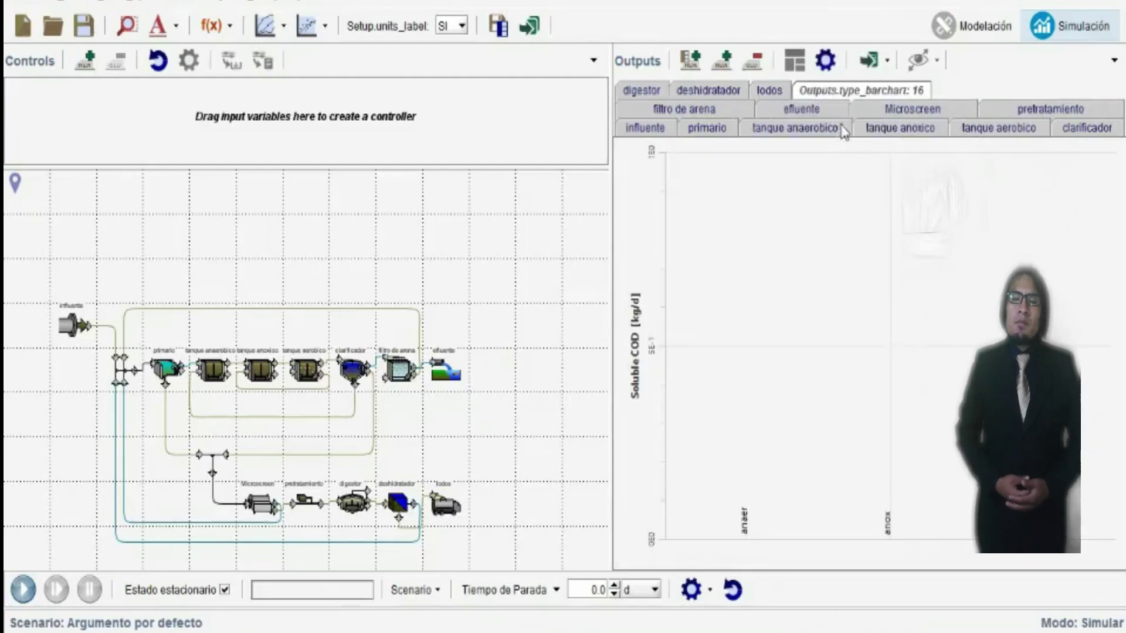
left_click(767, 95)
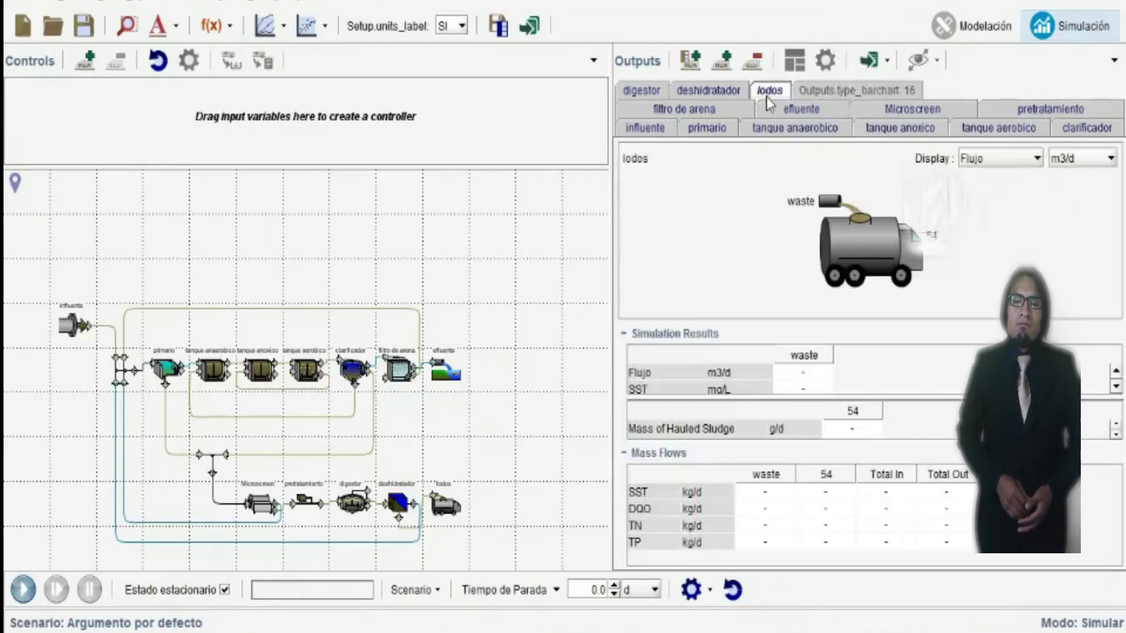
left_click(839, 94)
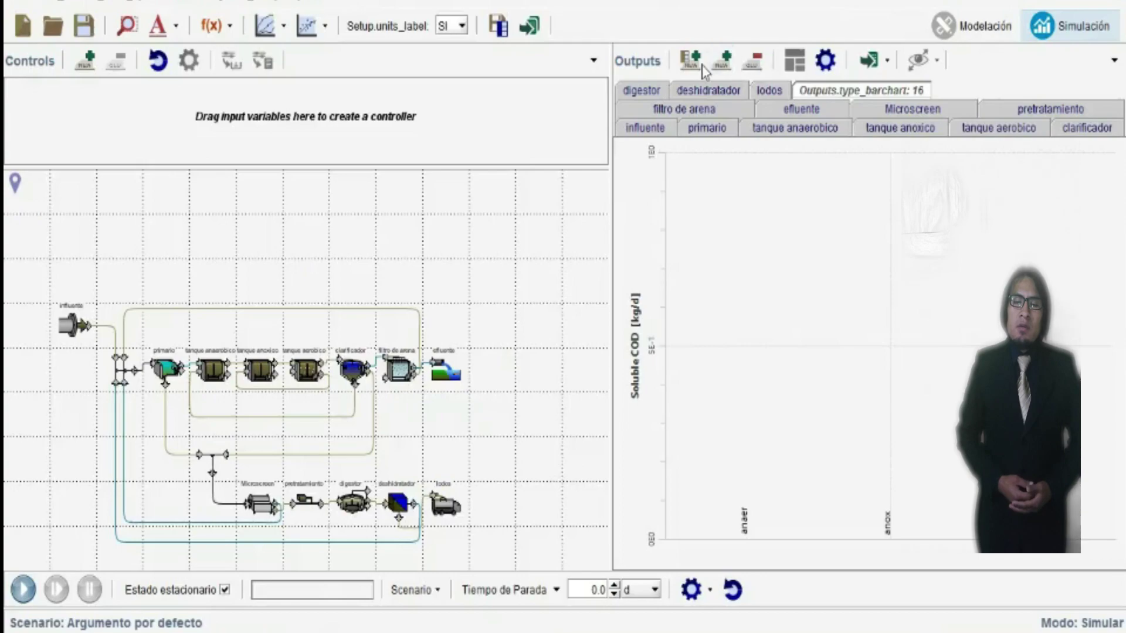
right_click(851, 92)
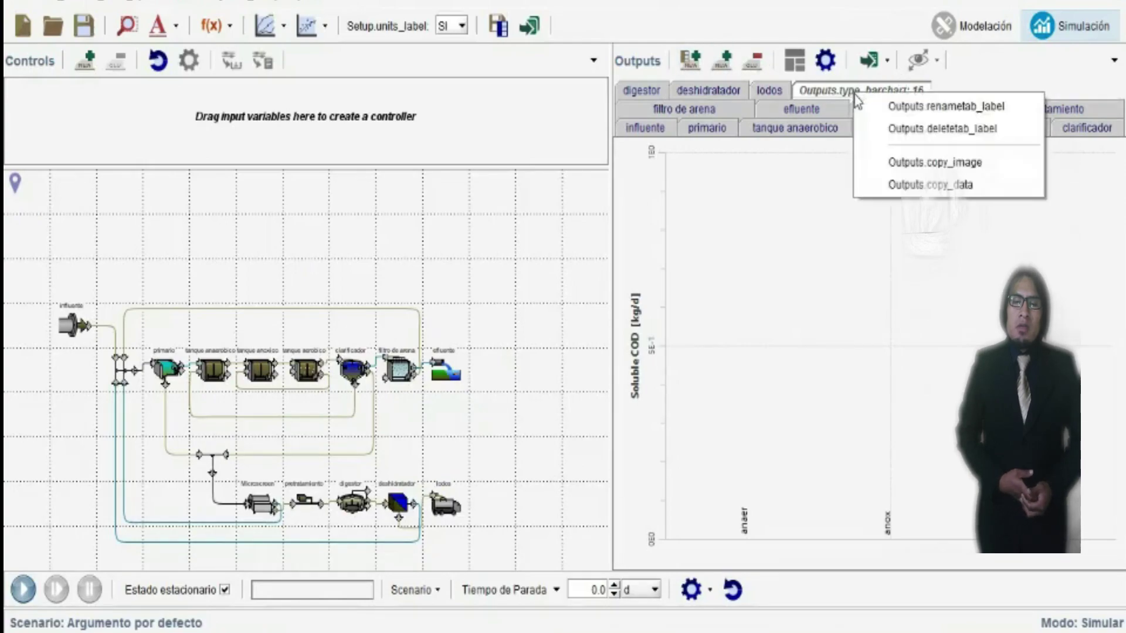
left_click(975, 127)
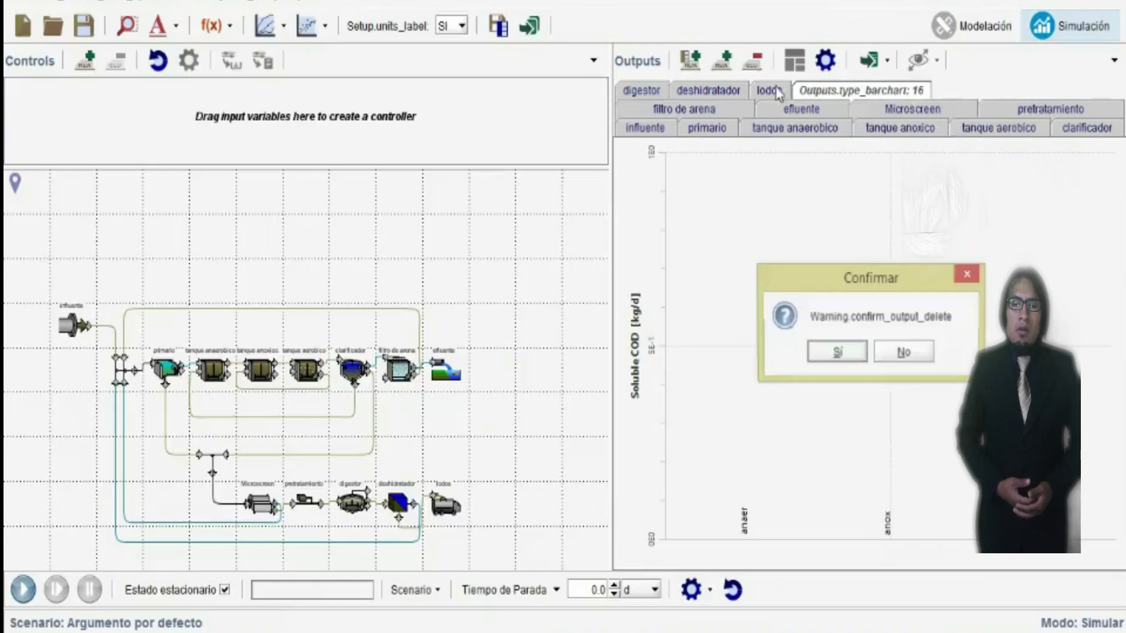
left_click(850, 355)
Start a new stream variables table with all variables cleared, including only the anaer, anox and aer streams
left_click(693, 66)
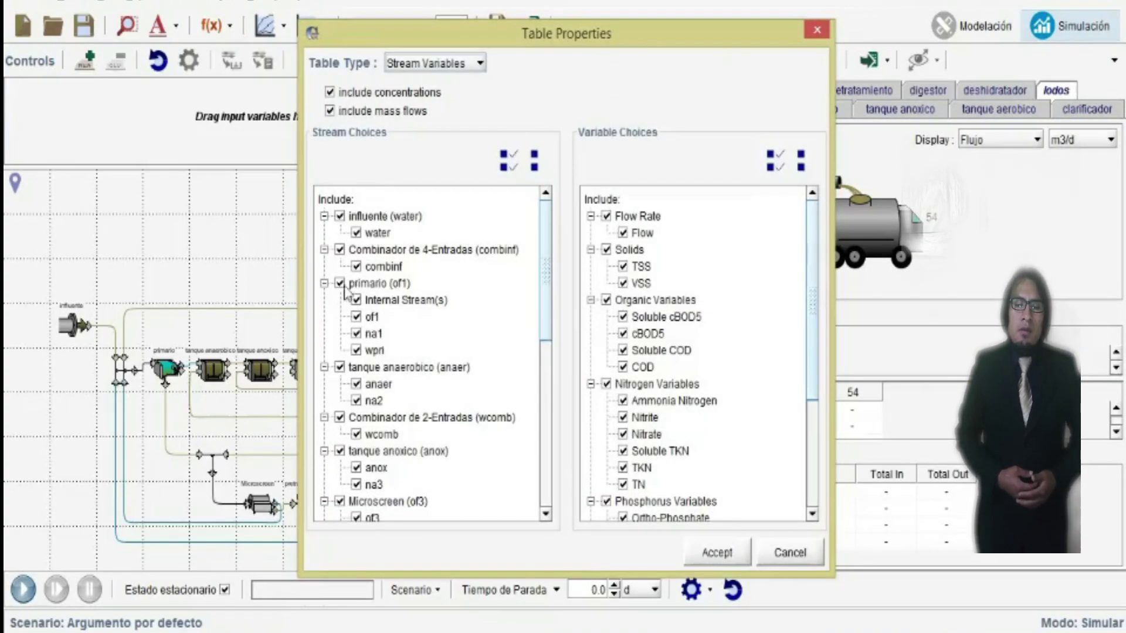
left_click(534, 161)
left_click(801, 161)
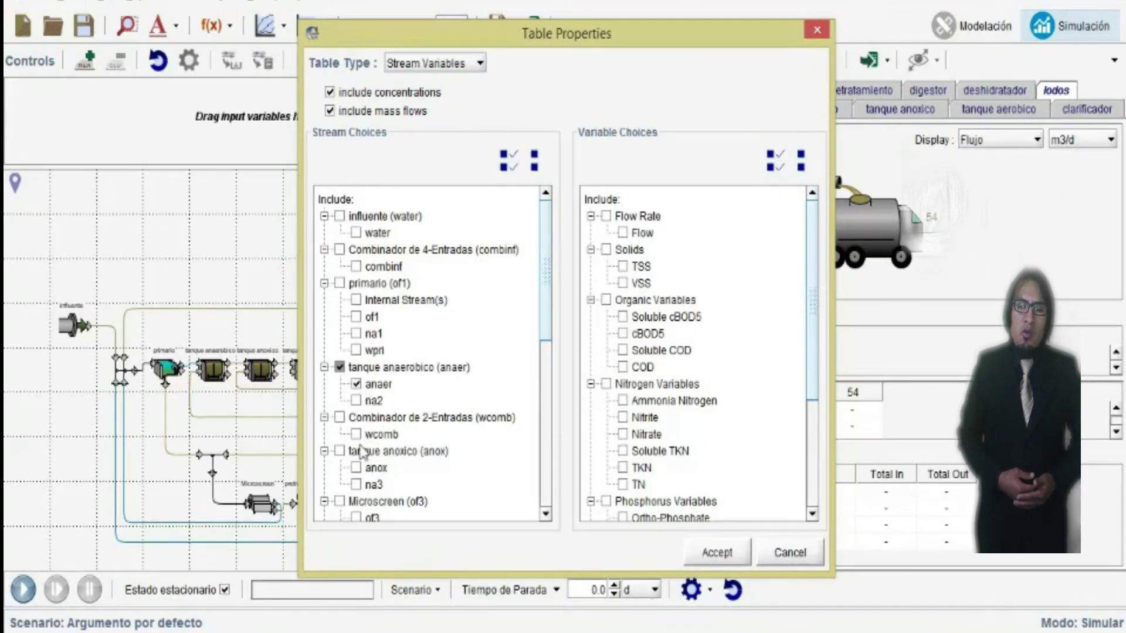
left_click(357, 468)
scroll(360, 467, "down", 1)
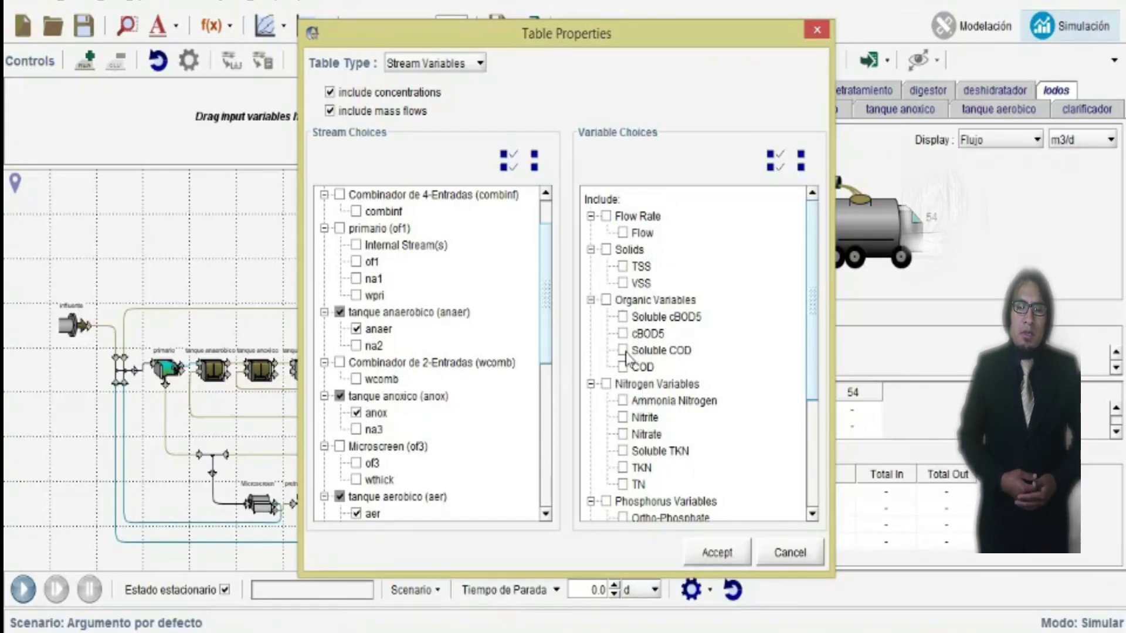
Include Soluble COD, Ammonia Nitrogen, Nitrate and Ortho-Phosphate as the table's variables and create the table
left_click(623, 401)
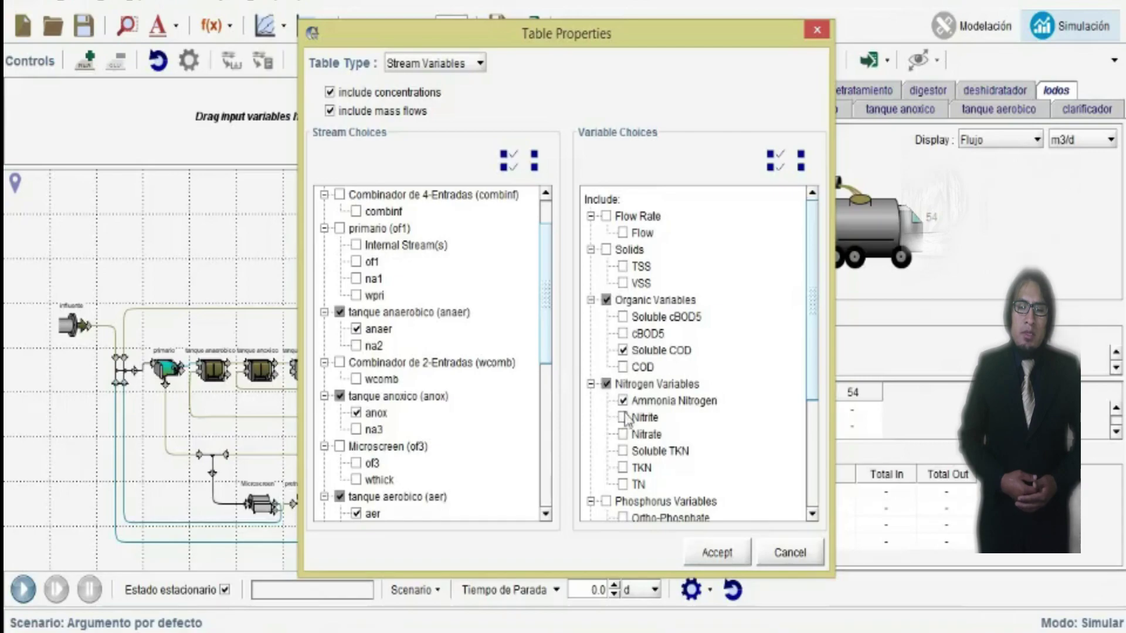
left_click(623, 434)
left_click(623, 518)
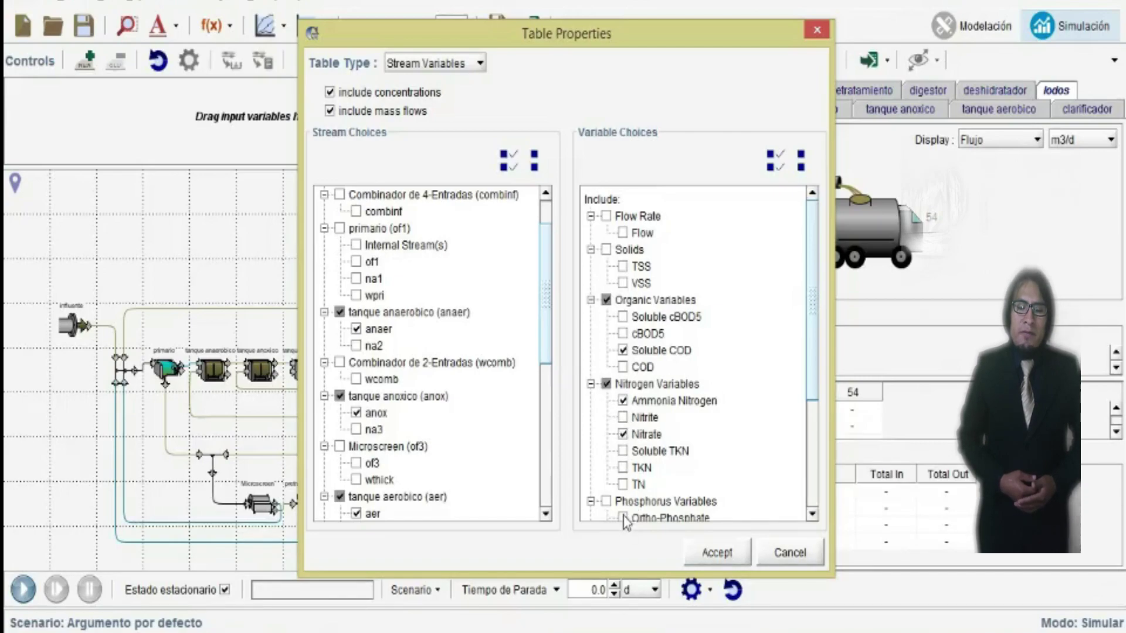
left_click(716, 553)
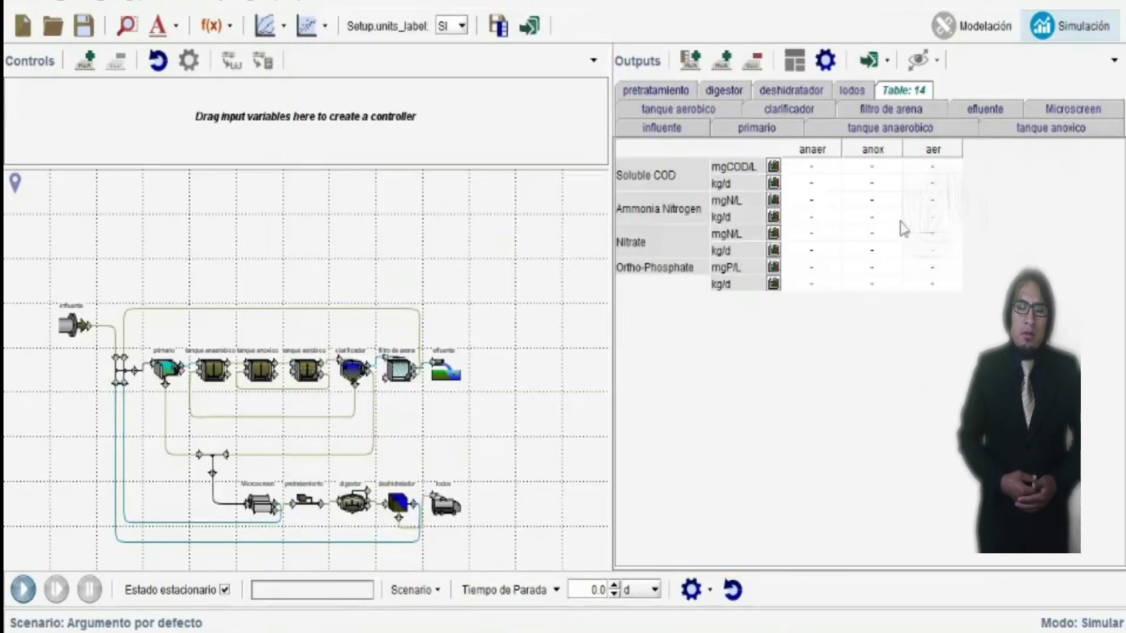
Create separate bar charts from the table's concentration rows for Soluble COD, Ammonia Nitrogen, Nitrate and Ortho-Phosphate
left_click(775, 167)
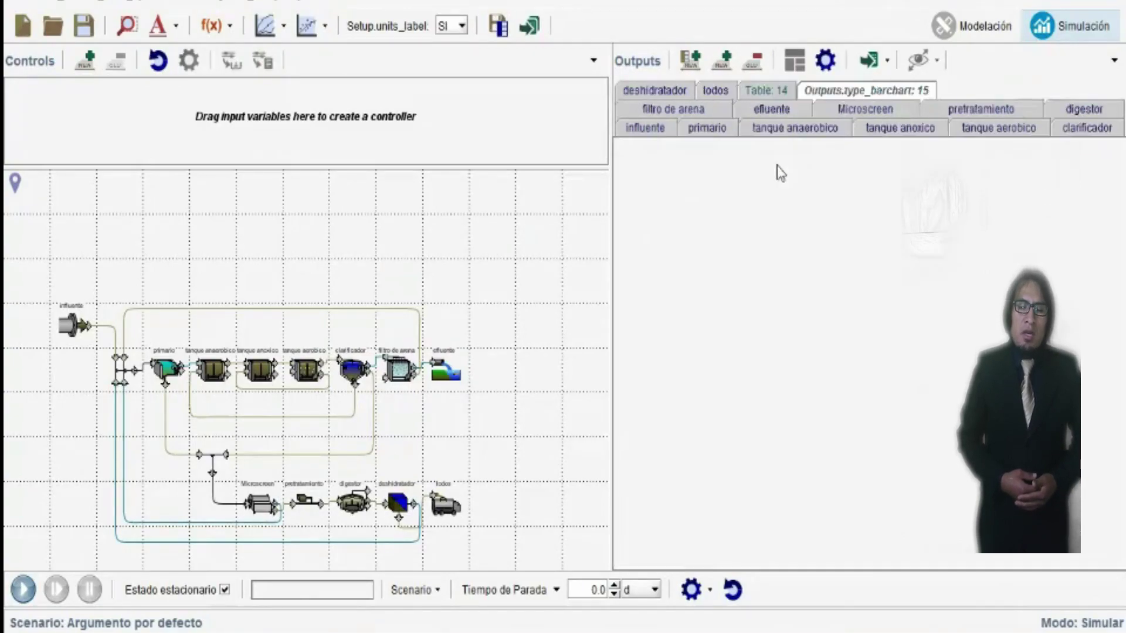
left_click(772, 89)
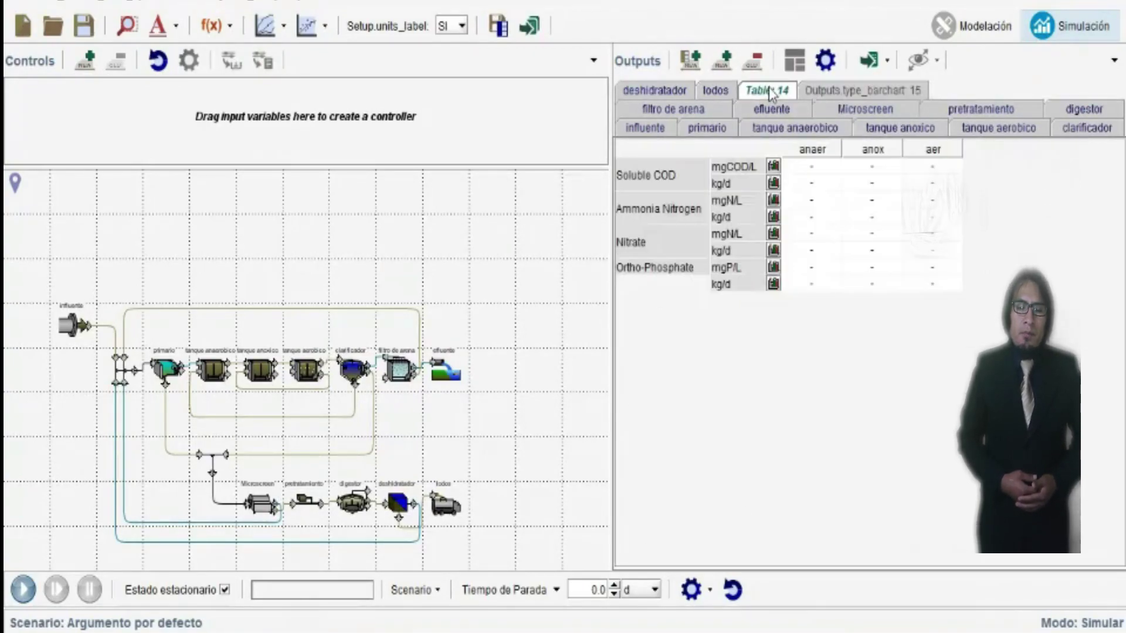
left_click(774, 200)
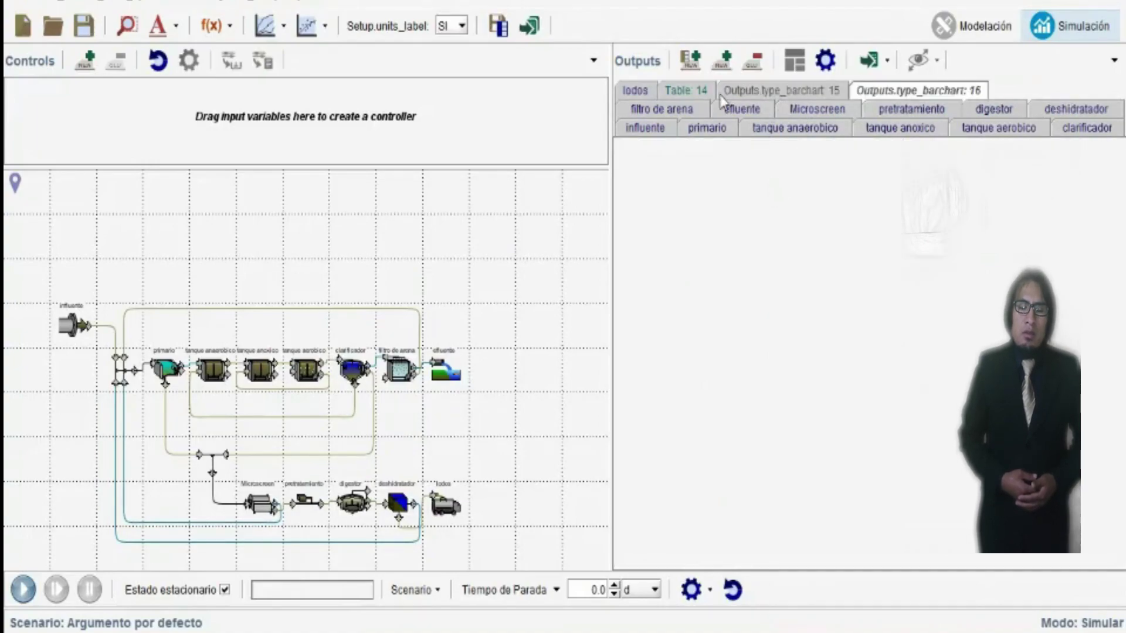
left_click(696, 92)
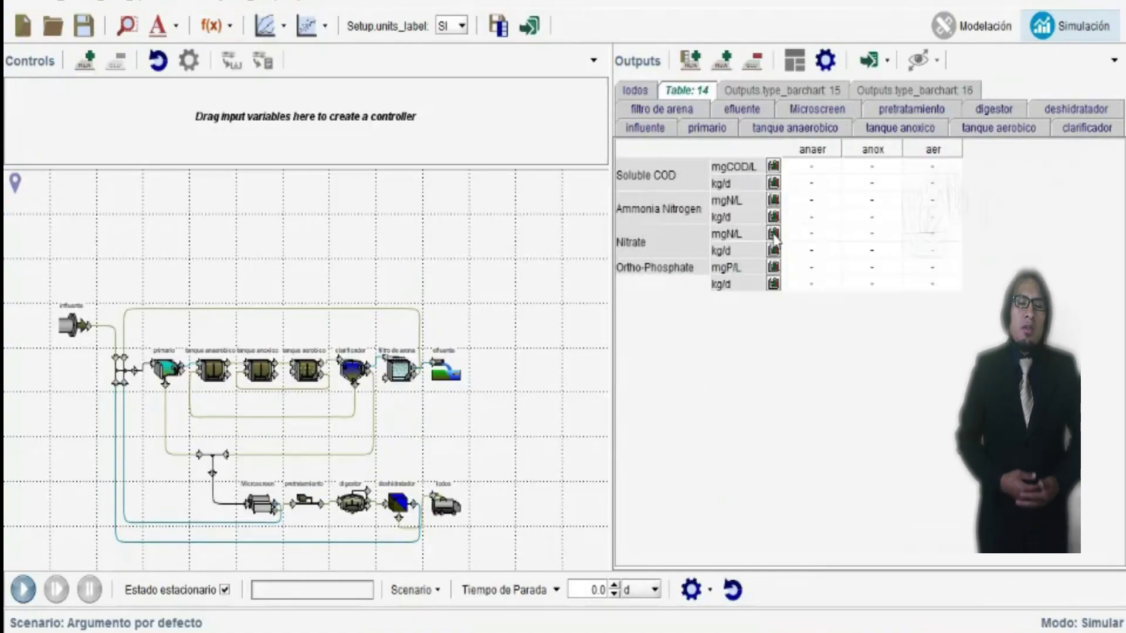
left_click(774, 235)
left_click(721, 92)
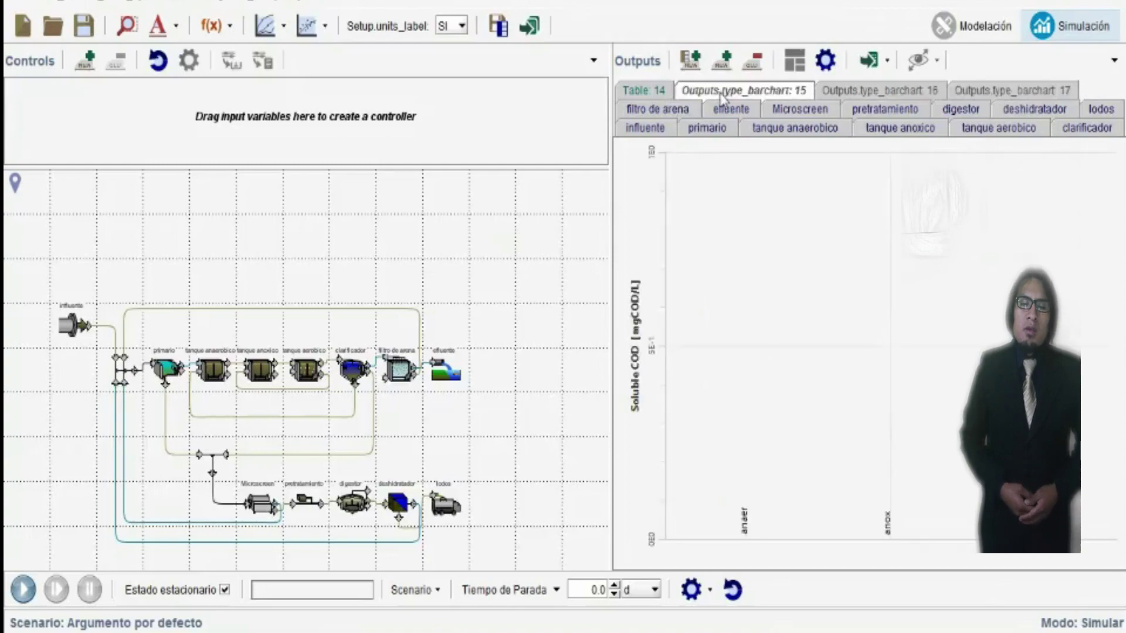
left_click(672, 94)
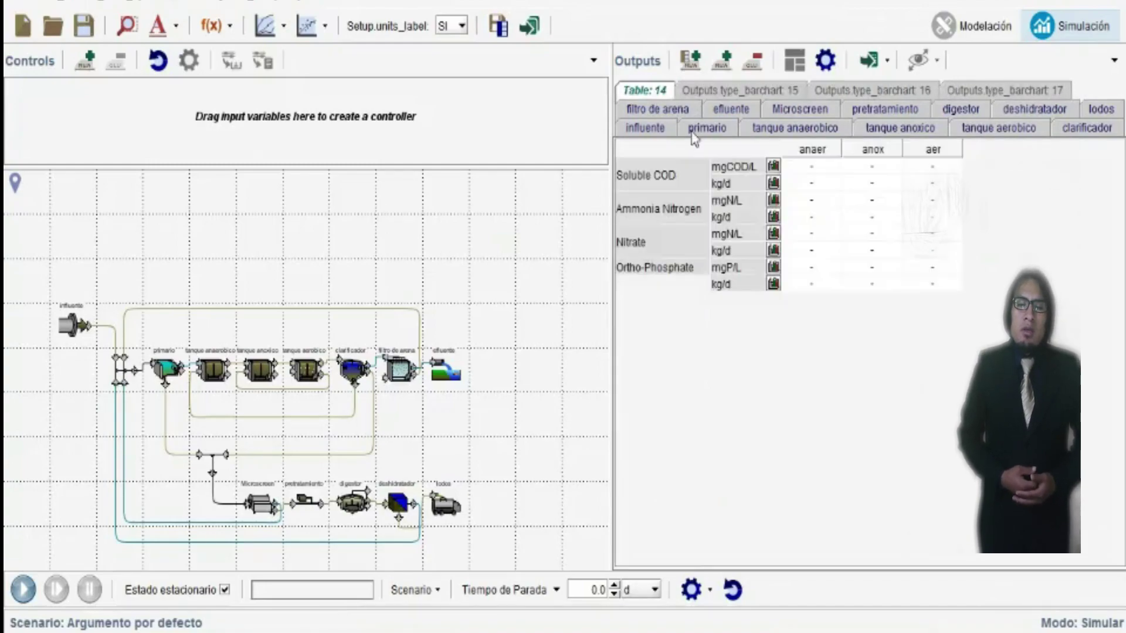
left_click(774, 268)
left_click(997, 108)
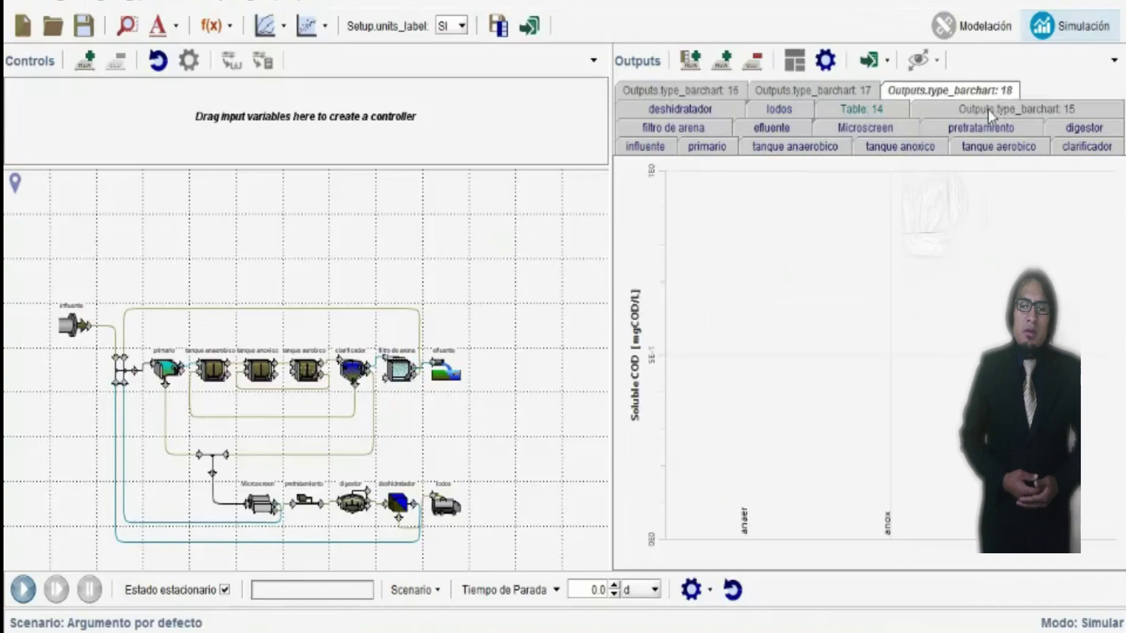
left_click(863, 109)
left_click(777, 109)
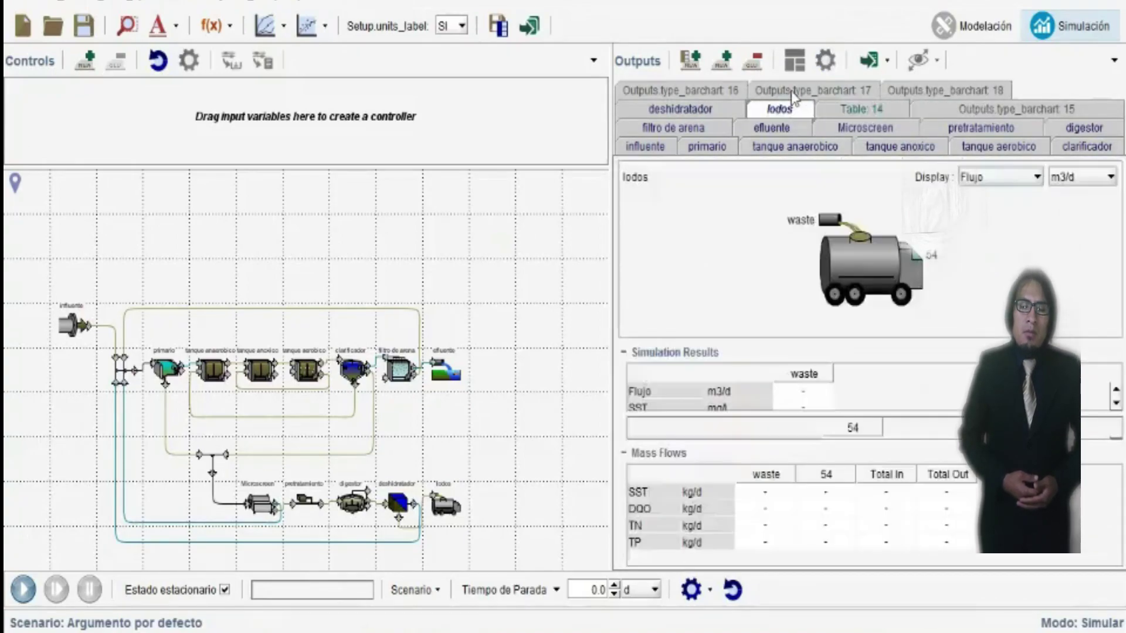
left_click(885, 91)
left_click(692, 90)
Show the outputs of the deshidratador and start the steady-state simulation
left_click(687, 111)
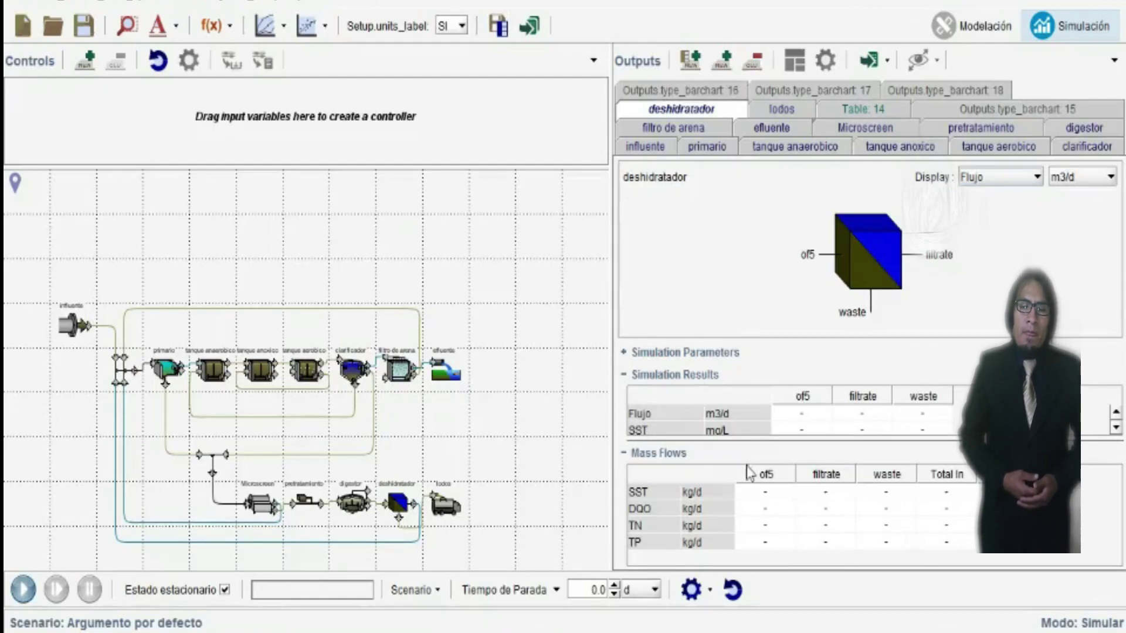
left_click(13, 590)
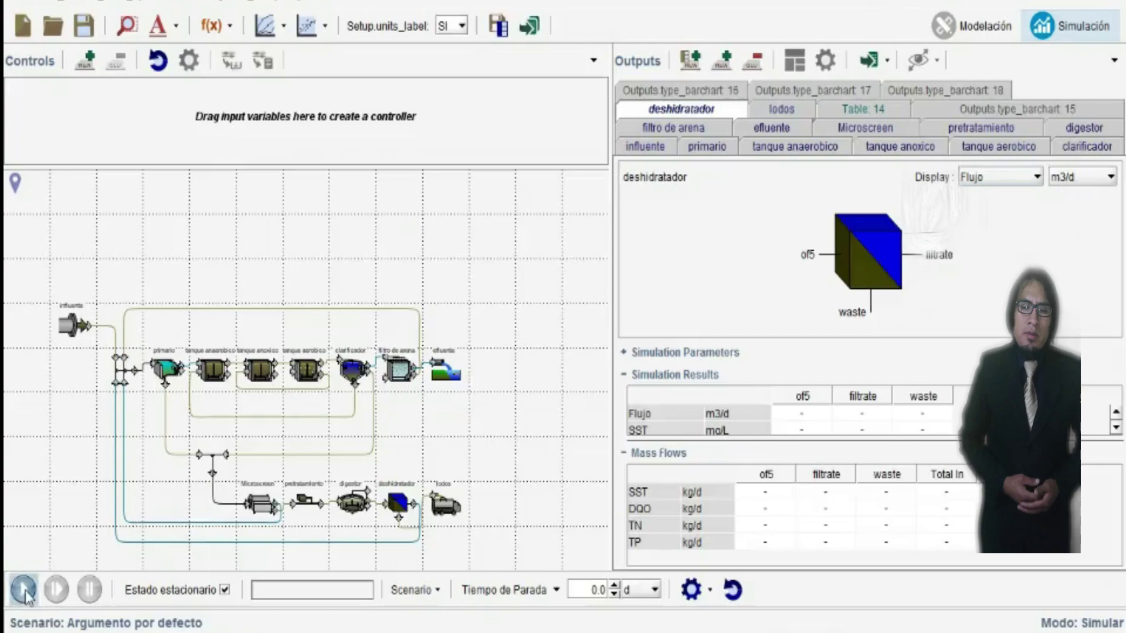
Review the simulated outputs of the filtro de arena, influente, primario, efluente, Microscreen and pretratamiento
left_click(565, 327)
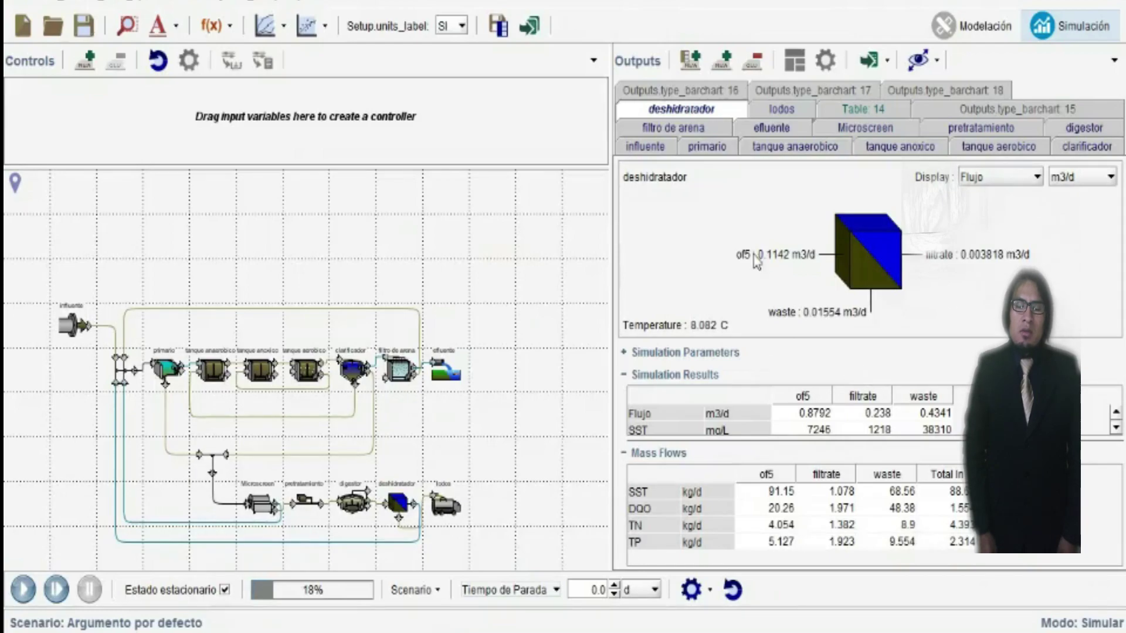
left_click(666, 129)
left_click(659, 148)
left_click(706, 151)
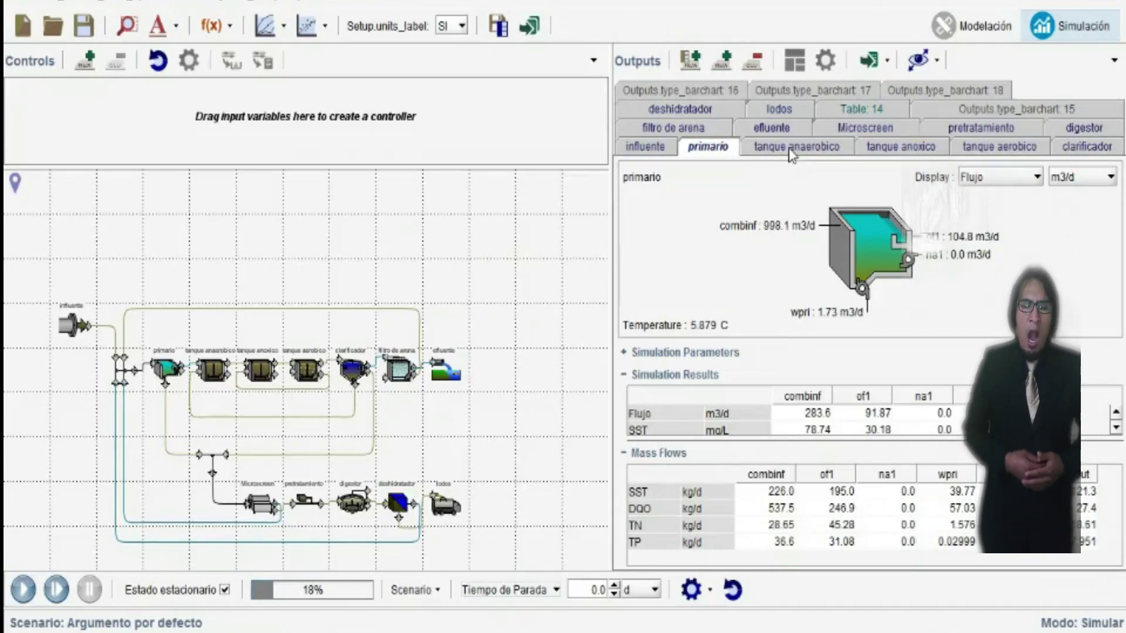
left_click(774, 128)
left_click(867, 128)
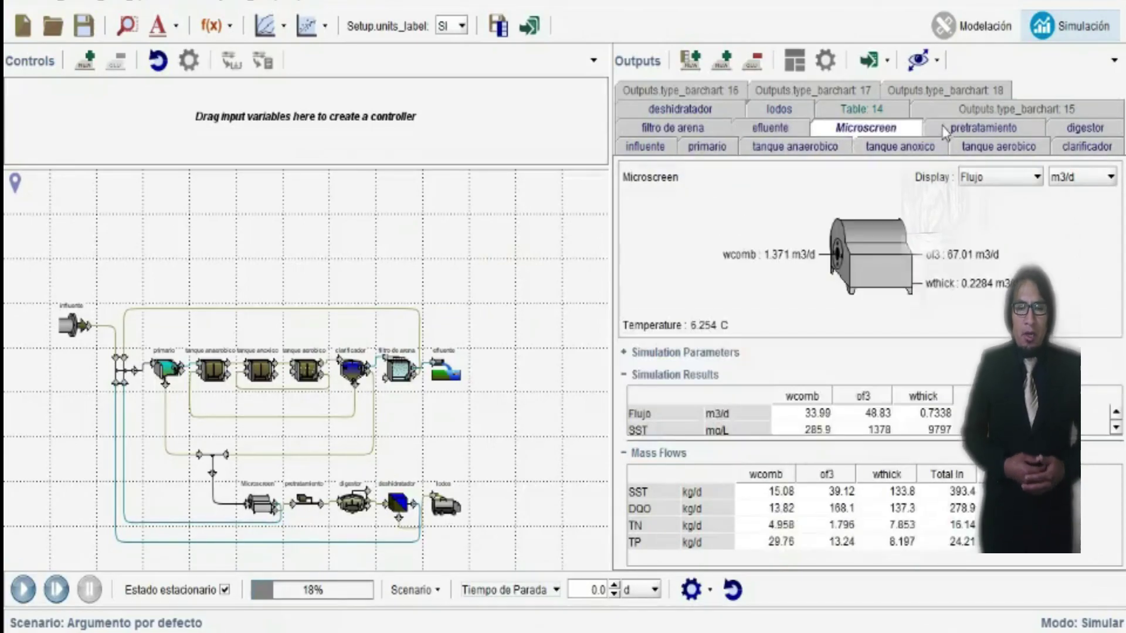
left_click(945, 130)
View the Aeration Cost diagram of the plant layout in $/d and close it
left_click(920, 60)
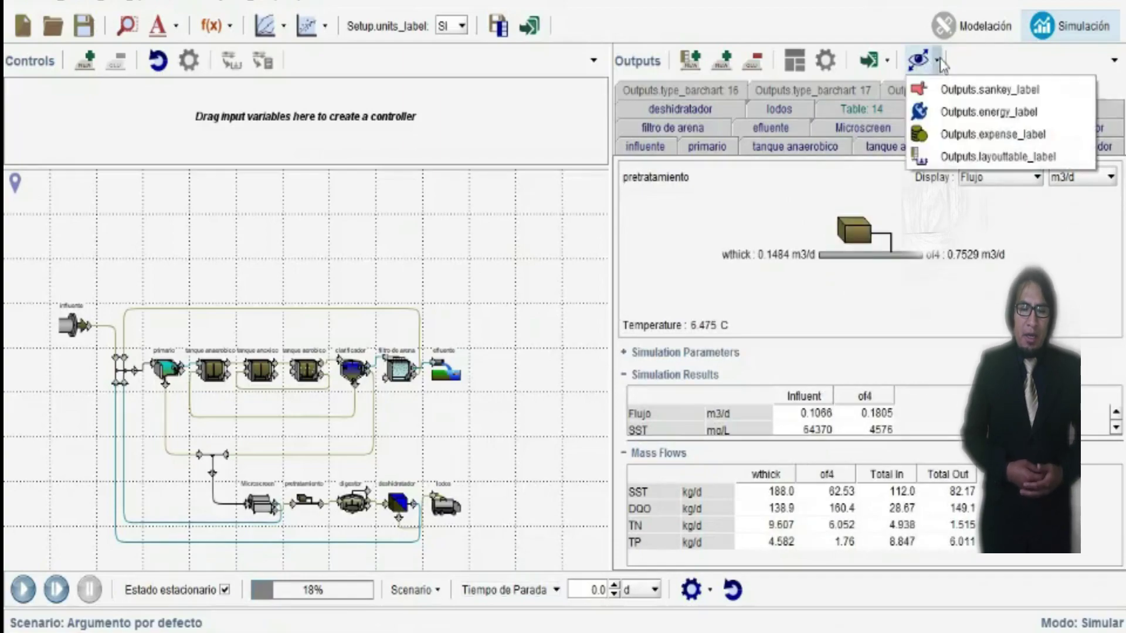
left_click(973, 136)
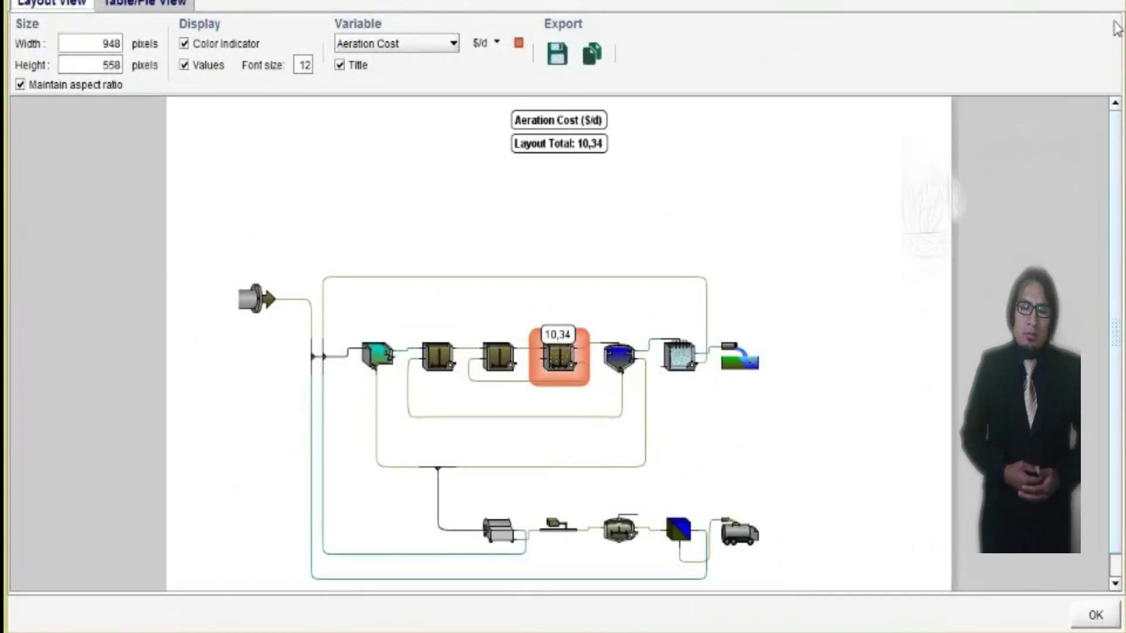
left_click(1106, 625)
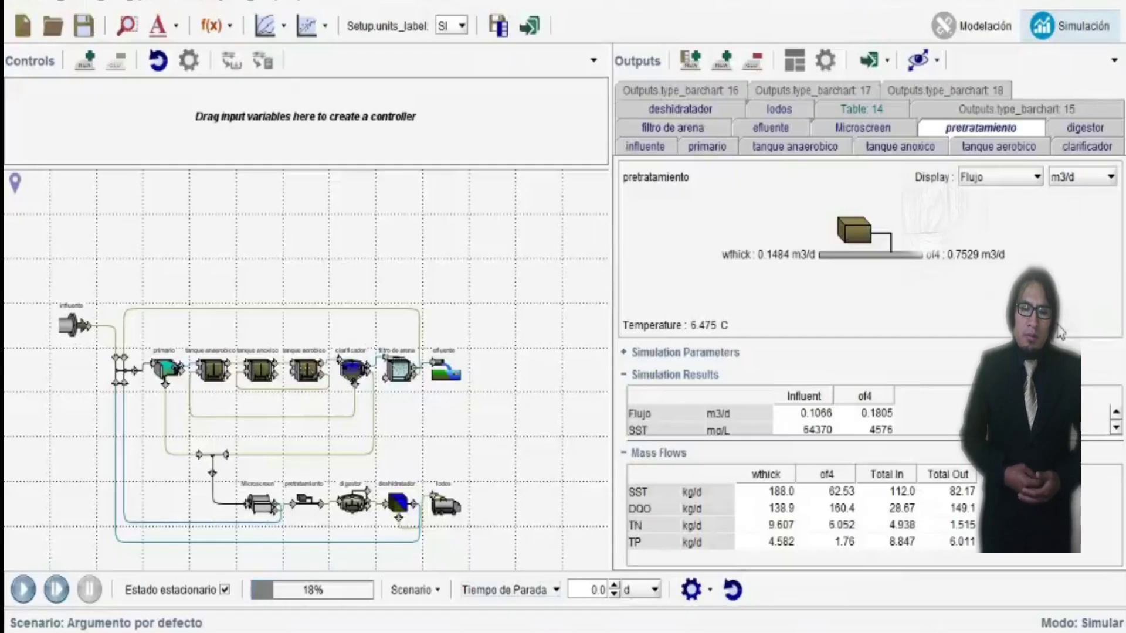
View the Sankey diagram of the plant's flows in m3/d and close it
left_click(940, 63)
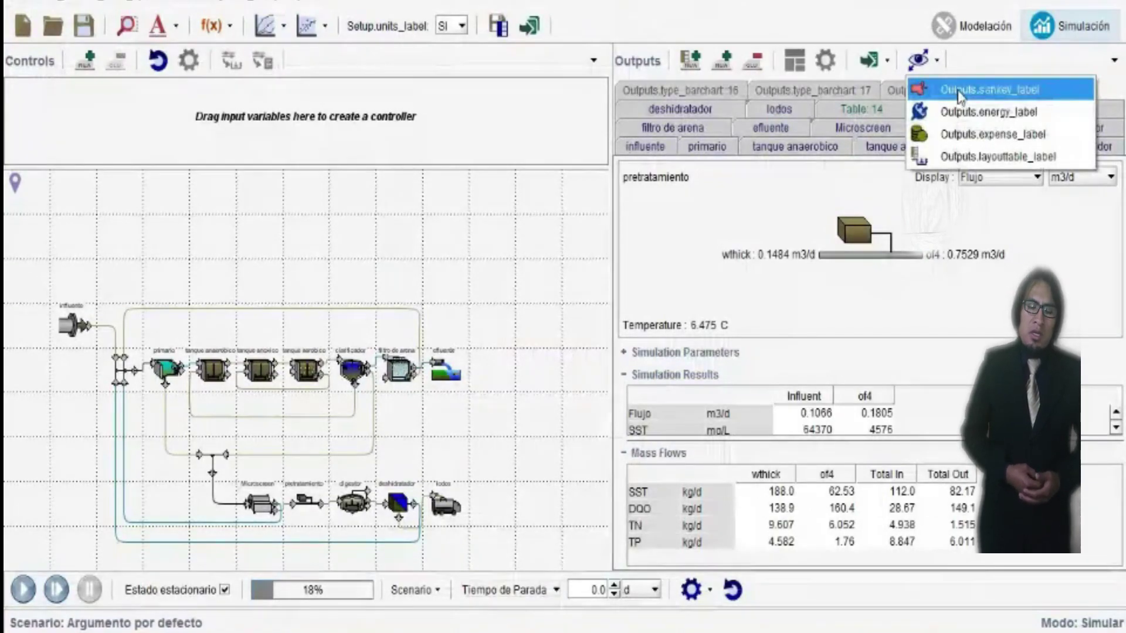
left_click(958, 93)
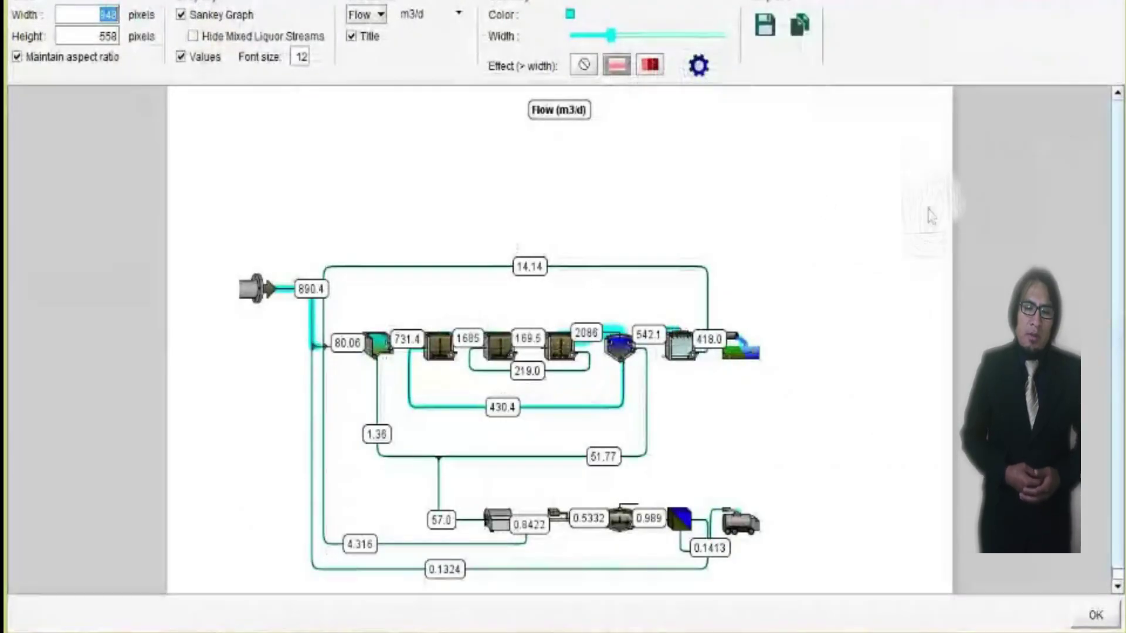
left_click(1096, 615)
Reopen the operating cost diagram to check the Aeration Cost again, and close it
left_click(936, 60)
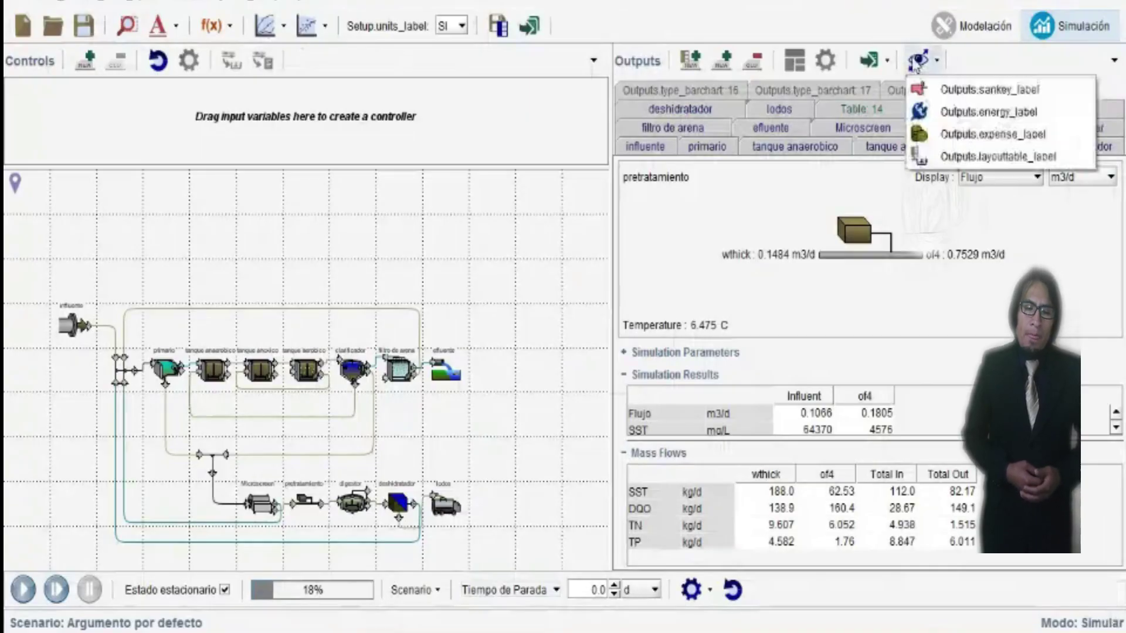
left_click(983, 135)
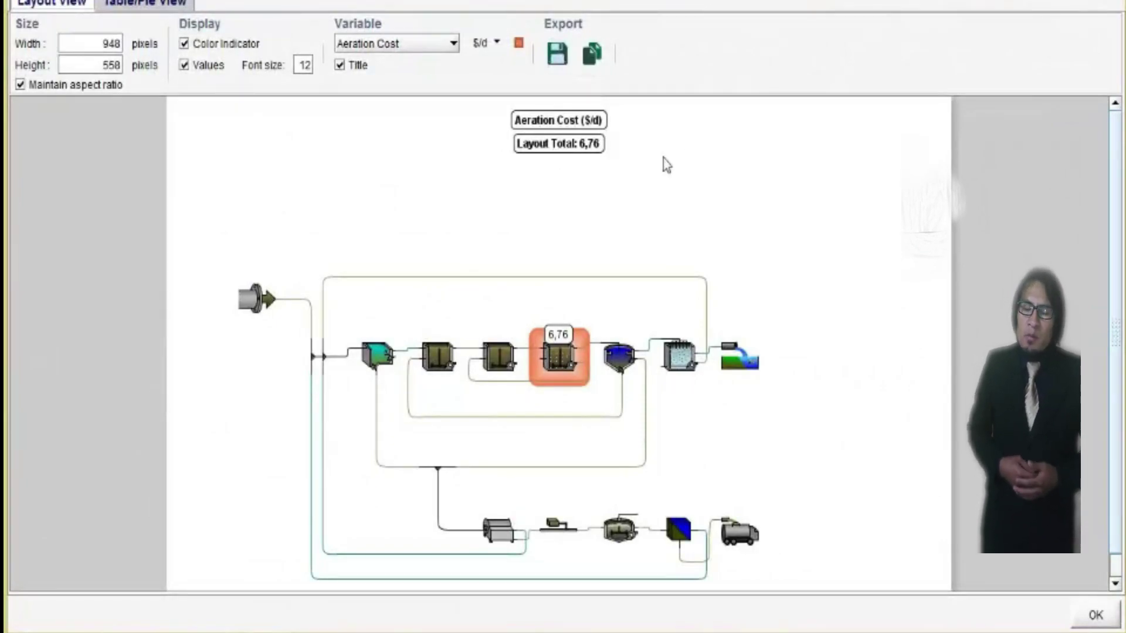
left_click(1095, 616)
Create a mass balance diagram with Label, Concentration and Flujo másico columns, rows Flow, TSS, COD, TN and TP, and the preselected streams
left_click(920, 60)
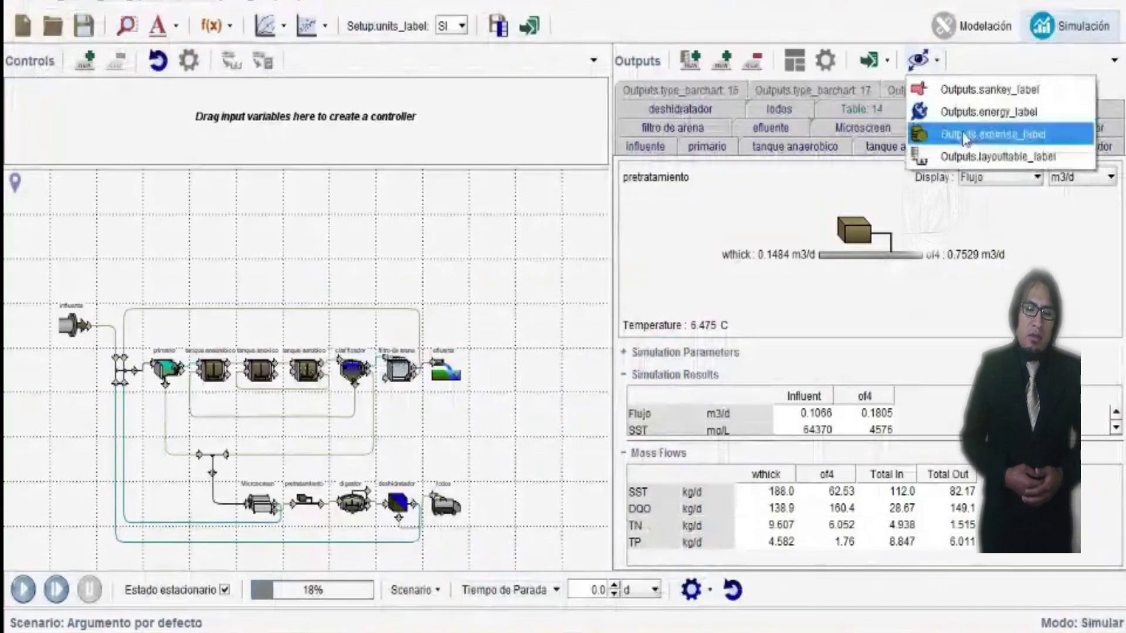
left_click(962, 155)
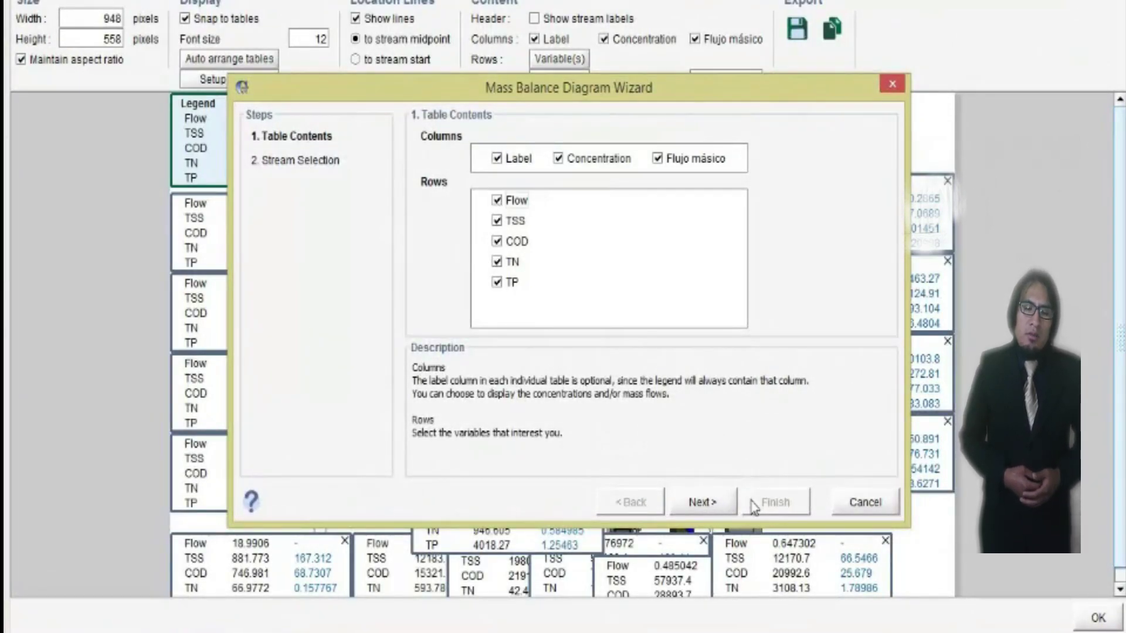
left_click(707, 504)
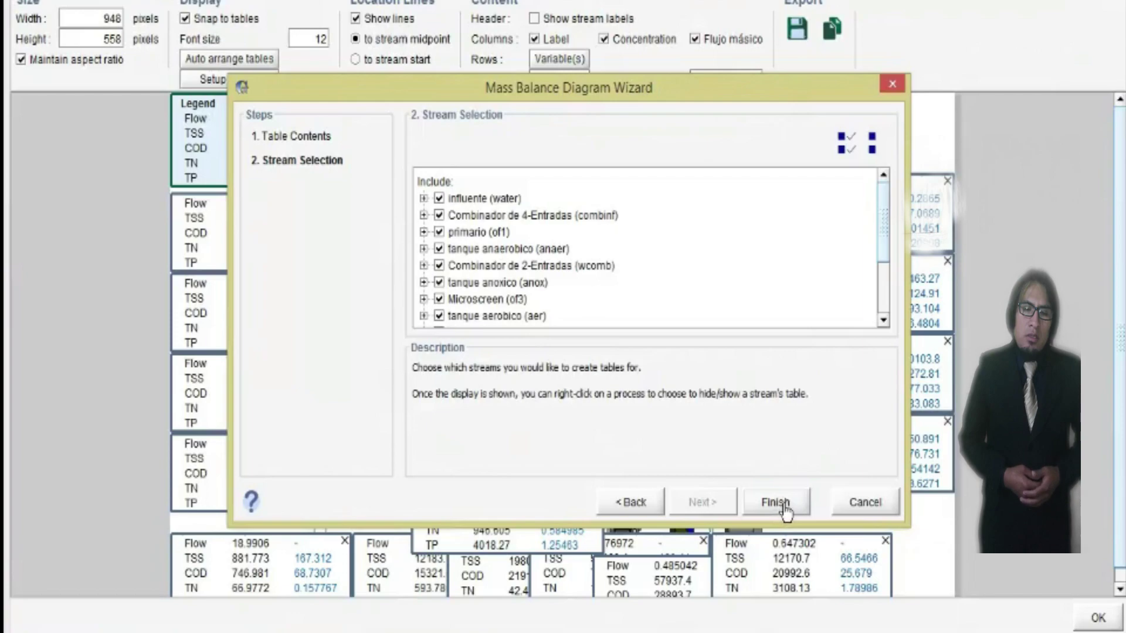
left_click(781, 505)
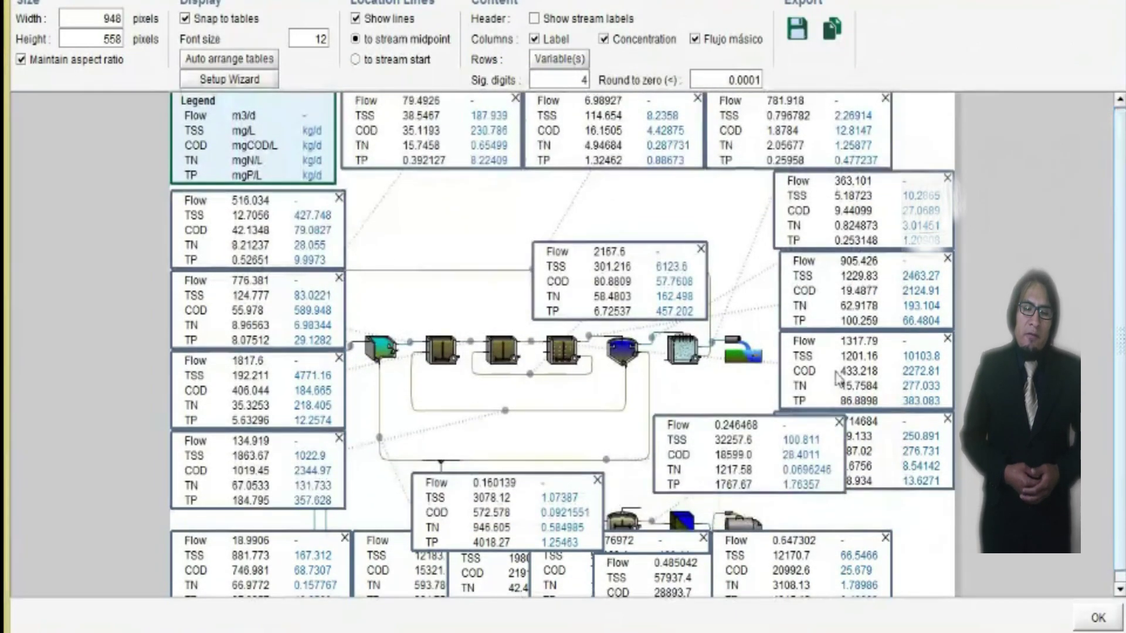
Hide and restore the Concentration, Flujo másico and Label columns of the mass balance tables one at a time
left_click(604, 40)
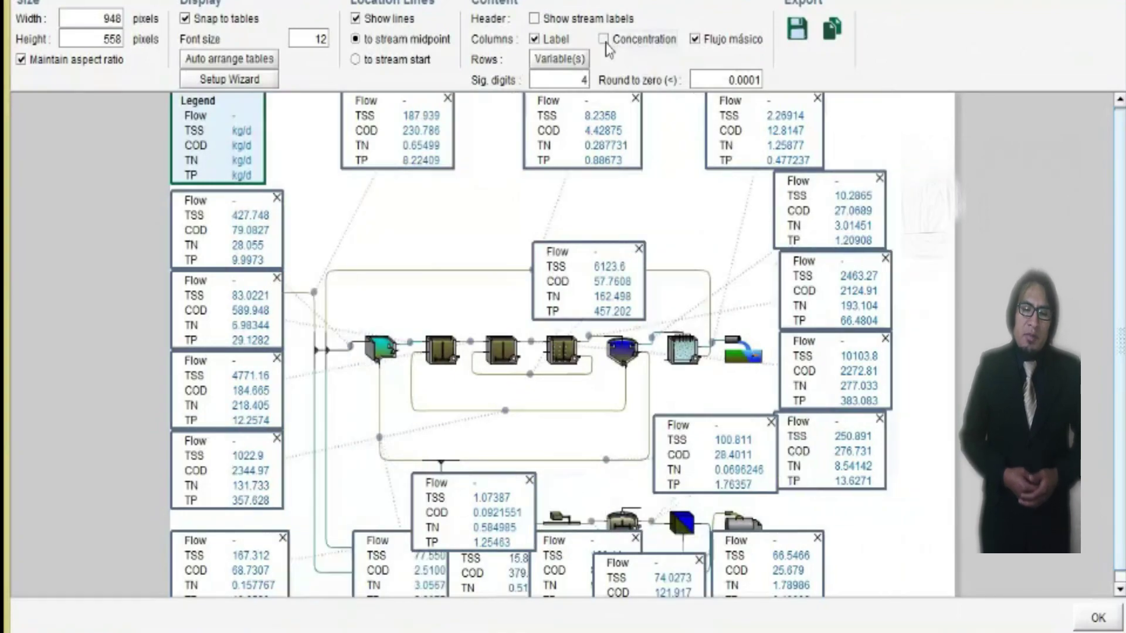
left_click(604, 40)
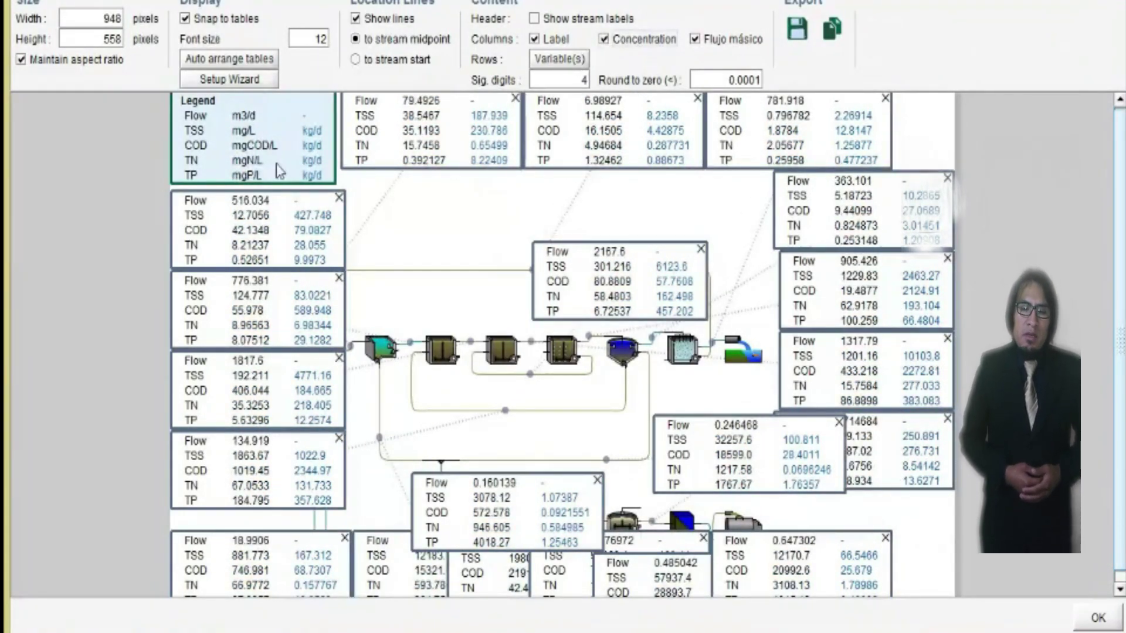
left_click(695, 39)
left_click(699, 42)
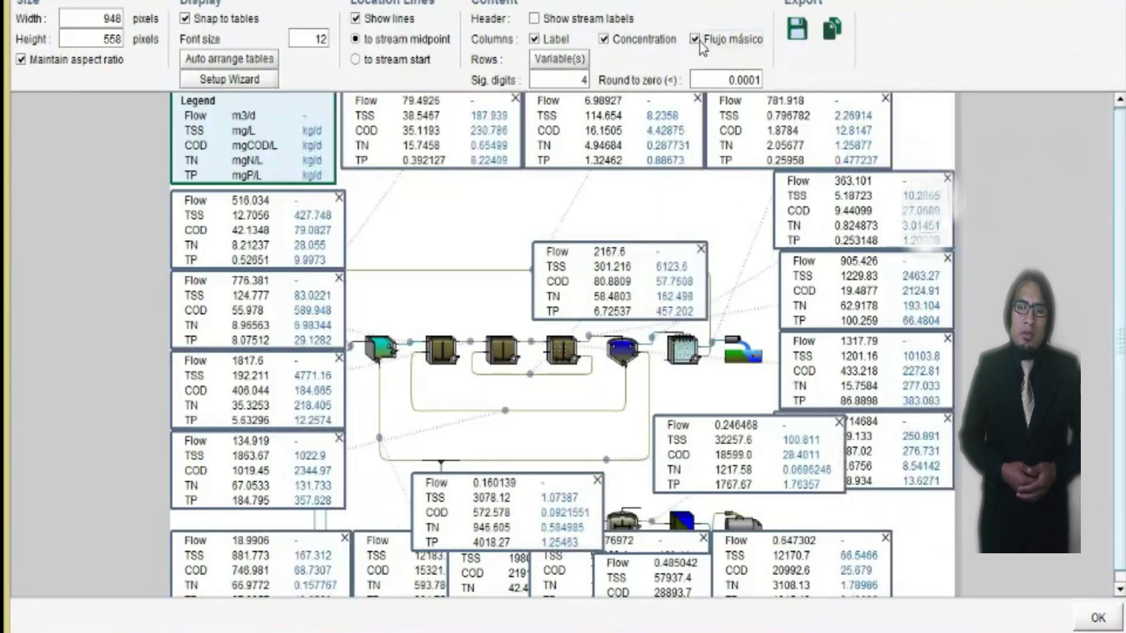
left_click(535, 40)
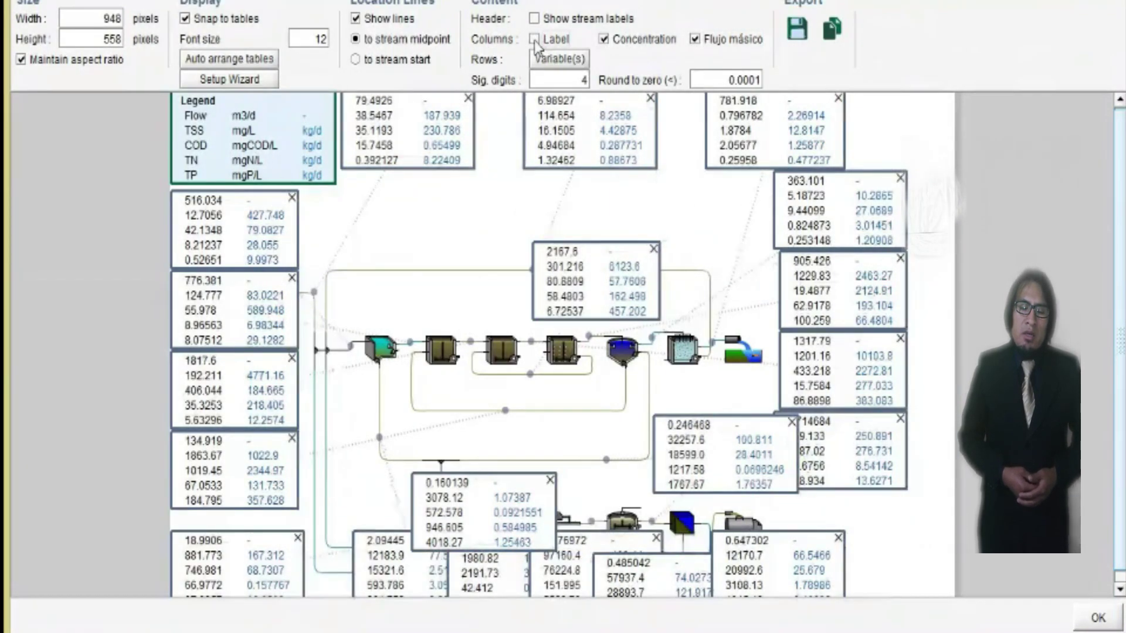
left_click(535, 40)
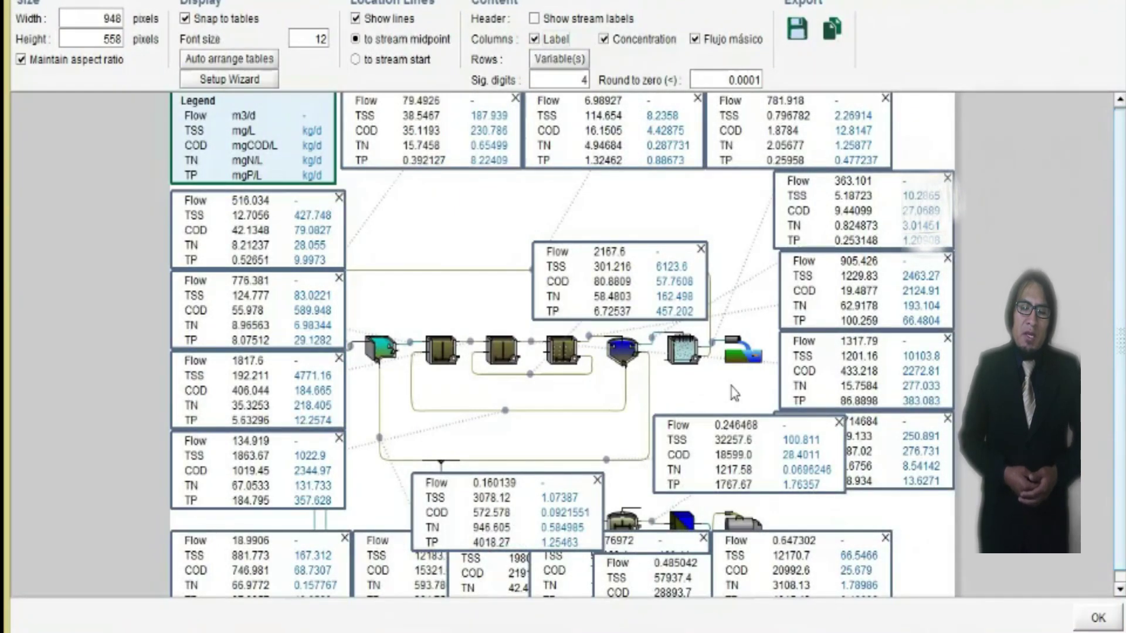